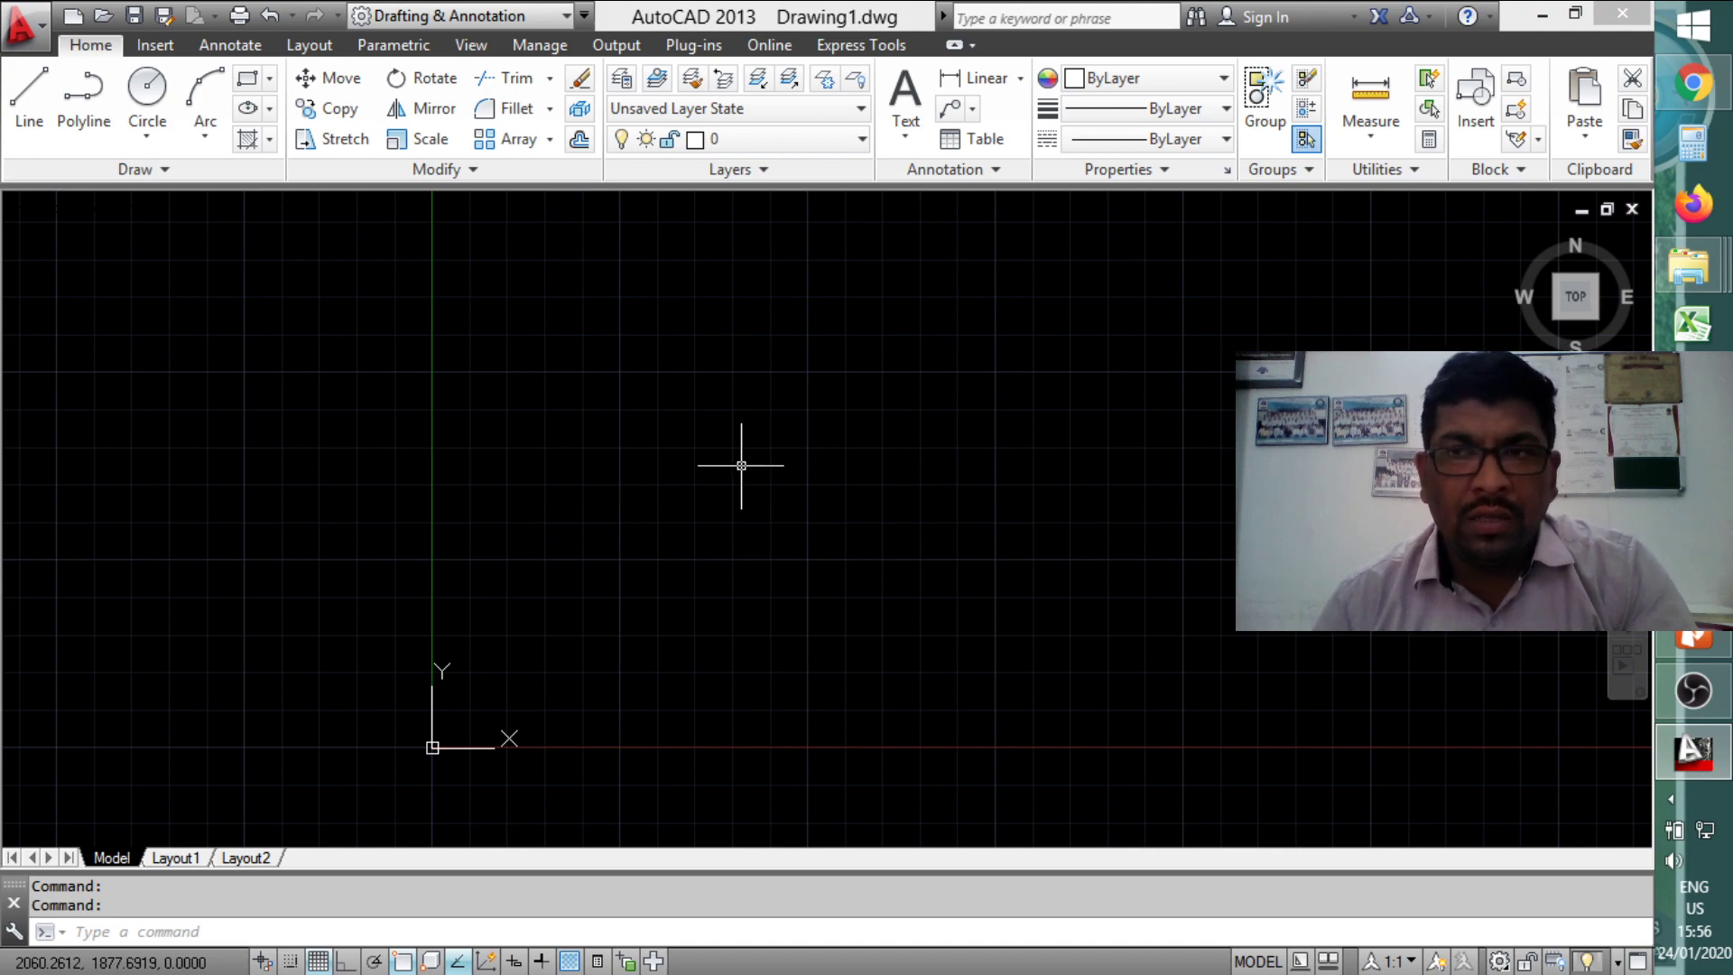
# Step: Find AutoCAD 2013 - English through the Windows search and launch it
pyautogui.press('super')
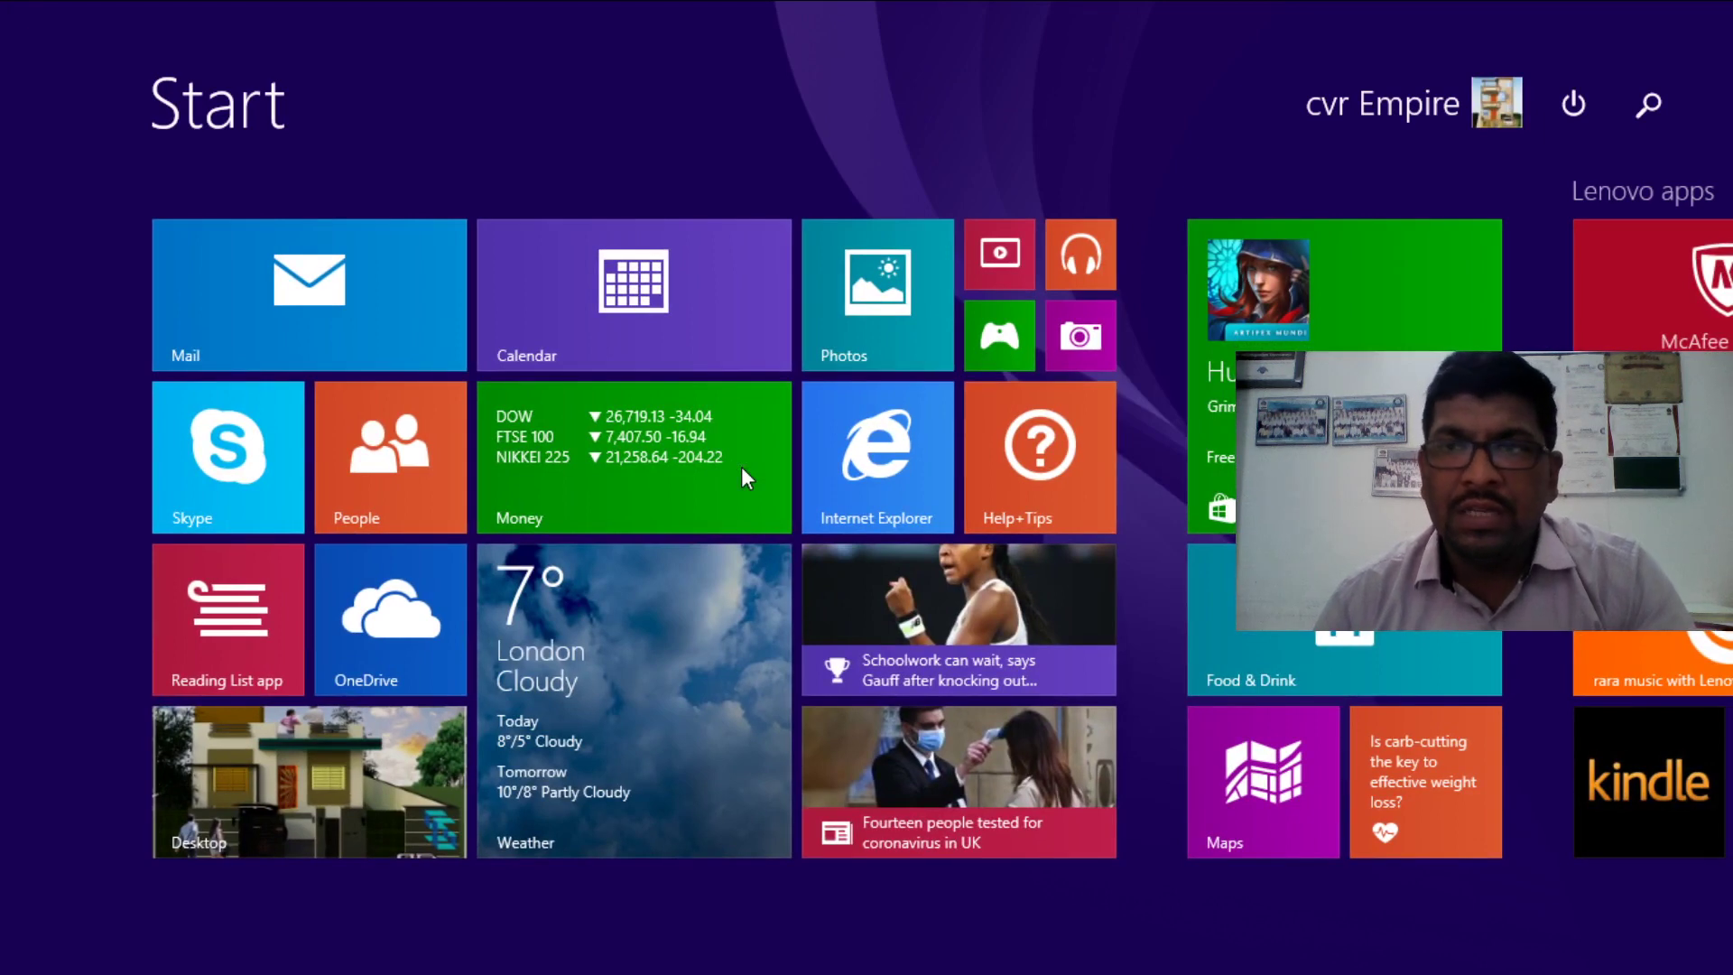
pyautogui.write('autoCAD 2013 - English')
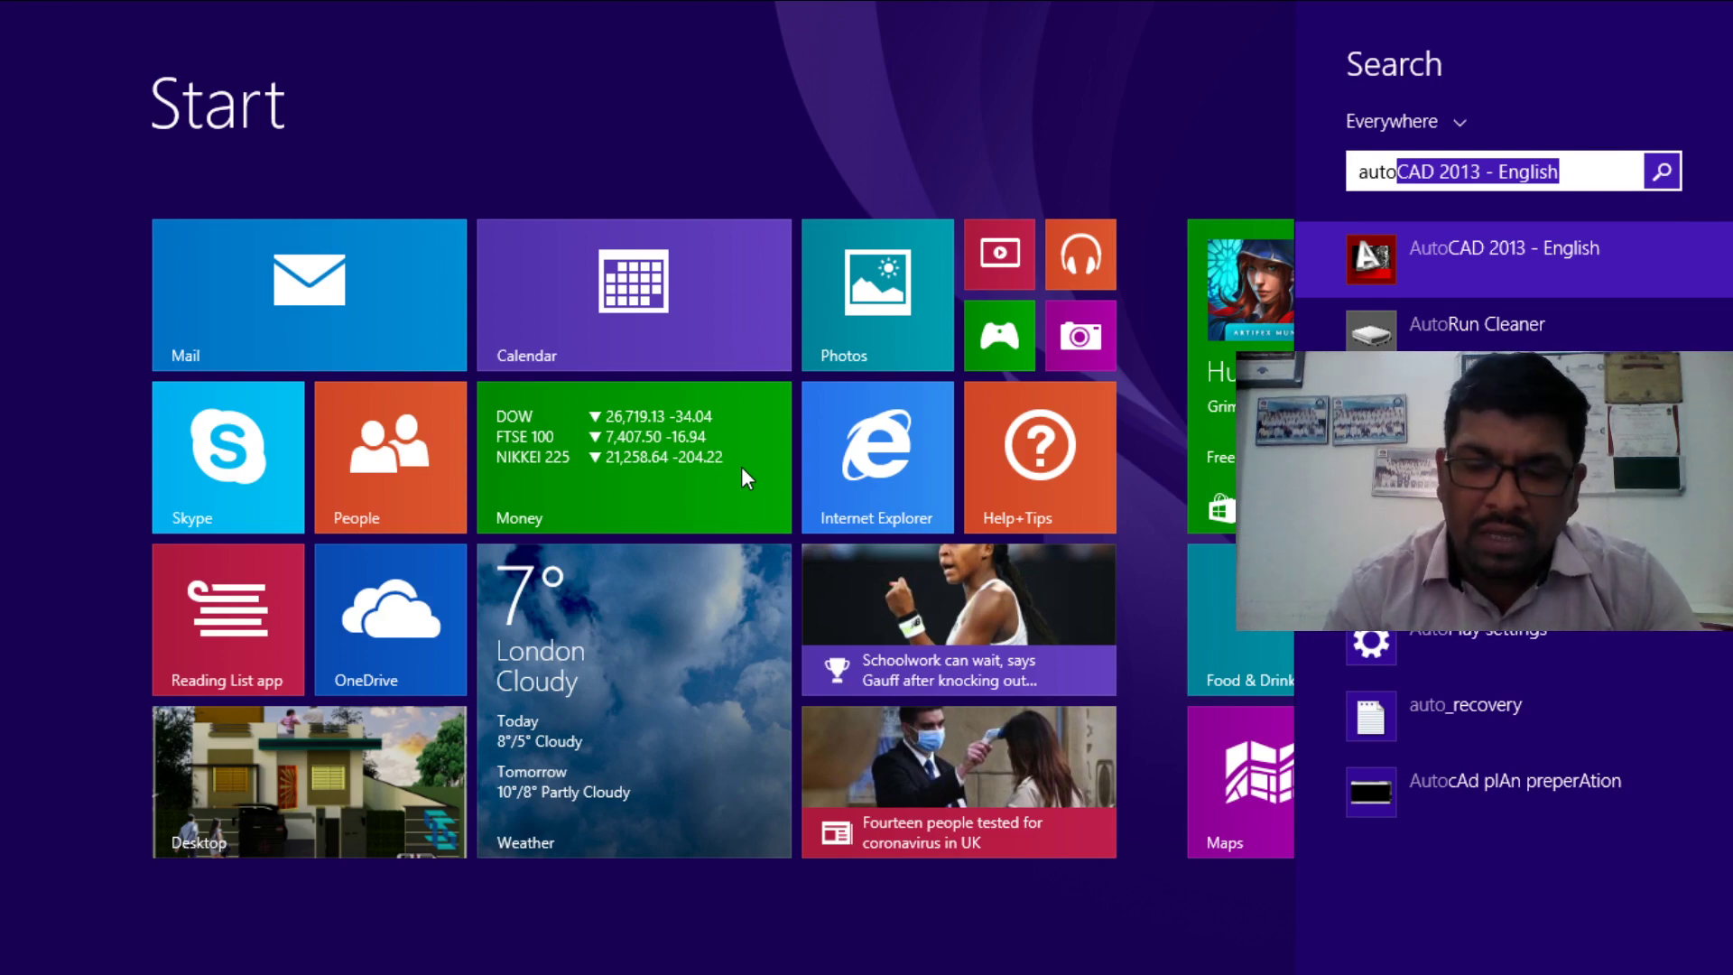
pyautogui.press('Return')
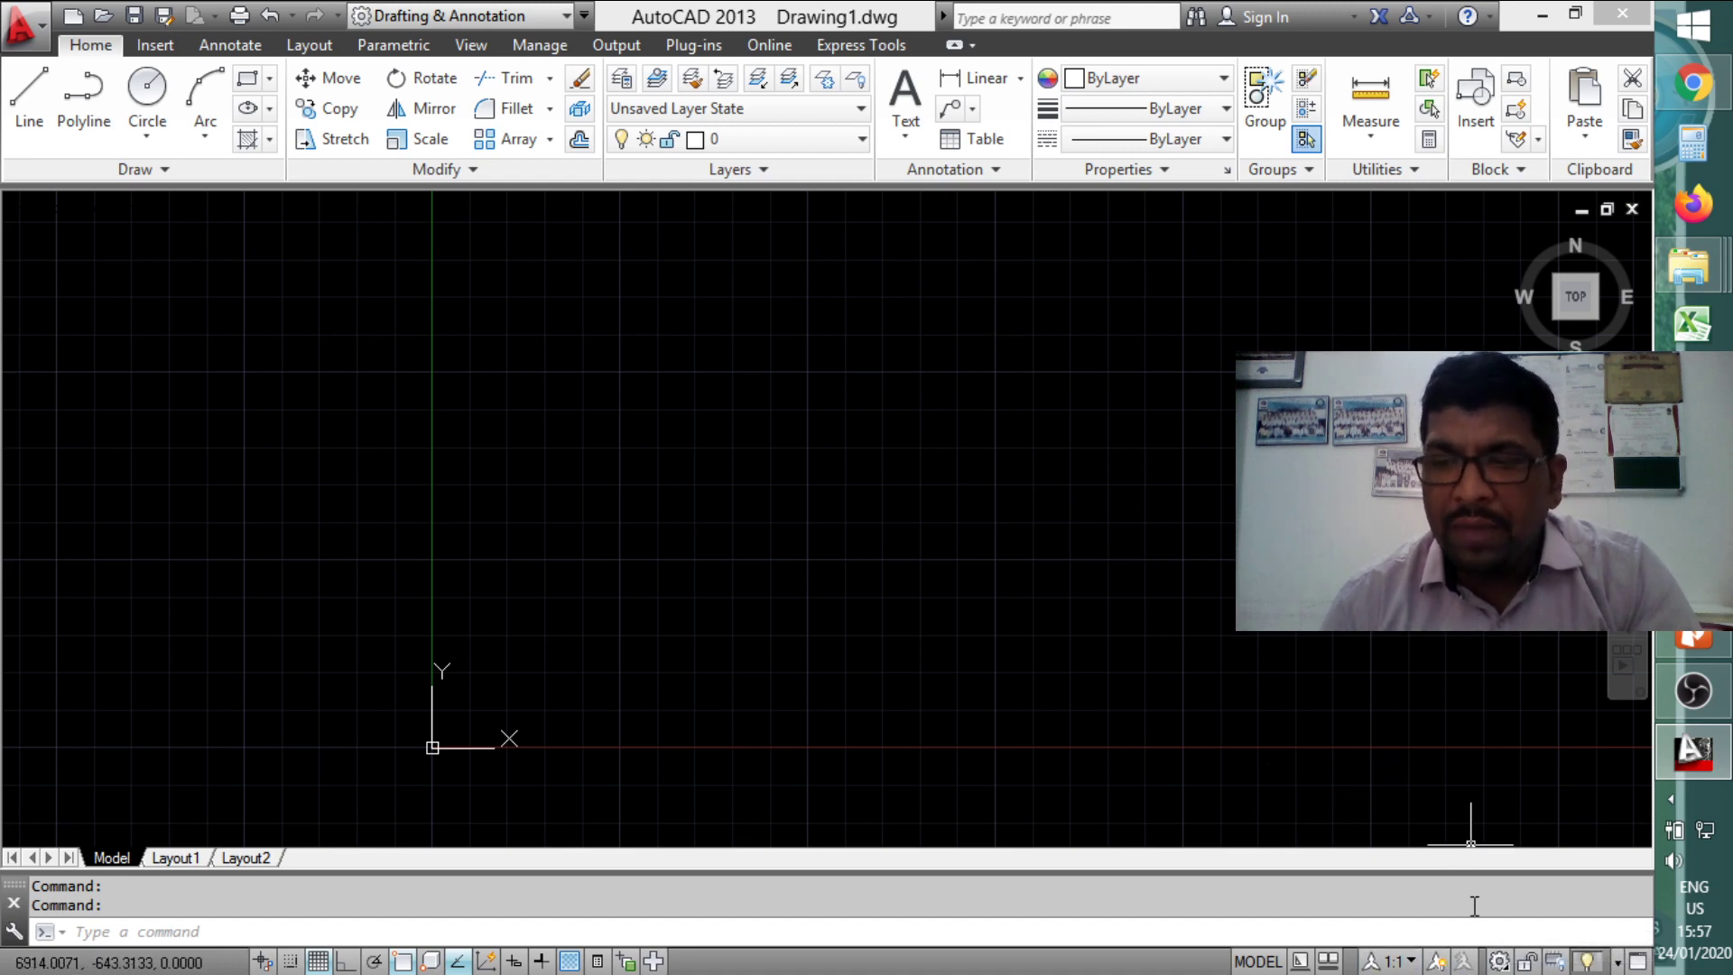
# Step: Switch the workspace to AutoCAD Classic and close the Tool Palettes window
pyautogui.click(1498, 962)
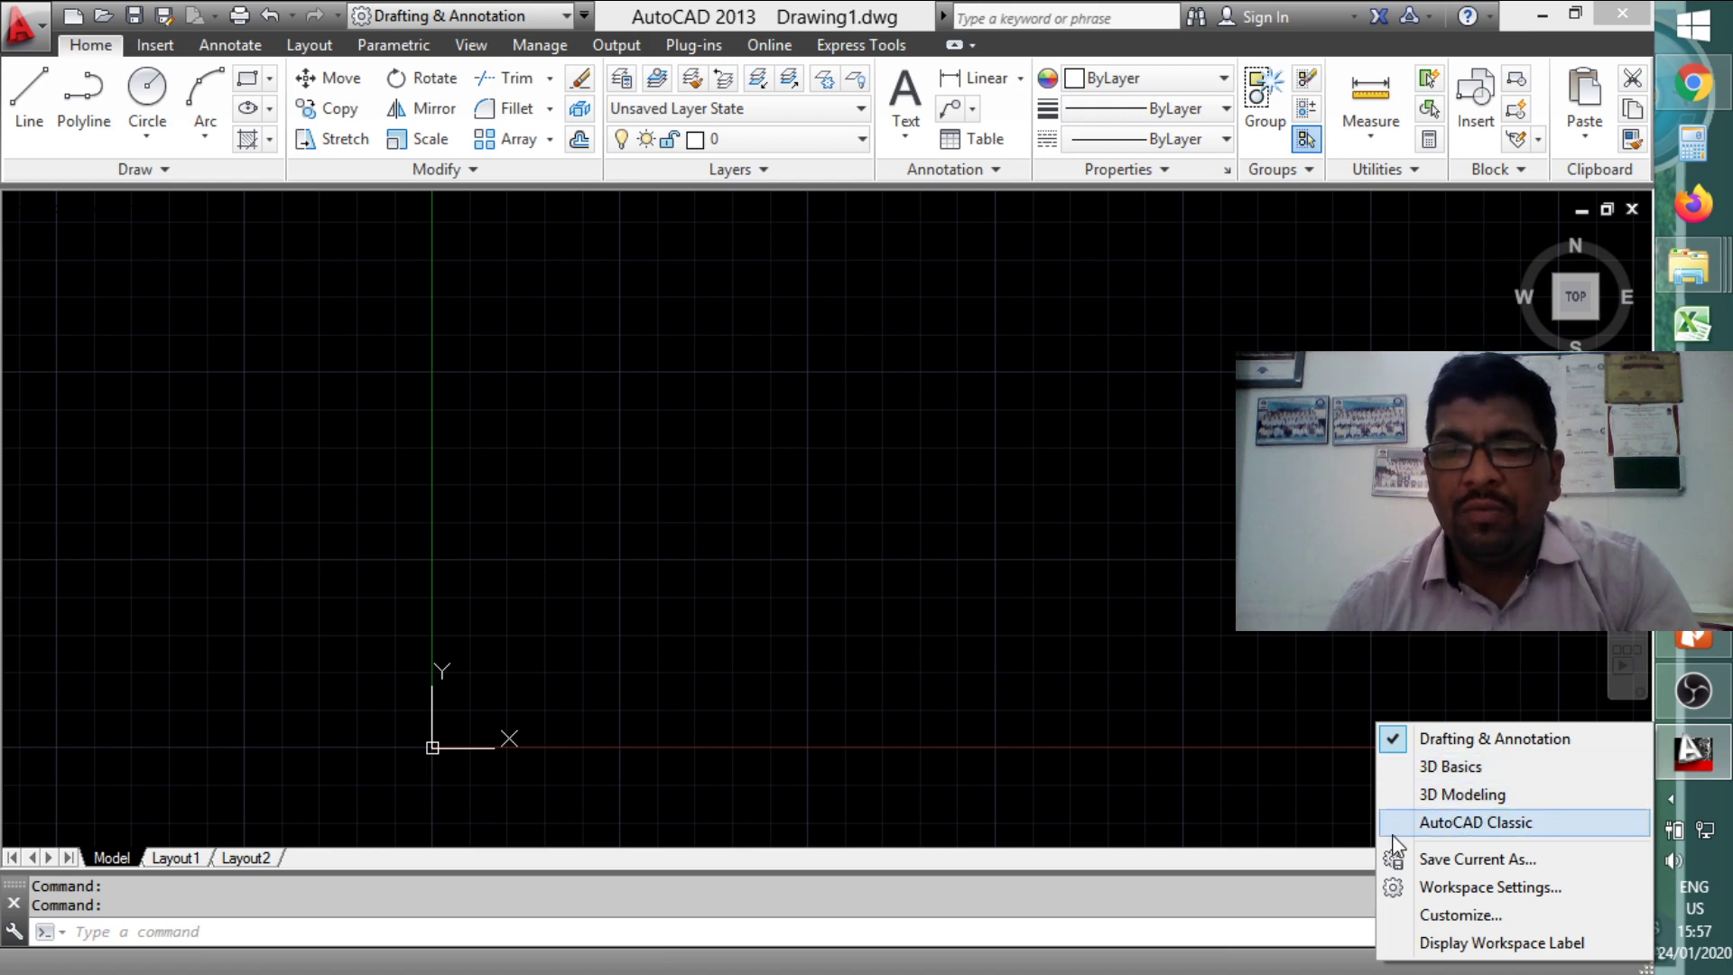
pyautogui.click(1485, 826)
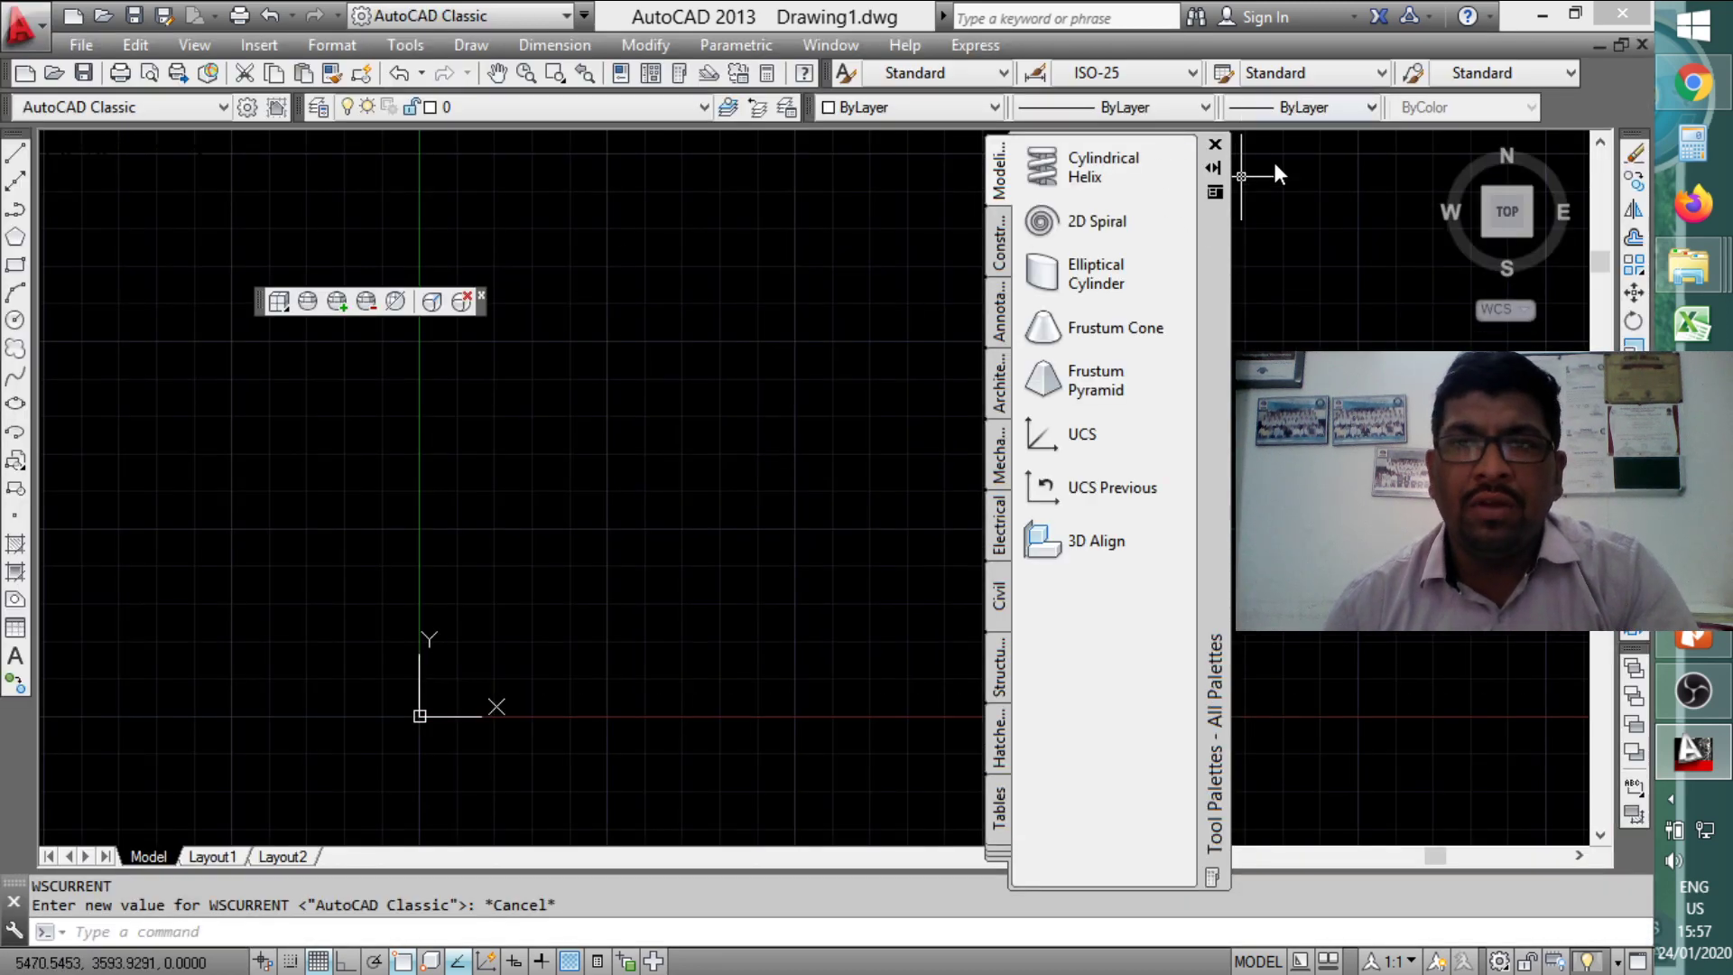
pyautogui.click(1215, 146)
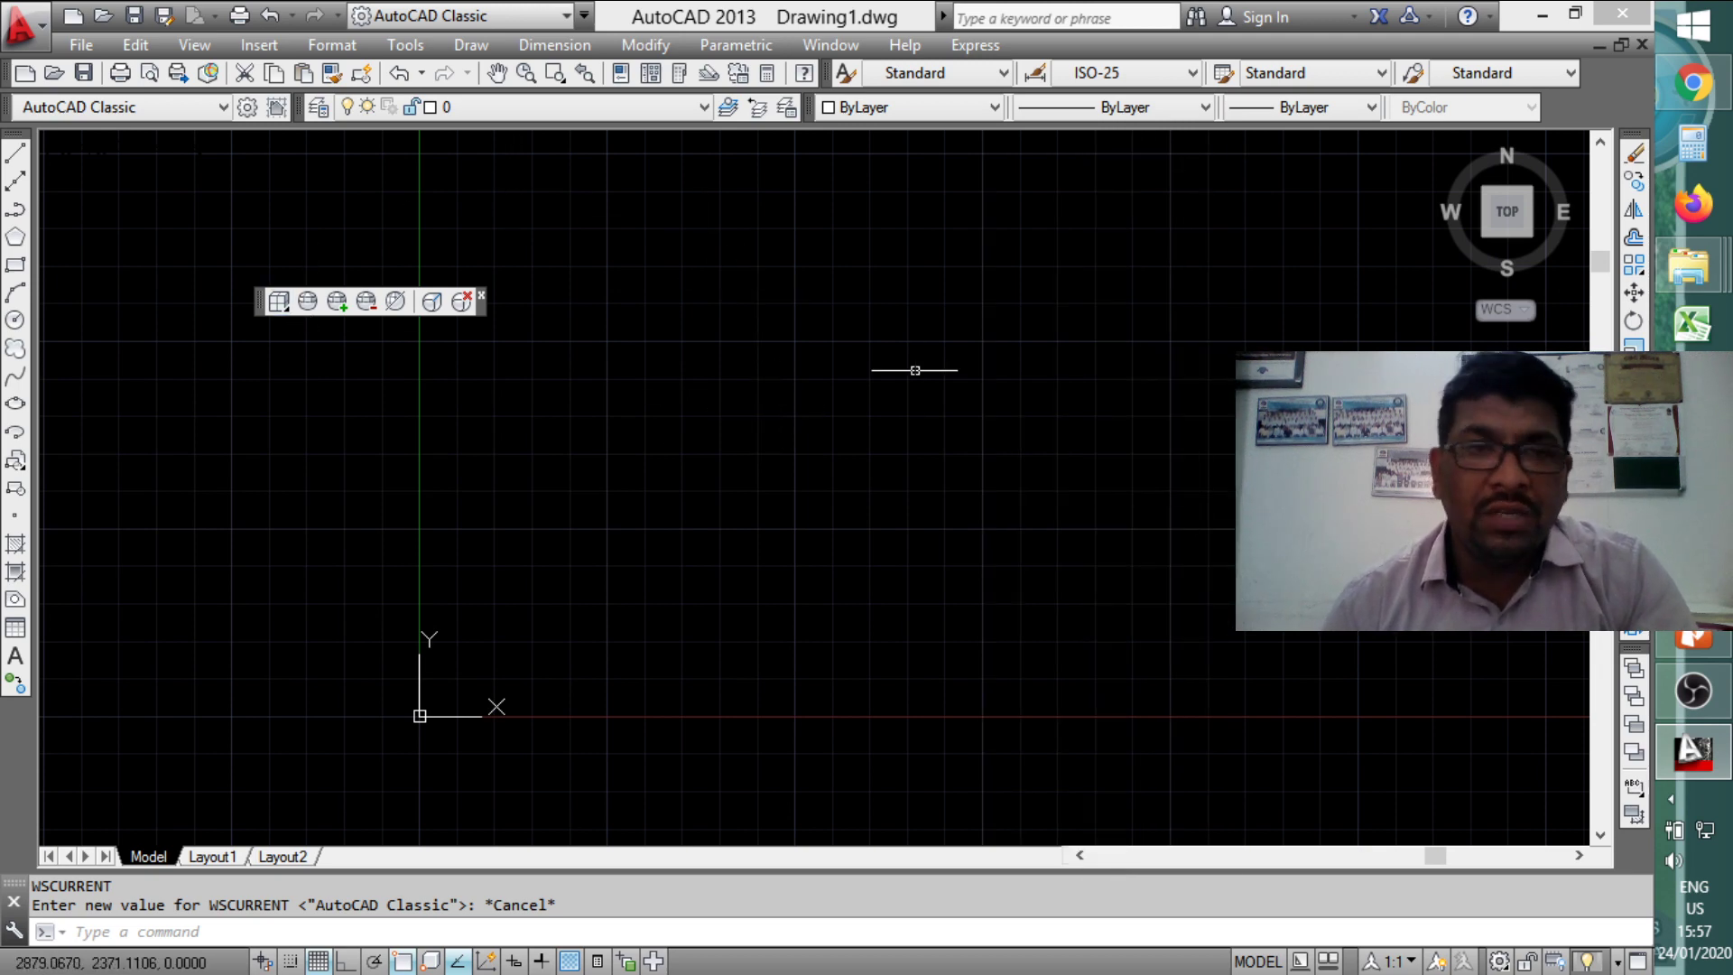
# Step: Switch the workspace to Drafting & Annotation and dock the floating command line below the drawing area
pyautogui.click(1498, 962)
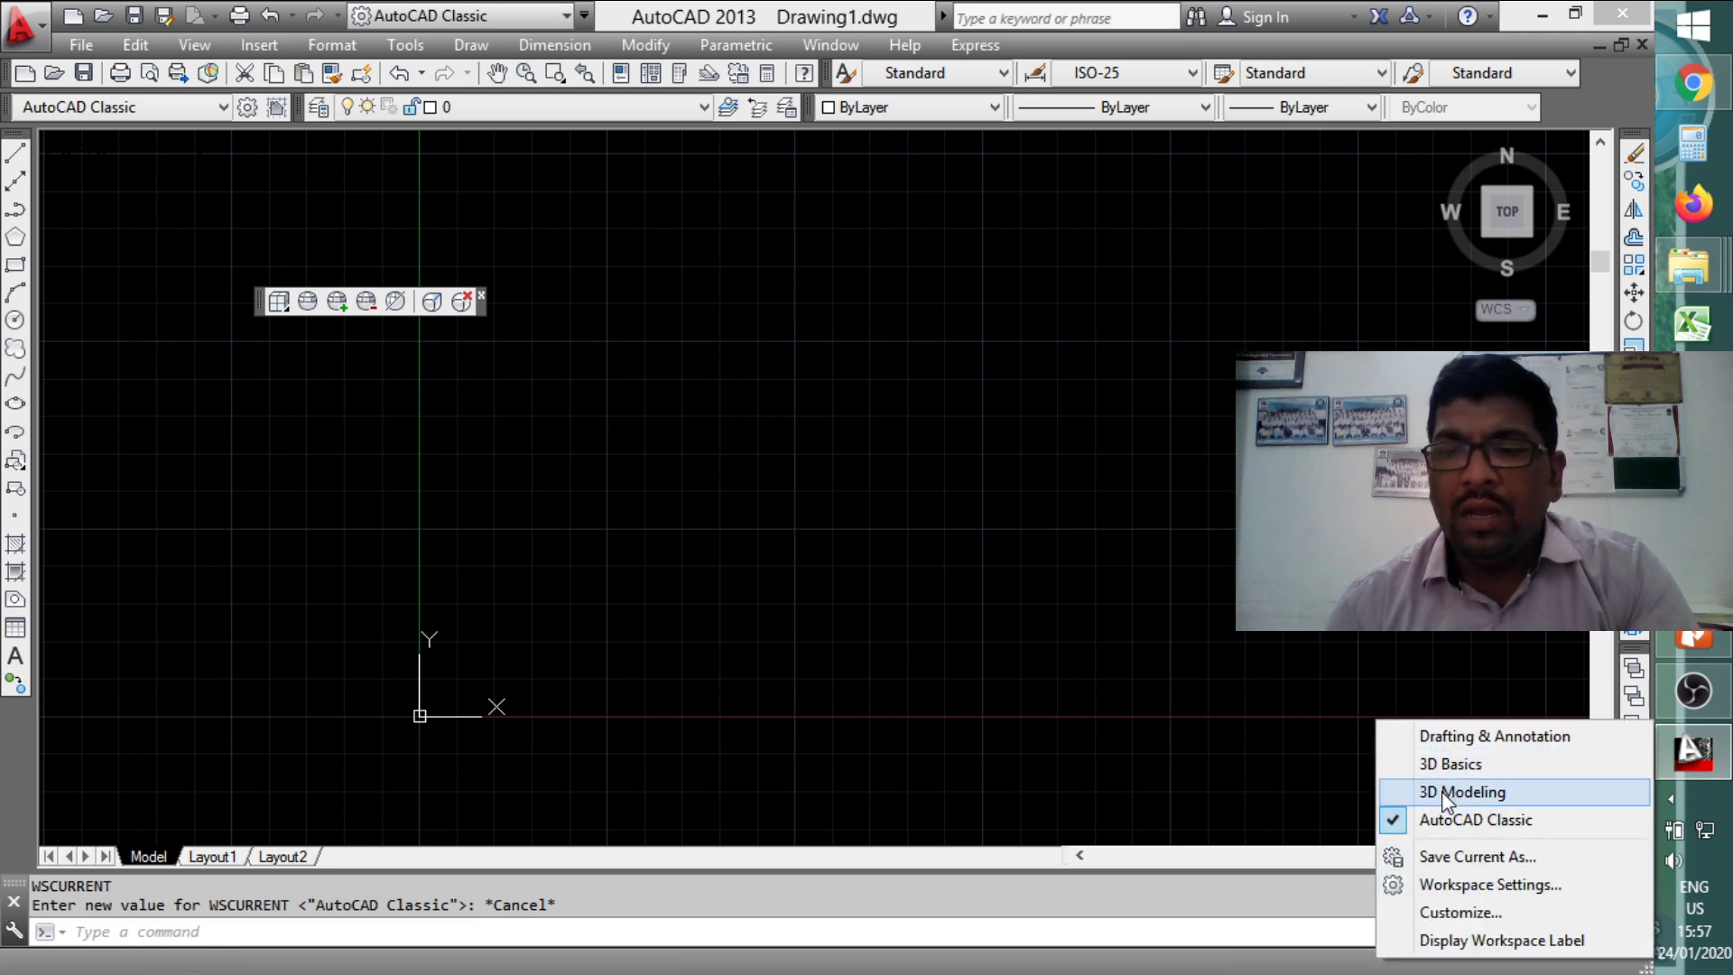
pyautogui.click(1453, 738)
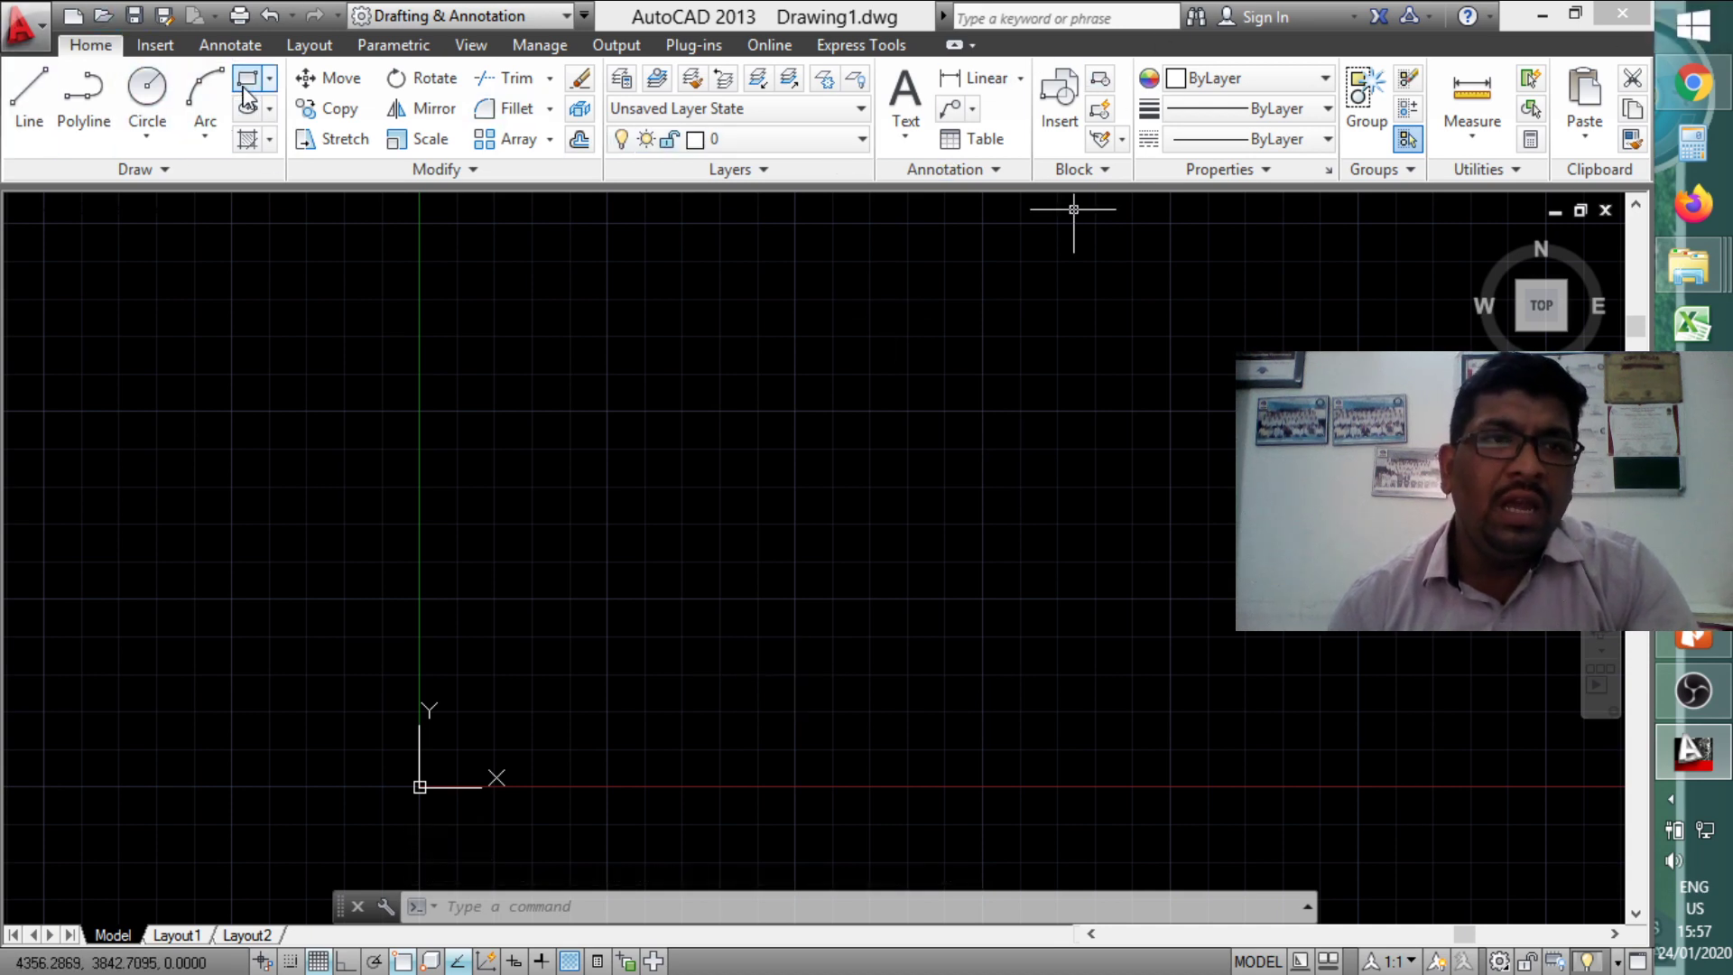
pyautogui.moveTo(354, 916)
pyautogui.mouseDown()
pyautogui.moveTo(233, 813)
pyautogui.moveTo(25, 916)
pyautogui.moveTo(440, 906)
pyautogui.moveTo(343, 936)
pyautogui.mouseUp()
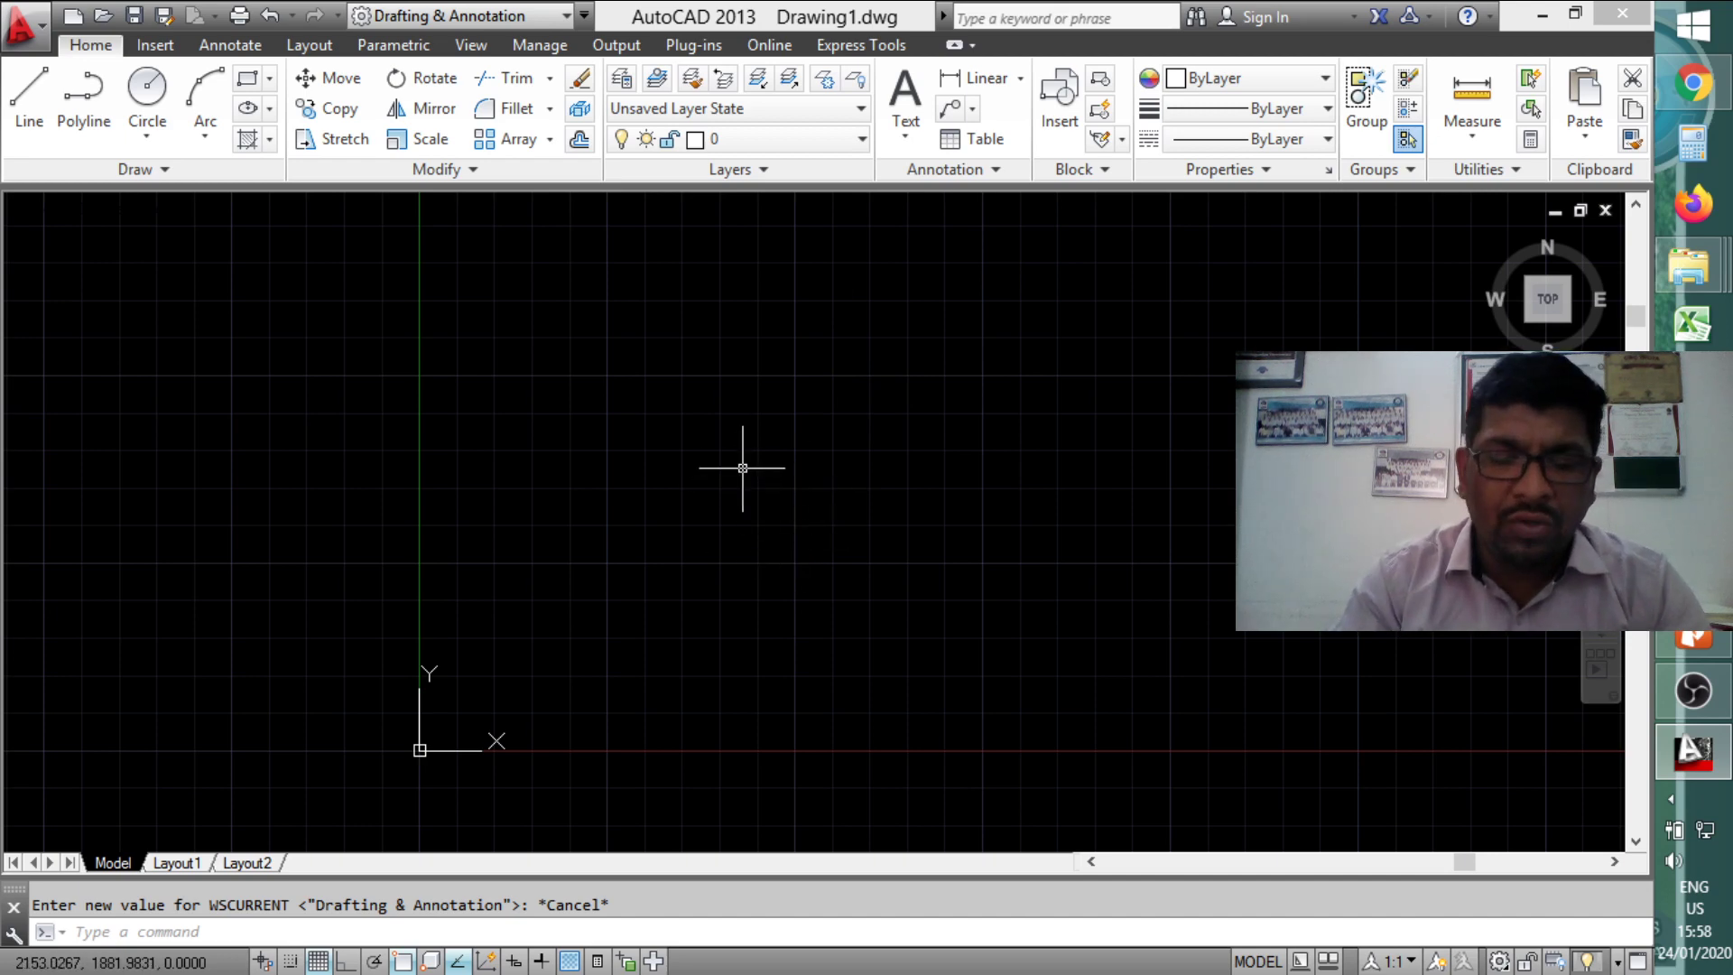
# Step: Enlarge the command line window to show more history and open the program settings with the OPTIONS command
pyautogui.write('OP')
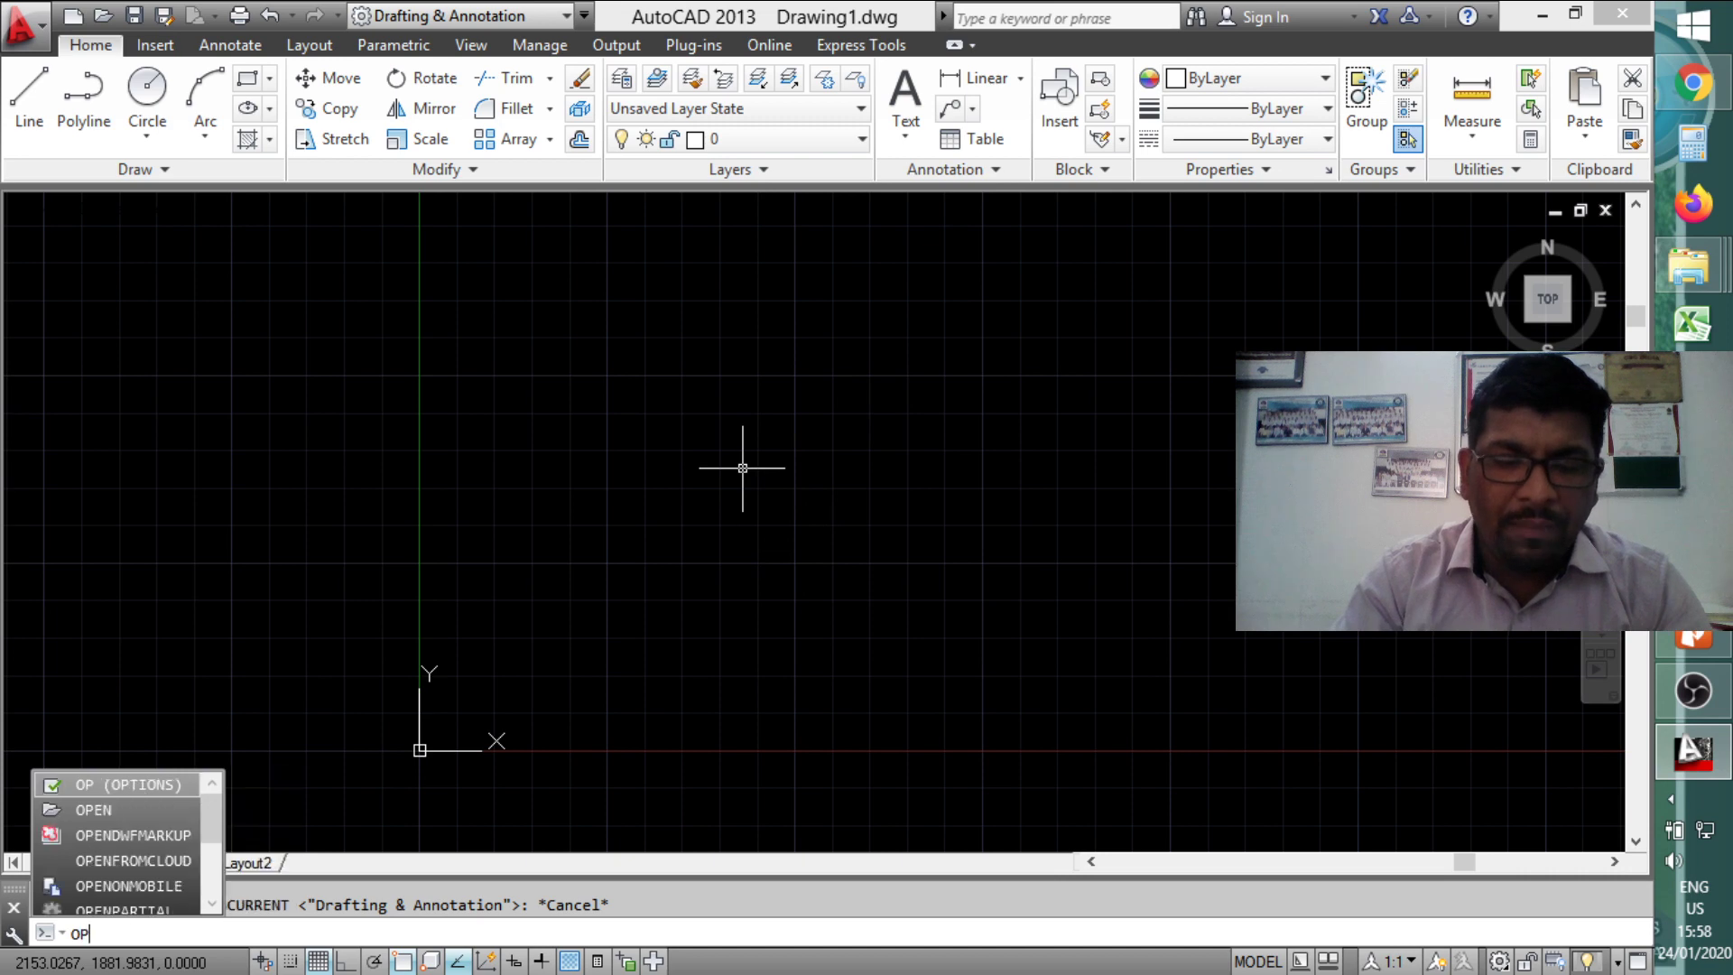
pyautogui.write('tions')
pyautogui.press('Return')
pyautogui.write('s')
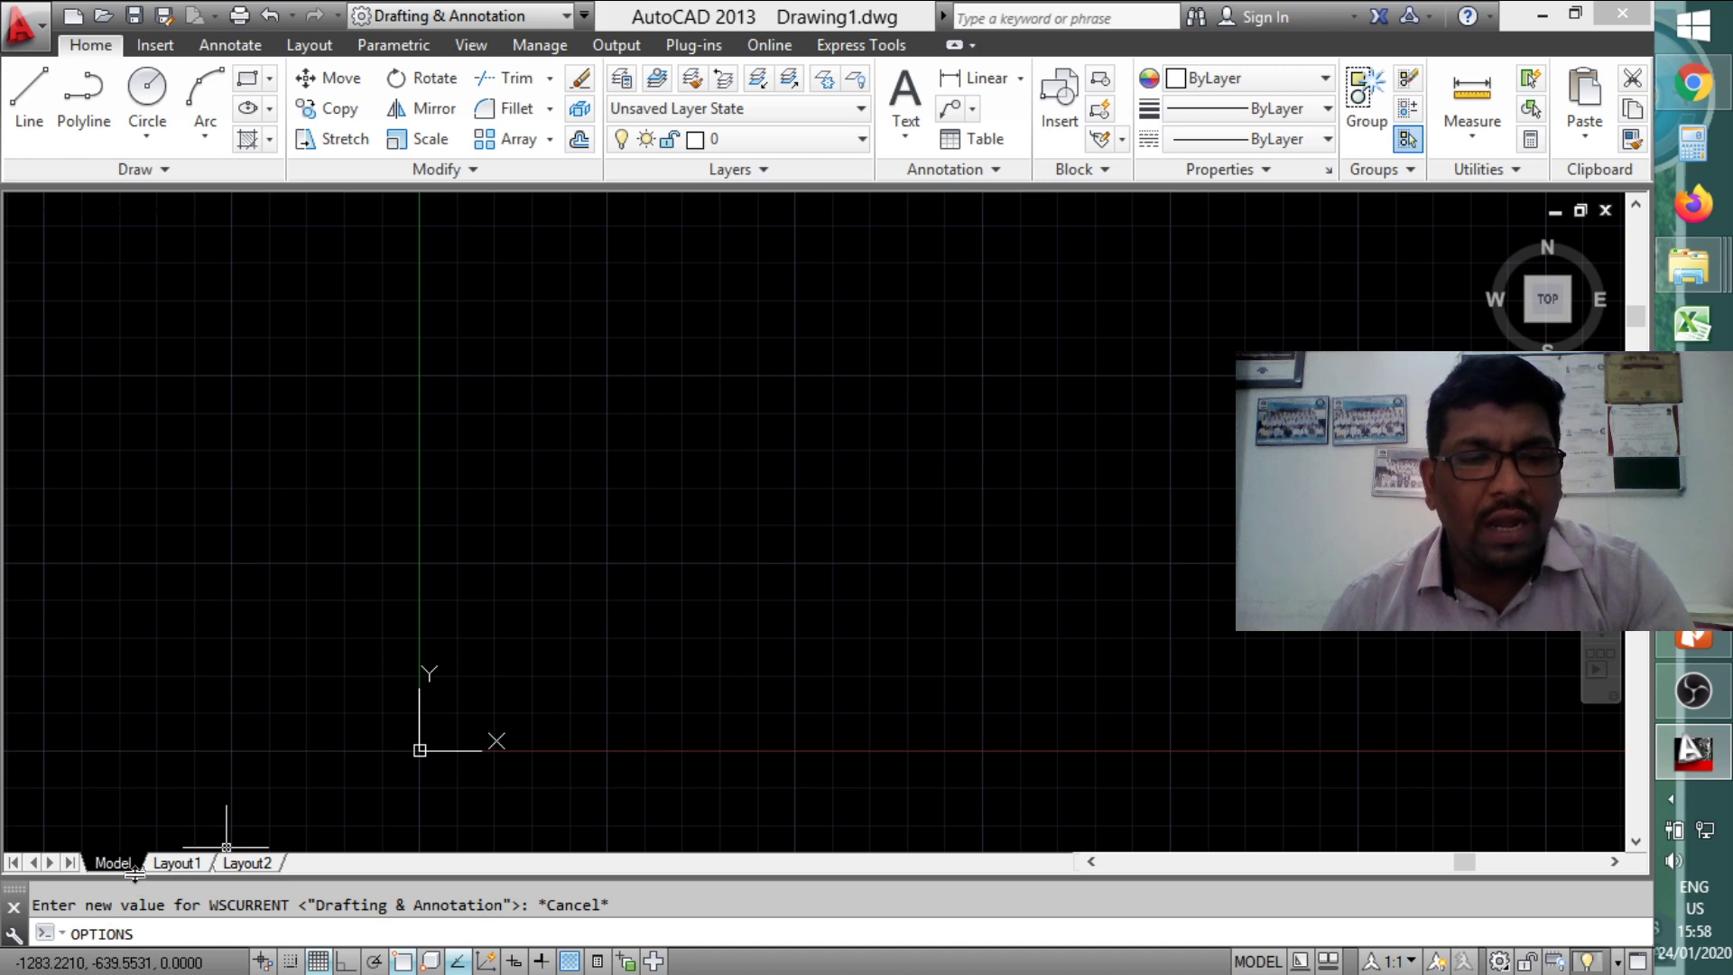
pyautogui.moveTo(134, 872); pyautogui.dragTo(135, 756)
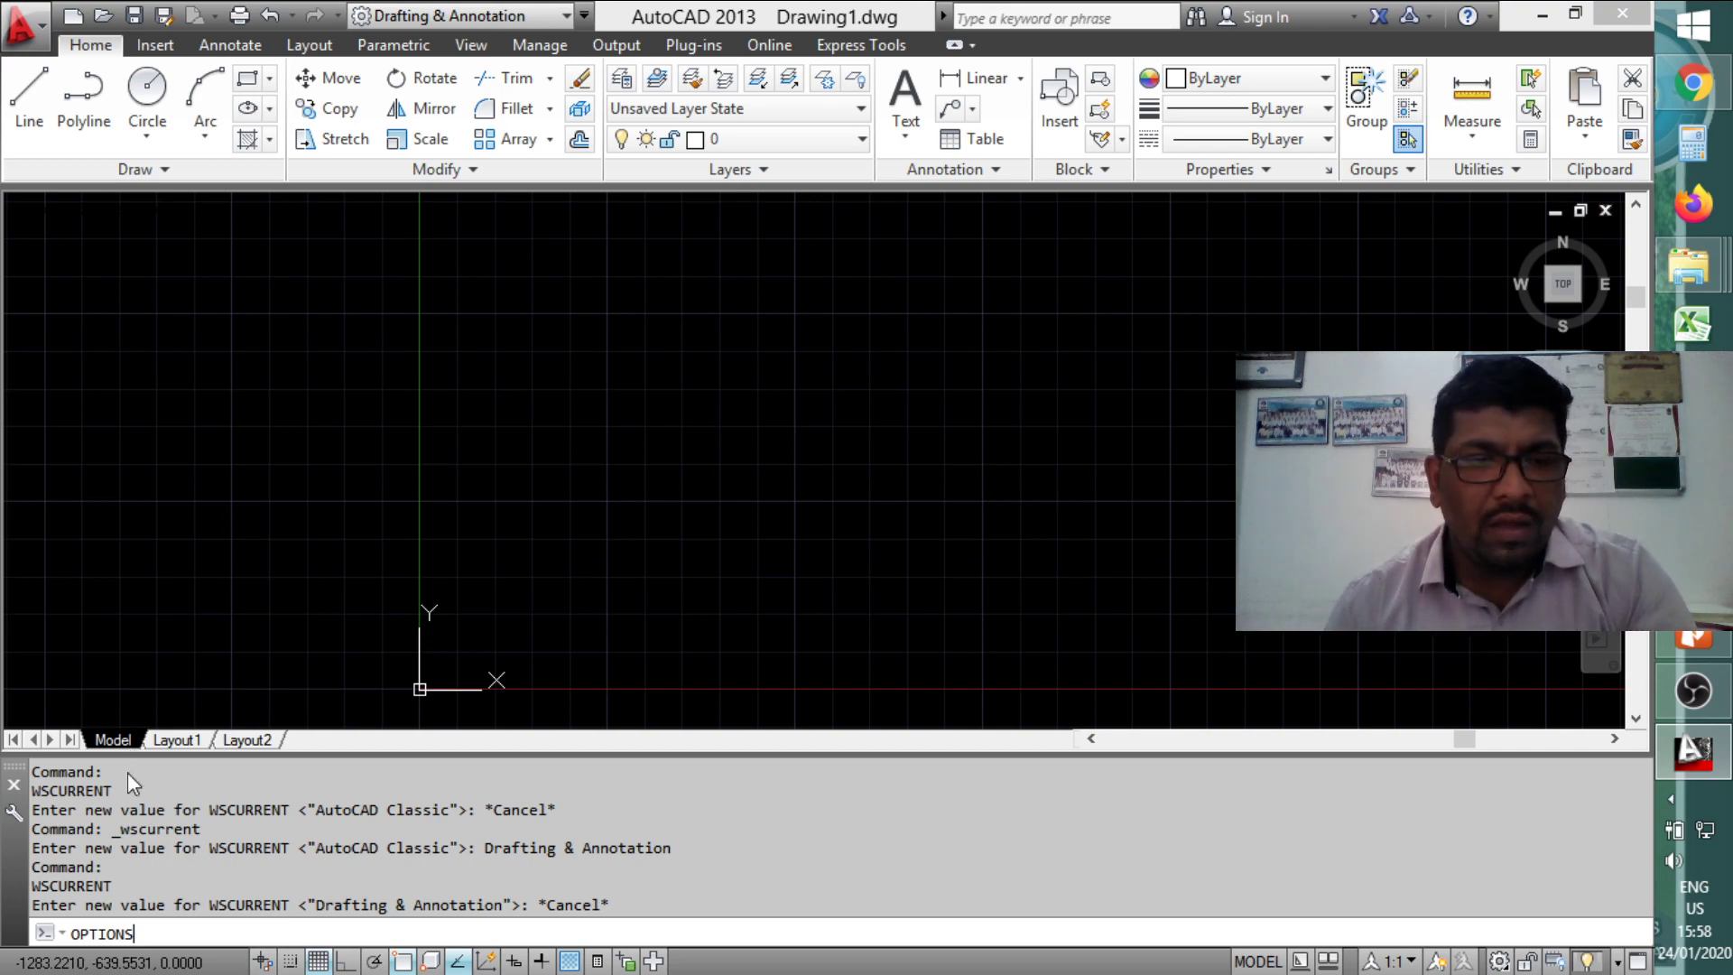
pyautogui.press('Return')
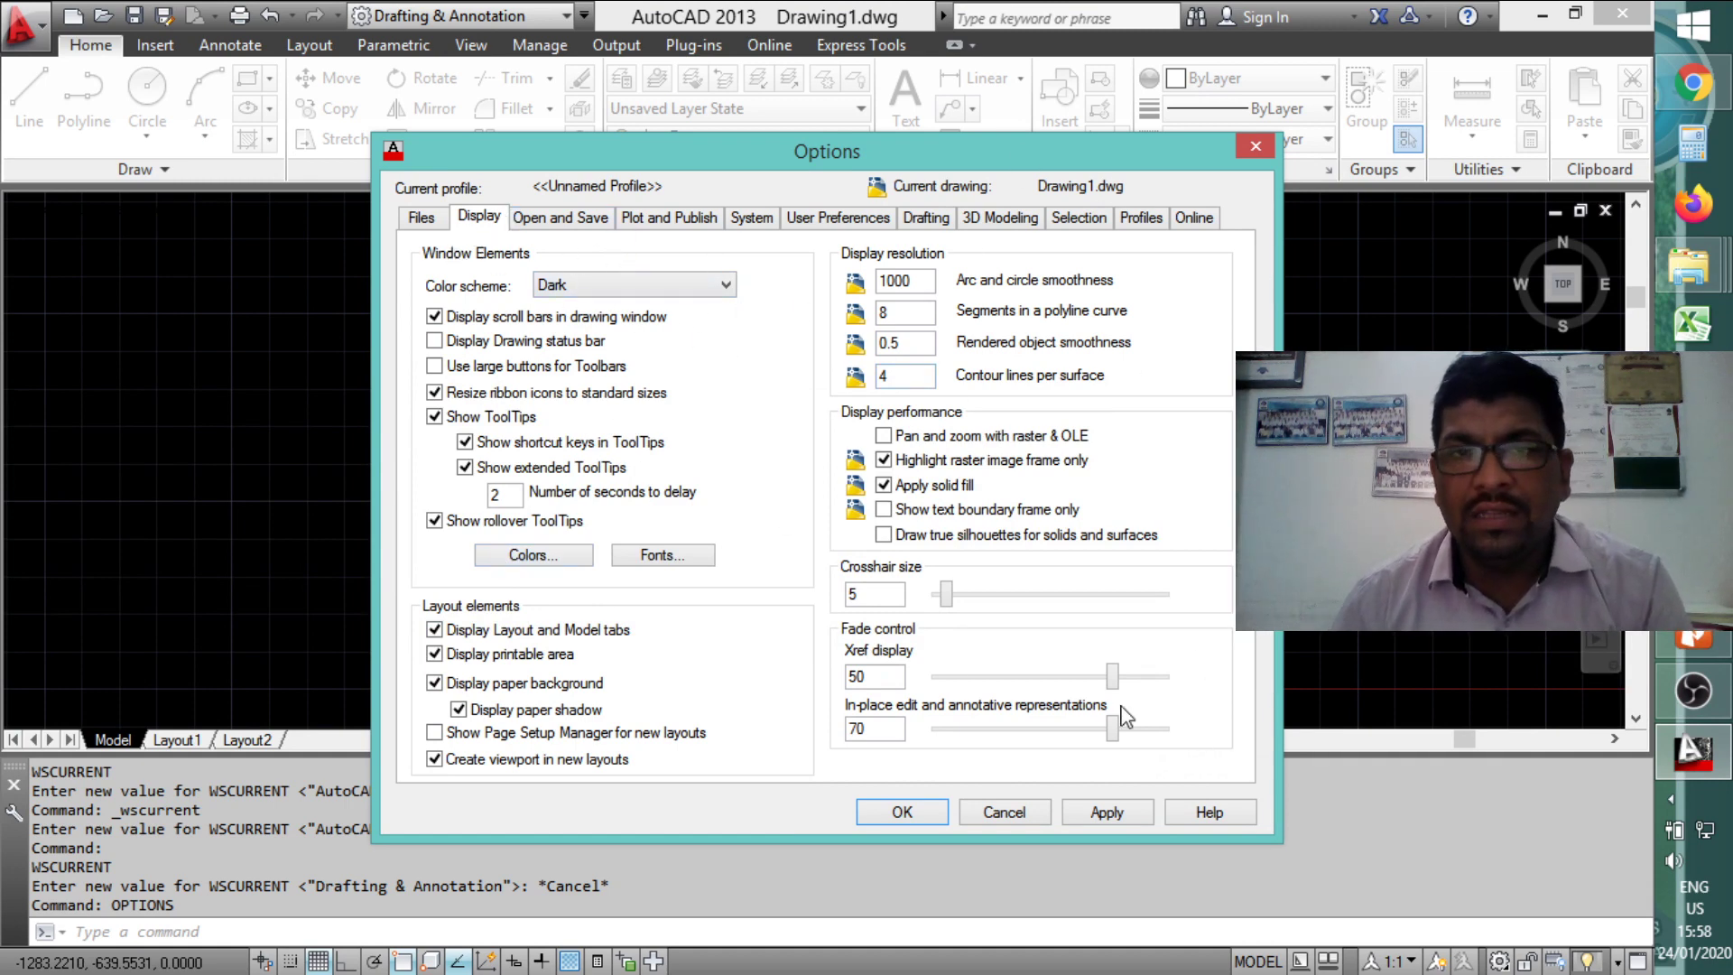
# Step: Review the color scheme choices, the Open and Save settings and the Files search paths in the Options dialog
pyautogui.click(591, 286)
pyautogui.click(603, 307)
pyautogui.click(557, 218)
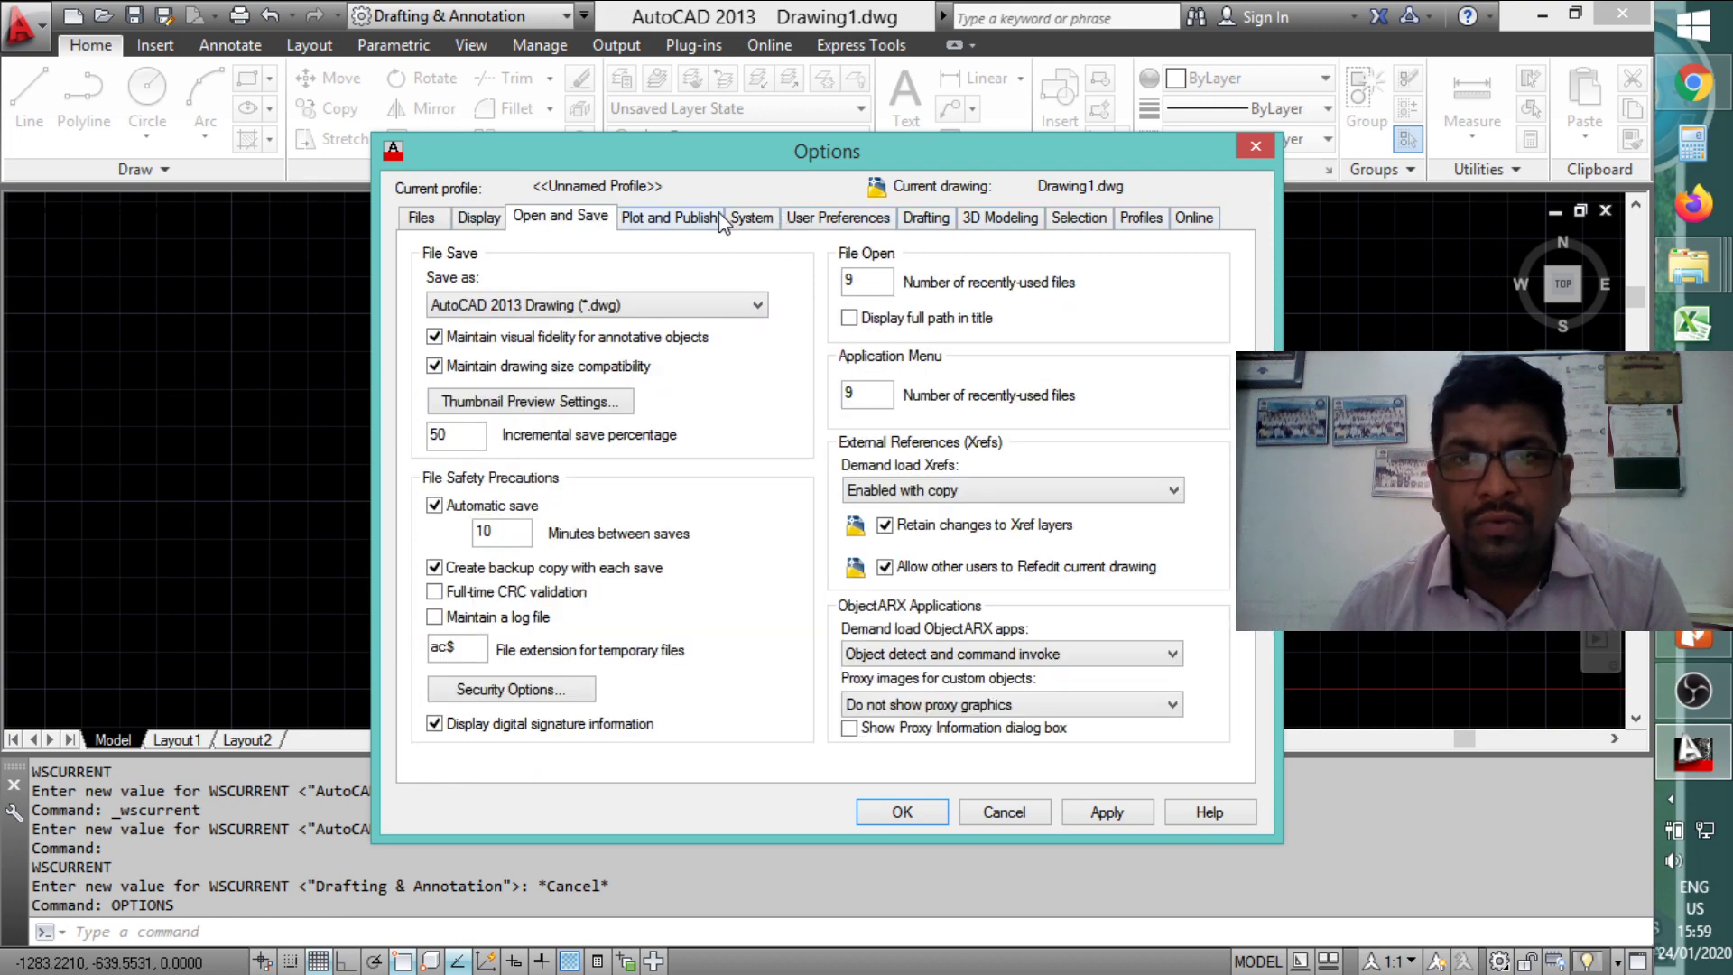
pyautogui.click(420, 218)
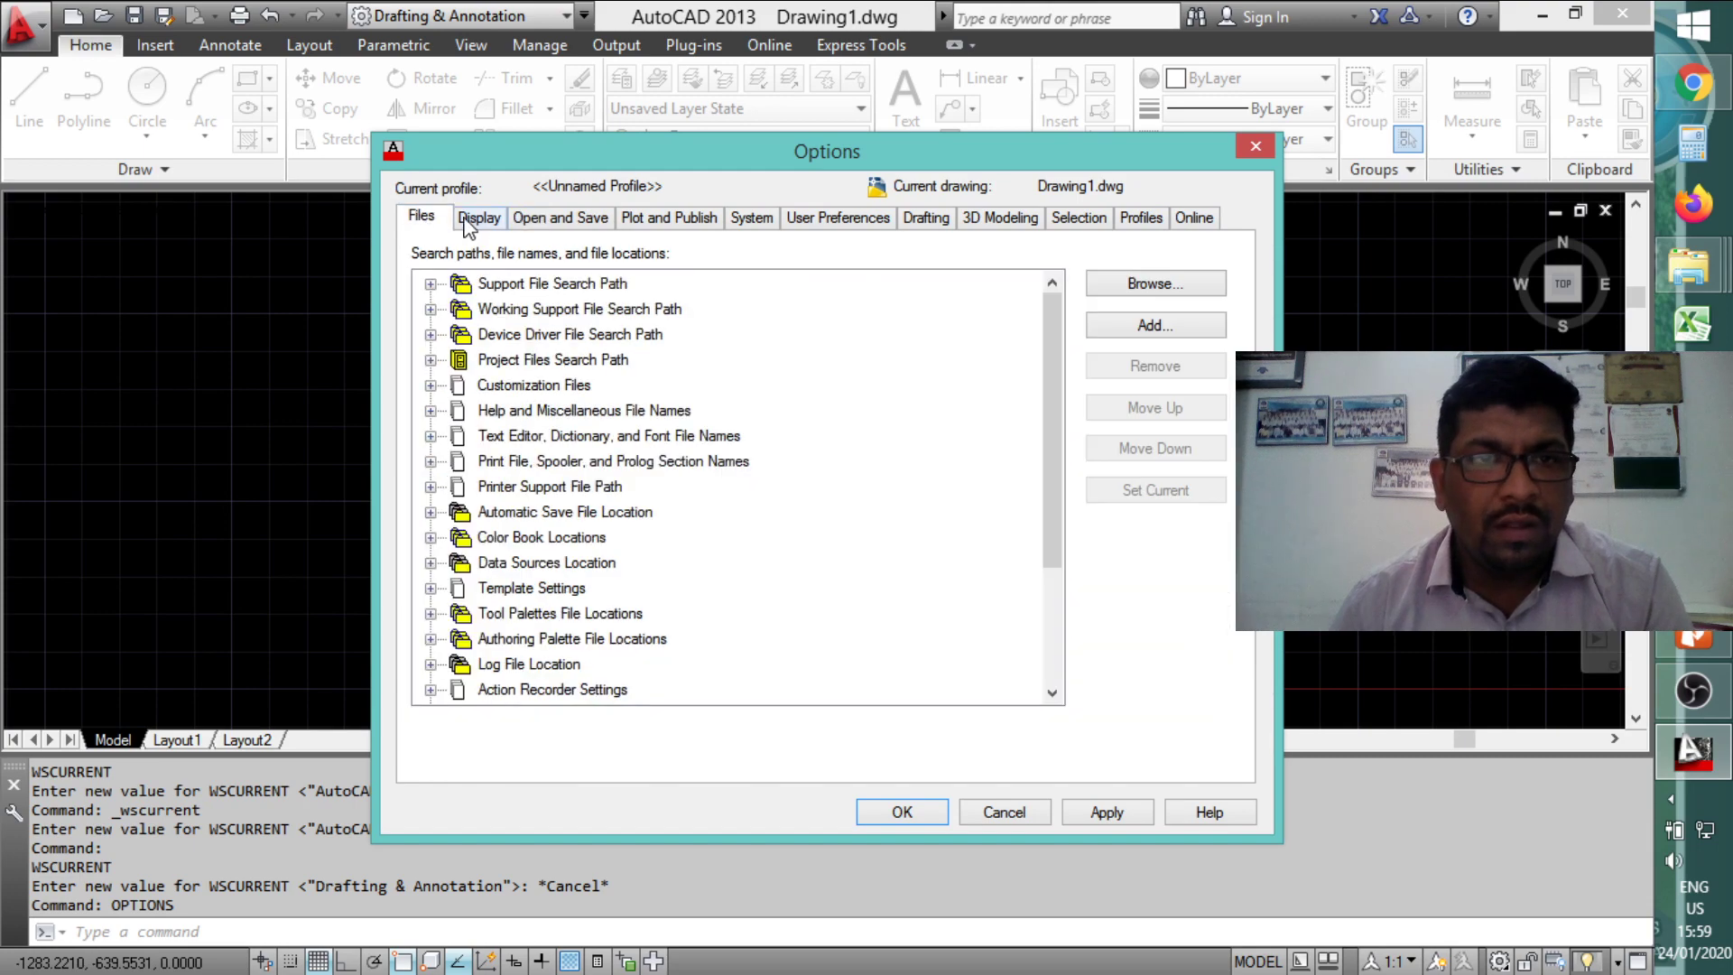
pyautogui.click(471, 219)
pyautogui.click(536, 561)
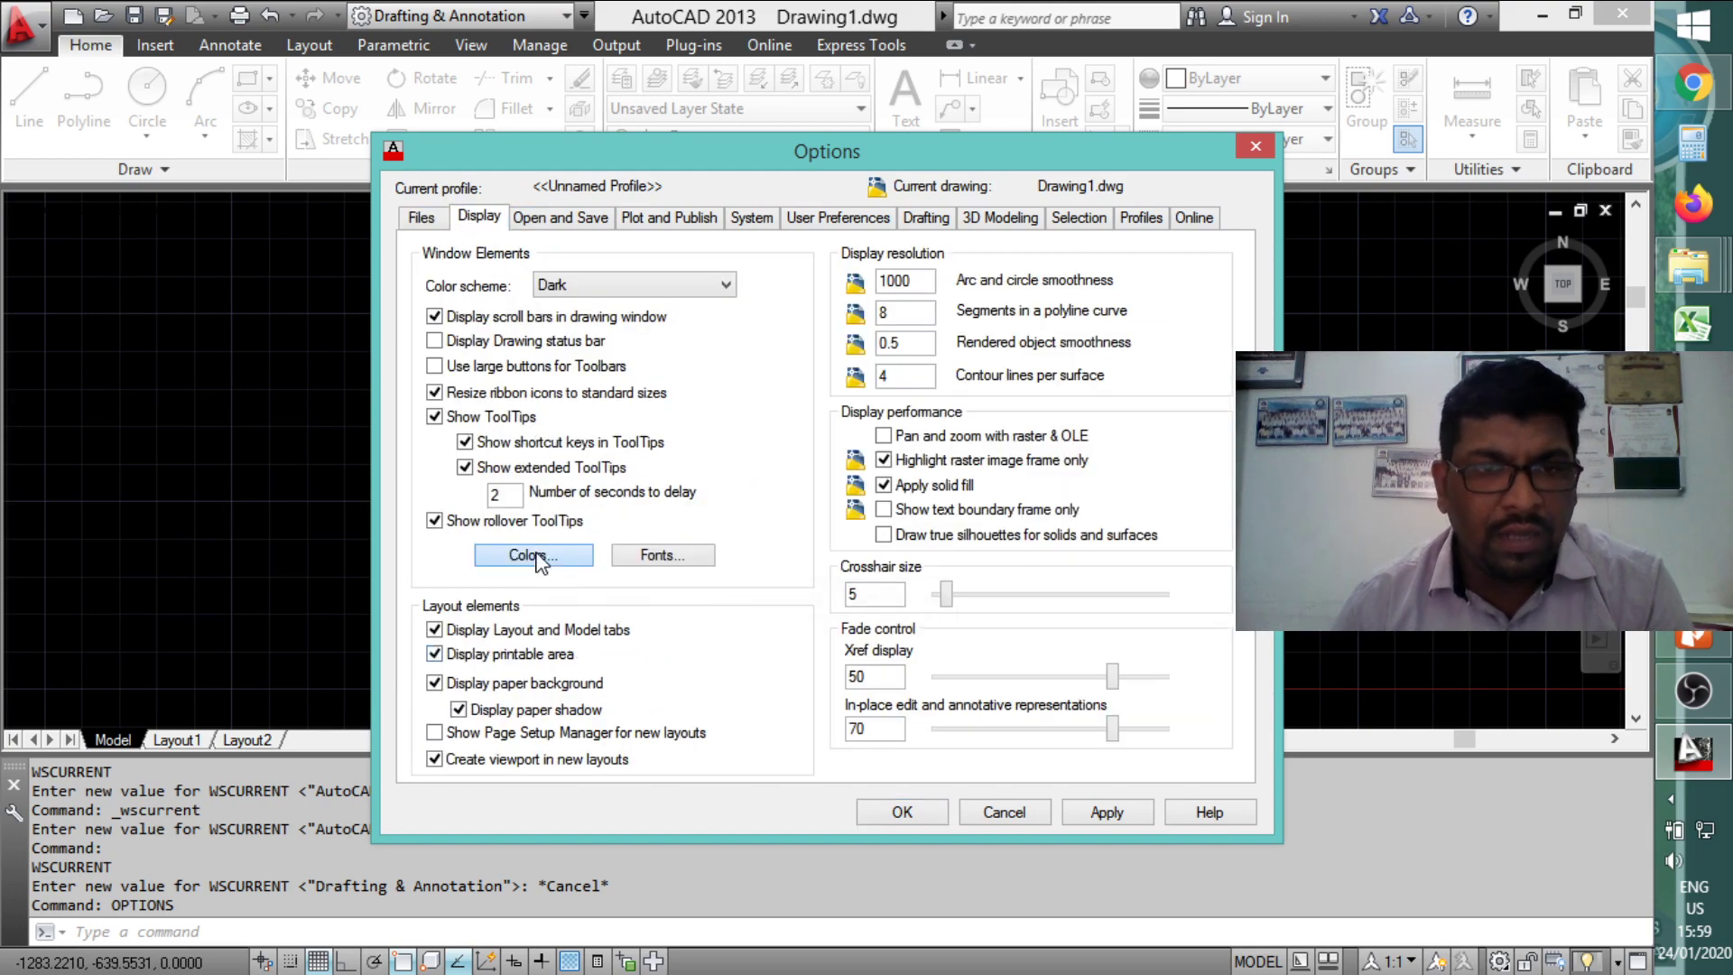
pyautogui.click(1004, 224)
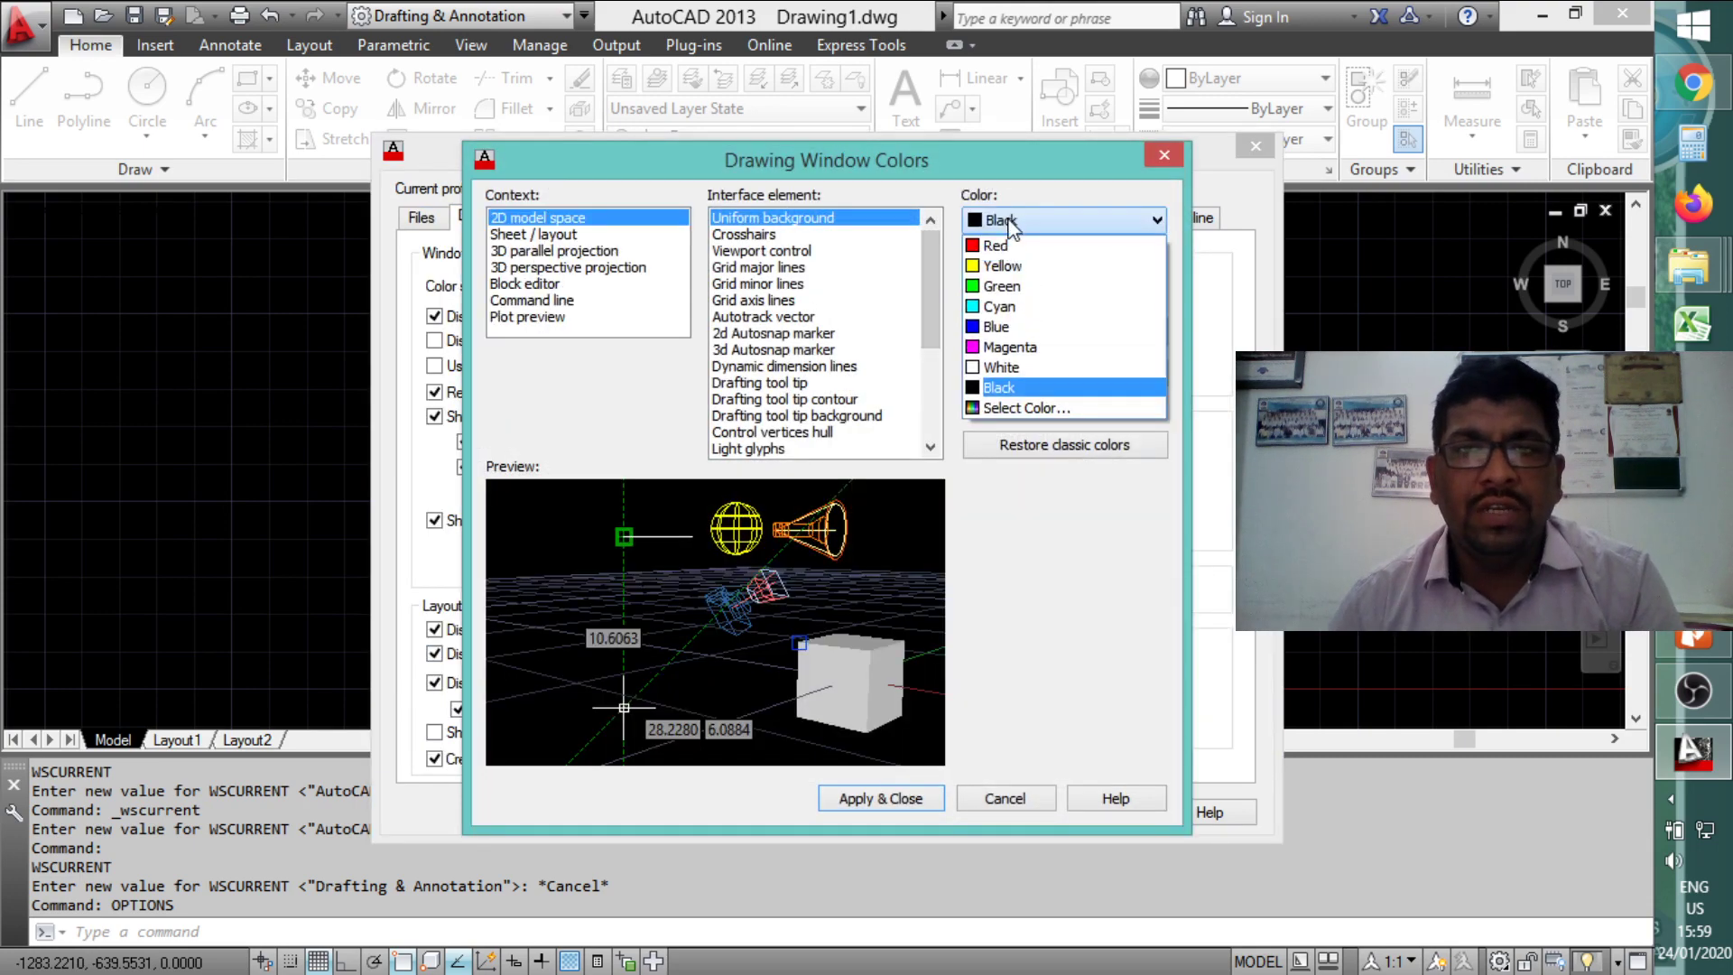
pyautogui.click(1021, 368)
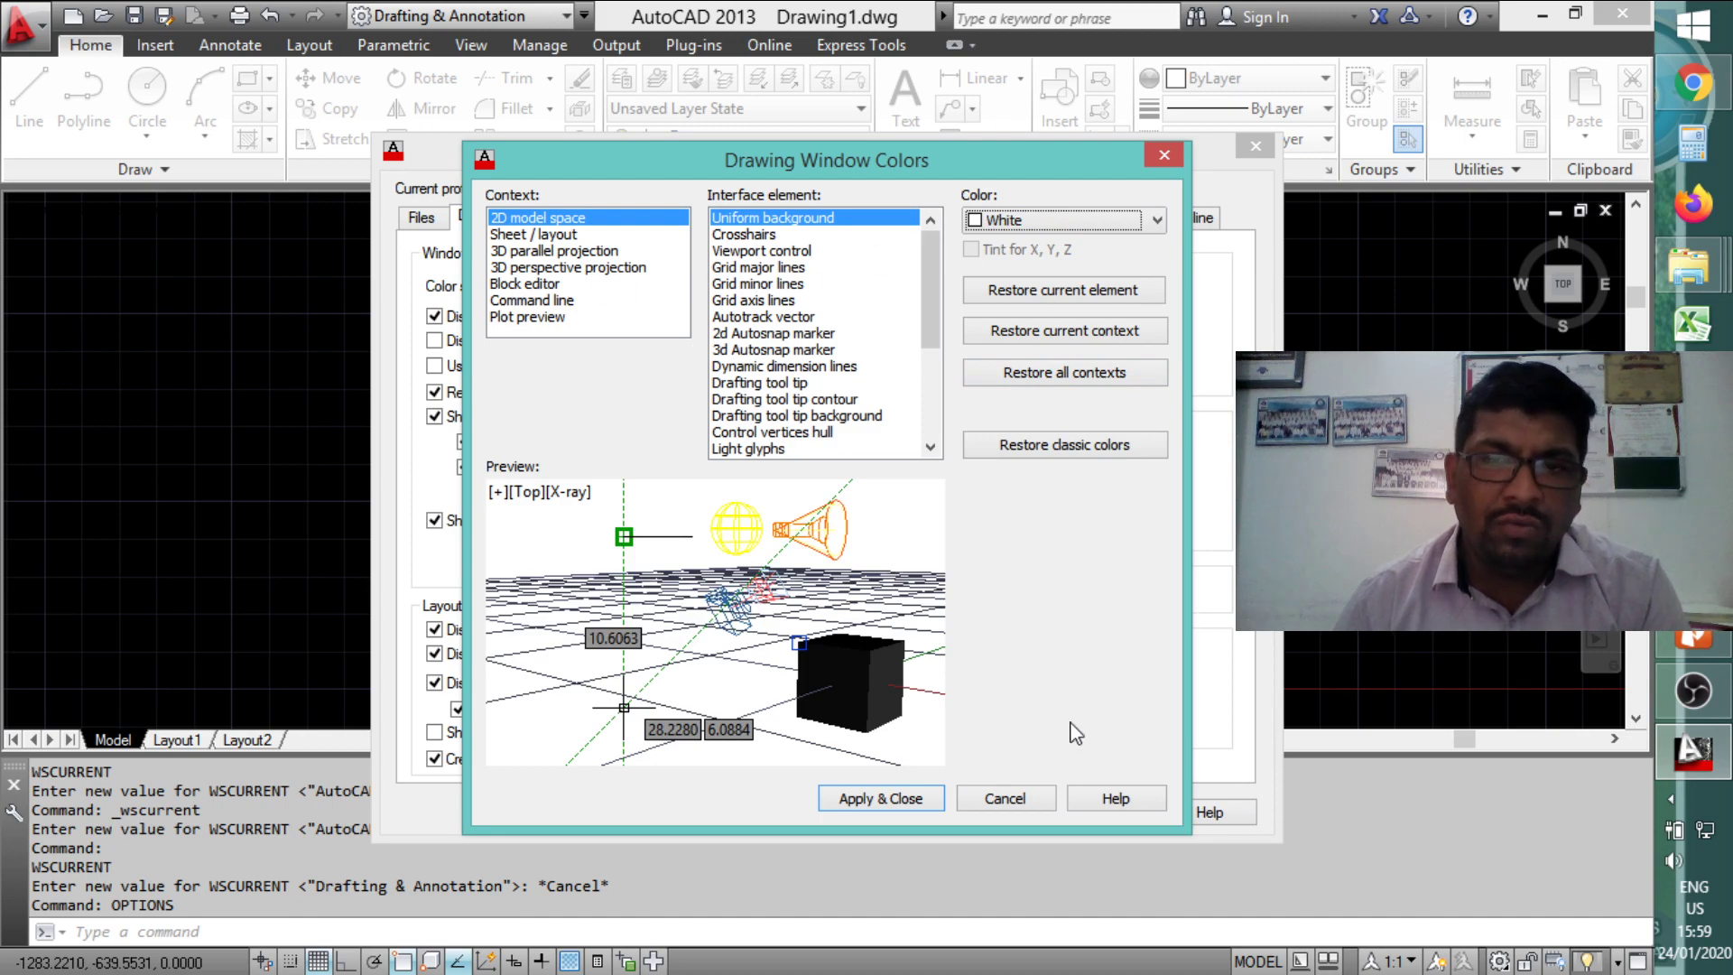
pyautogui.click(1006, 799)
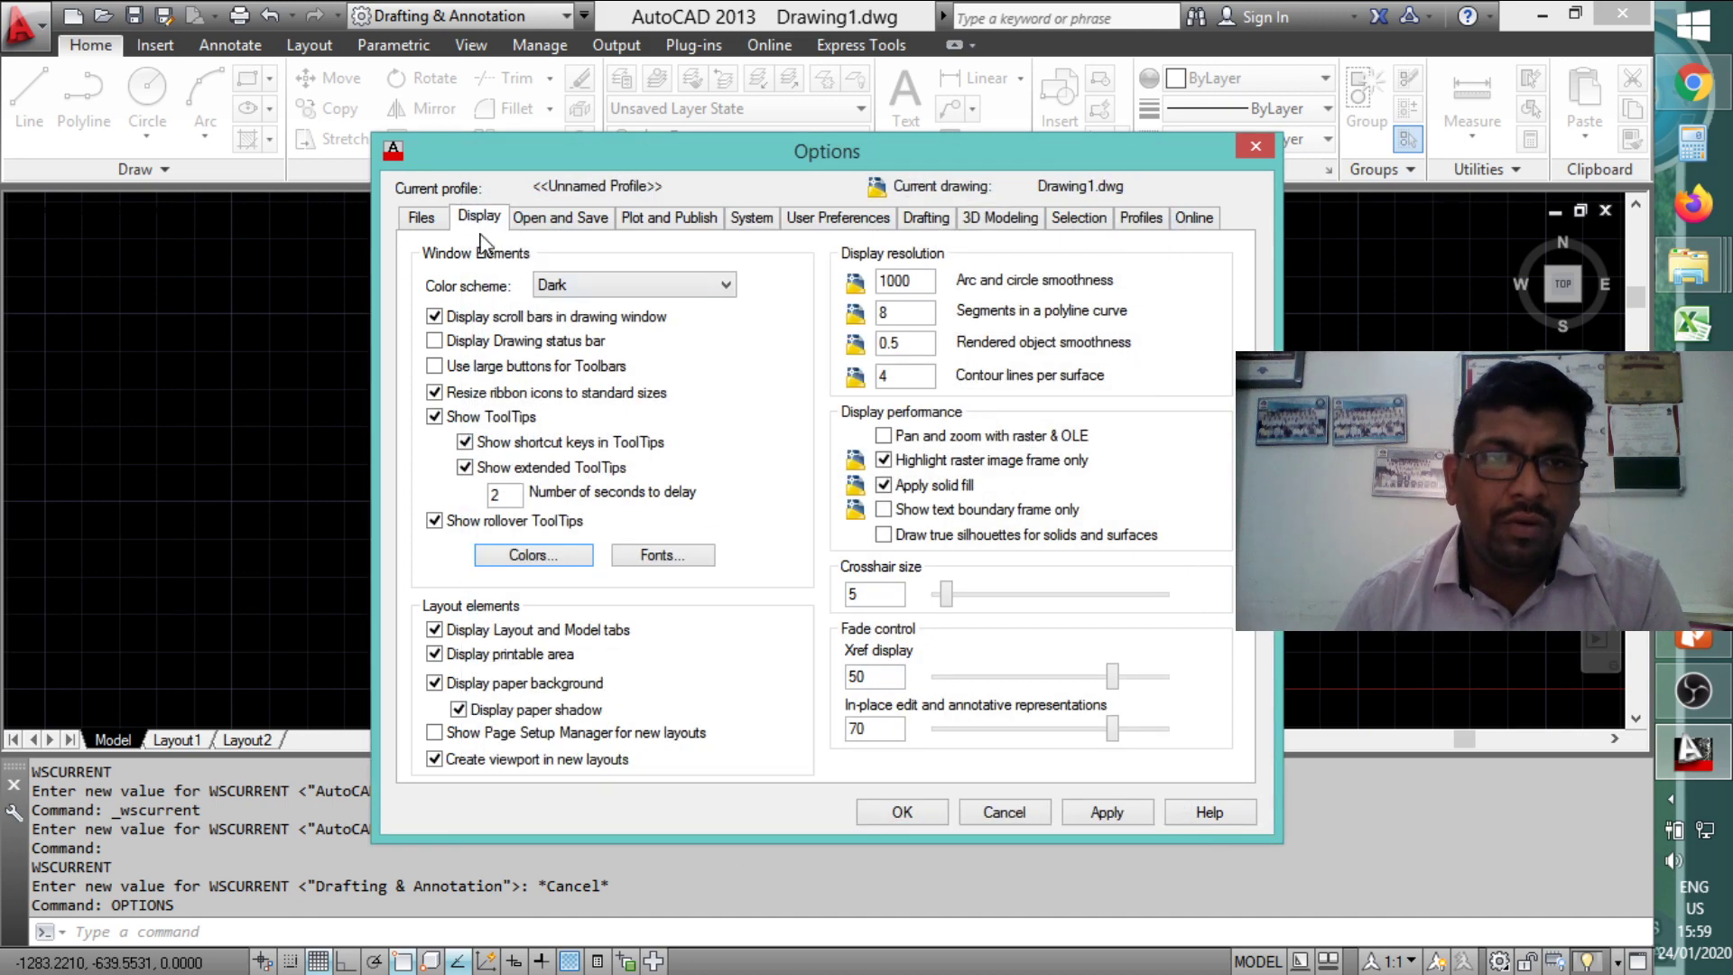
# Step: Set the uniform background color of 2D model space to White, and shrink the command line window to two history lines
pyautogui.click(531, 554)
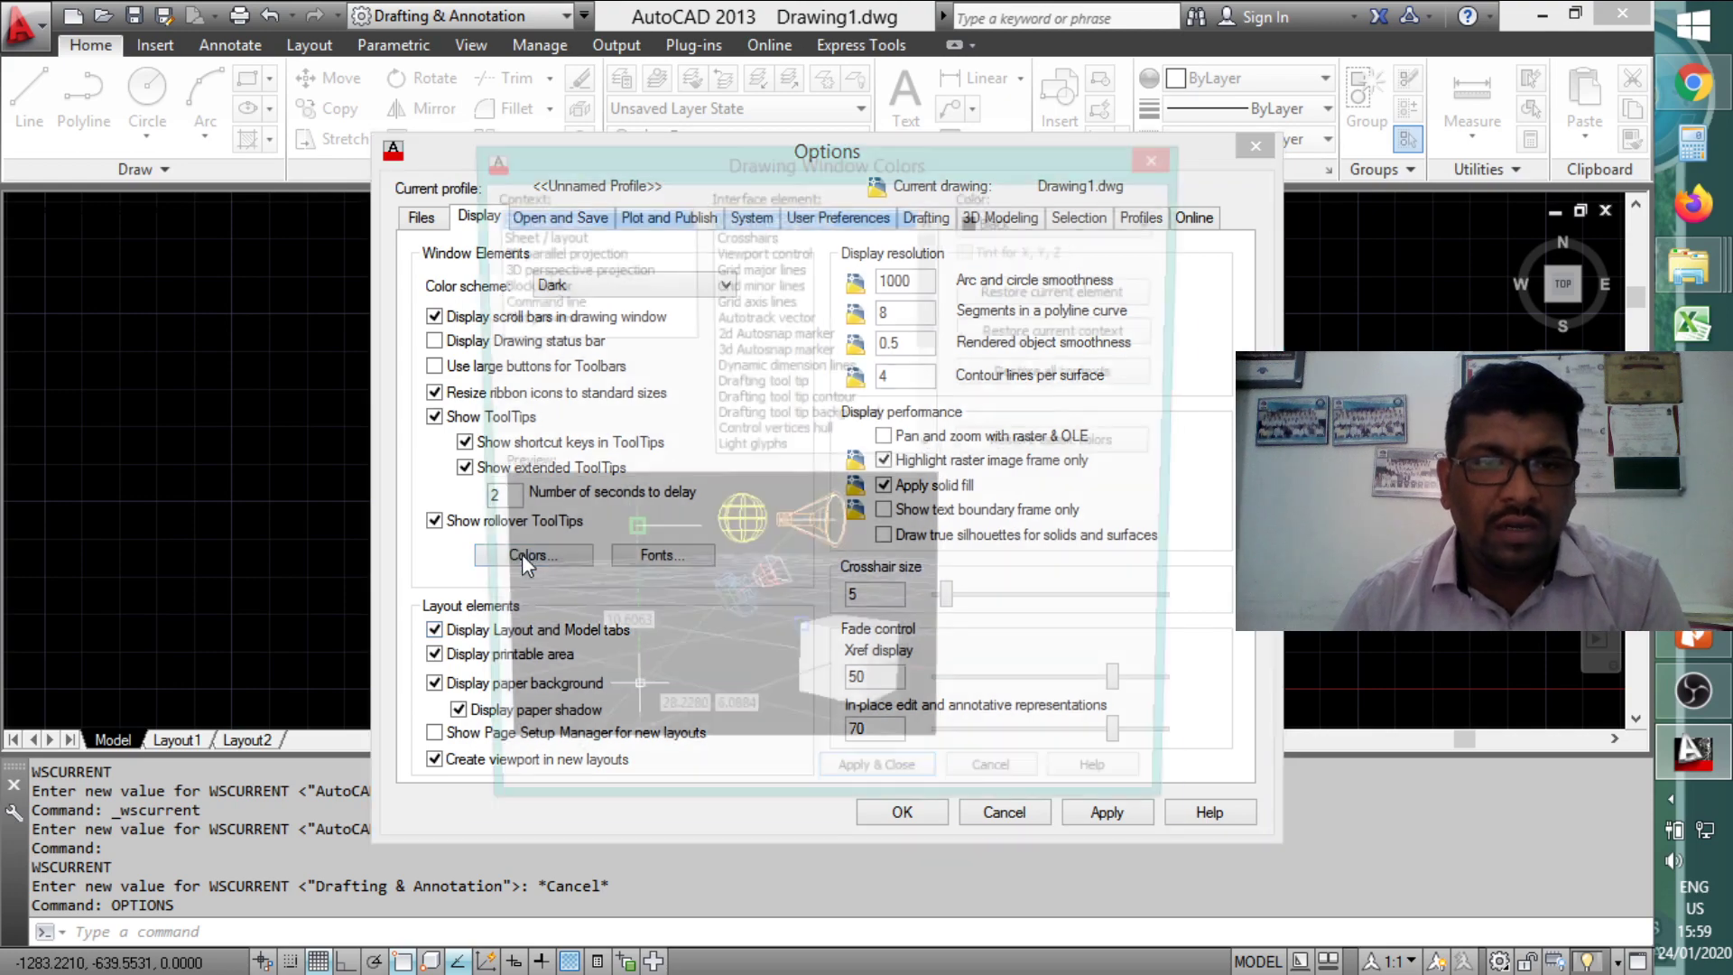
pyautogui.click(1024, 220)
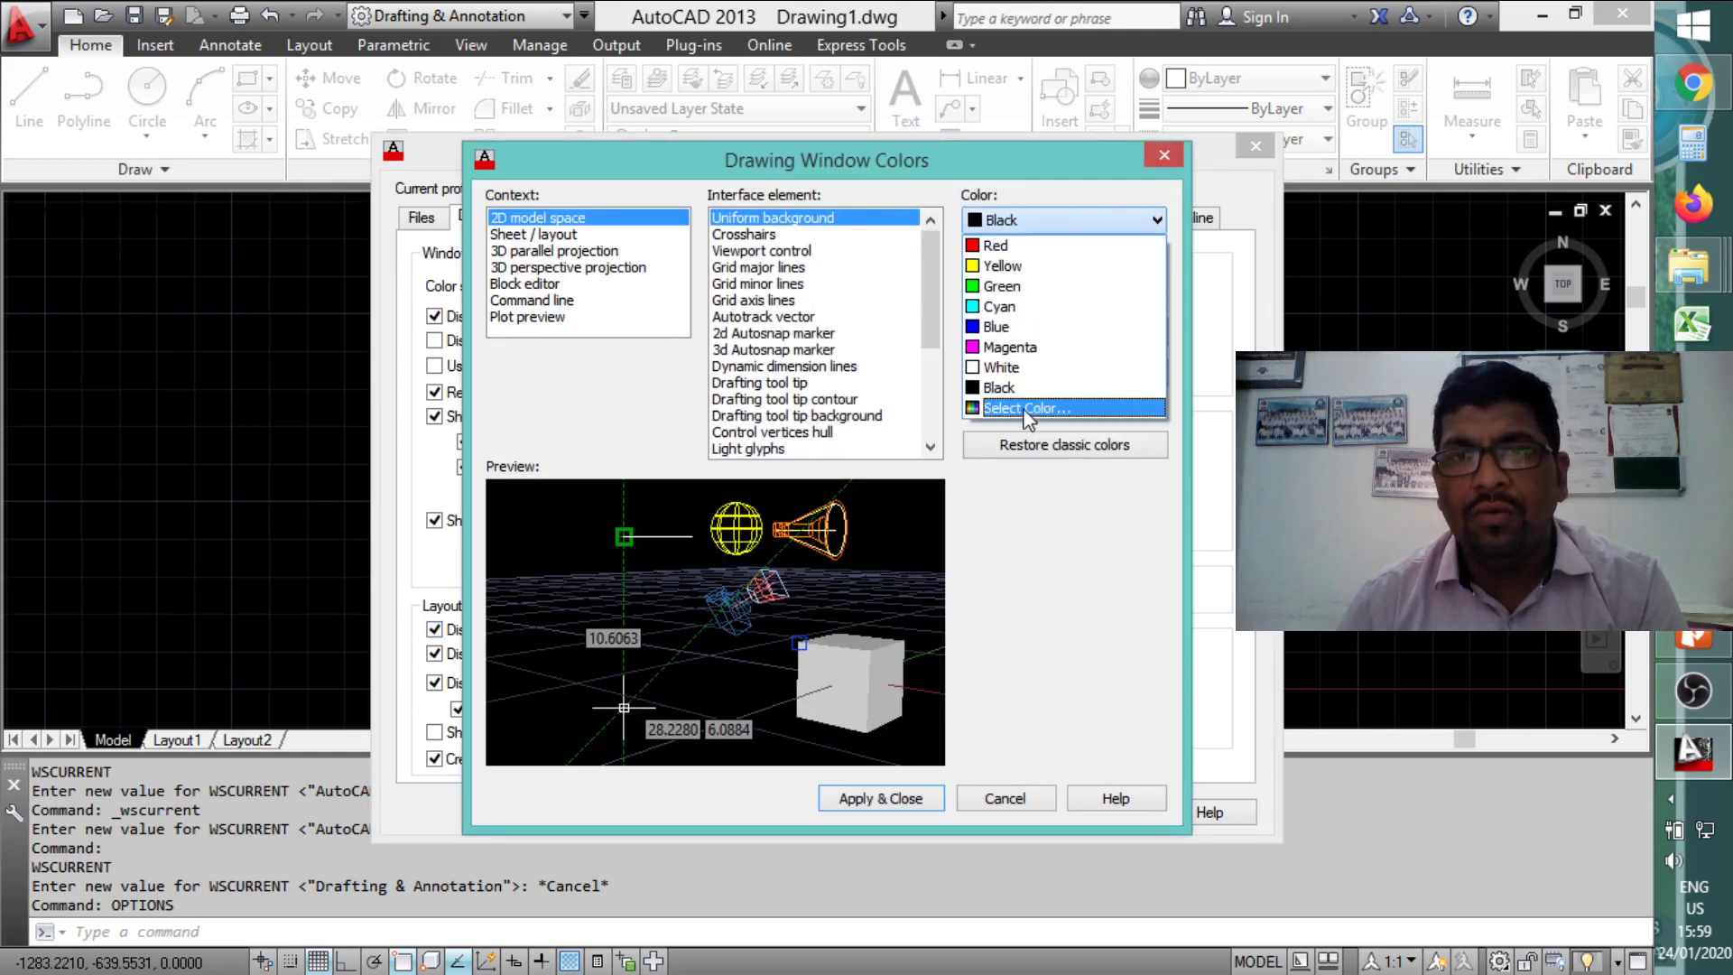
pyautogui.click(1002, 367)
pyautogui.click(900, 799)
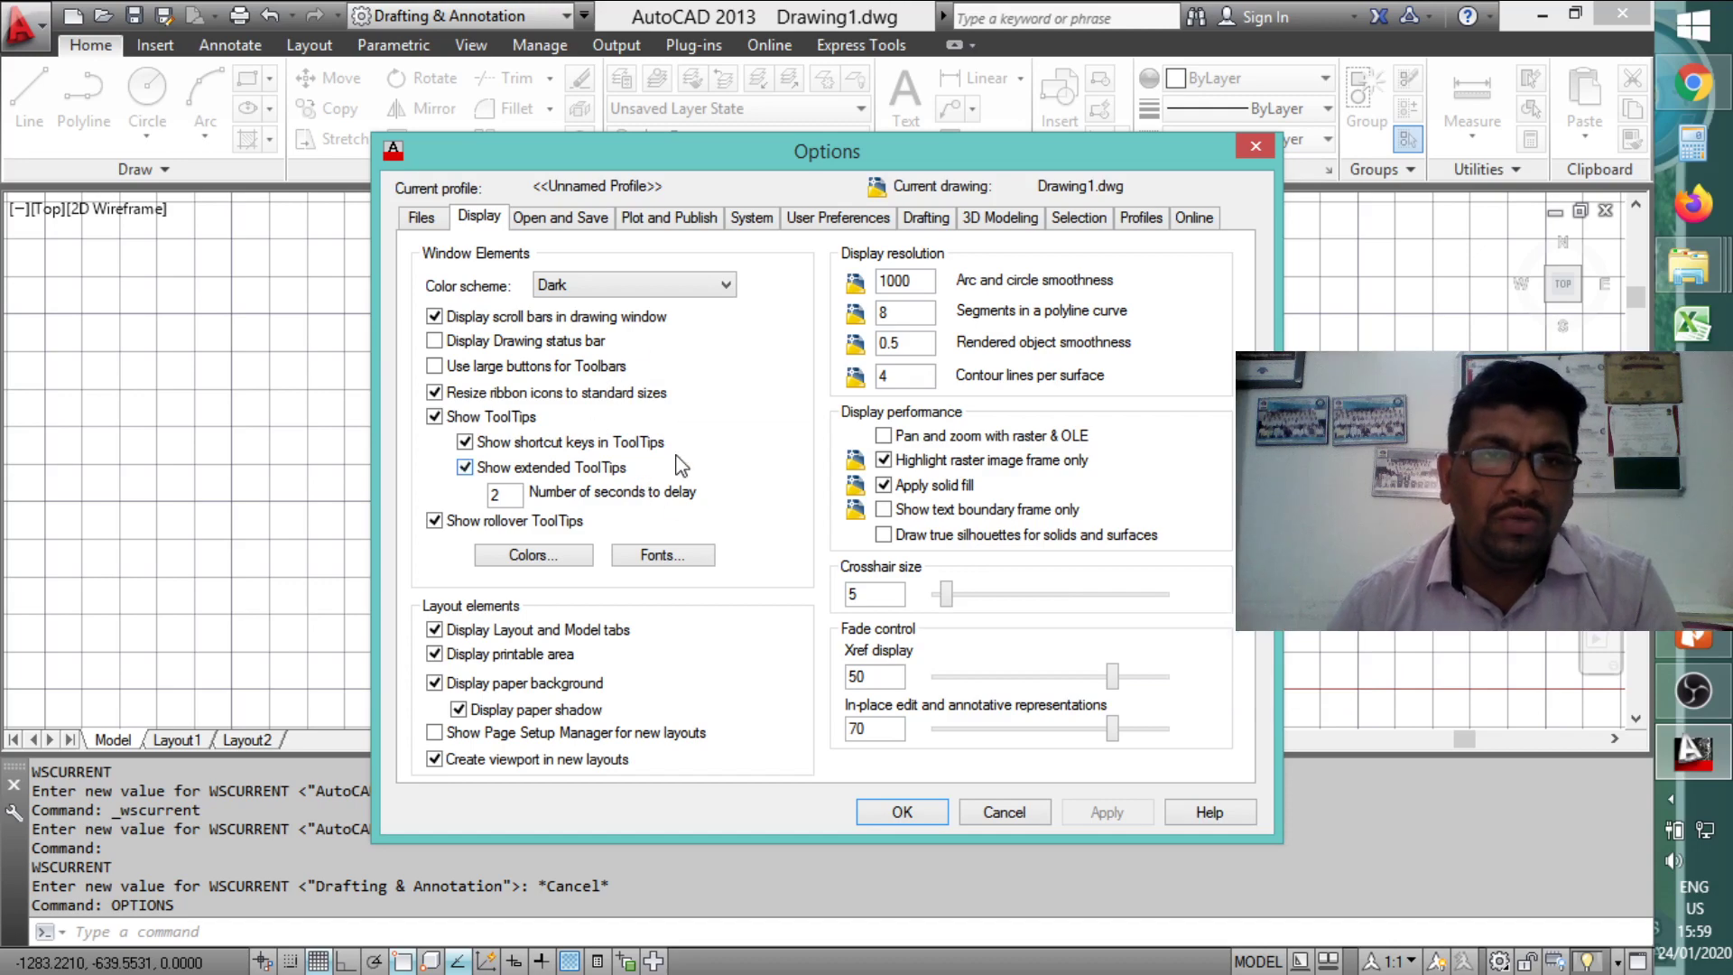
pyautogui.click(998, 808)
pyautogui.moveTo(838, 829); pyautogui.dragTo(839, 861)
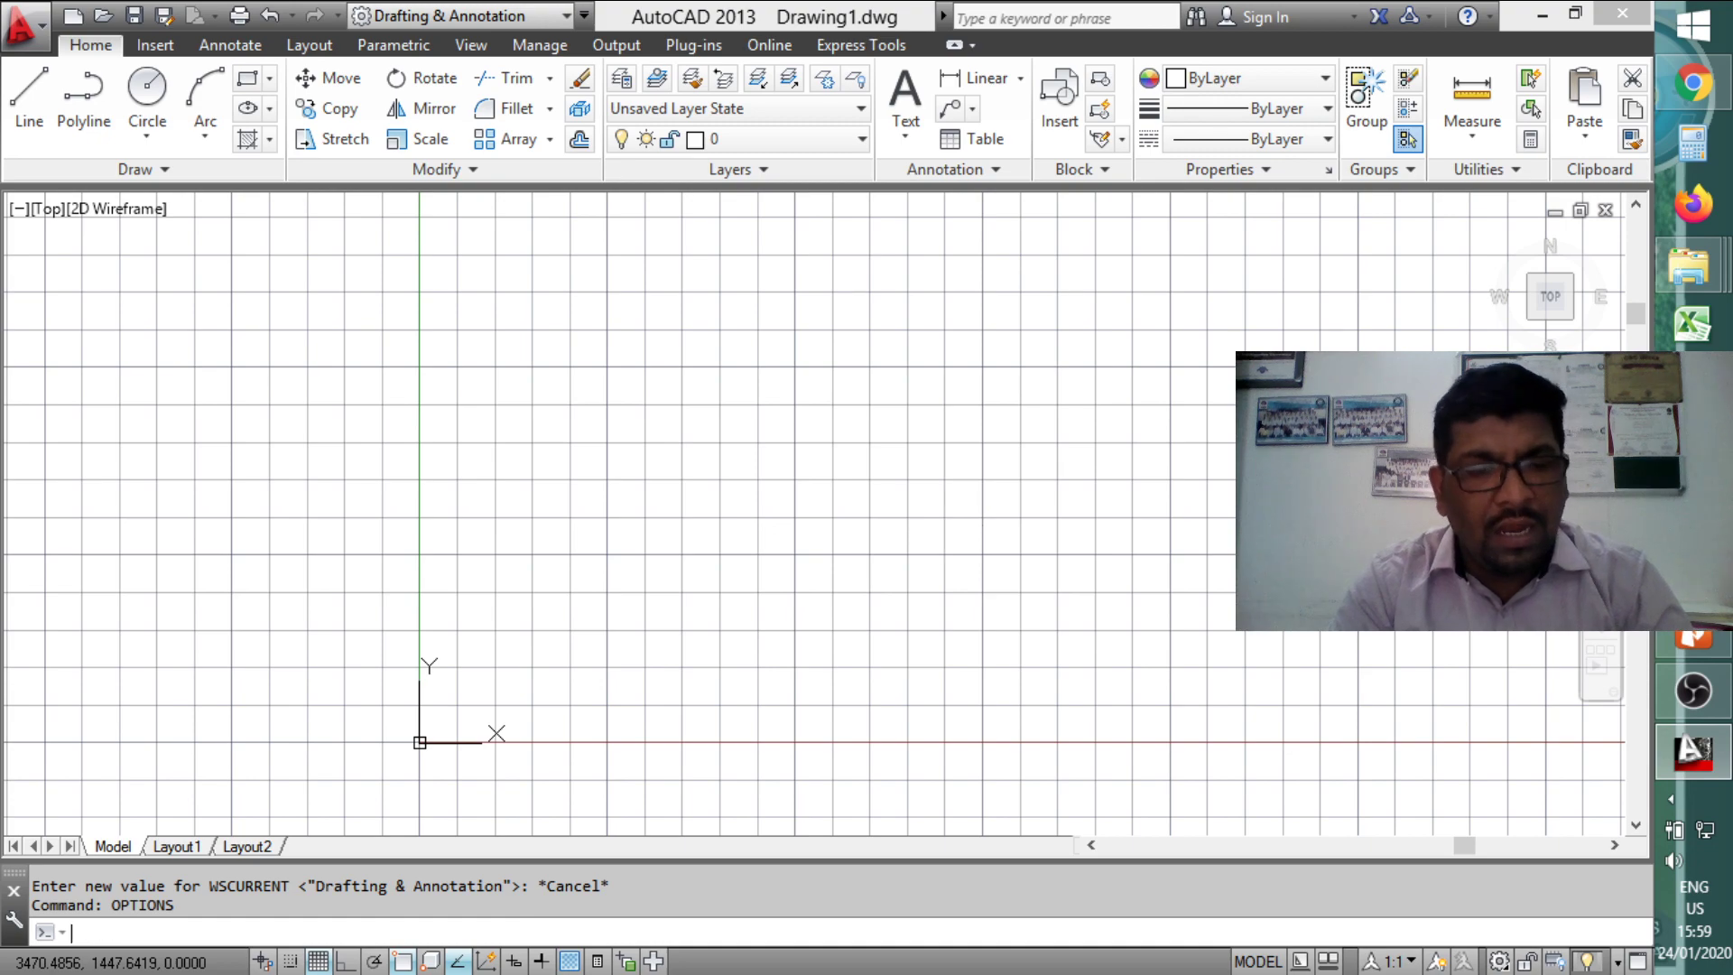
# Step: In the Drafting options, slightly reduce the aperture size, slightly enlarge the AutoSnap marker, and apply the settings
pyautogui.press('Return')
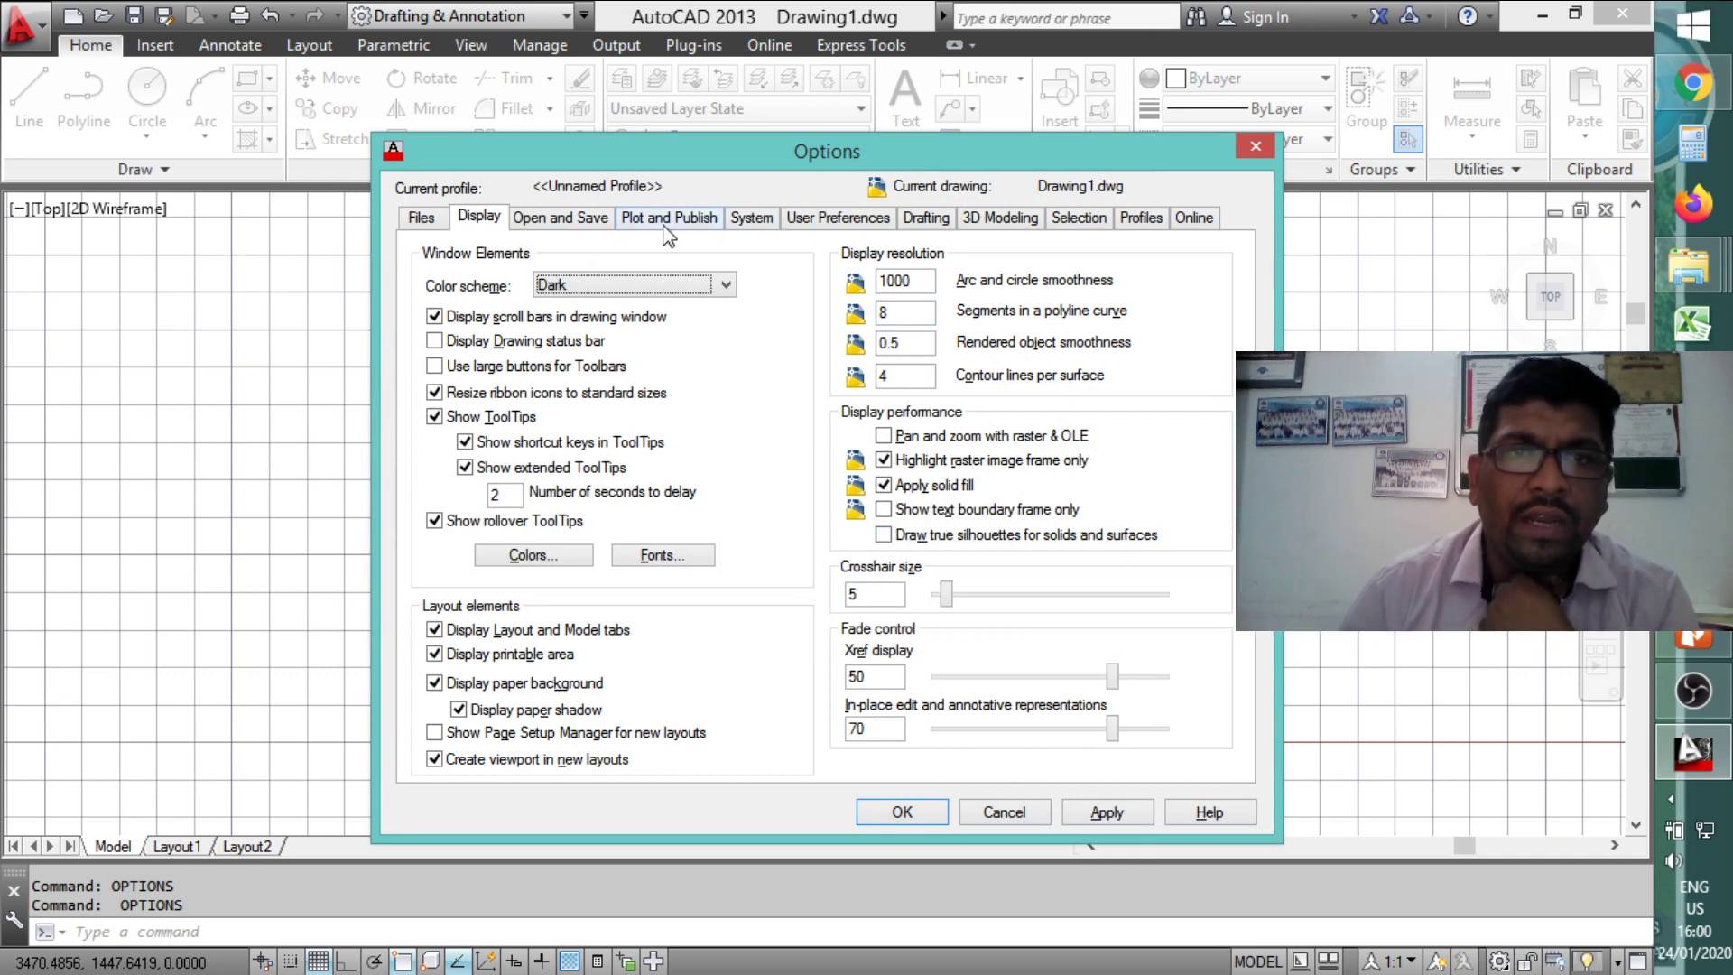
pyautogui.click(919, 224)
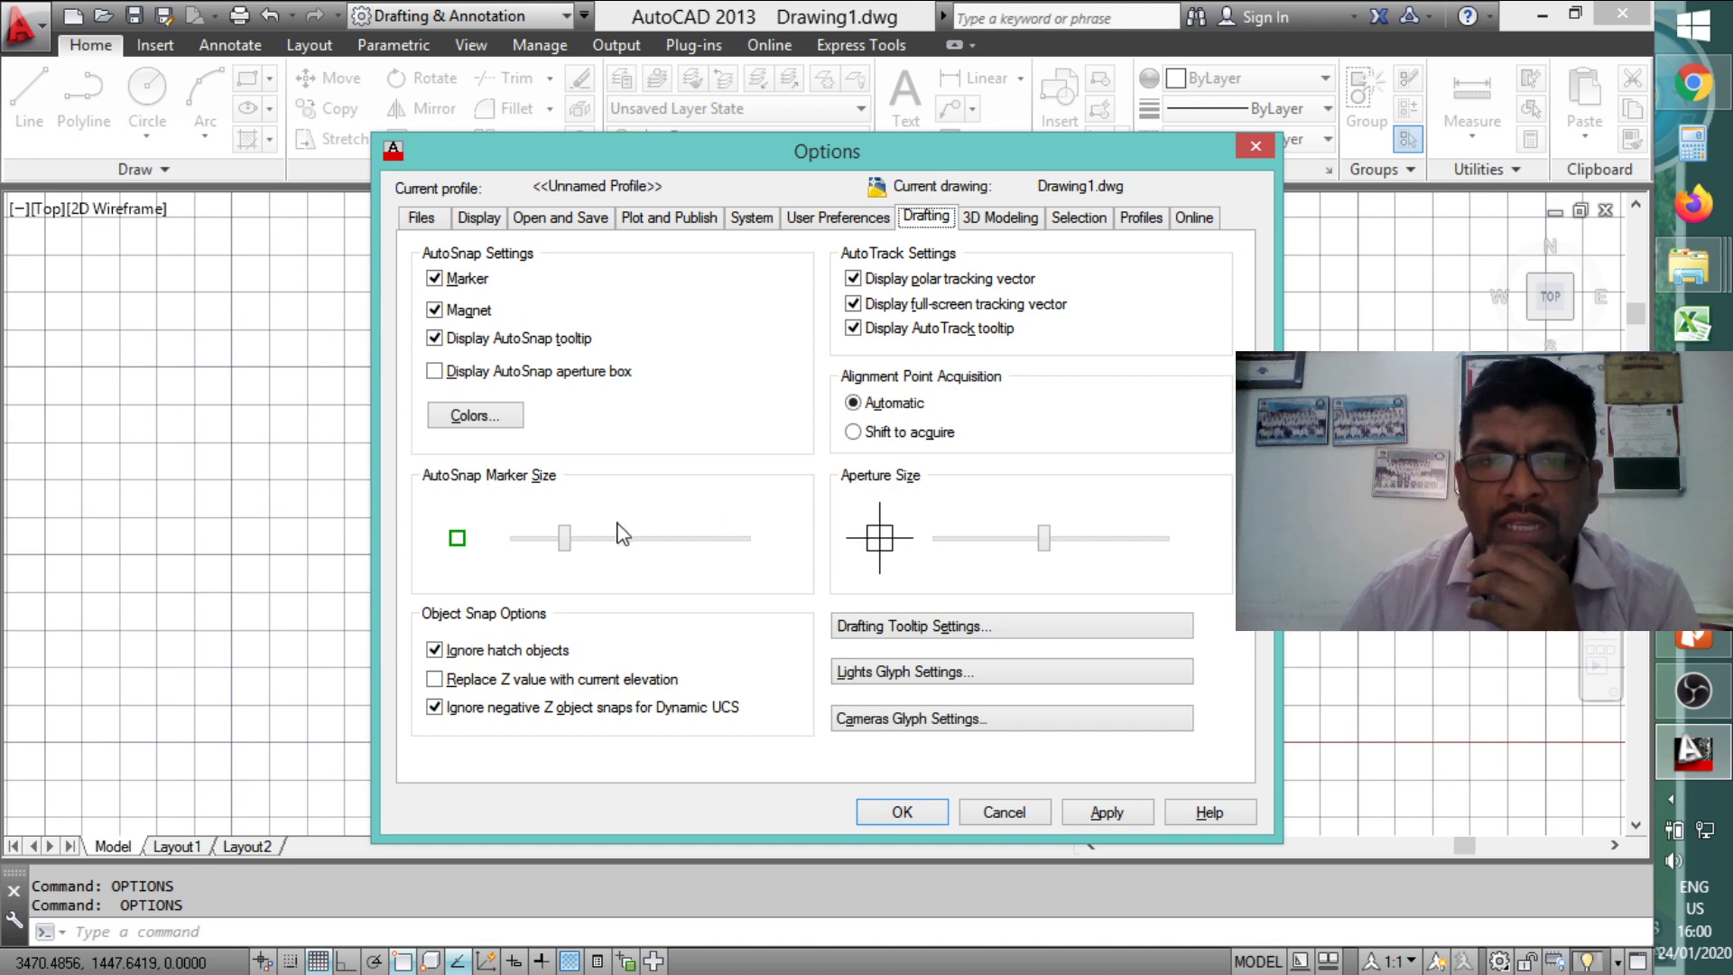
pyautogui.click(1046, 543)
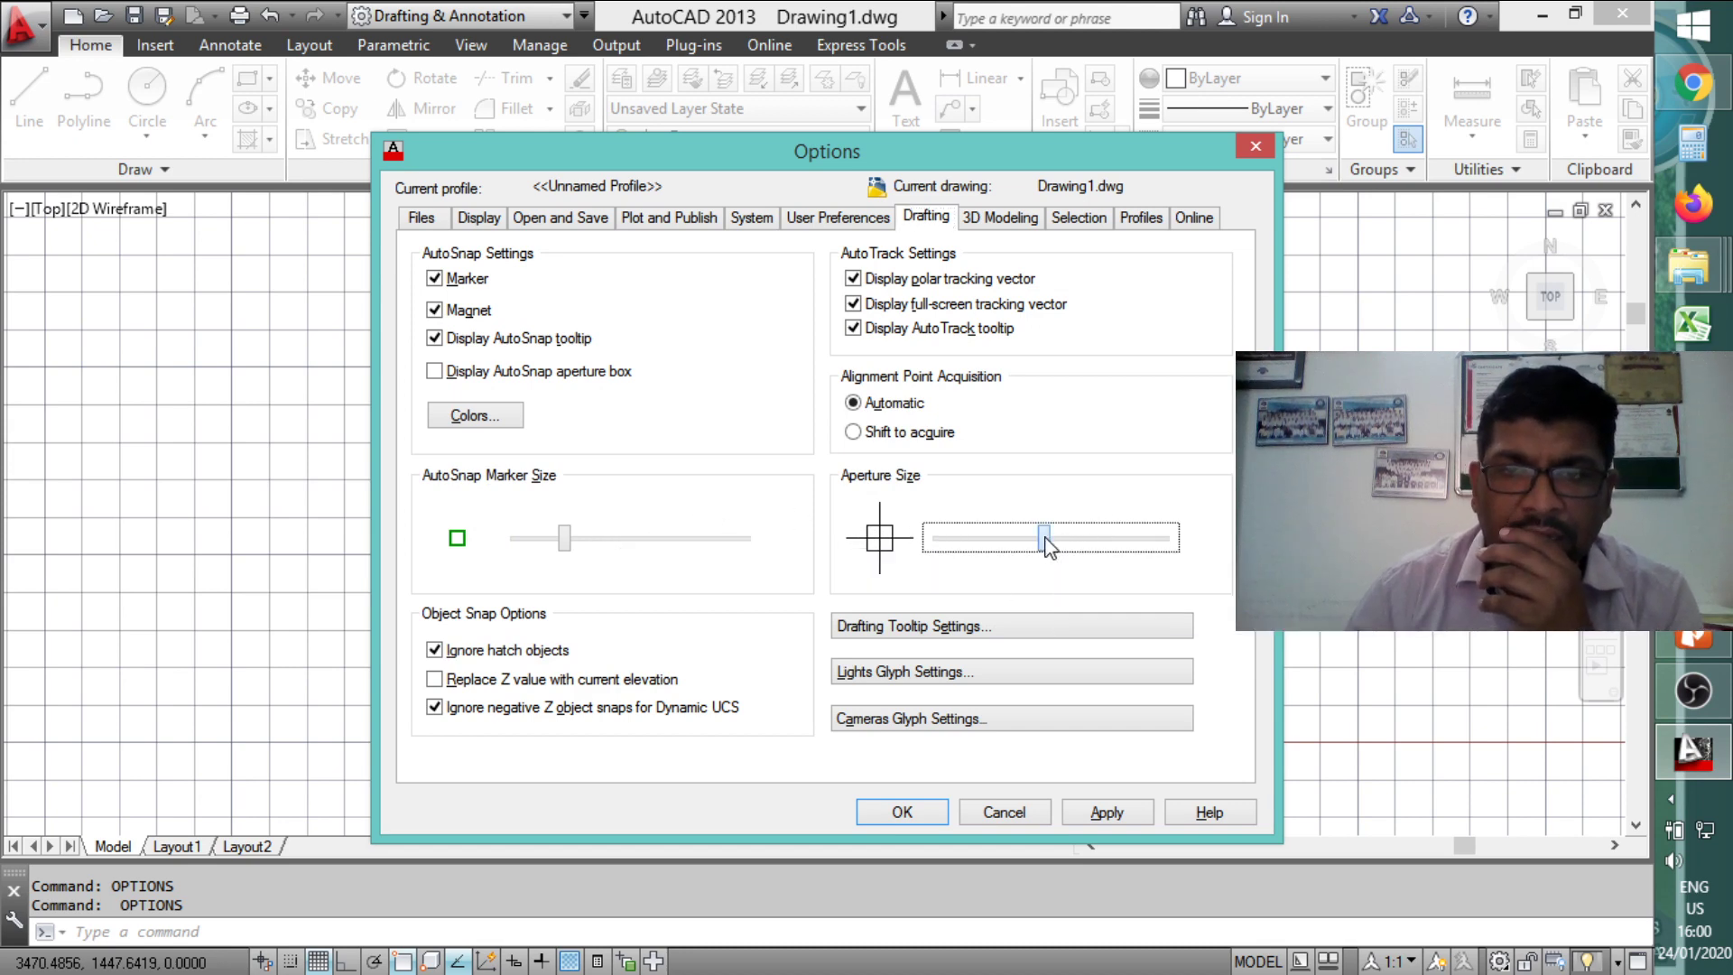
pyautogui.moveTo(1046, 542)
pyautogui.mouseDown()
pyautogui.moveTo(1078, 548)
pyautogui.moveTo(1024, 554)
pyautogui.mouseUp()
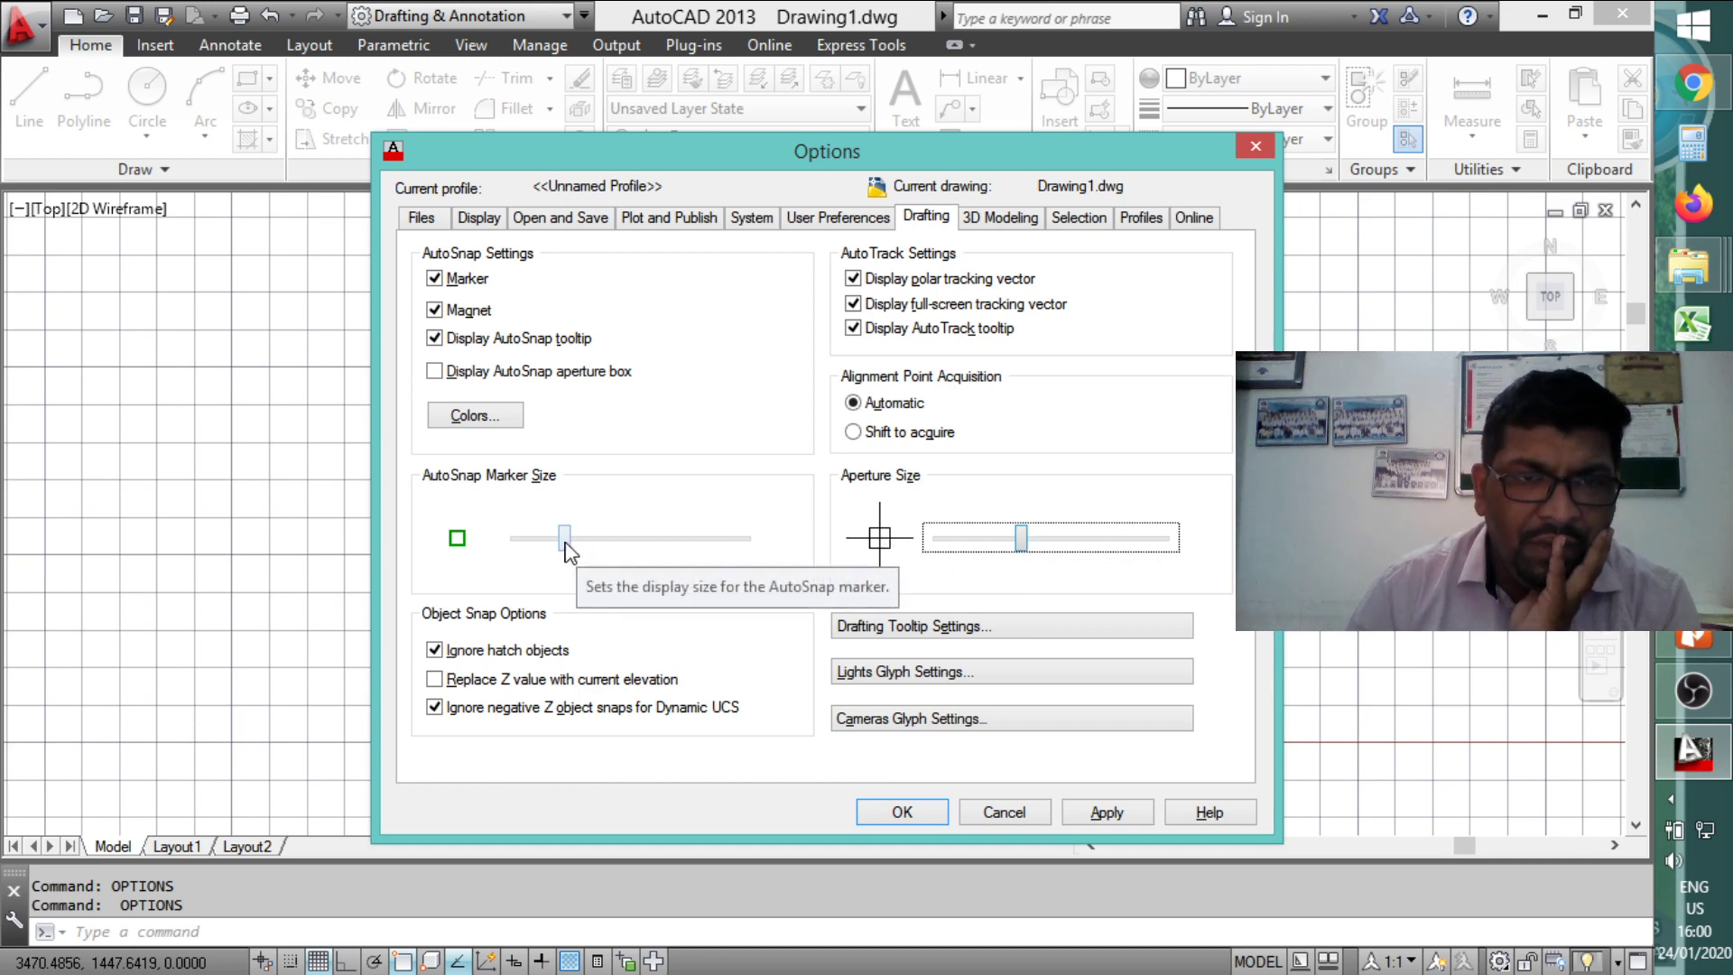
pyautogui.moveTo(565, 547); pyautogui.dragTo(575, 547)
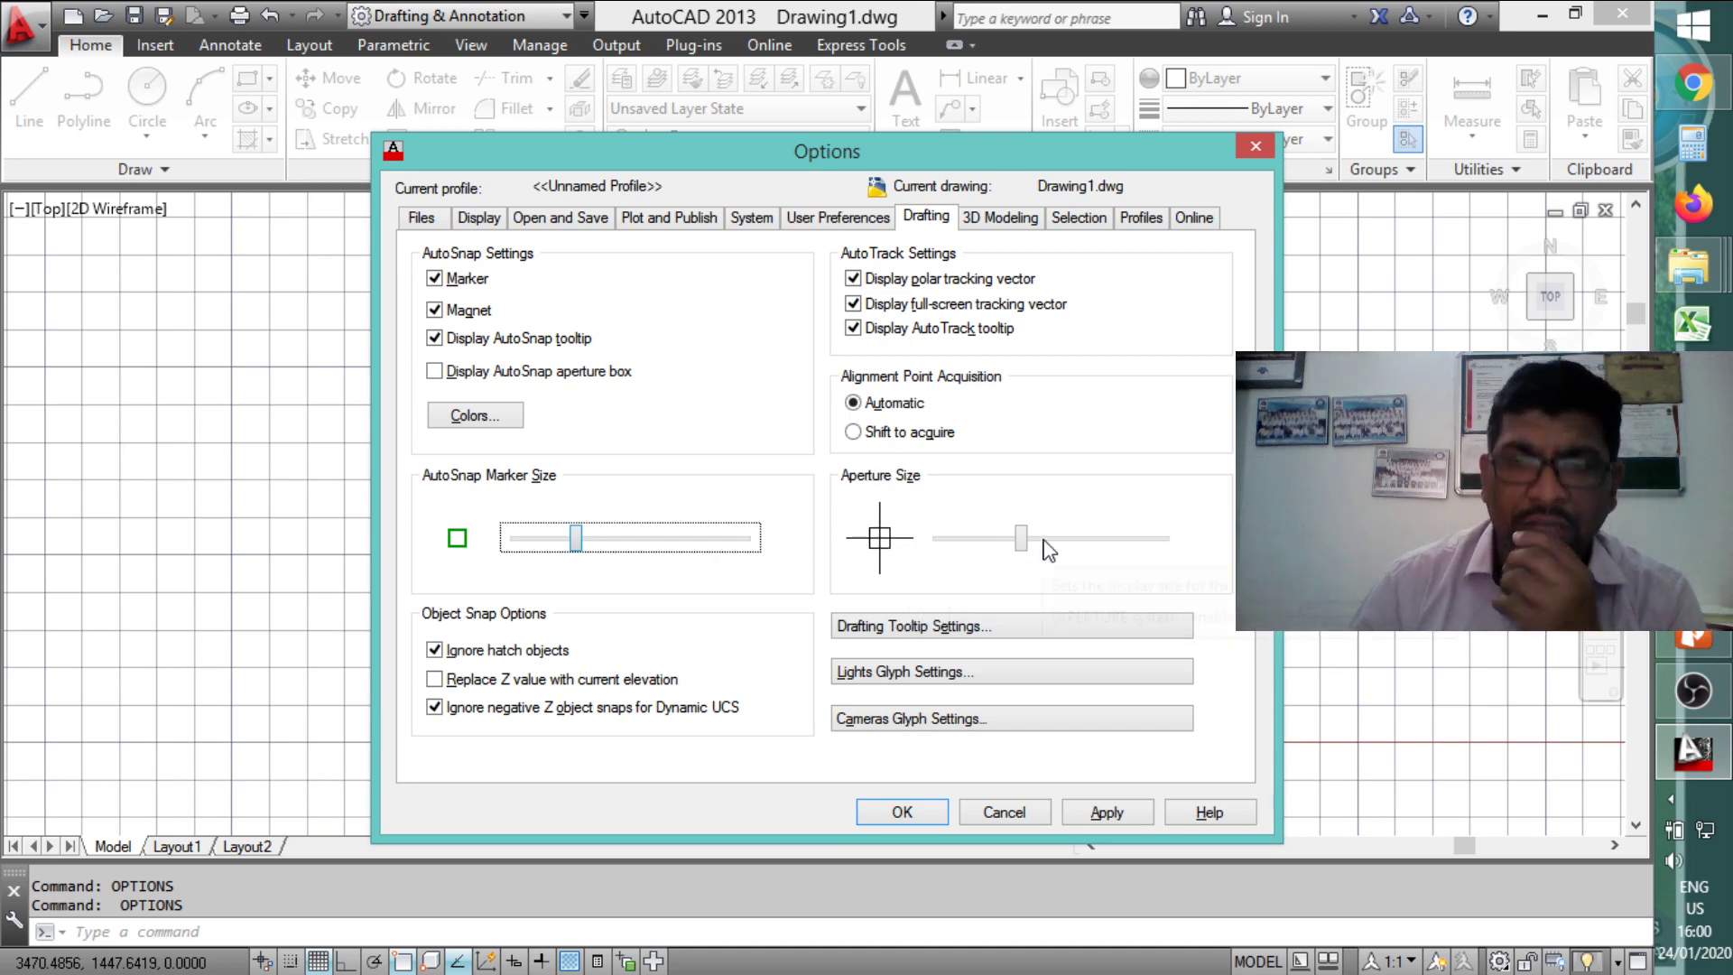
pyautogui.moveTo(1020, 544)
pyautogui.mouseDown()
pyautogui.moveTo(997, 545)
pyautogui.moveTo(1047, 548)
pyautogui.moveTo(1010, 555)
pyautogui.mouseUp()
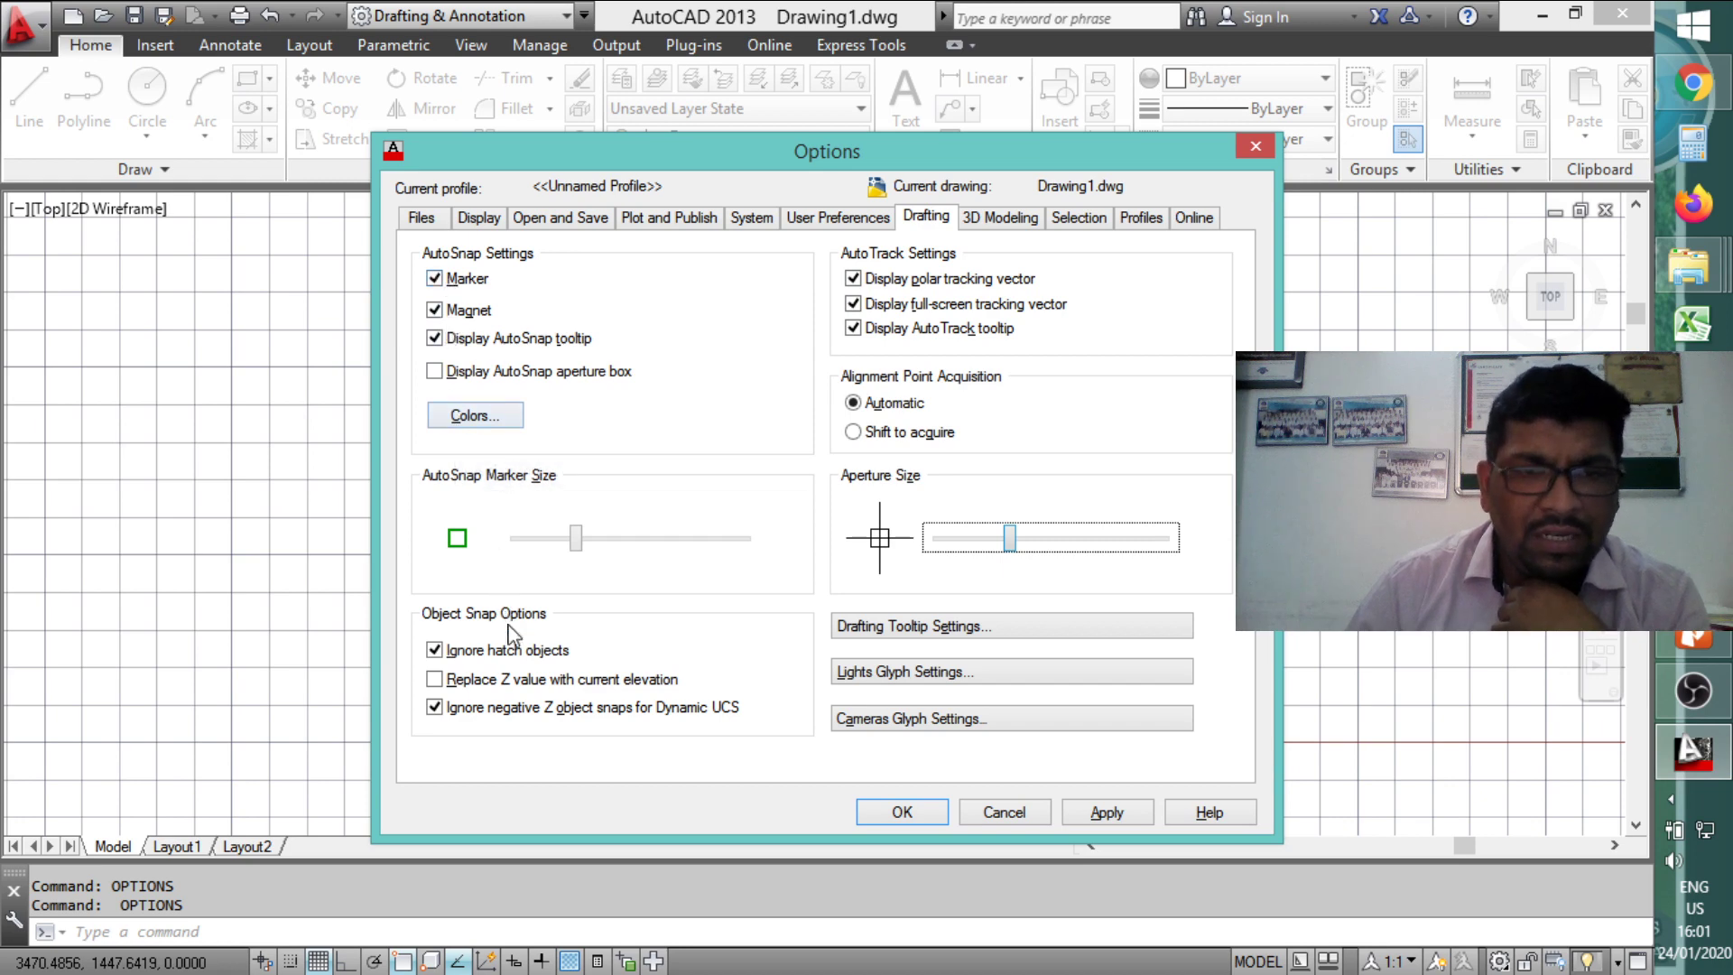
pyautogui.click(1080, 815)
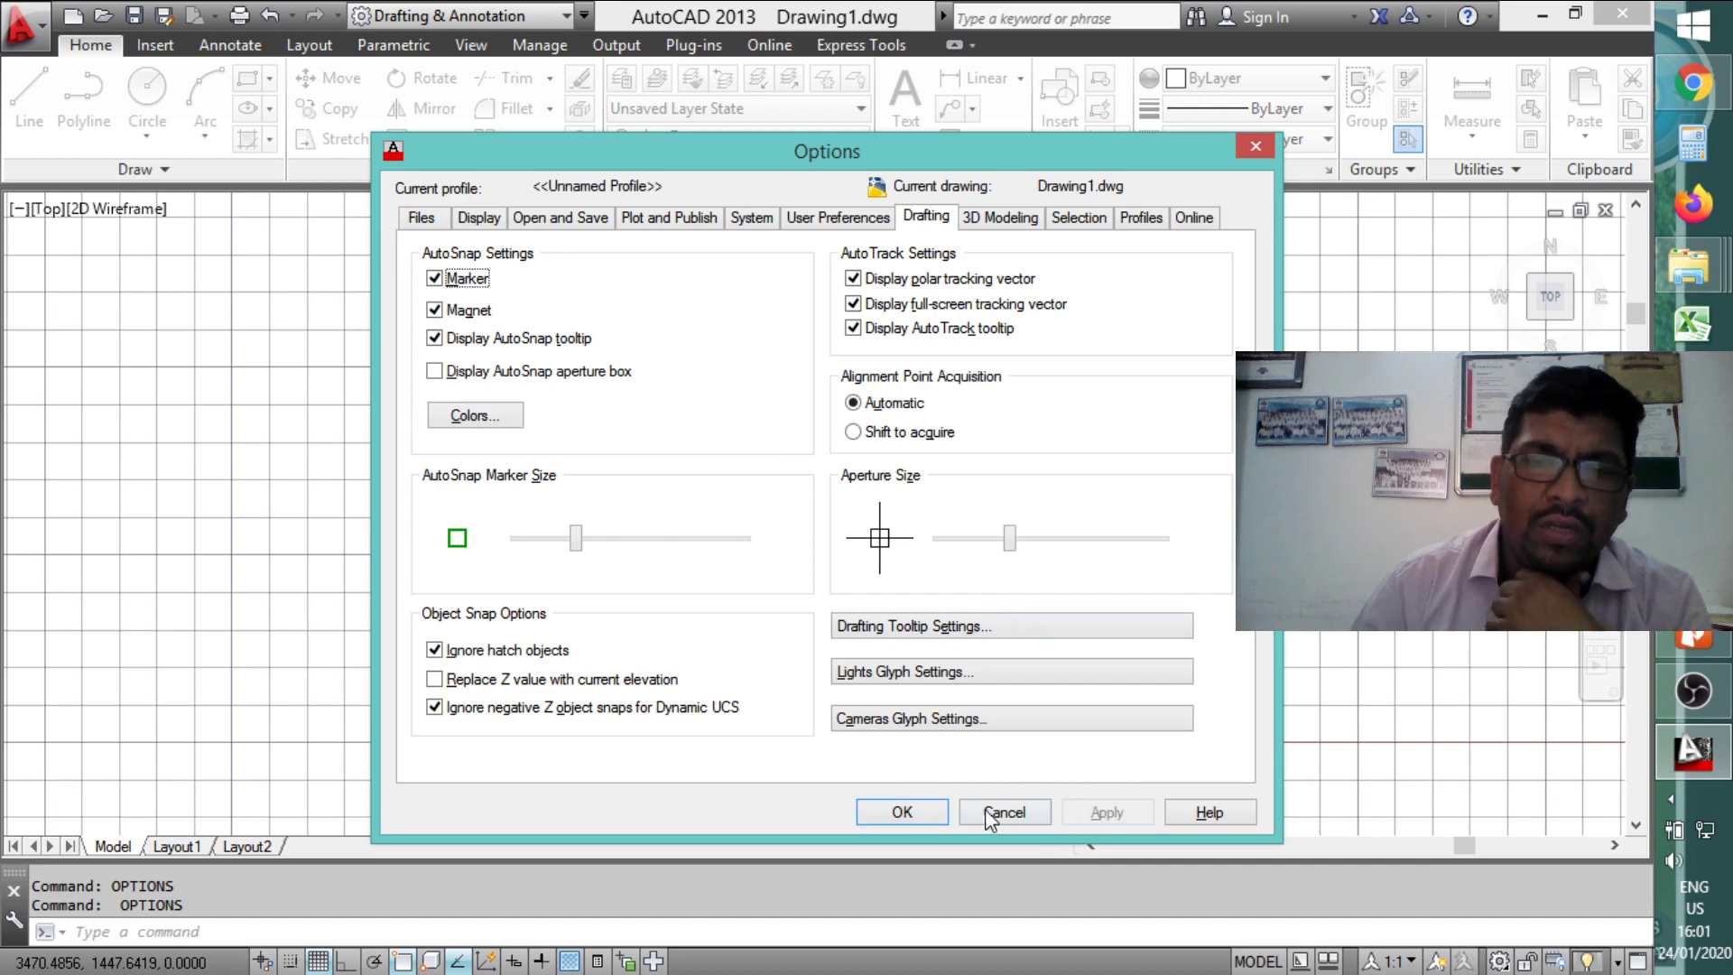
pyautogui.click(903, 812)
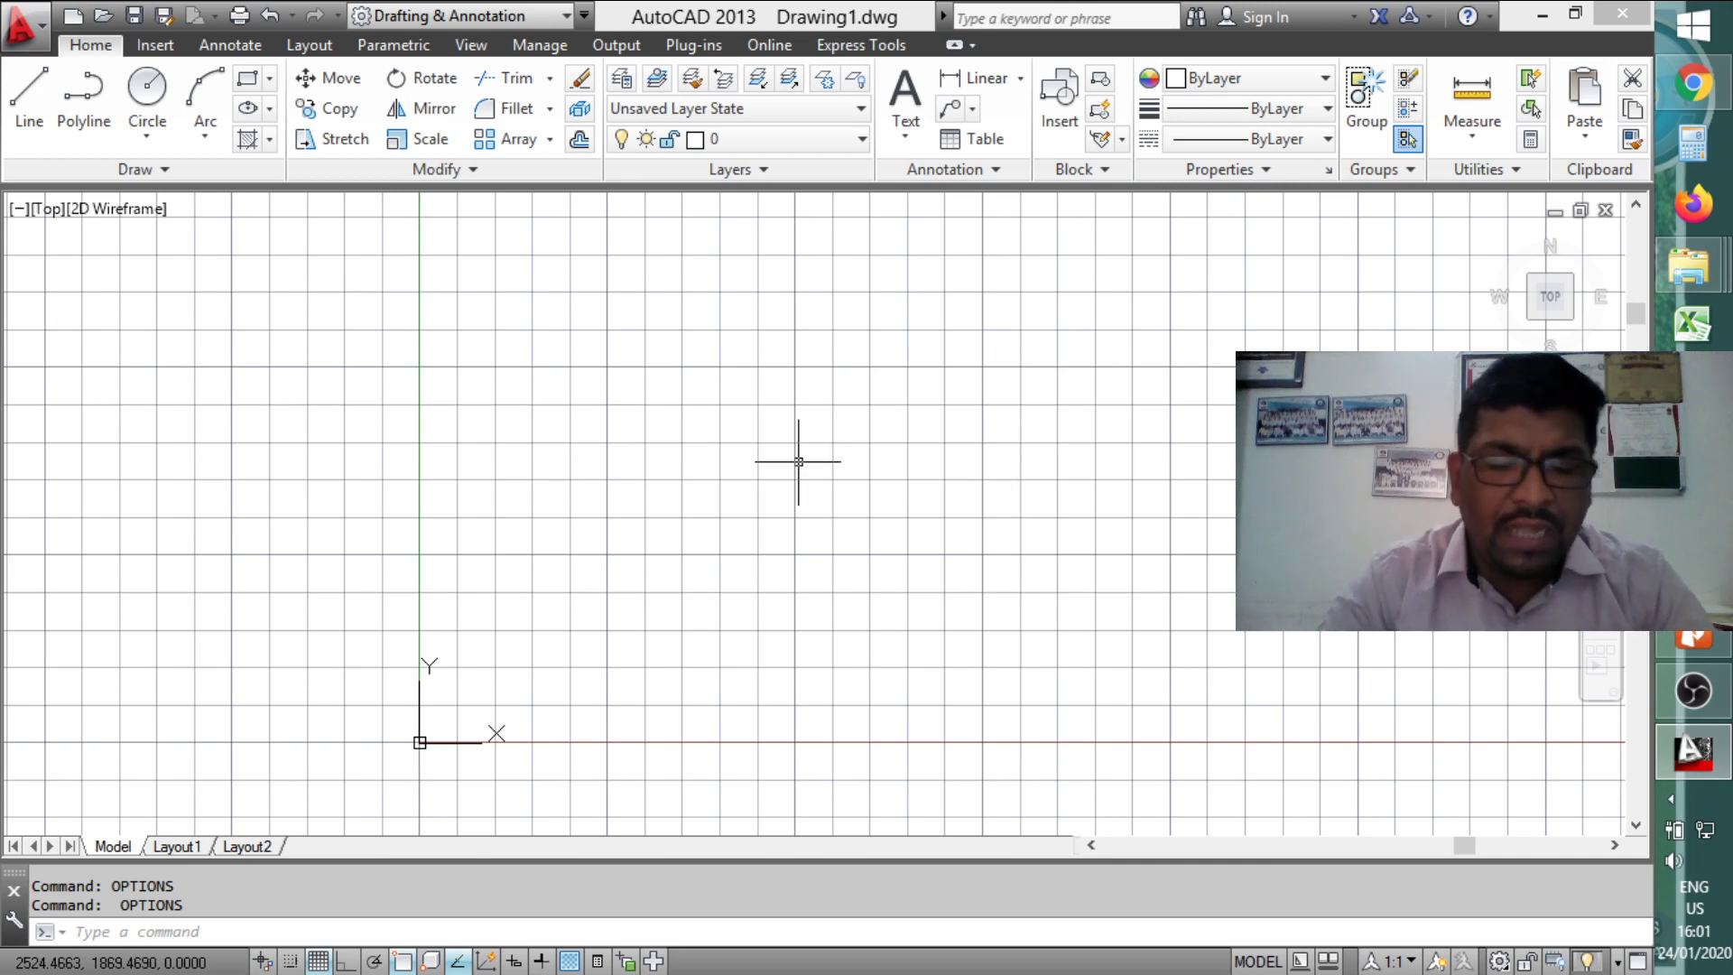
pyautogui.write('Un')
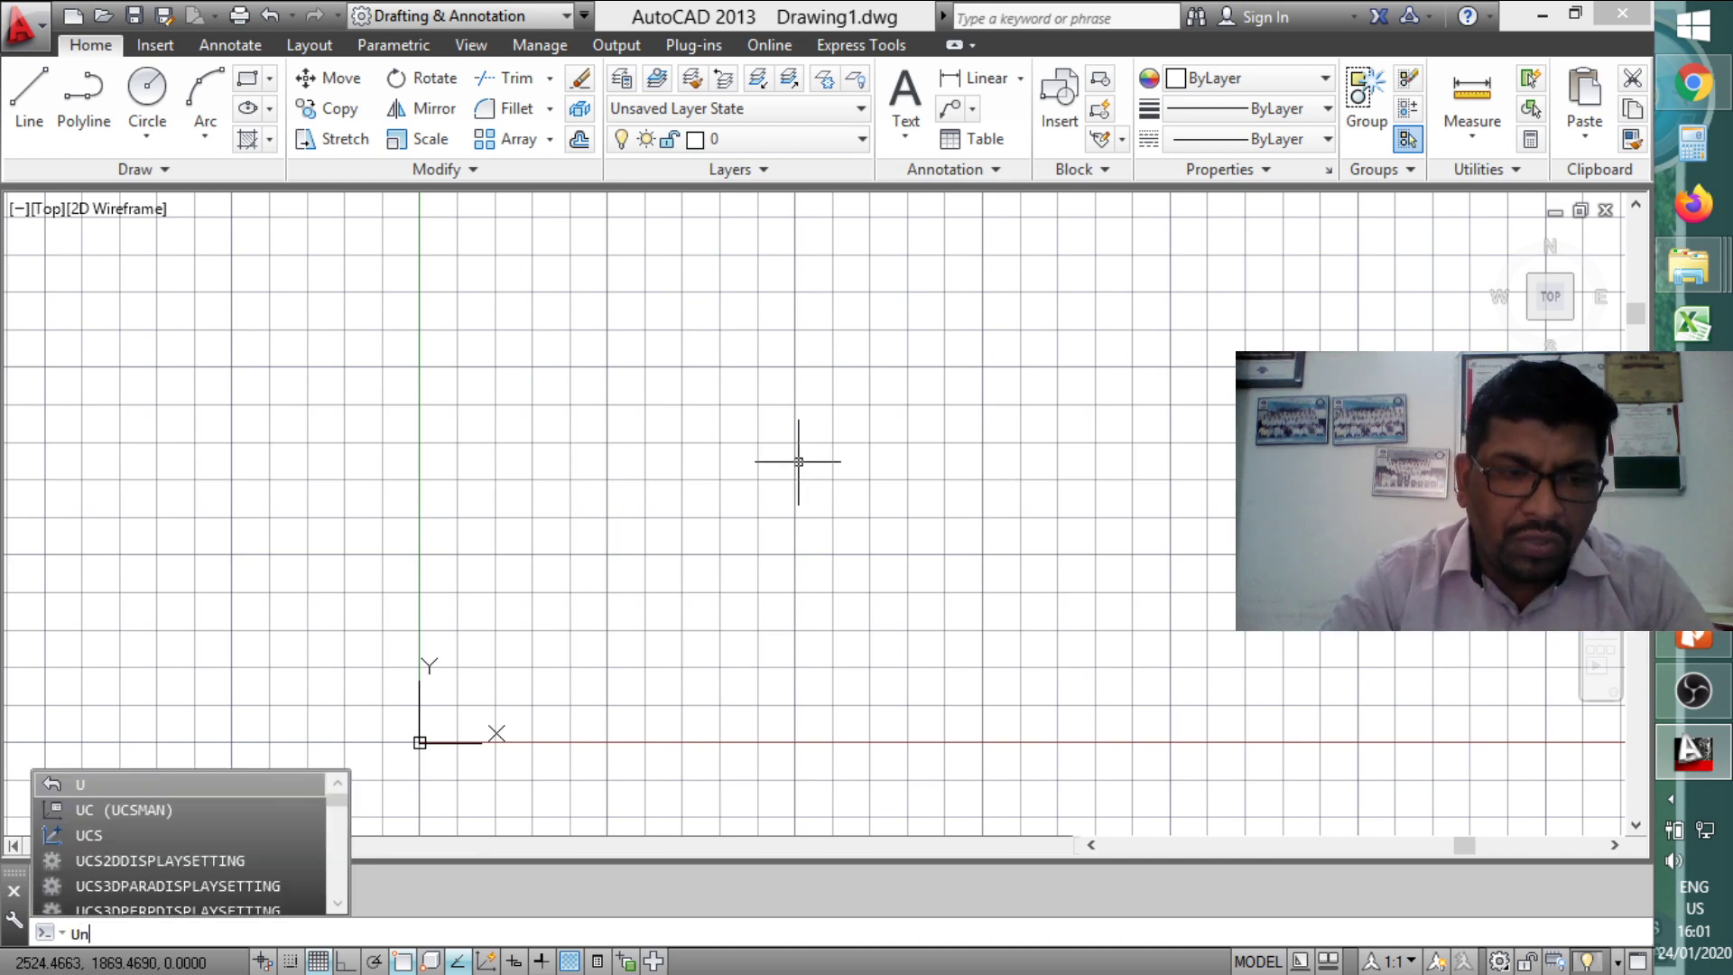
pyautogui.write('its')
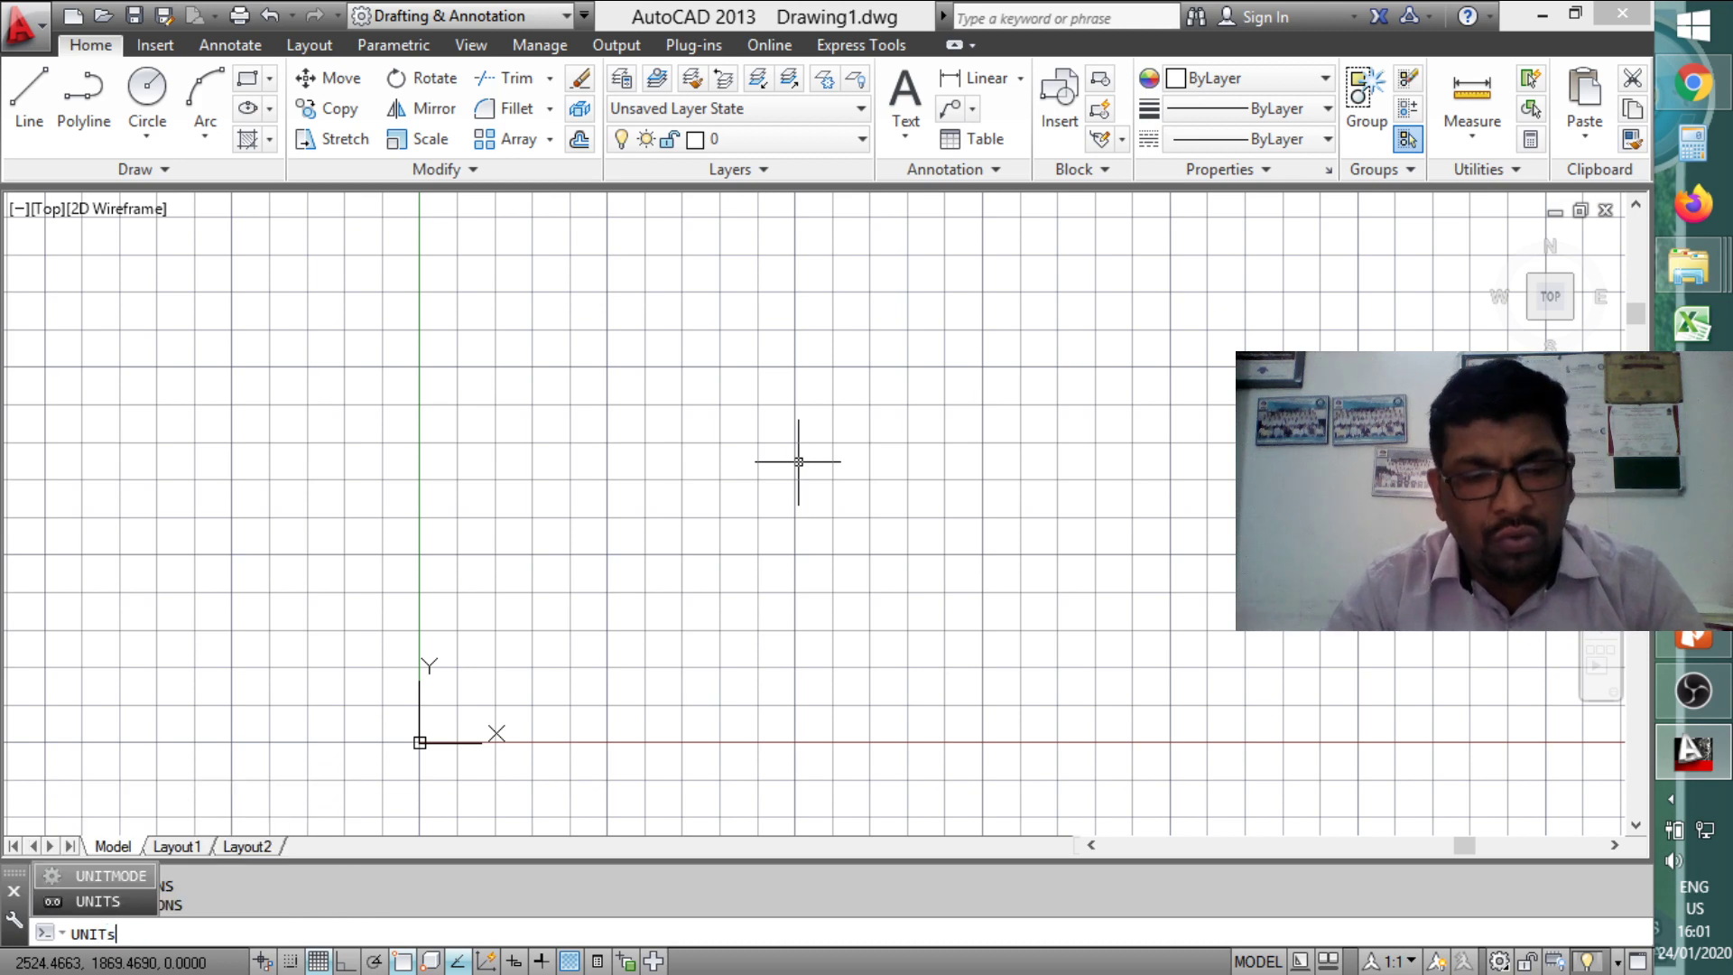
pyautogui.press('Return')
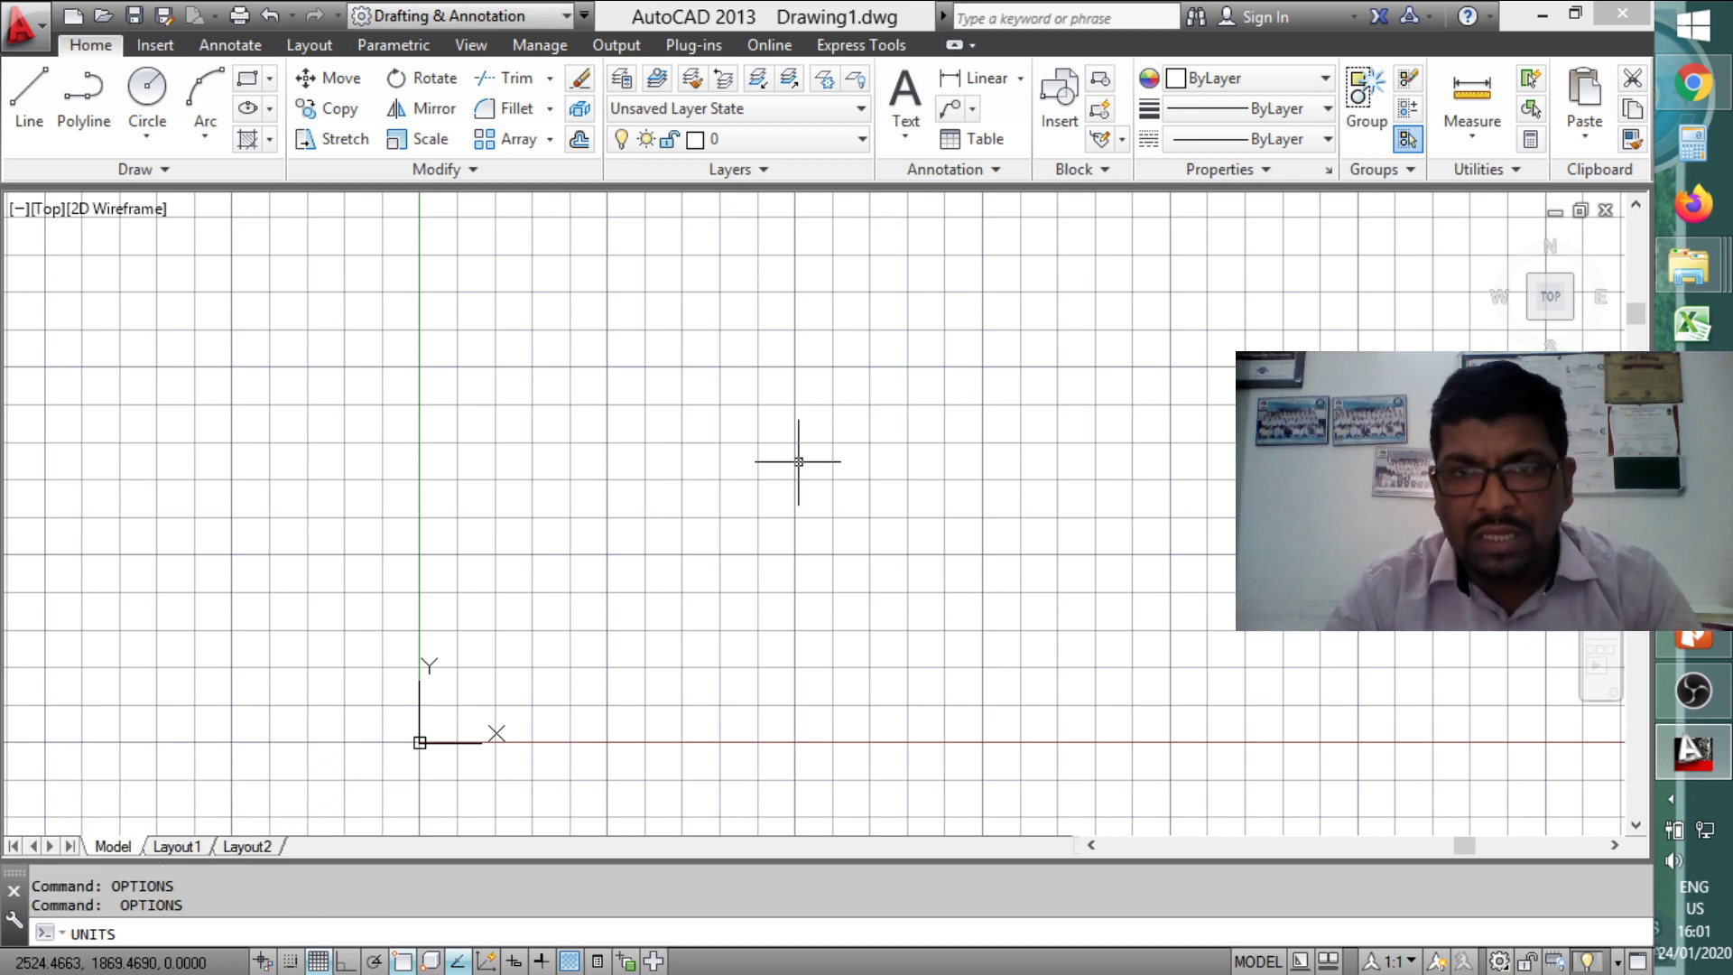
pyautogui.press('Escape')
pyautogui.press('Escape')
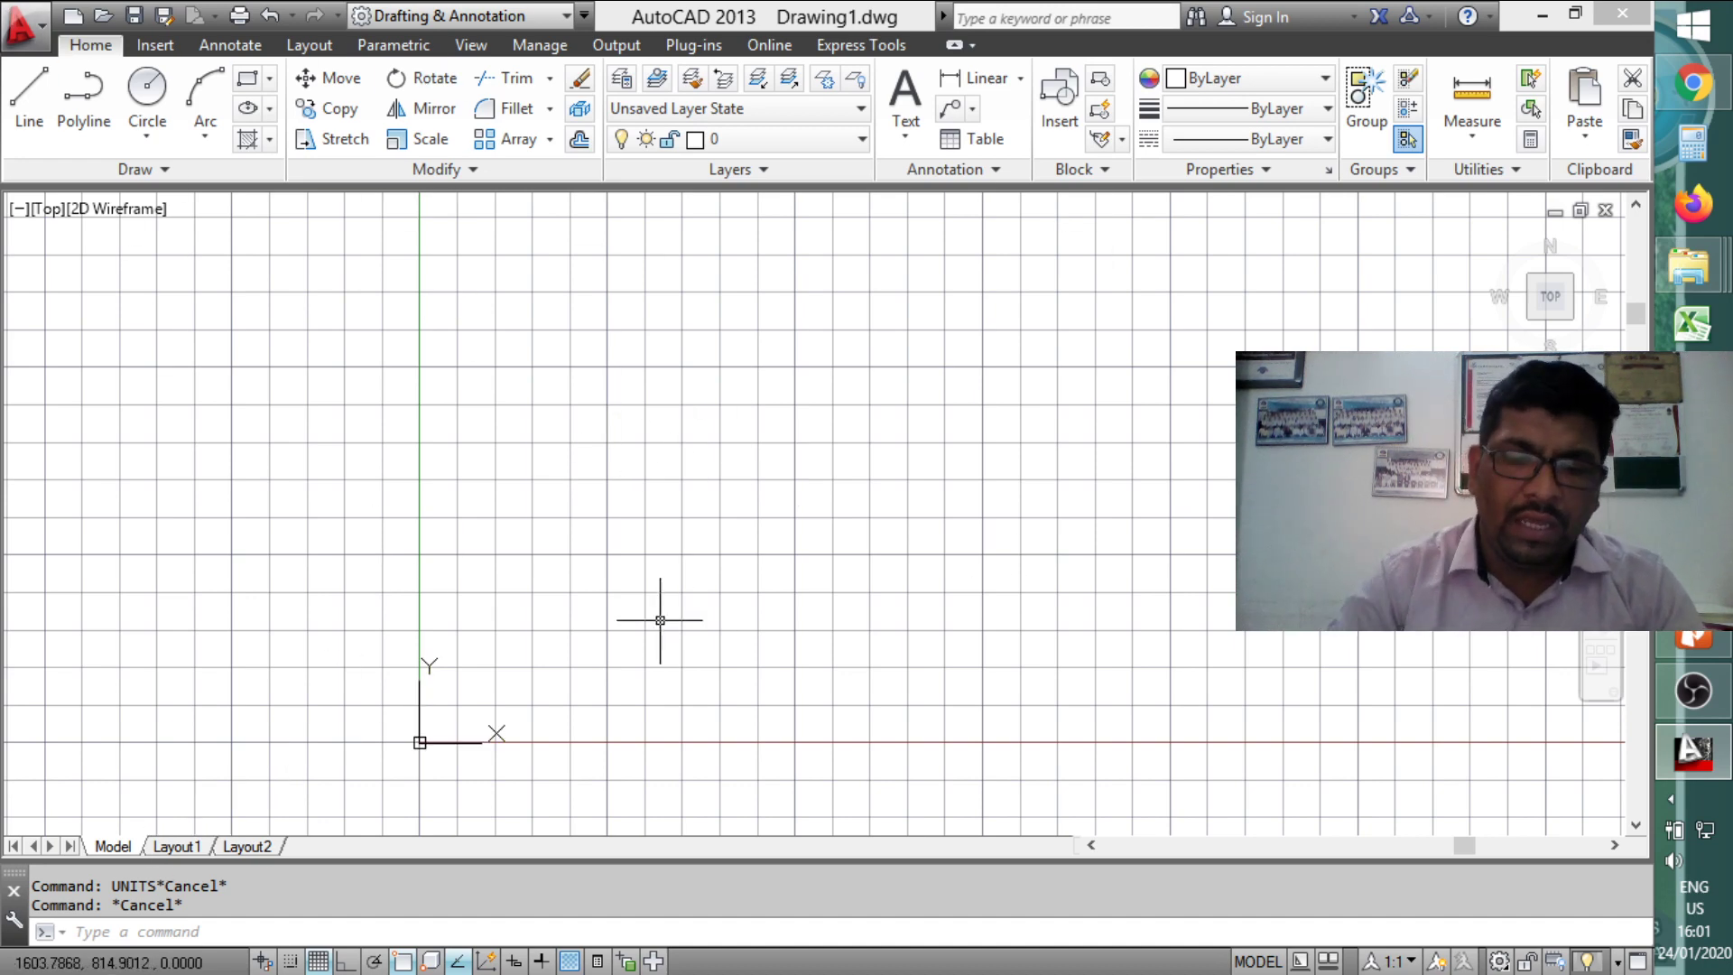
# Step: Open the drawing units settings with the UNITS command
pyautogui.write('uni')
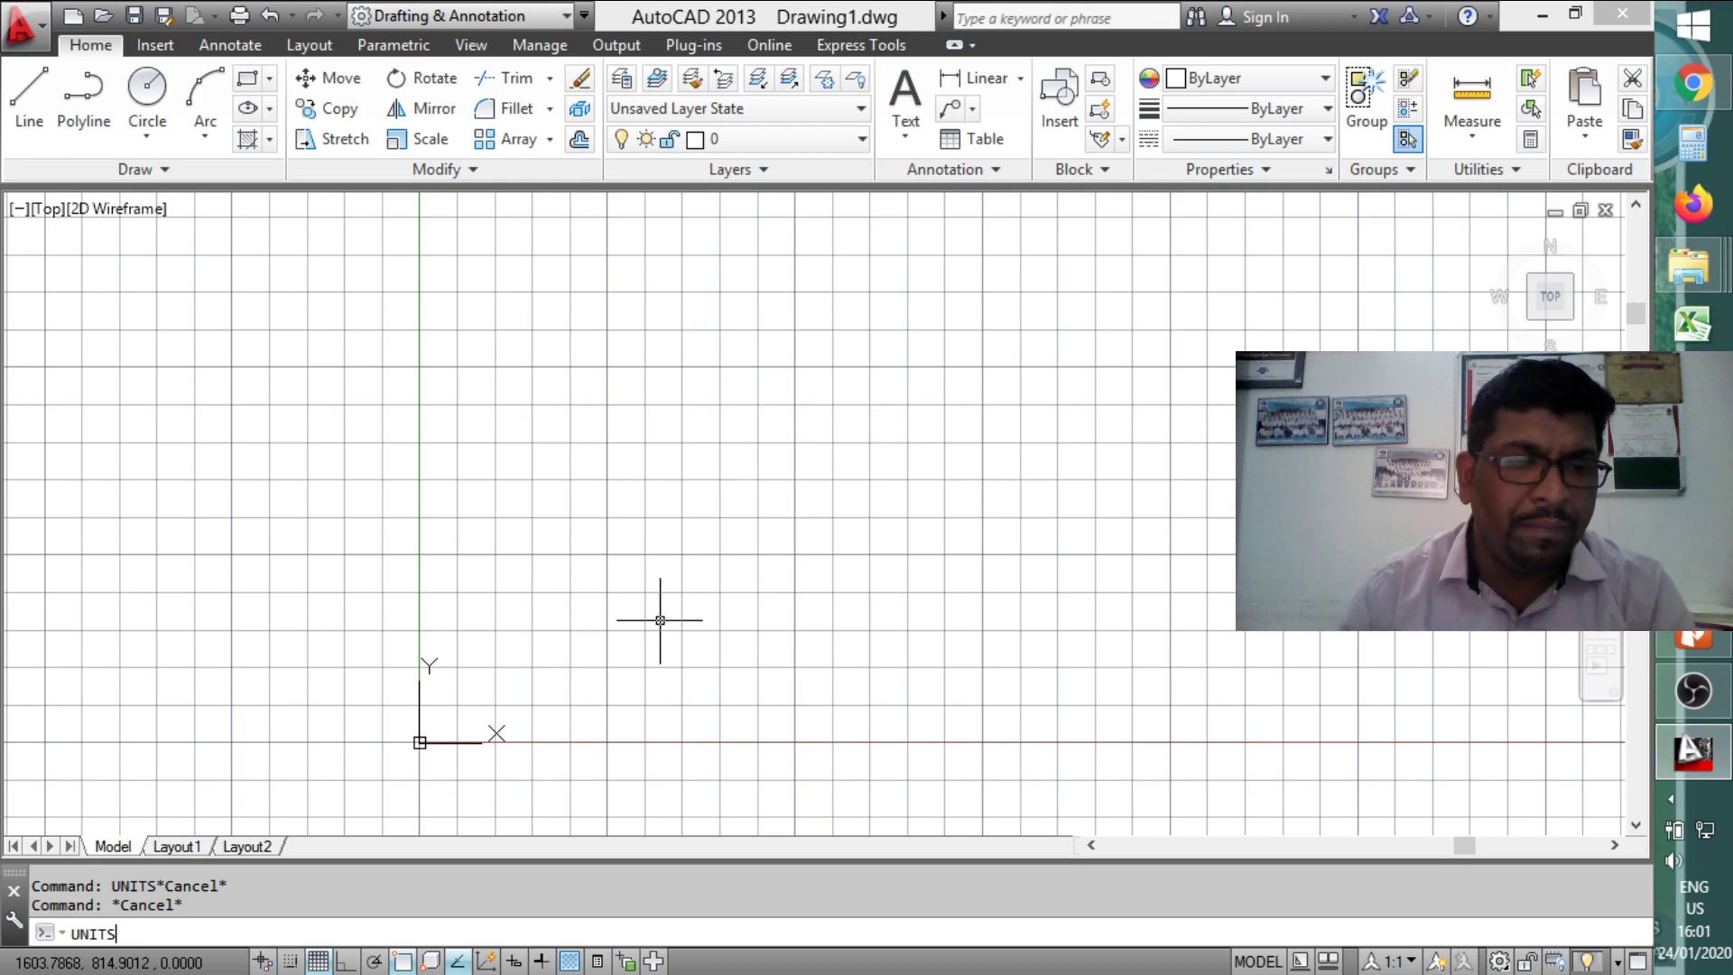
pyautogui.write('ts')
pyautogui.press('Return')
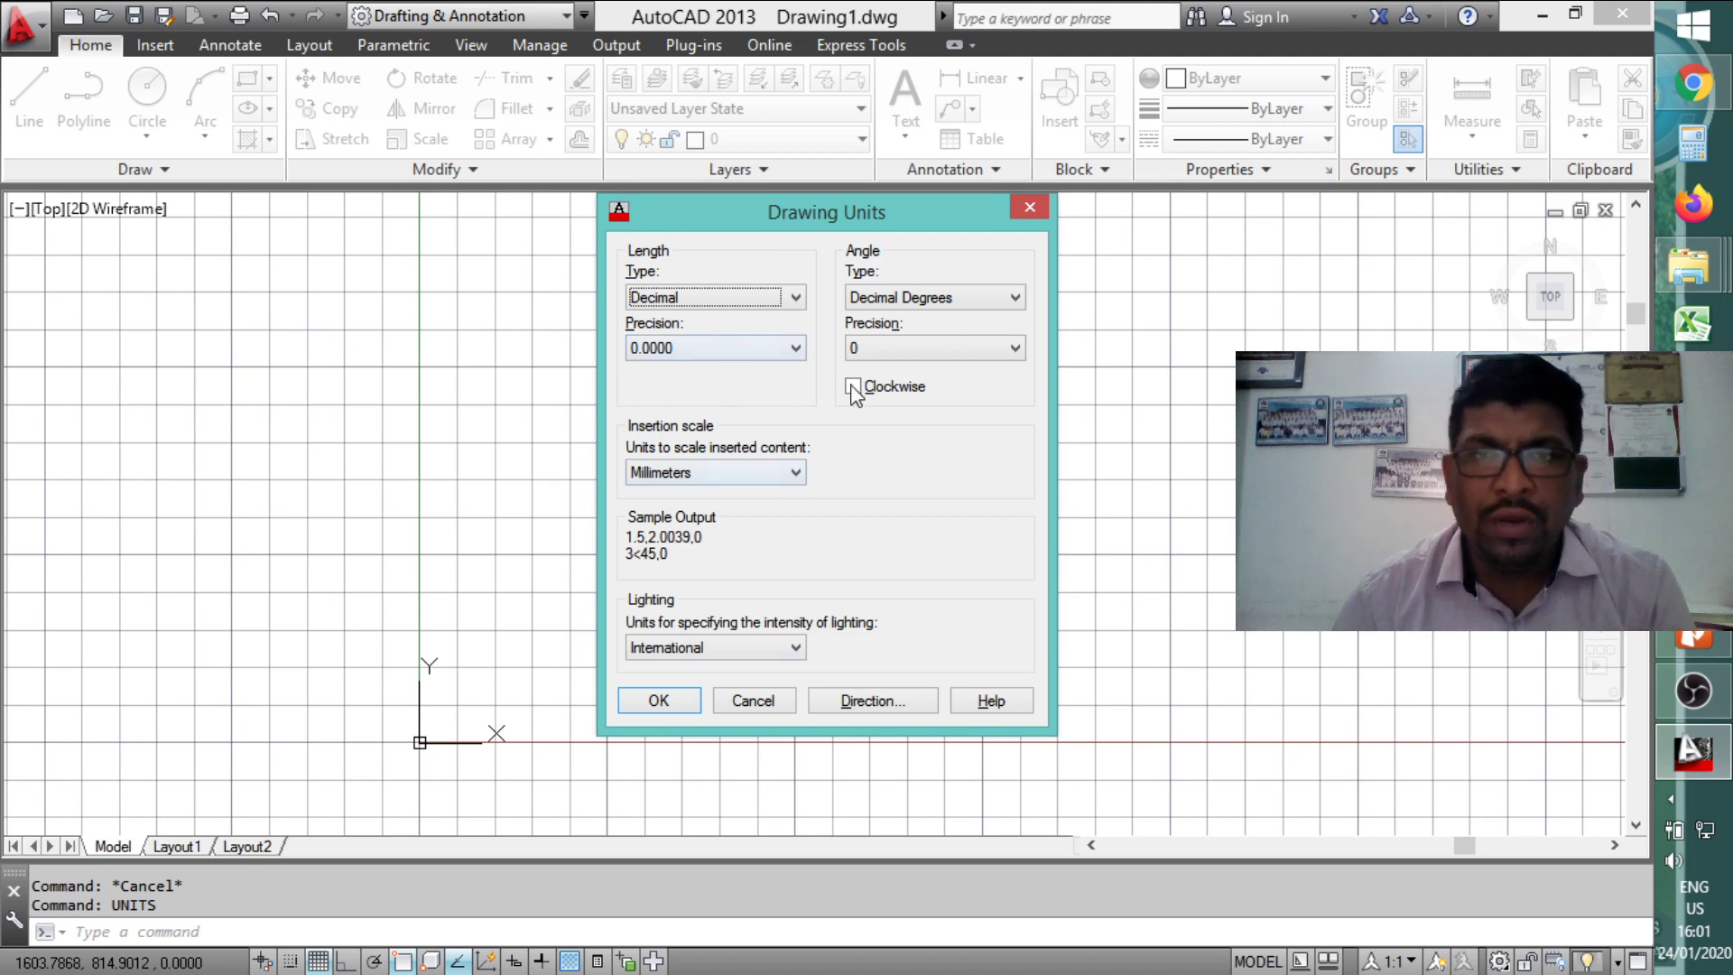
pyautogui.moveTo(838, 200); pyautogui.dragTo(830, 181)
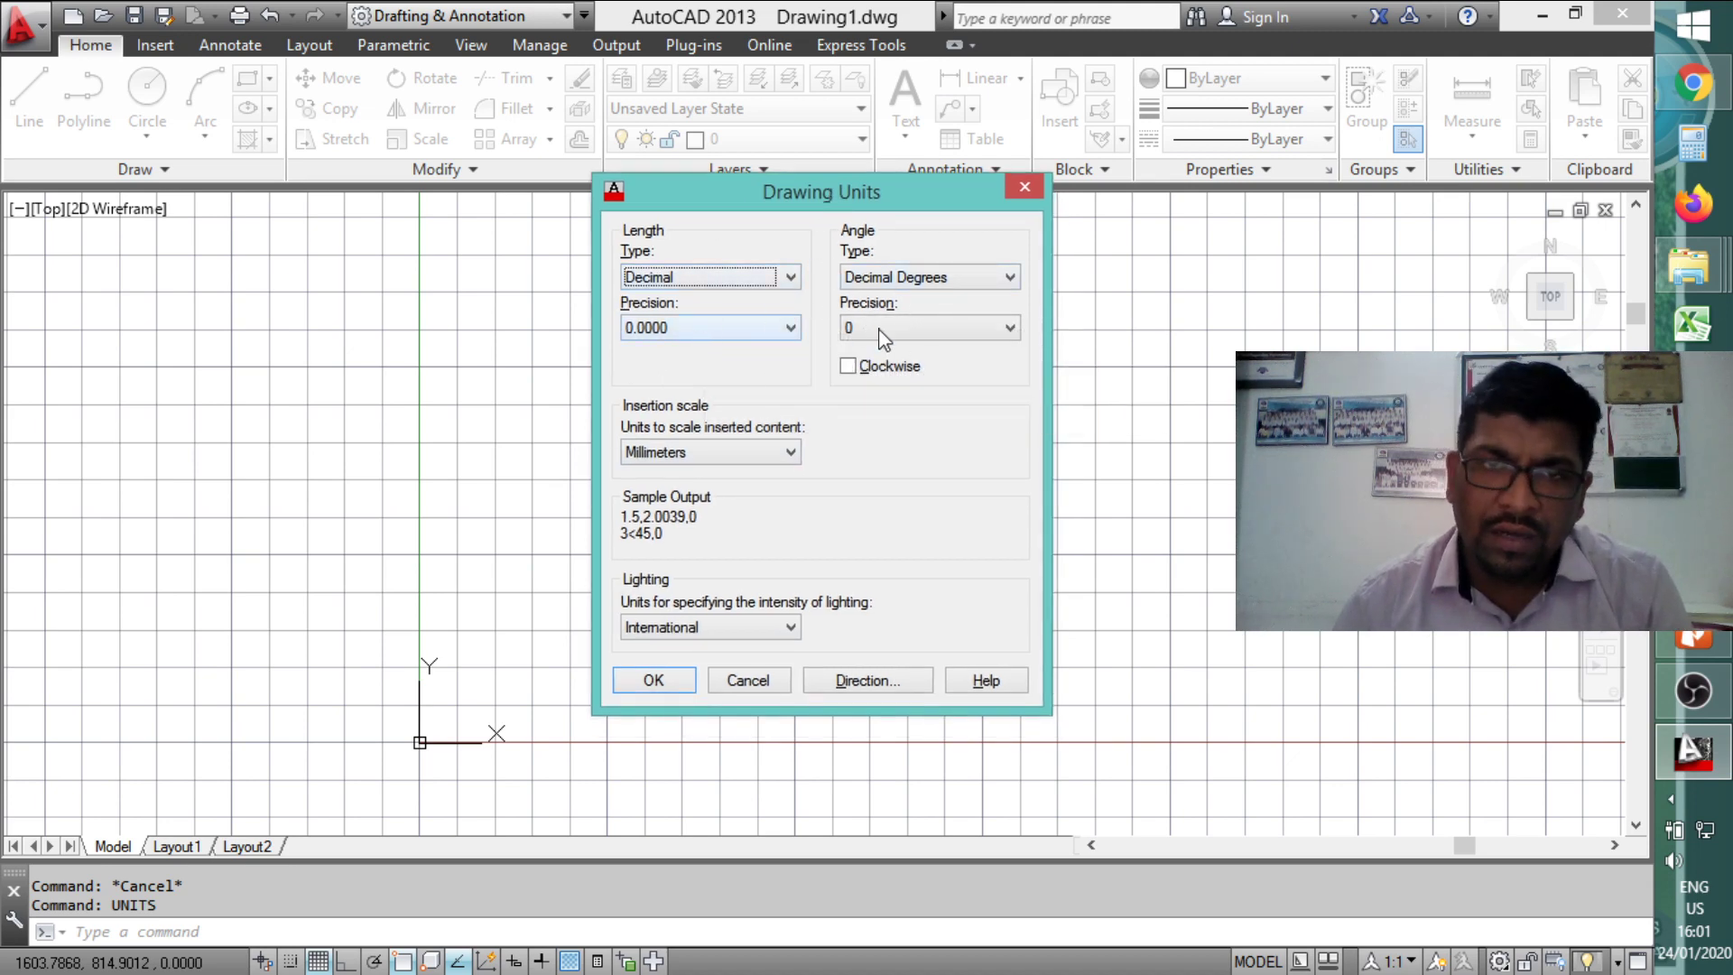
# Step: Try Engineering as the length type with Inches as the insertion scale, and review the precision and insertion unit choices
pyautogui.click(701, 287)
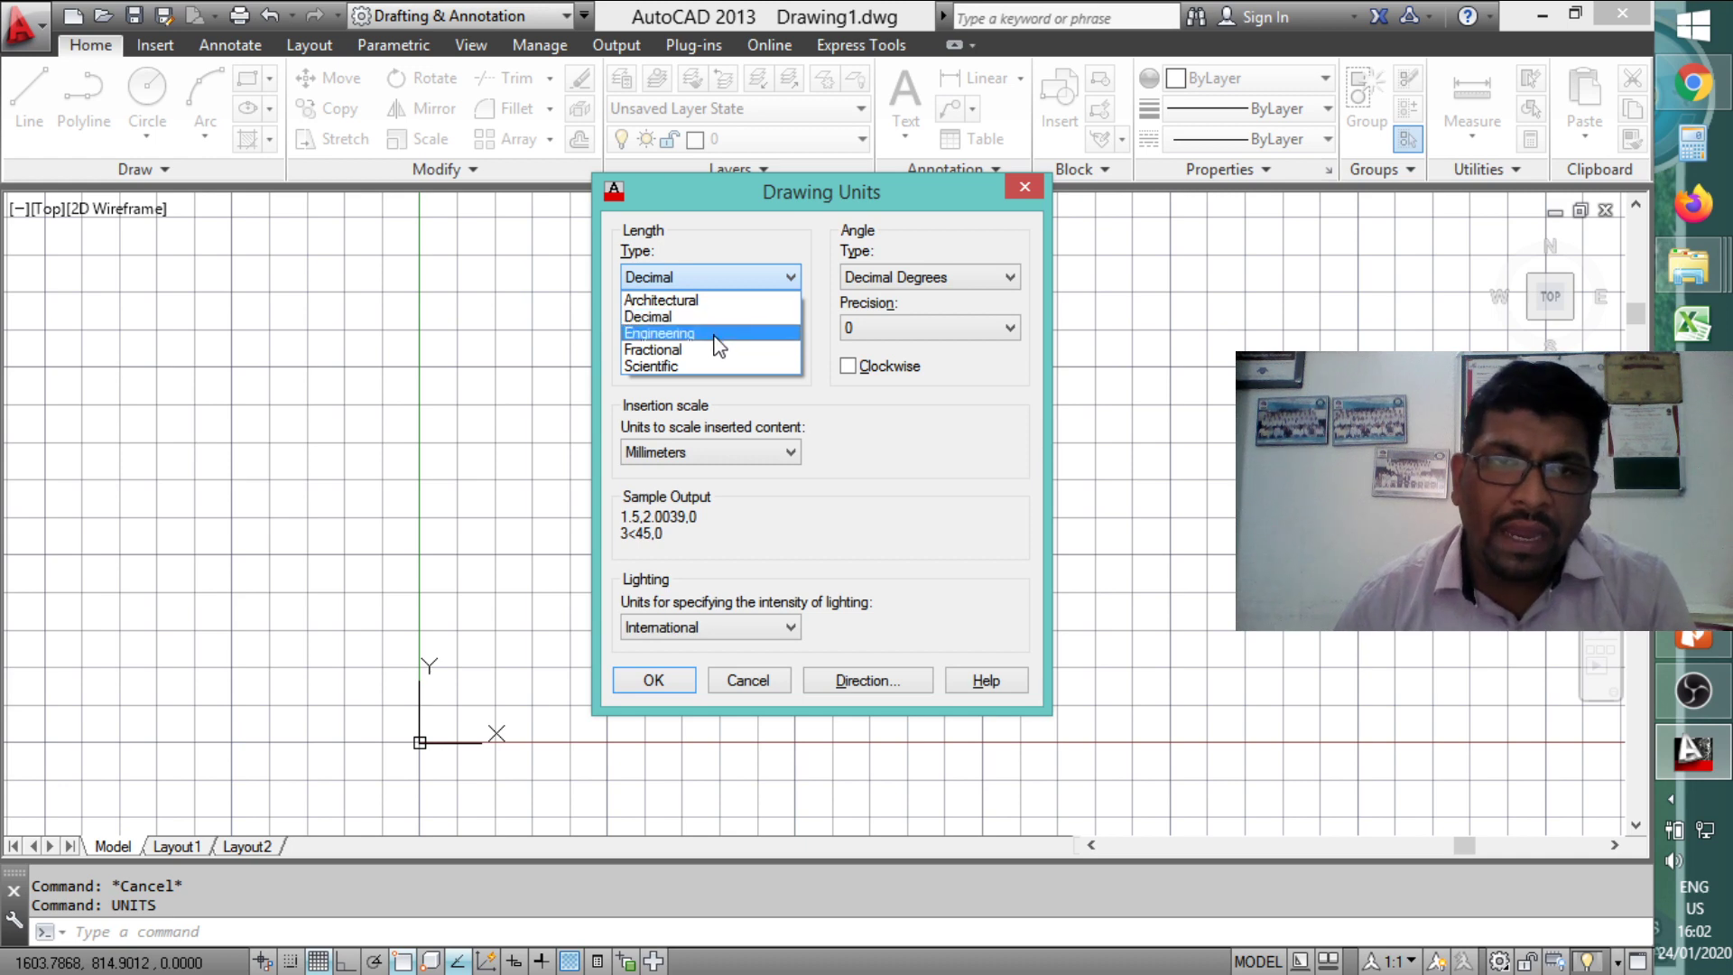
pyautogui.click(718, 333)
pyautogui.click(706, 331)
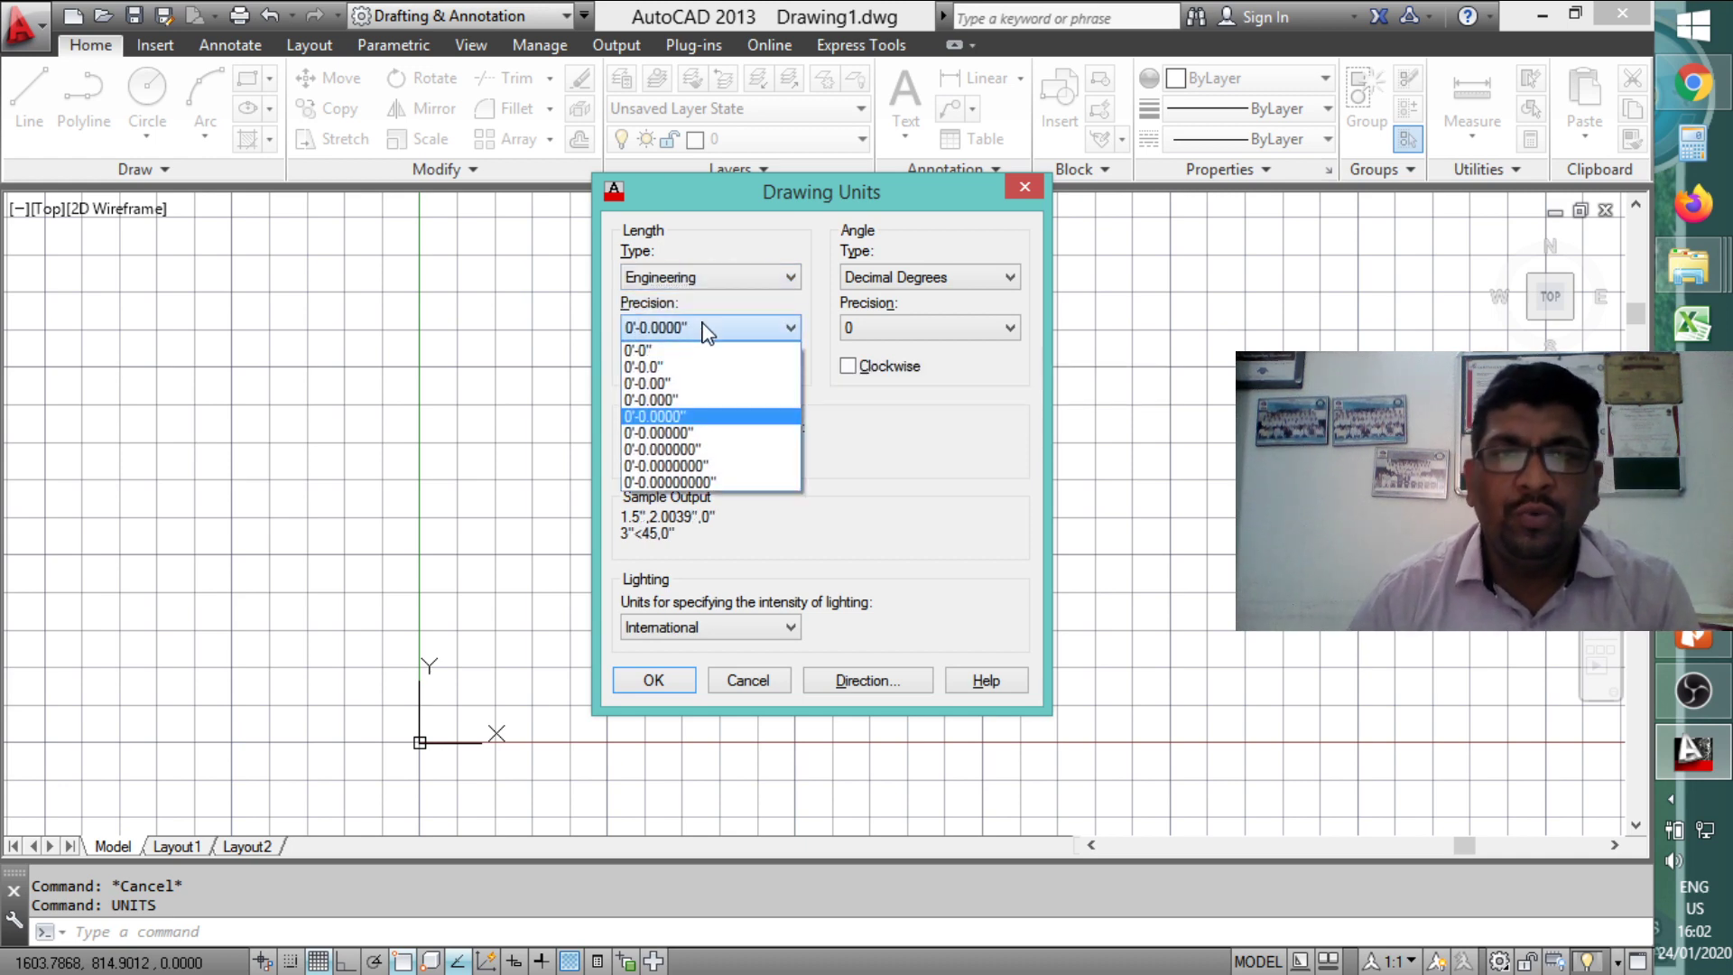
pyautogui.click(707, 331)
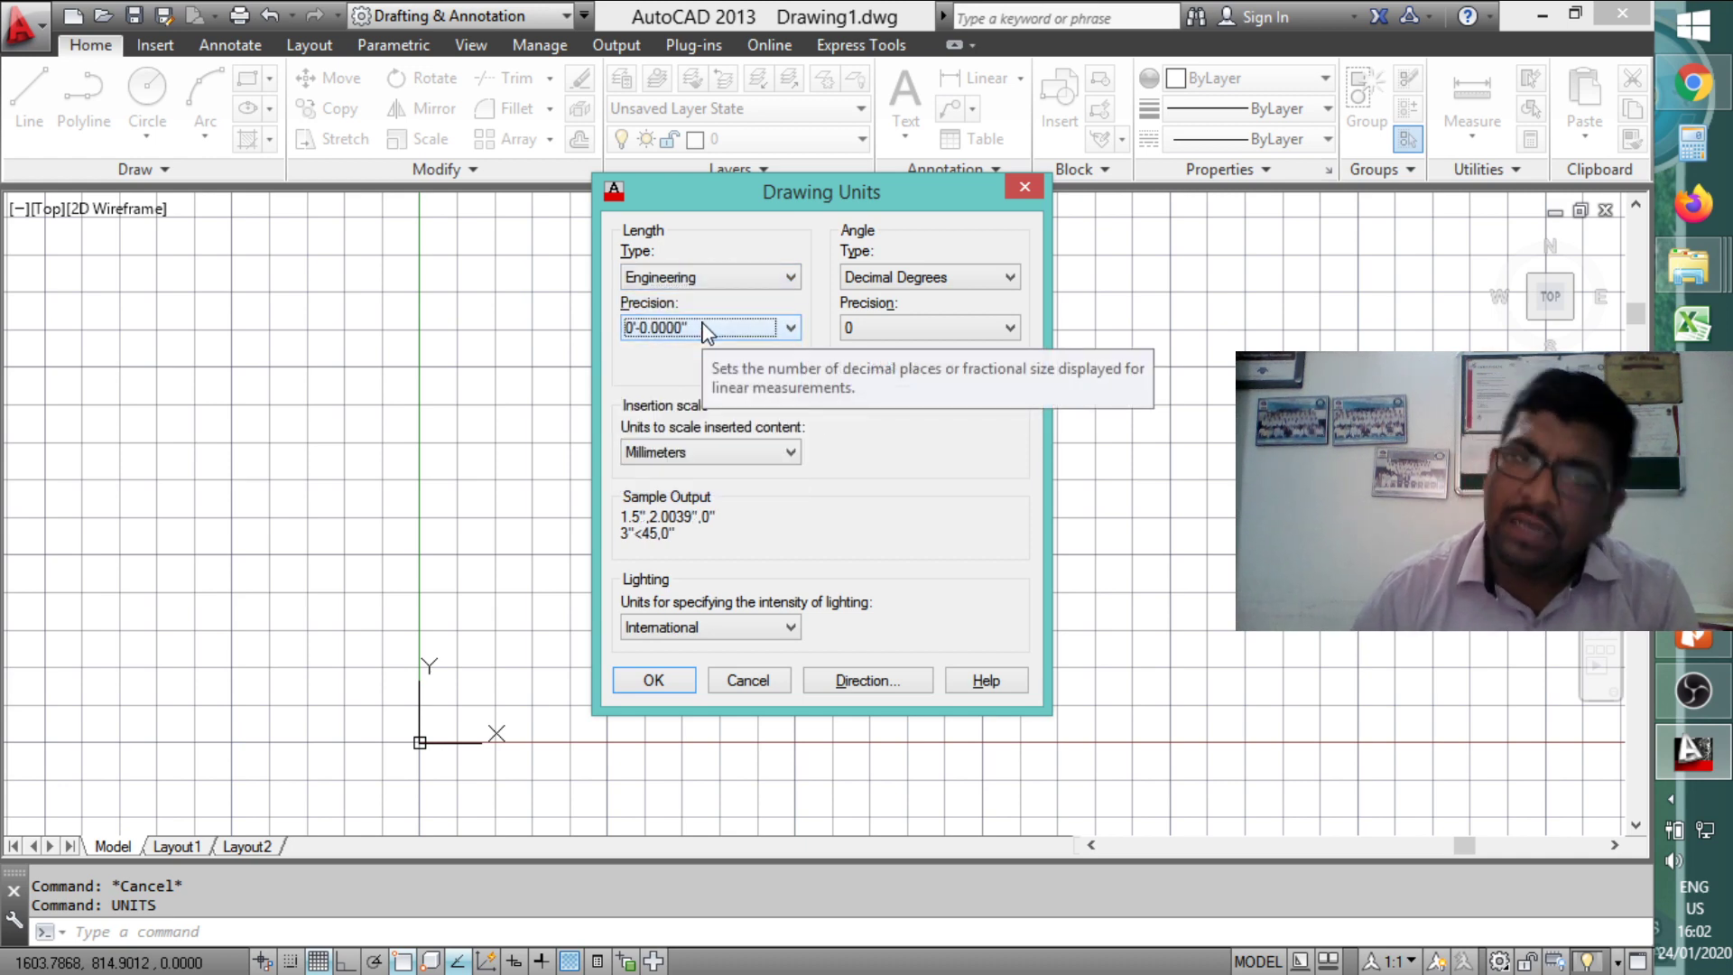
pyautogui.click(686, 454)
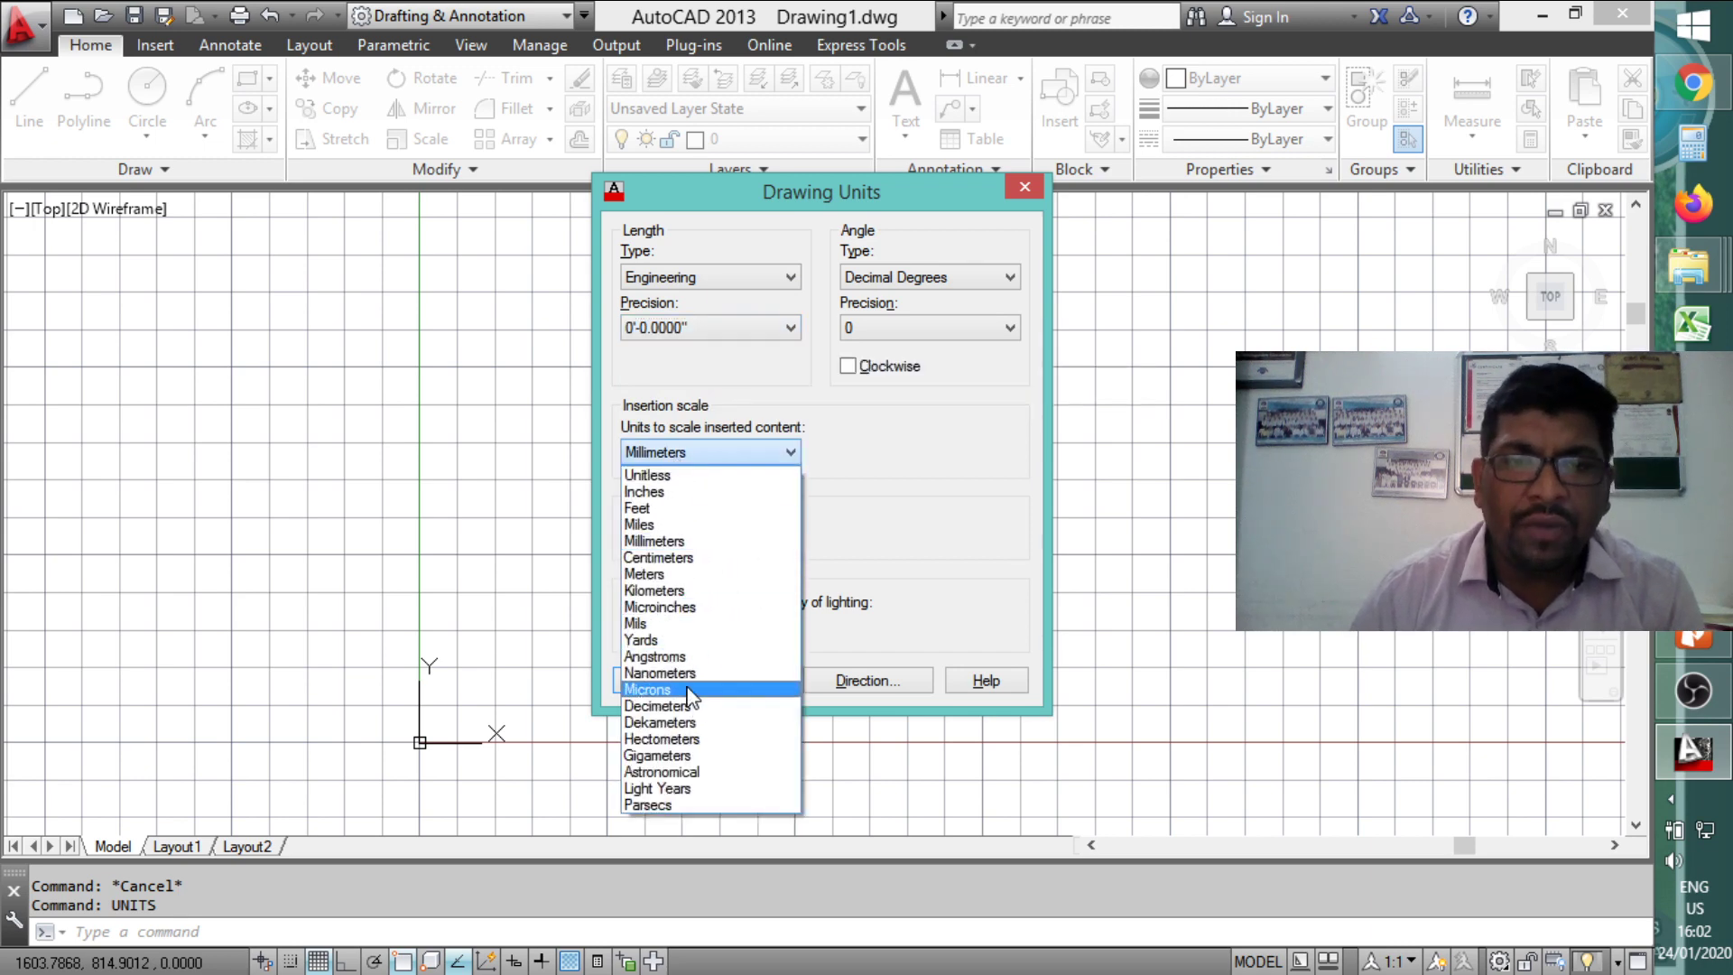
pyautogui.click(719, 456)
pyautogui.click(711, 278)
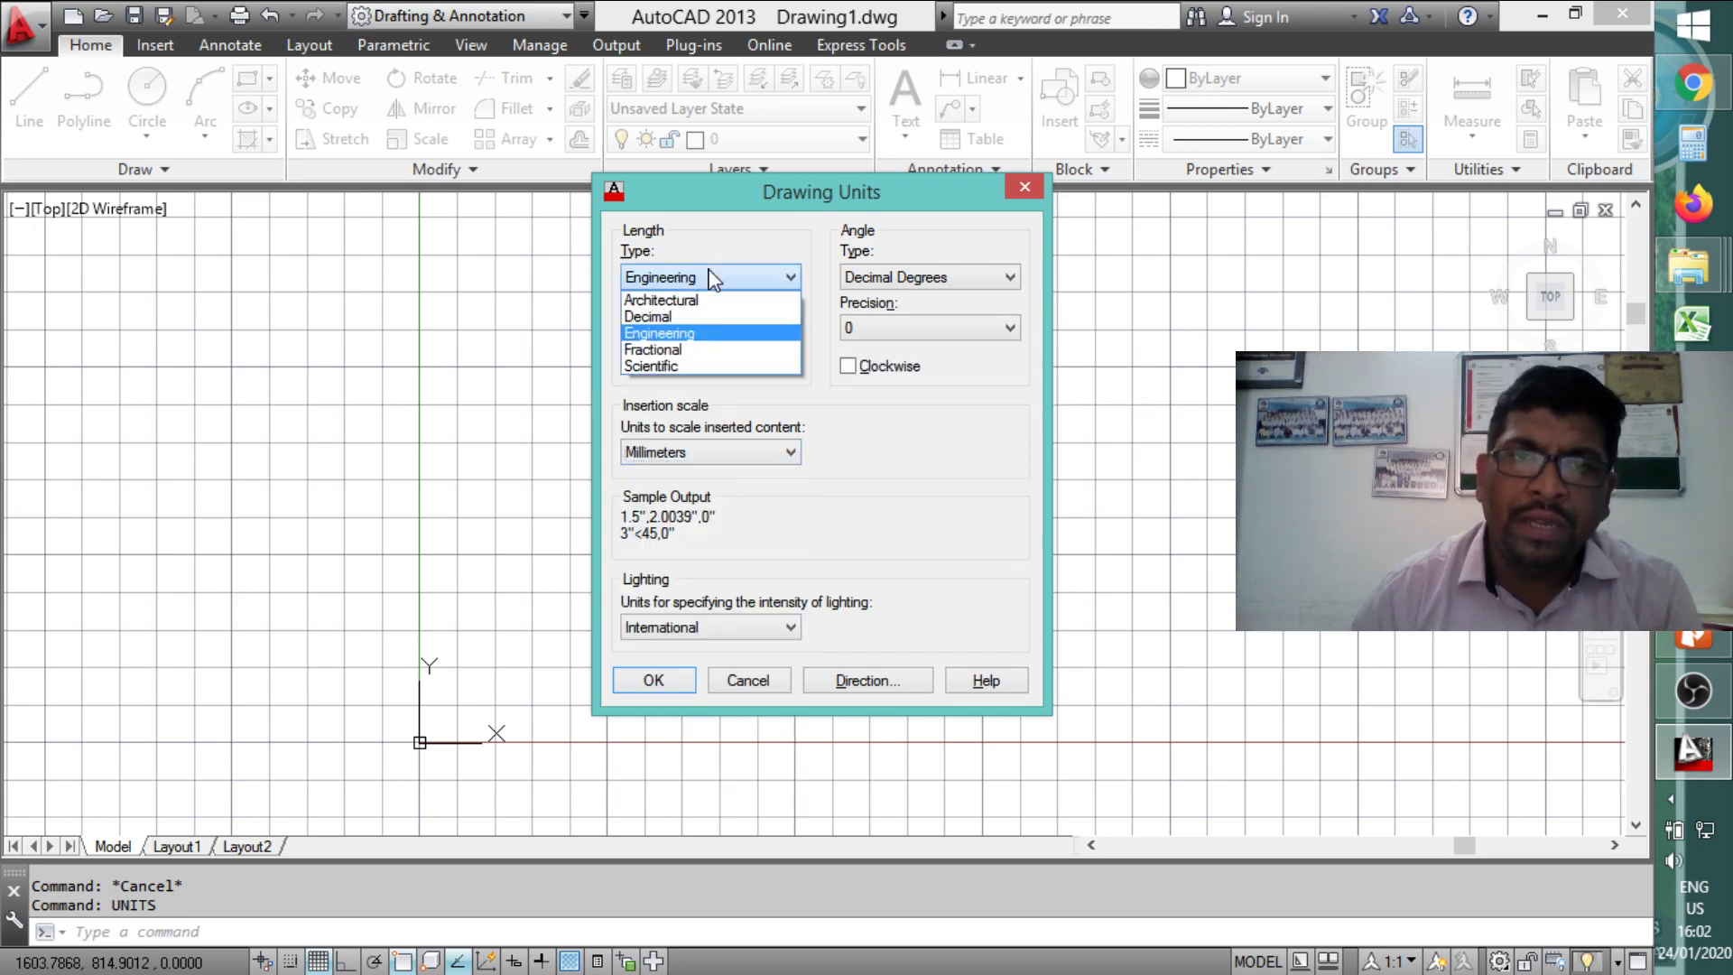
pyautogui.click(680, 341)
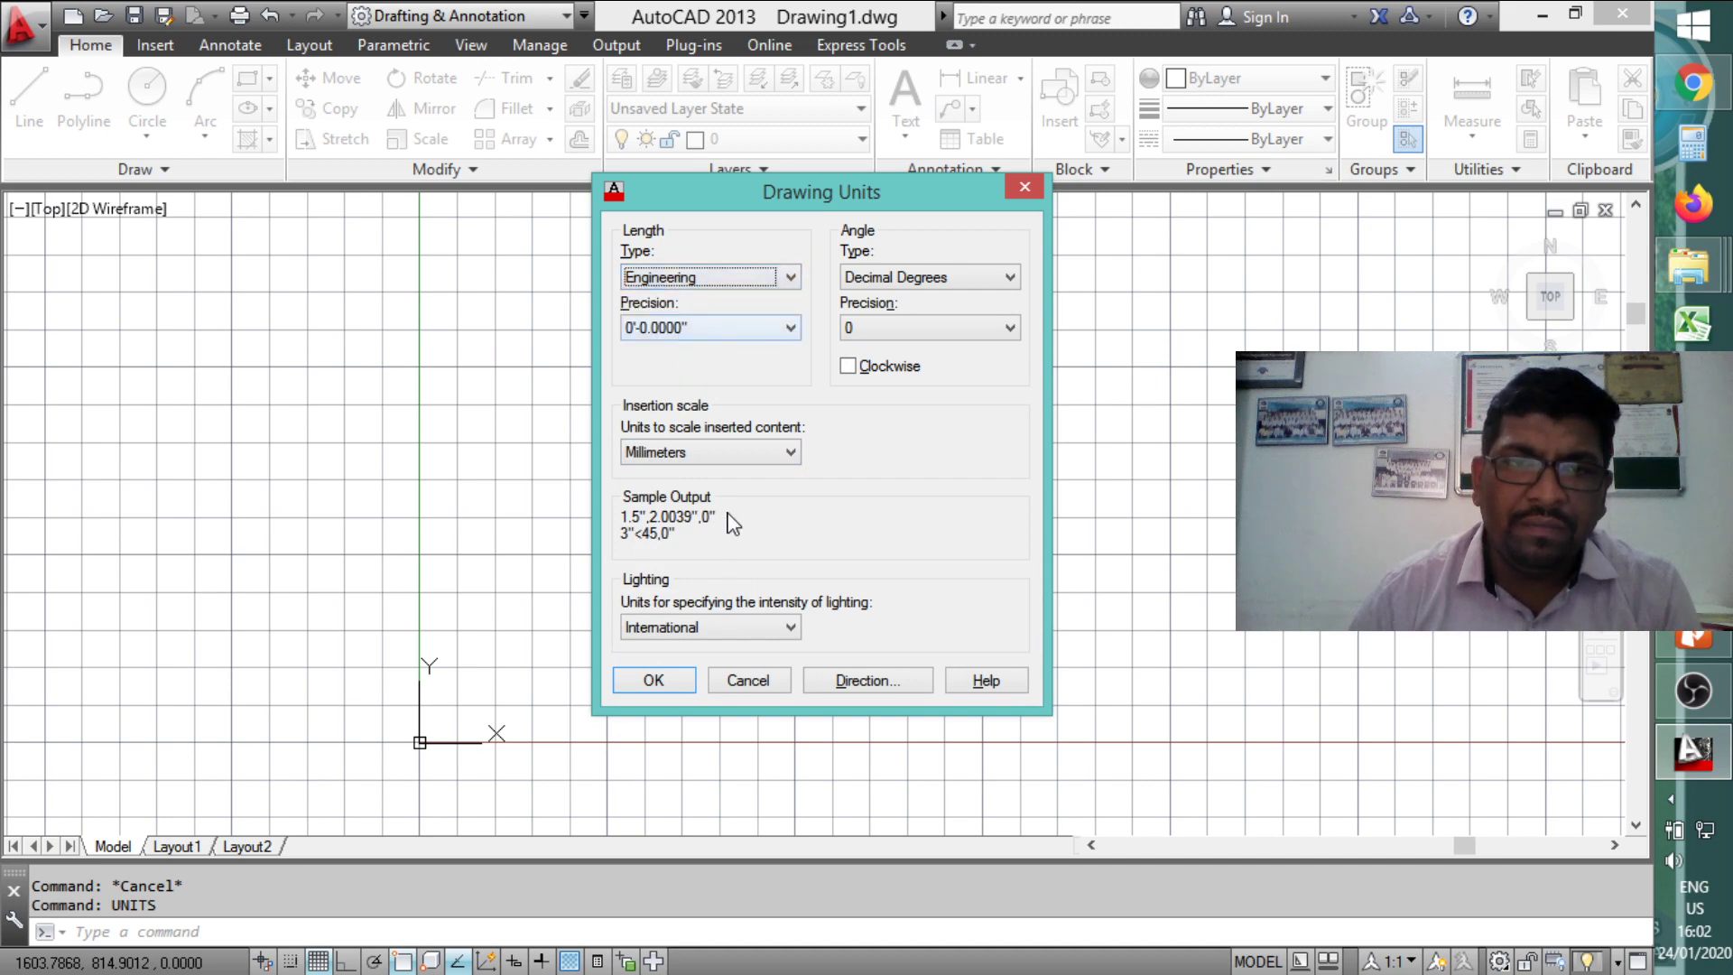
pyautogui.click(686, 458)
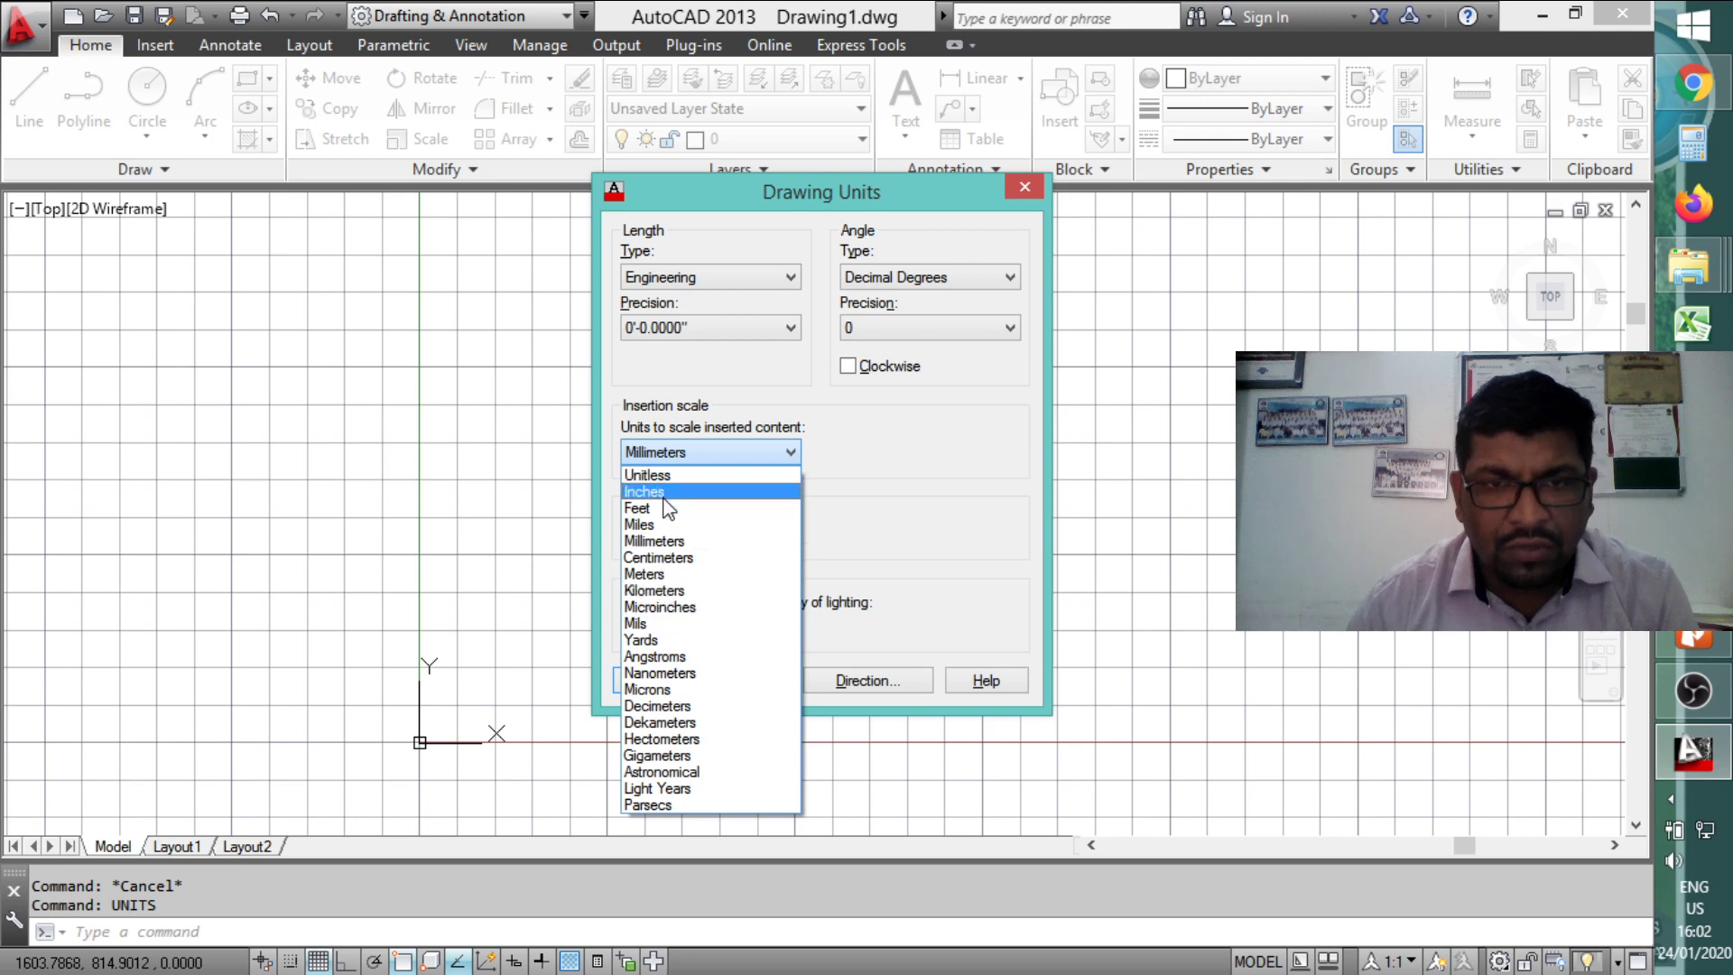
pyautogui.click(657, 492)
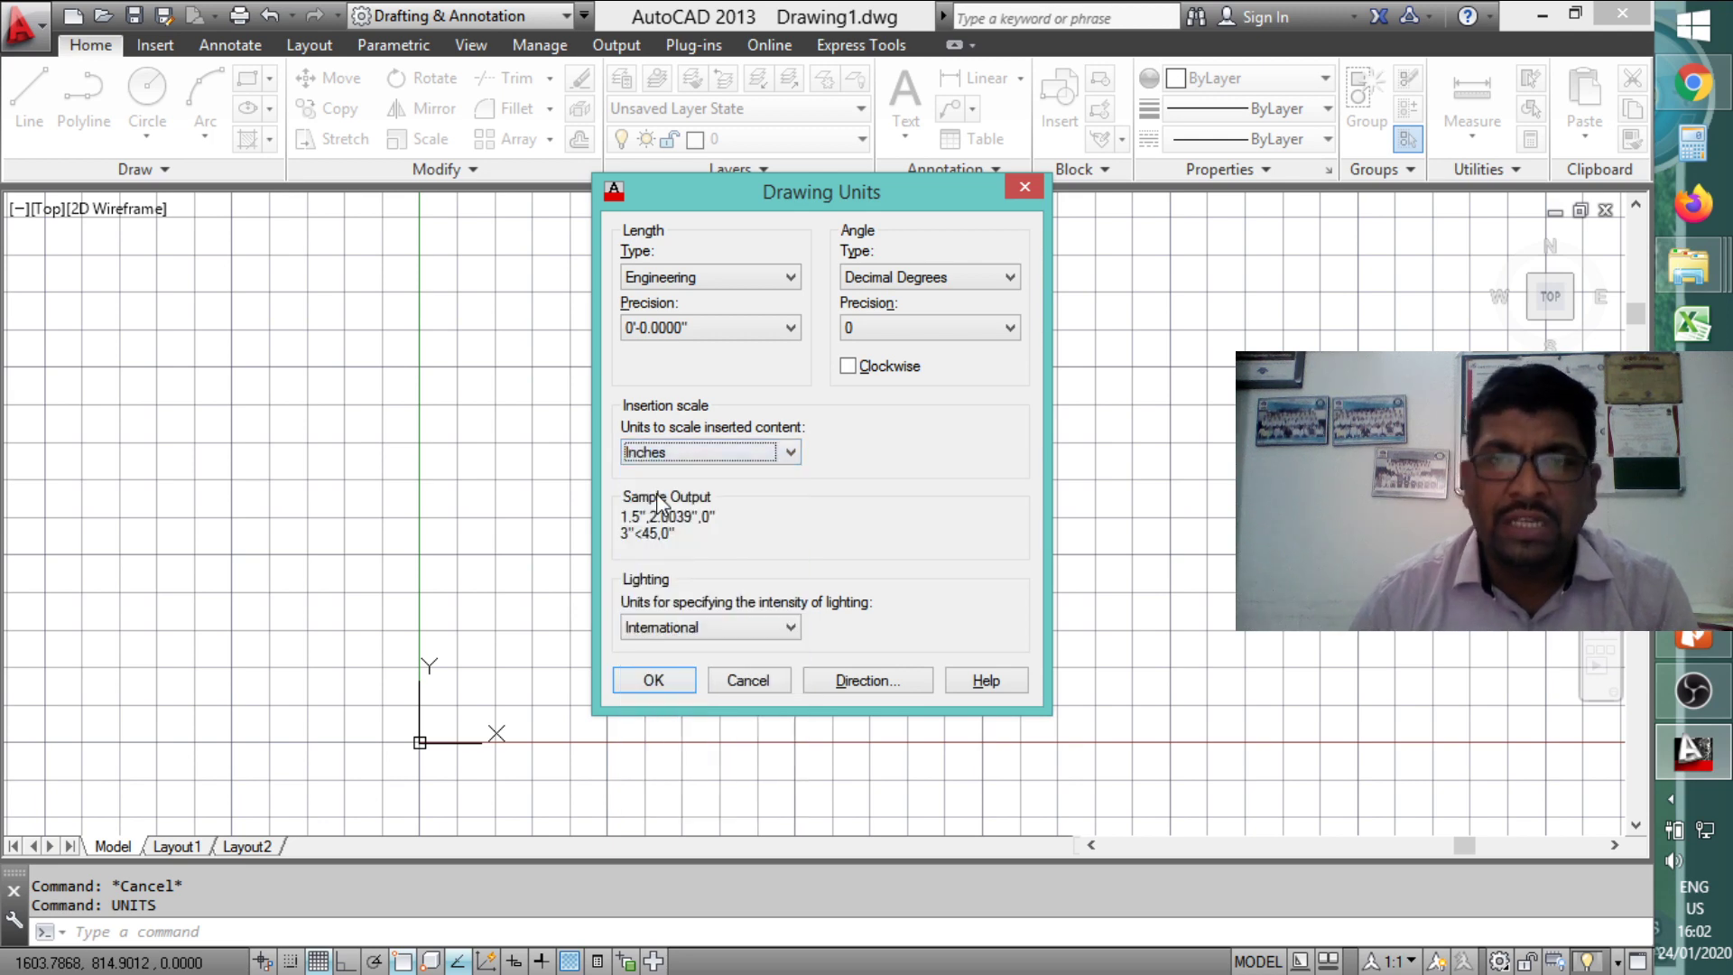
# Step: Try Decimal as the length type with the insertion scale in Centimeters and in Millimeters
pyautogui.click(739, 279)
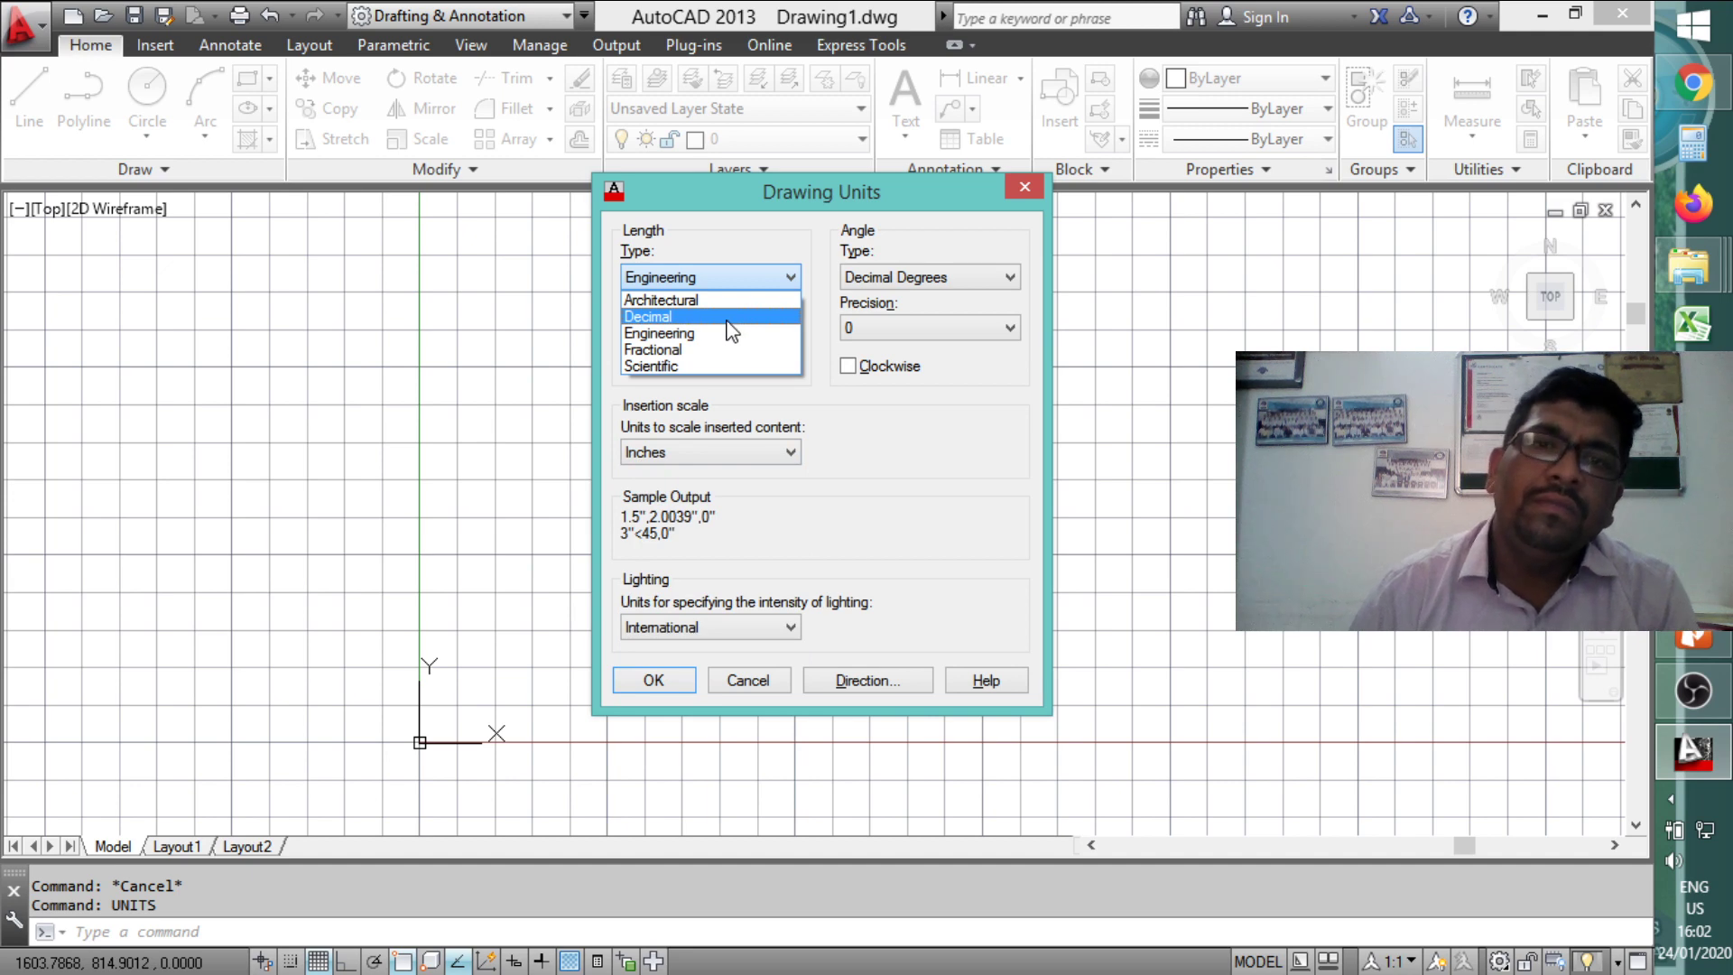
pyautogui.click(727, 320)
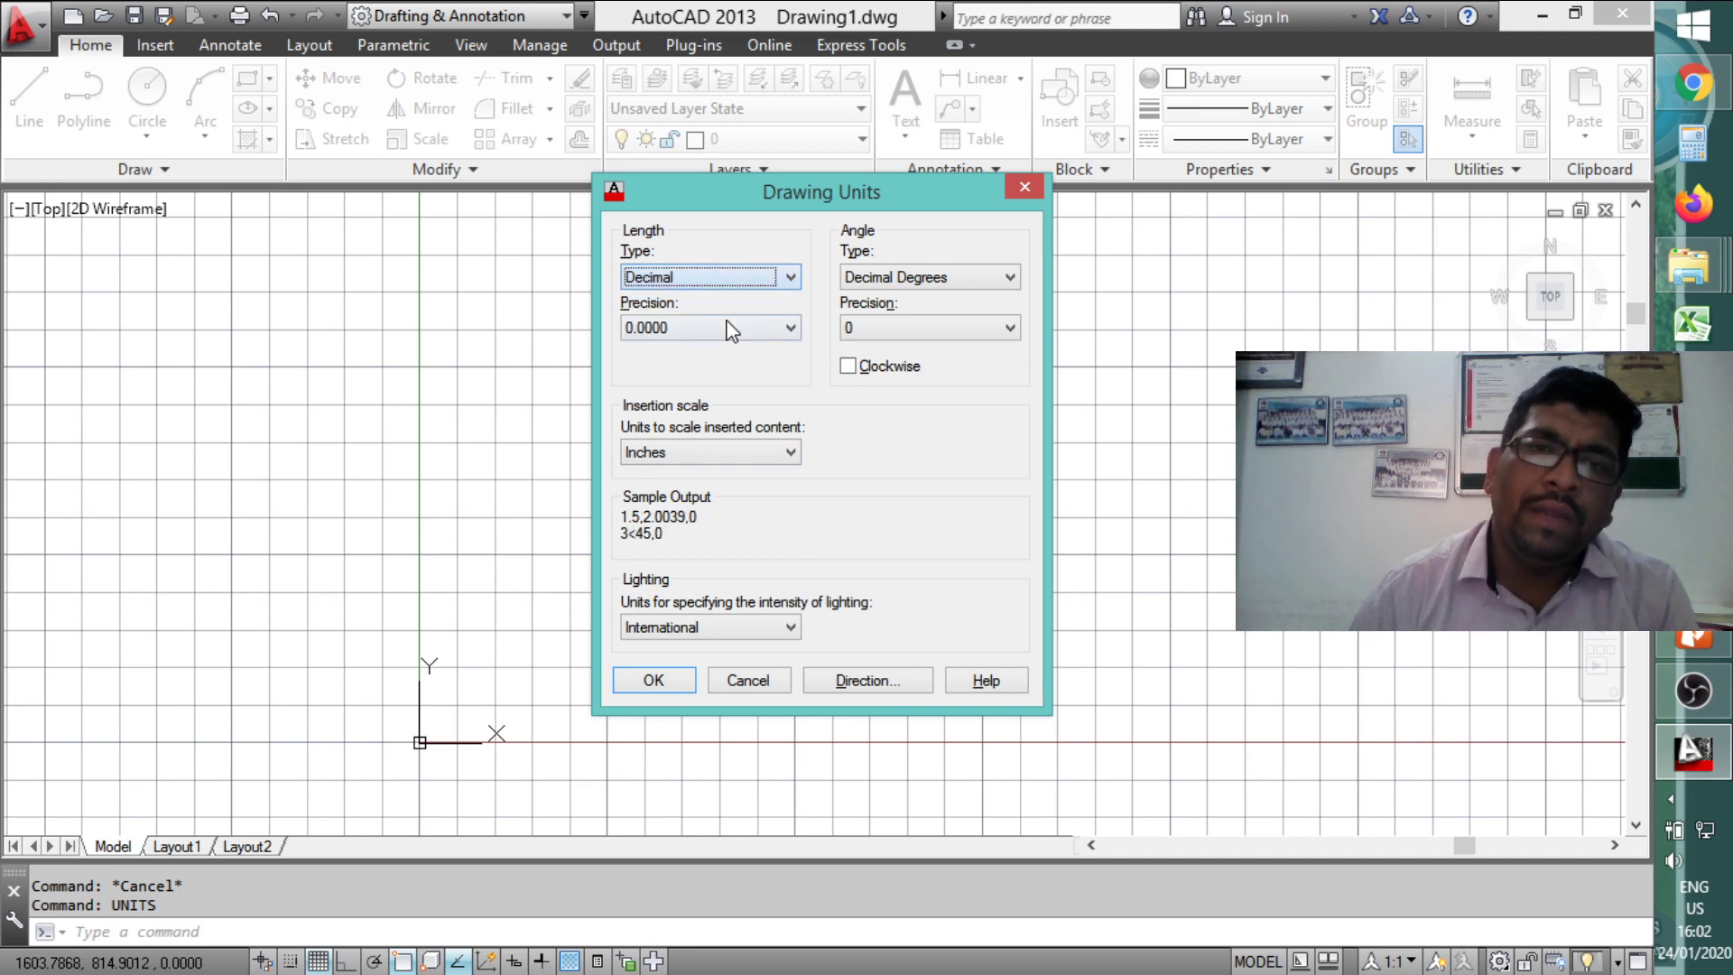
pyautogui.click(683, 459)
pyautogui.click(672, 542)
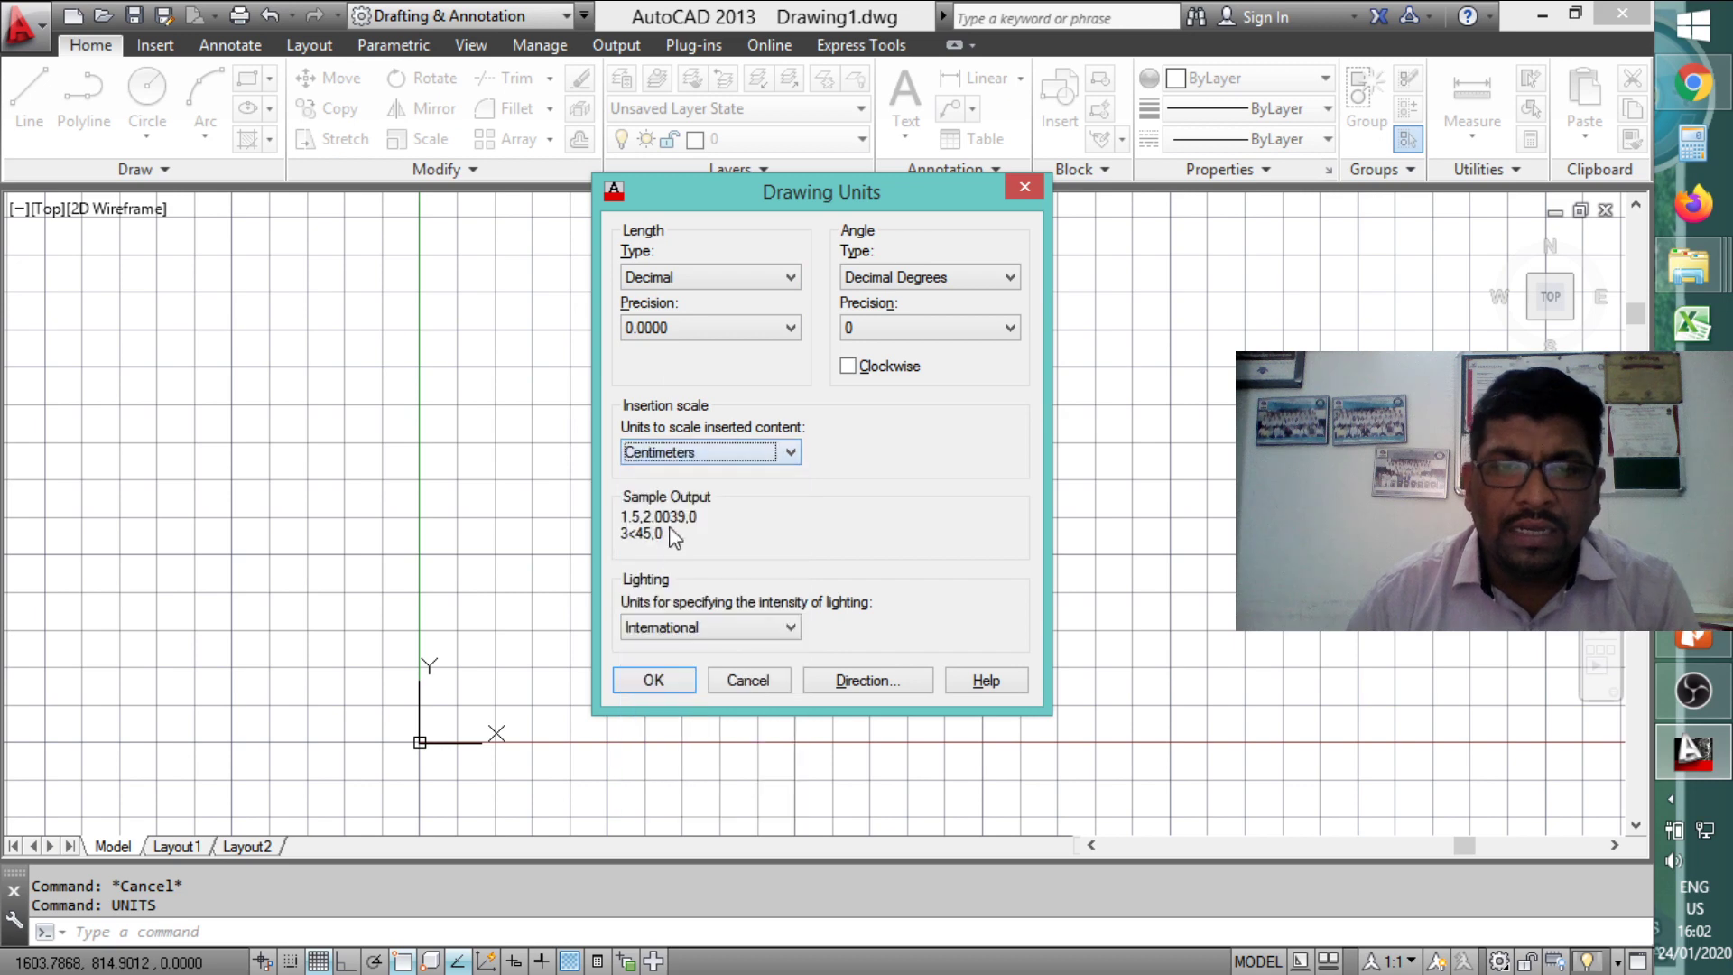
pyautogui.click(686, 452)
pyautogui.click(668, 537)
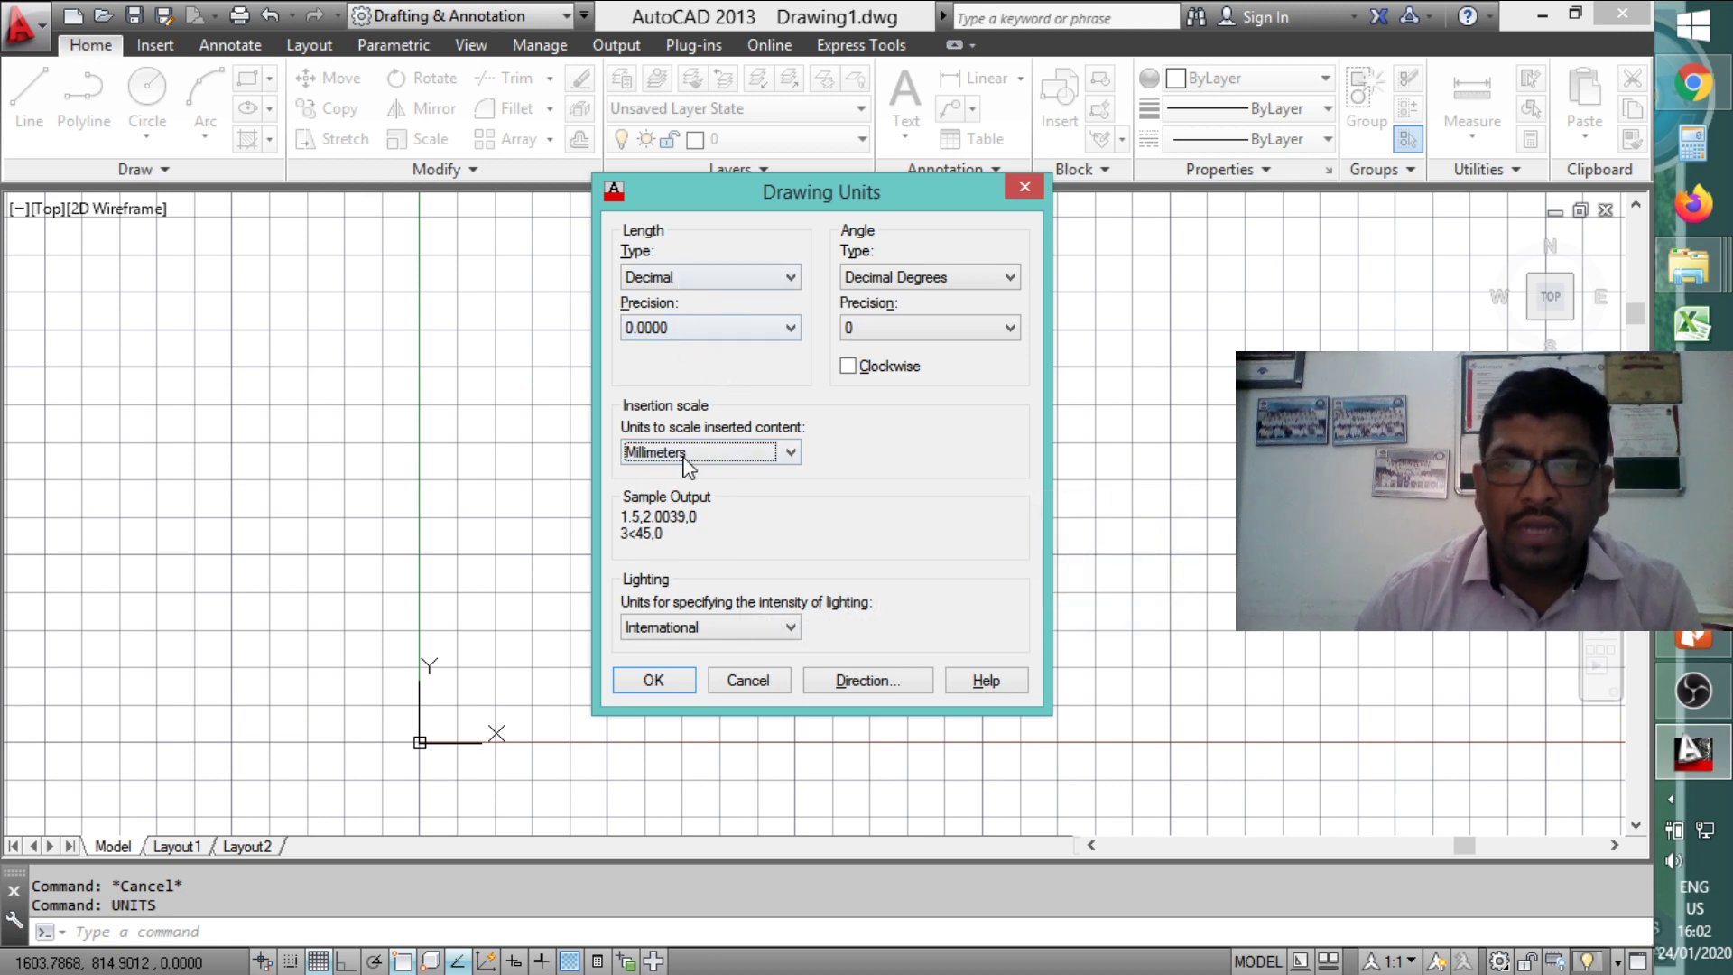
# Step: Set the drawing units to Engineering length type, Inches insertion scale and 0'-0.0" precision, and apply them
pyautogui.click(699, 280)
pyautogui.click(699, 333)
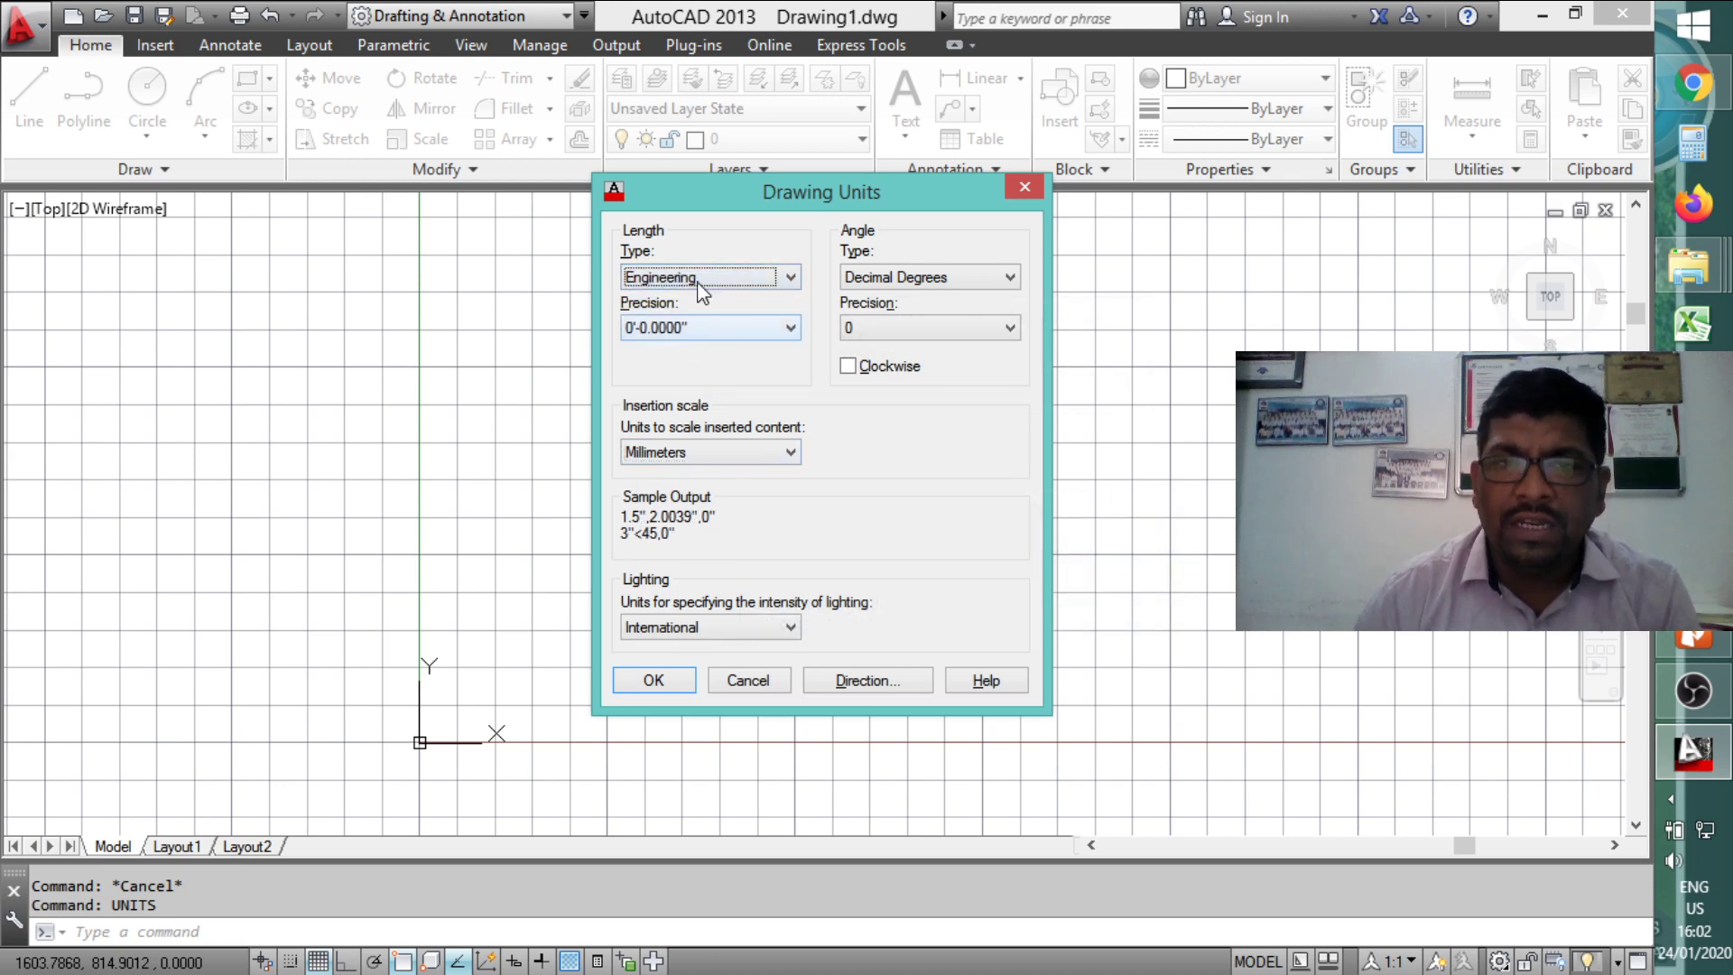
pyautogui.click(706, 454)
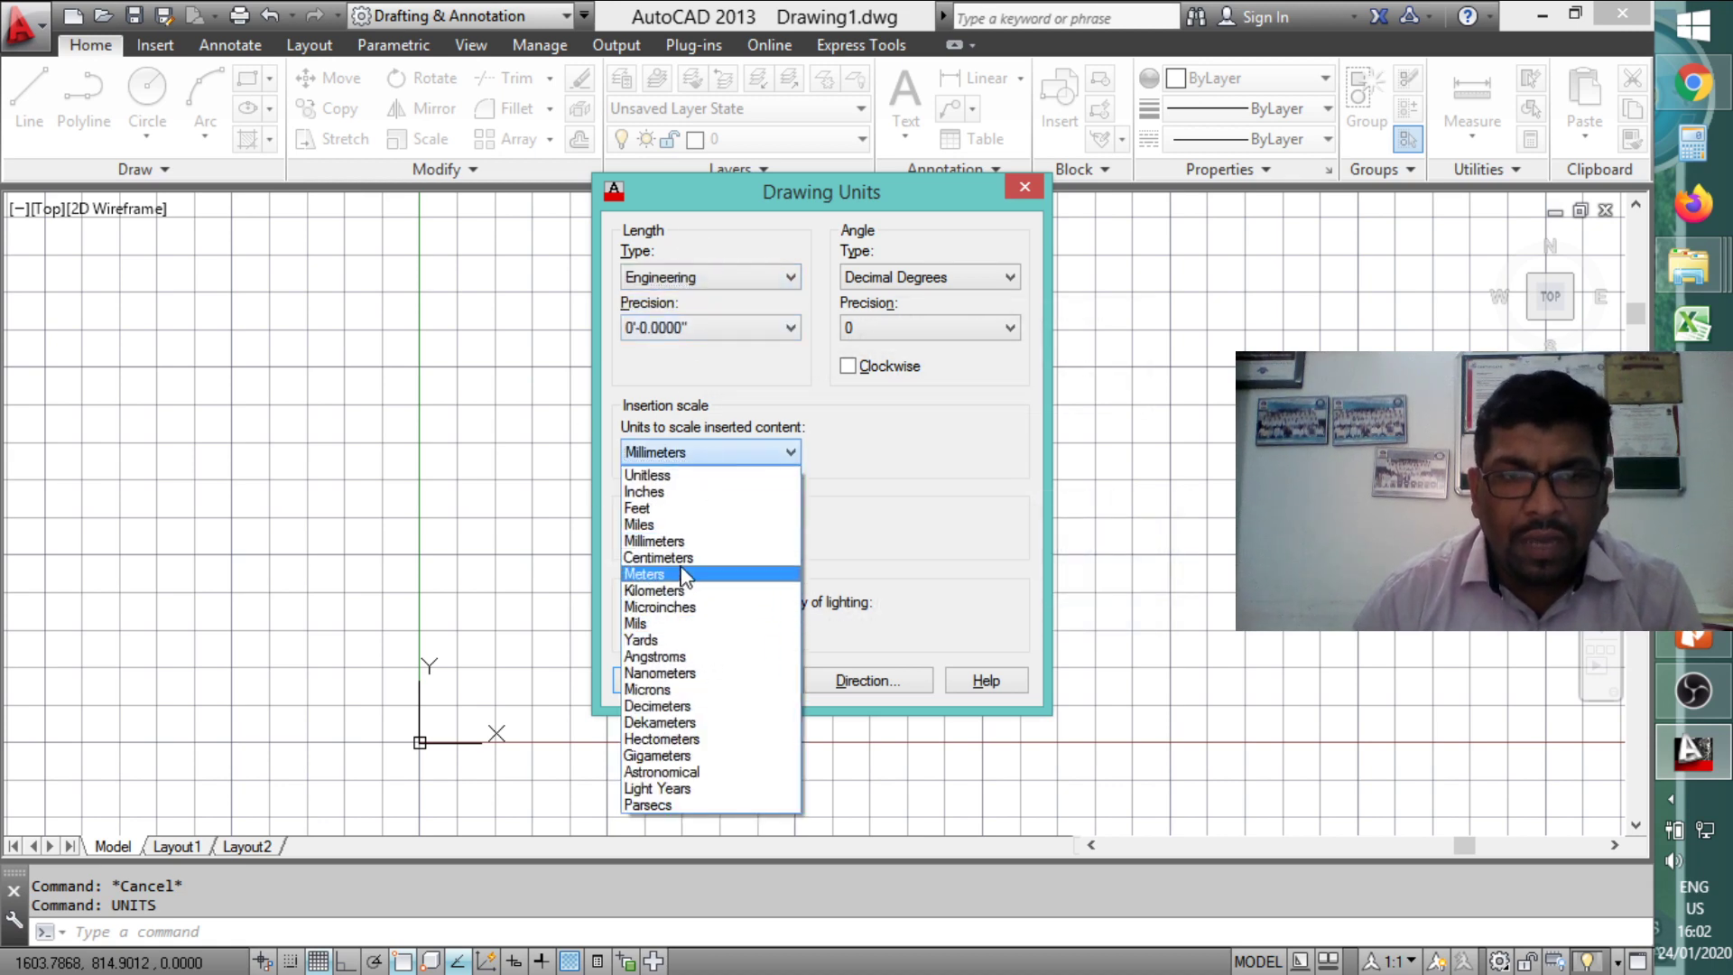
pyautogui.click(682, 493)
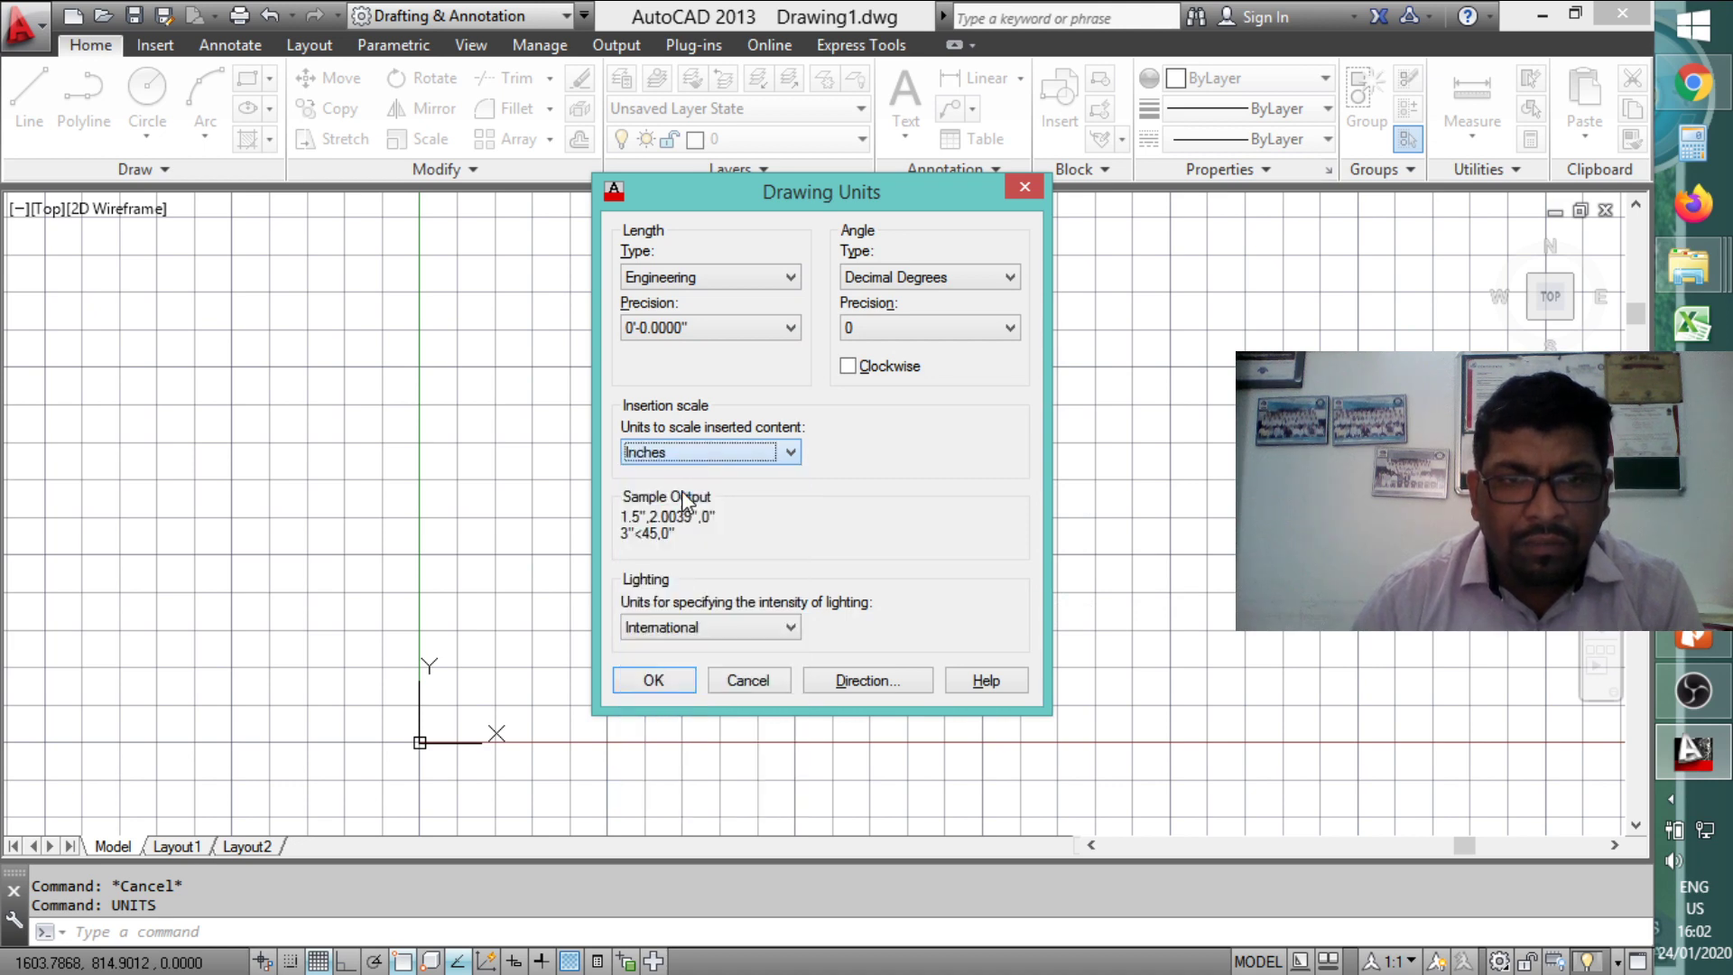
pyautogui.click(697, 331)
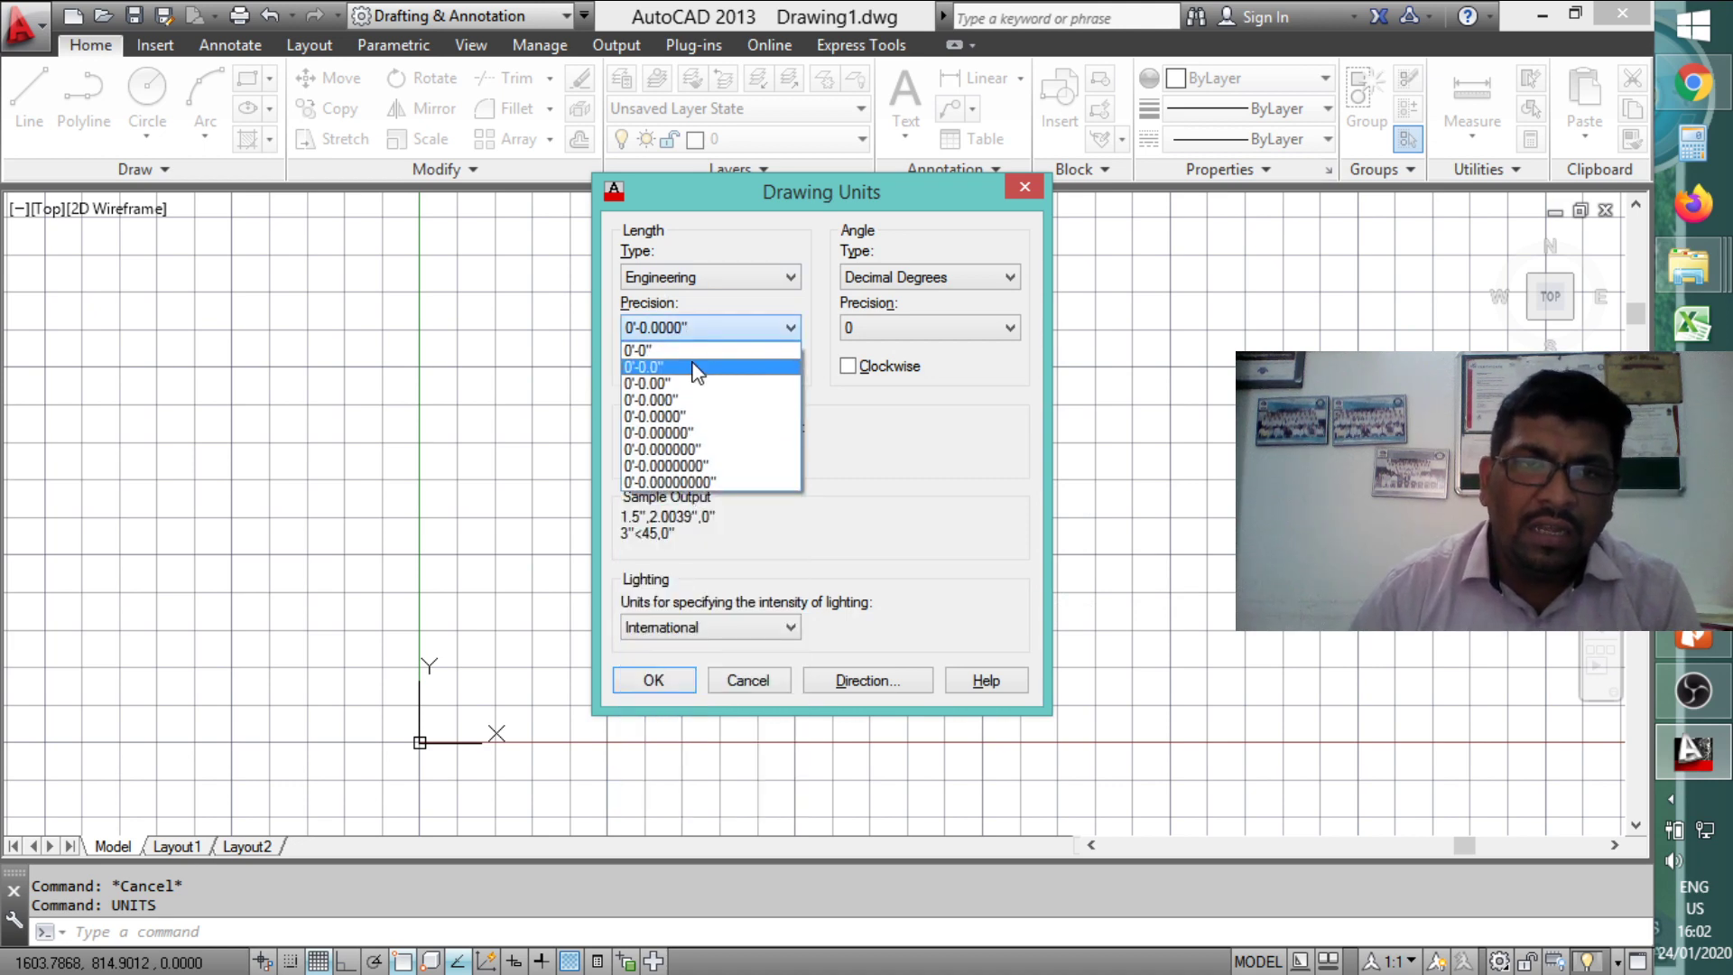
pyautogui.click(698, 369)
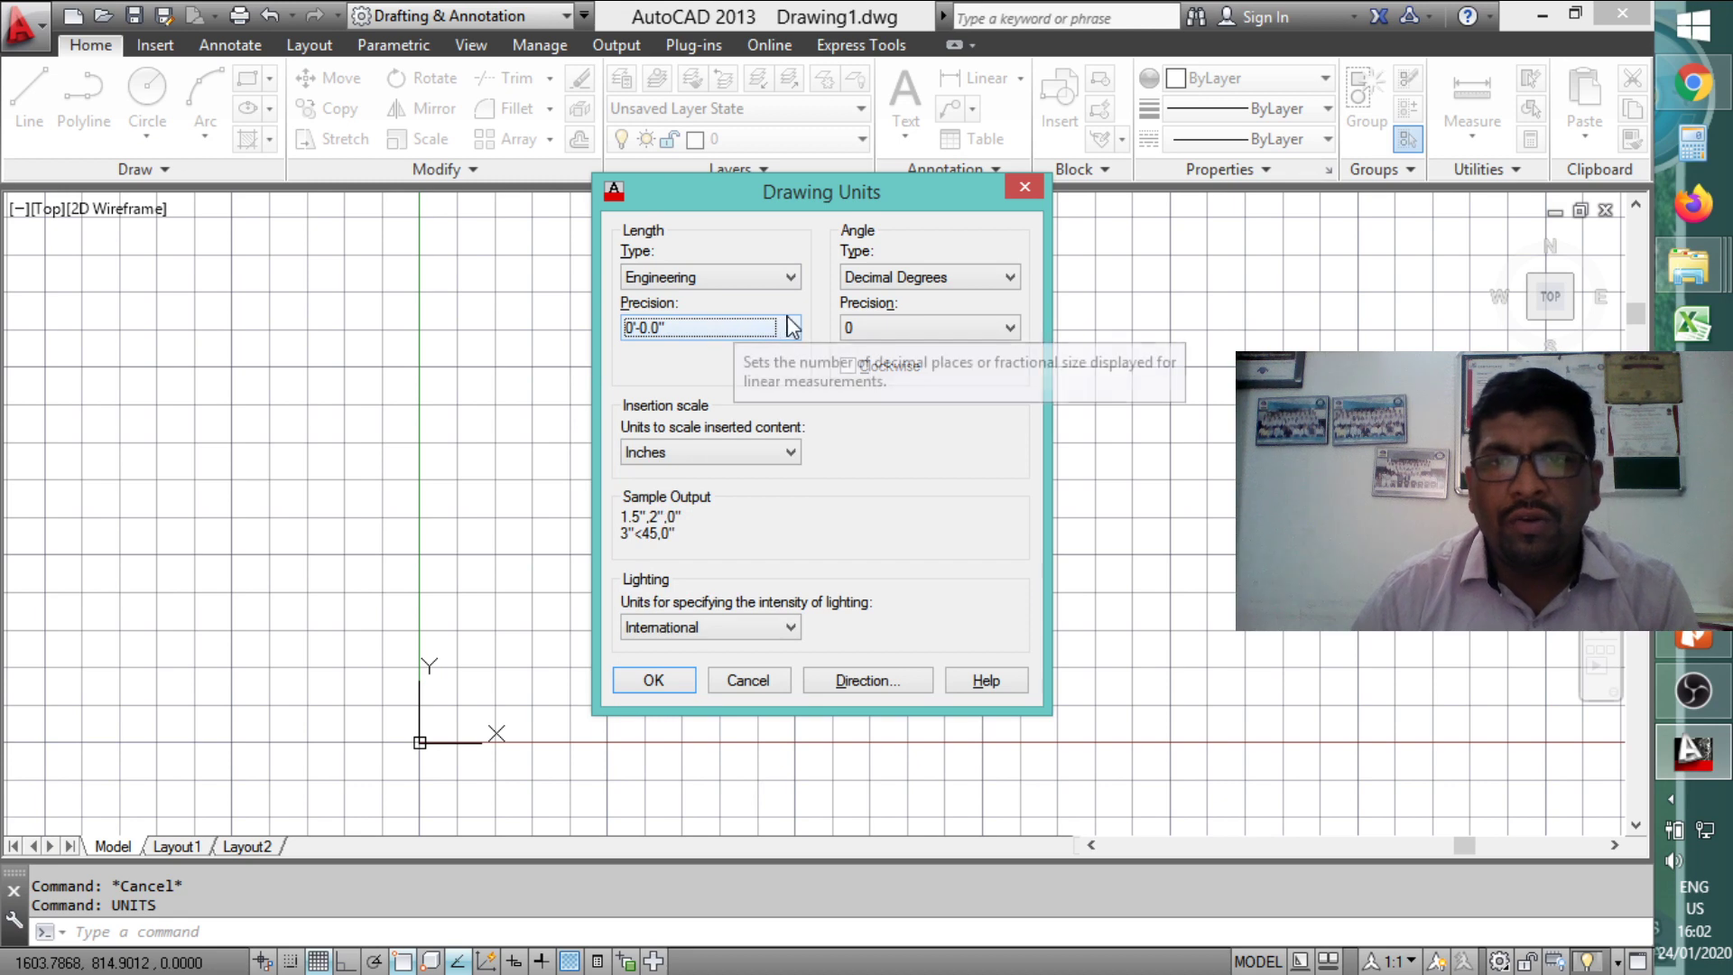
pyautogui.click(652, 682)
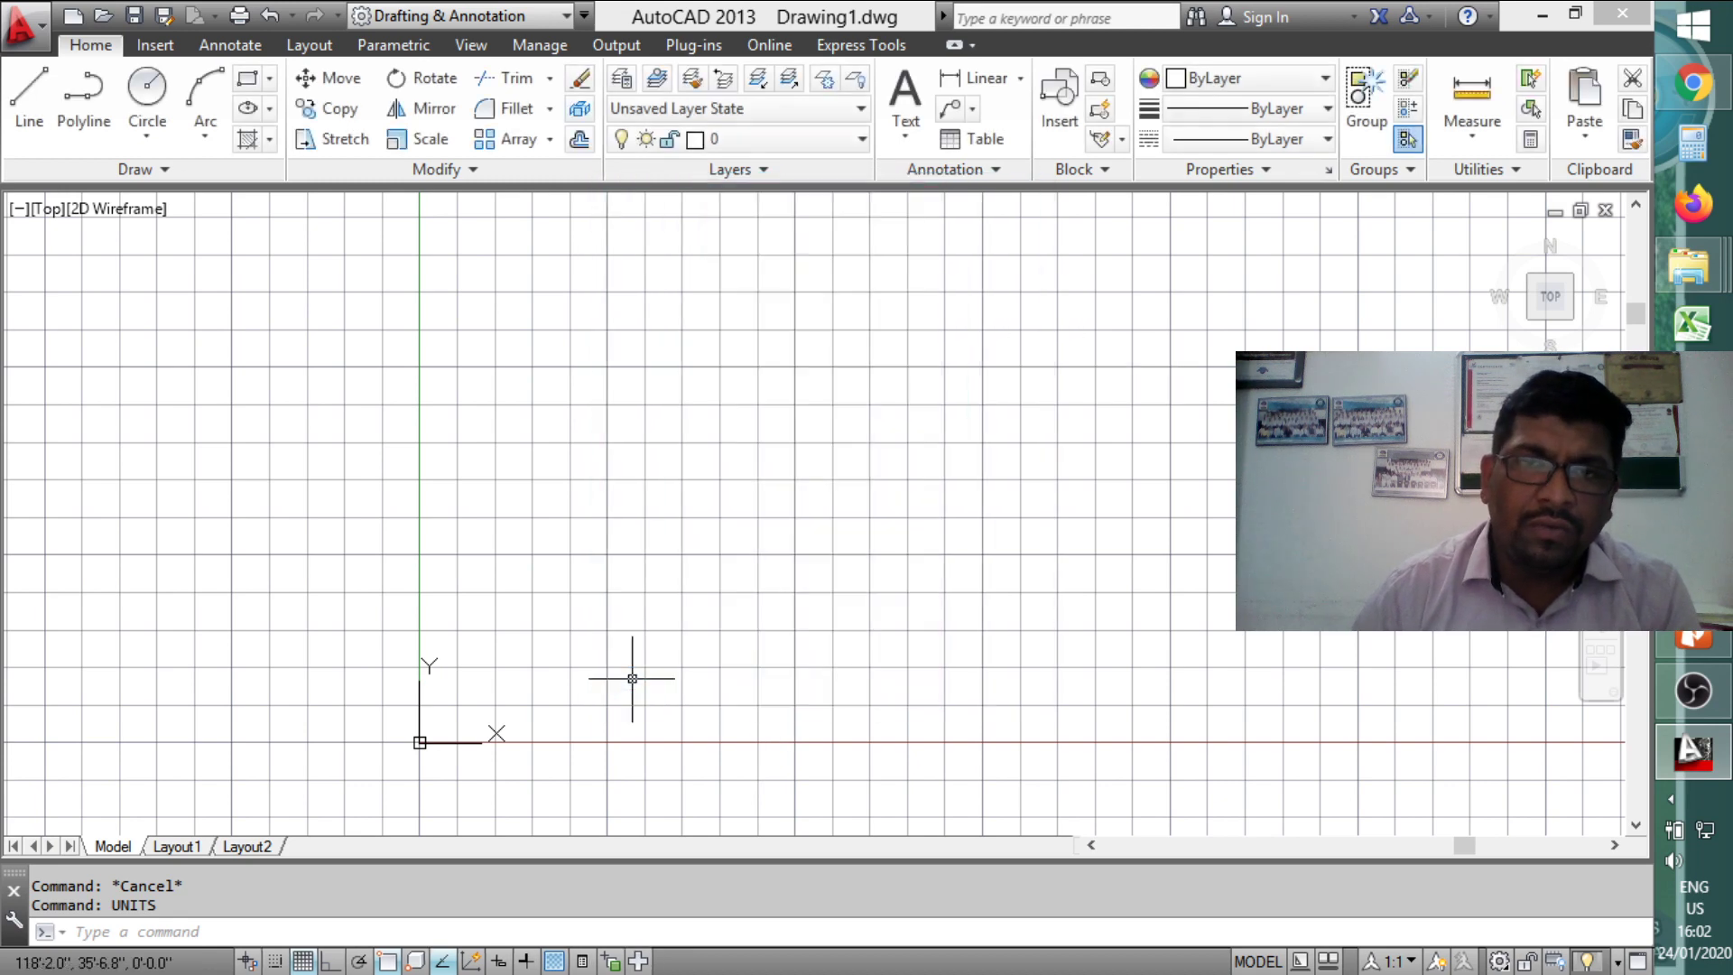
# Step: Draw a horizontal line about 3480 inches long above the X axis, with Ortho mode on
pyautogui.write('l')
pyautogui.press('Return')
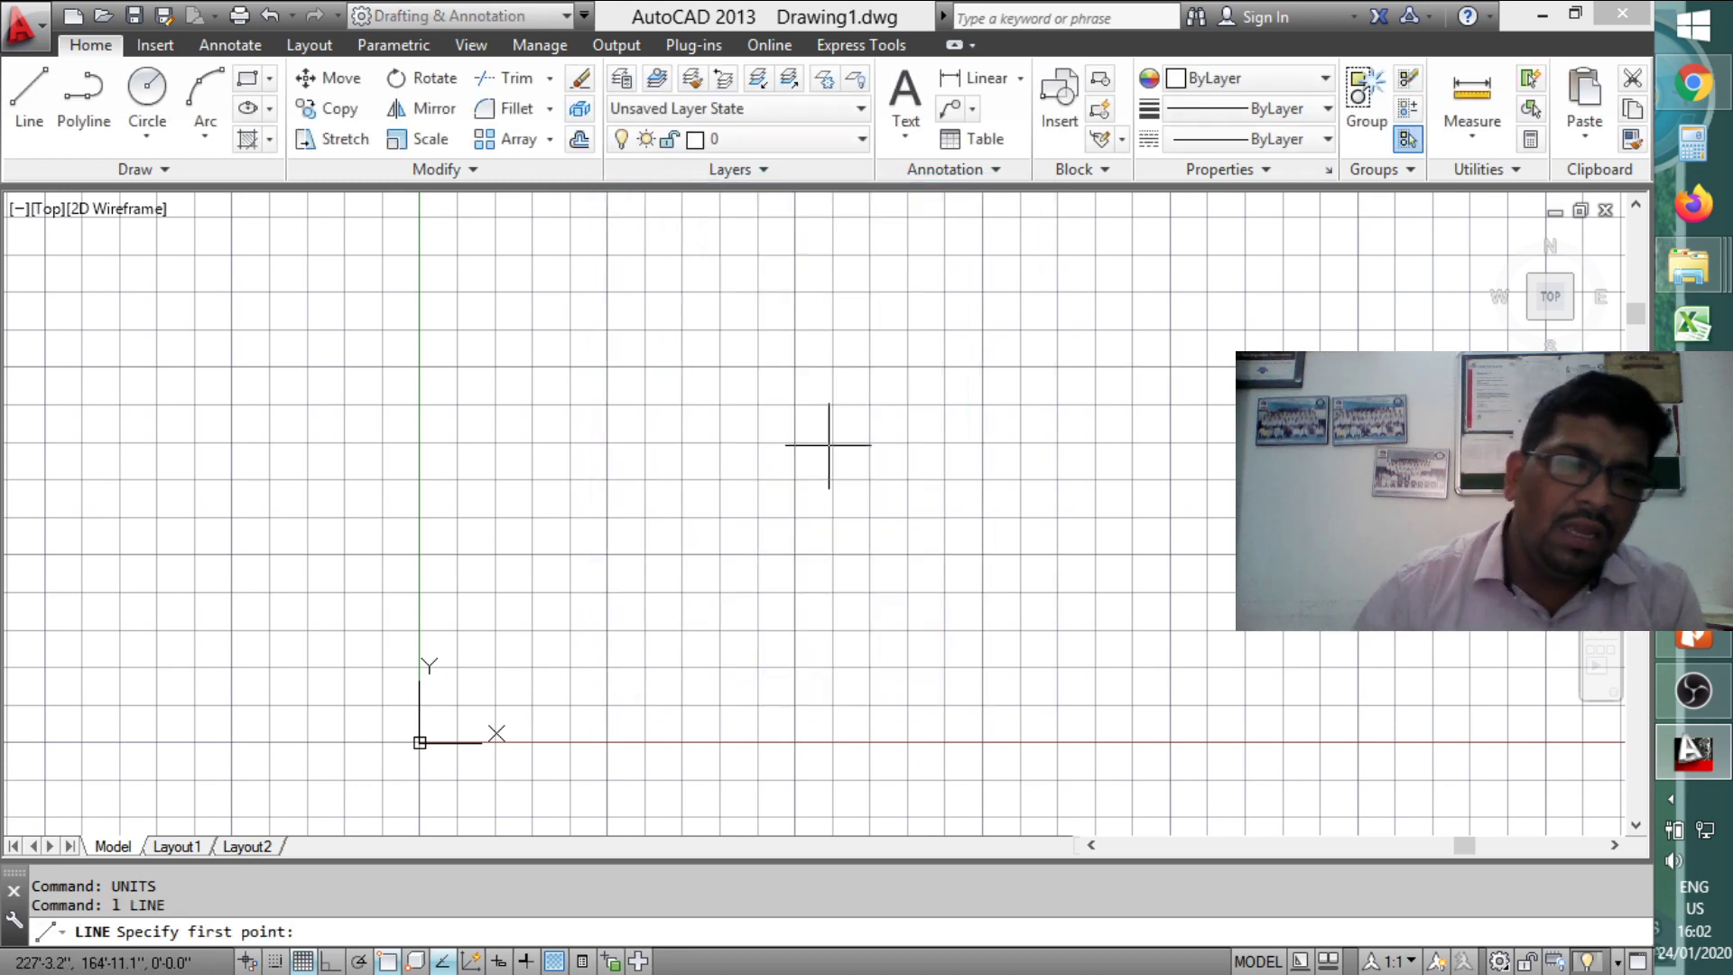
pyautogui.click(489, 450)
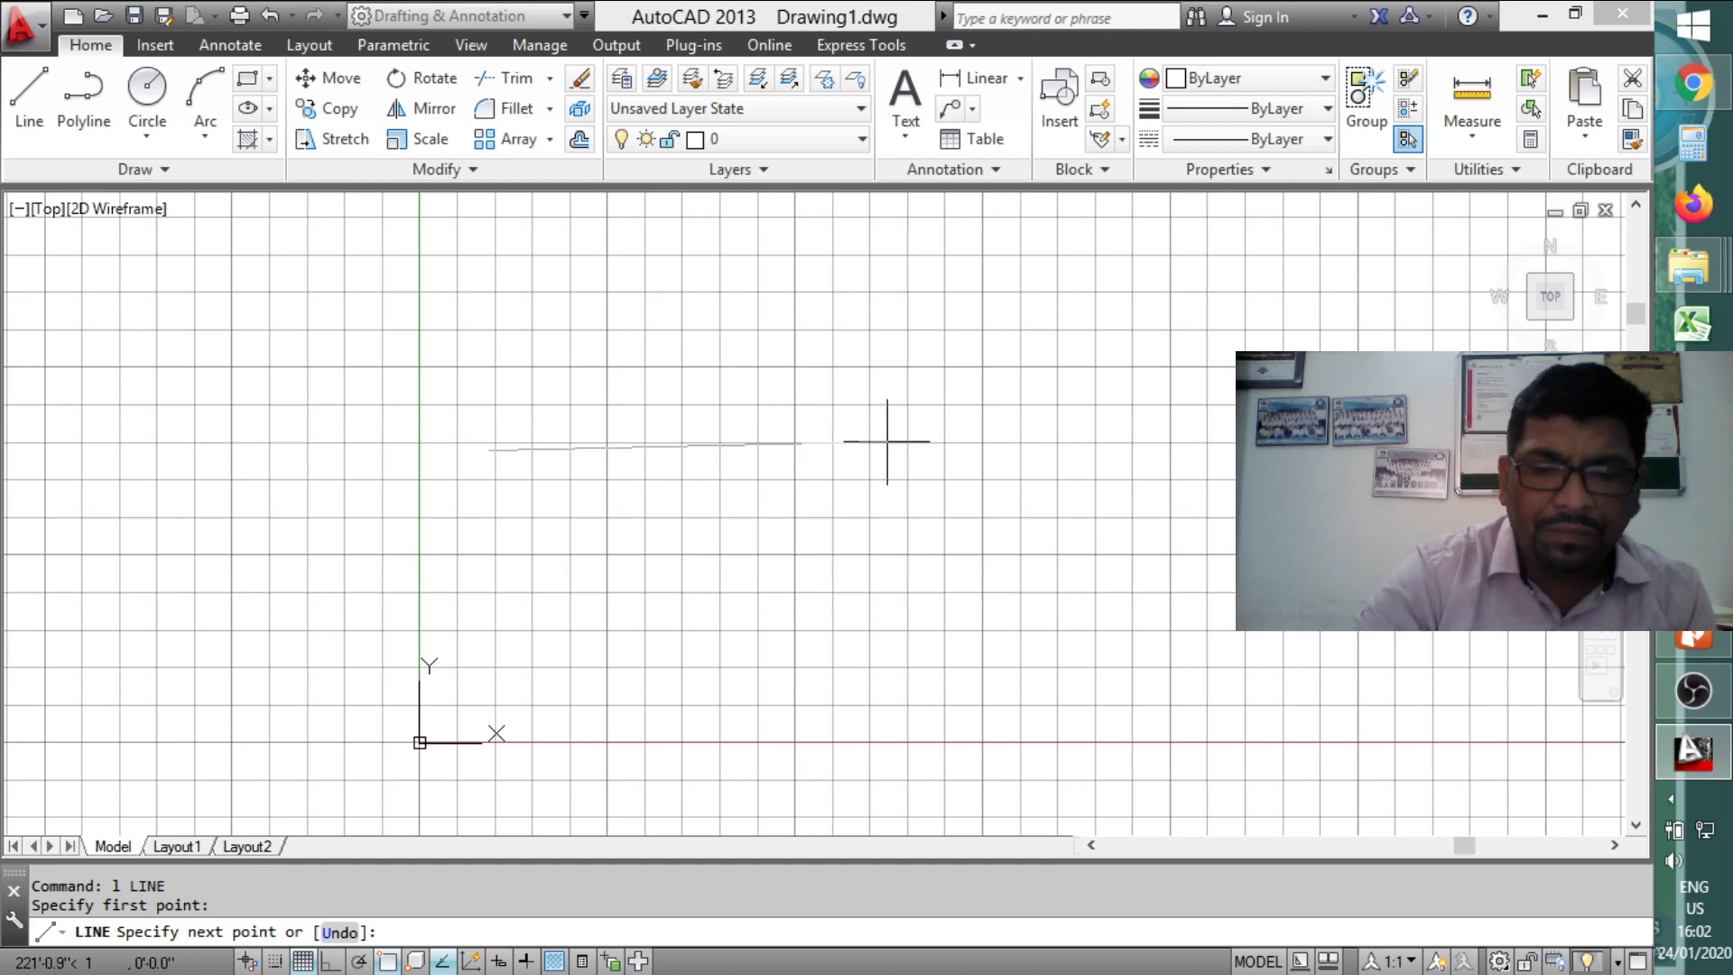
pyautogui.press('F8')
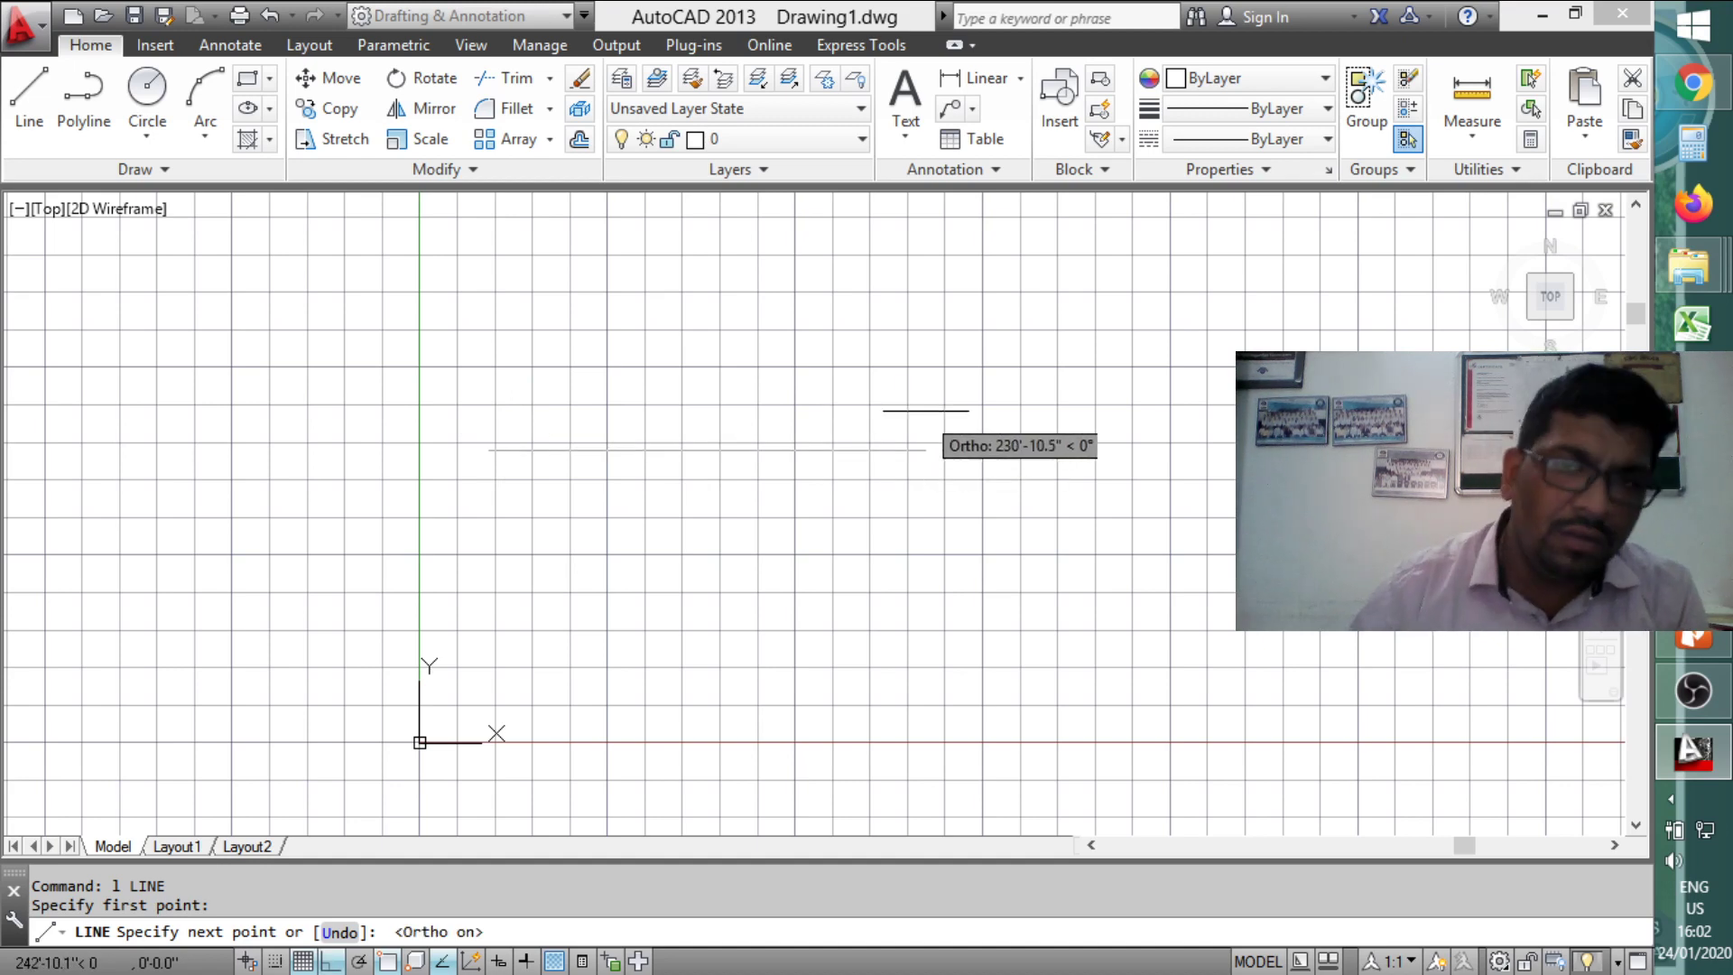
pyautogui.click(1012, 456)
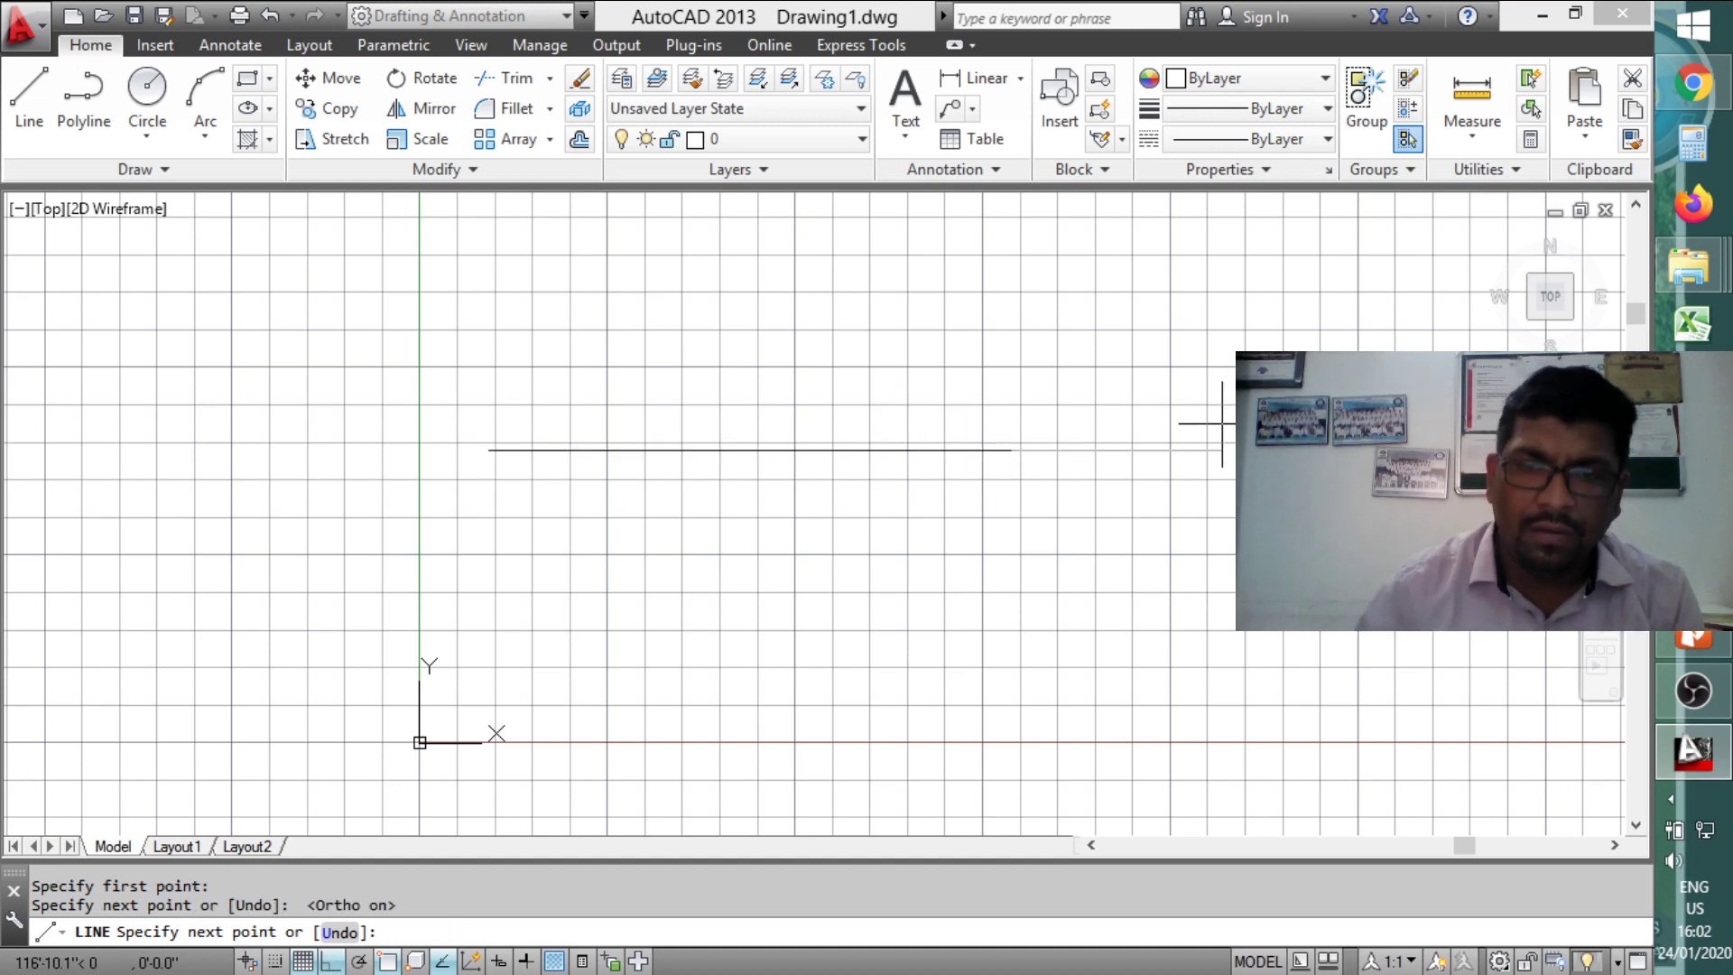
pyautogui.press('Return')
# Step: Add a linear dimension to the horizontal line by selecting the line, placing the dimension just above it
pyautogui.click(974, 77)
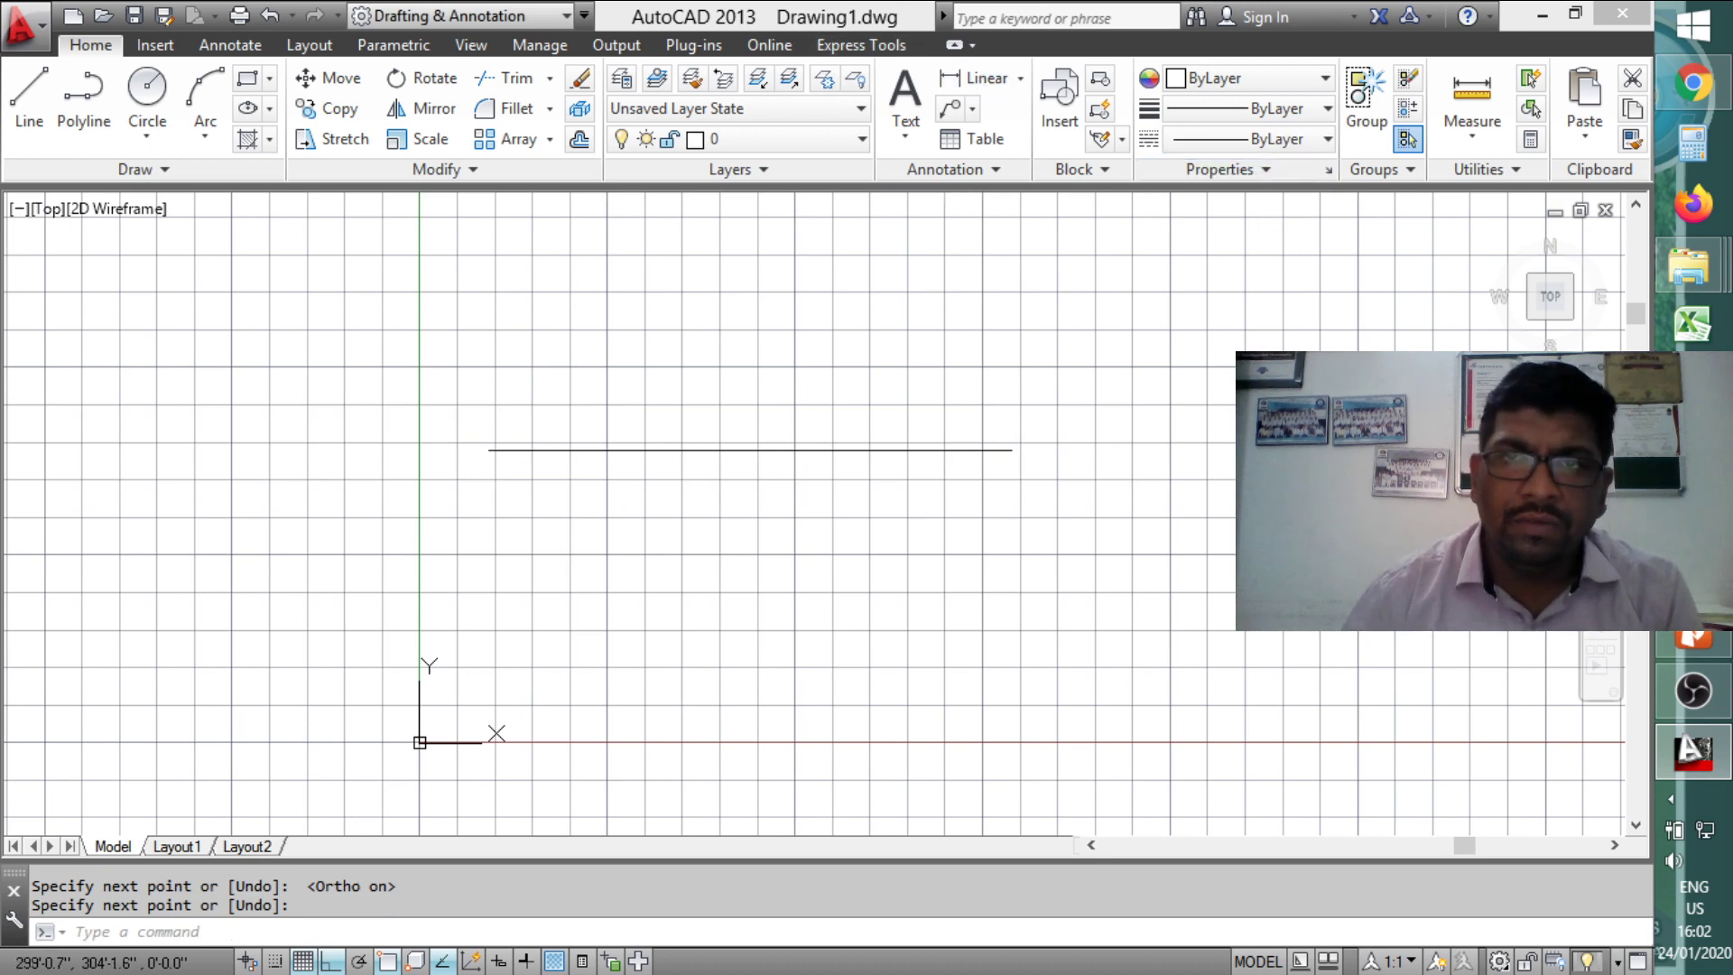
pyautogui.press('Return')
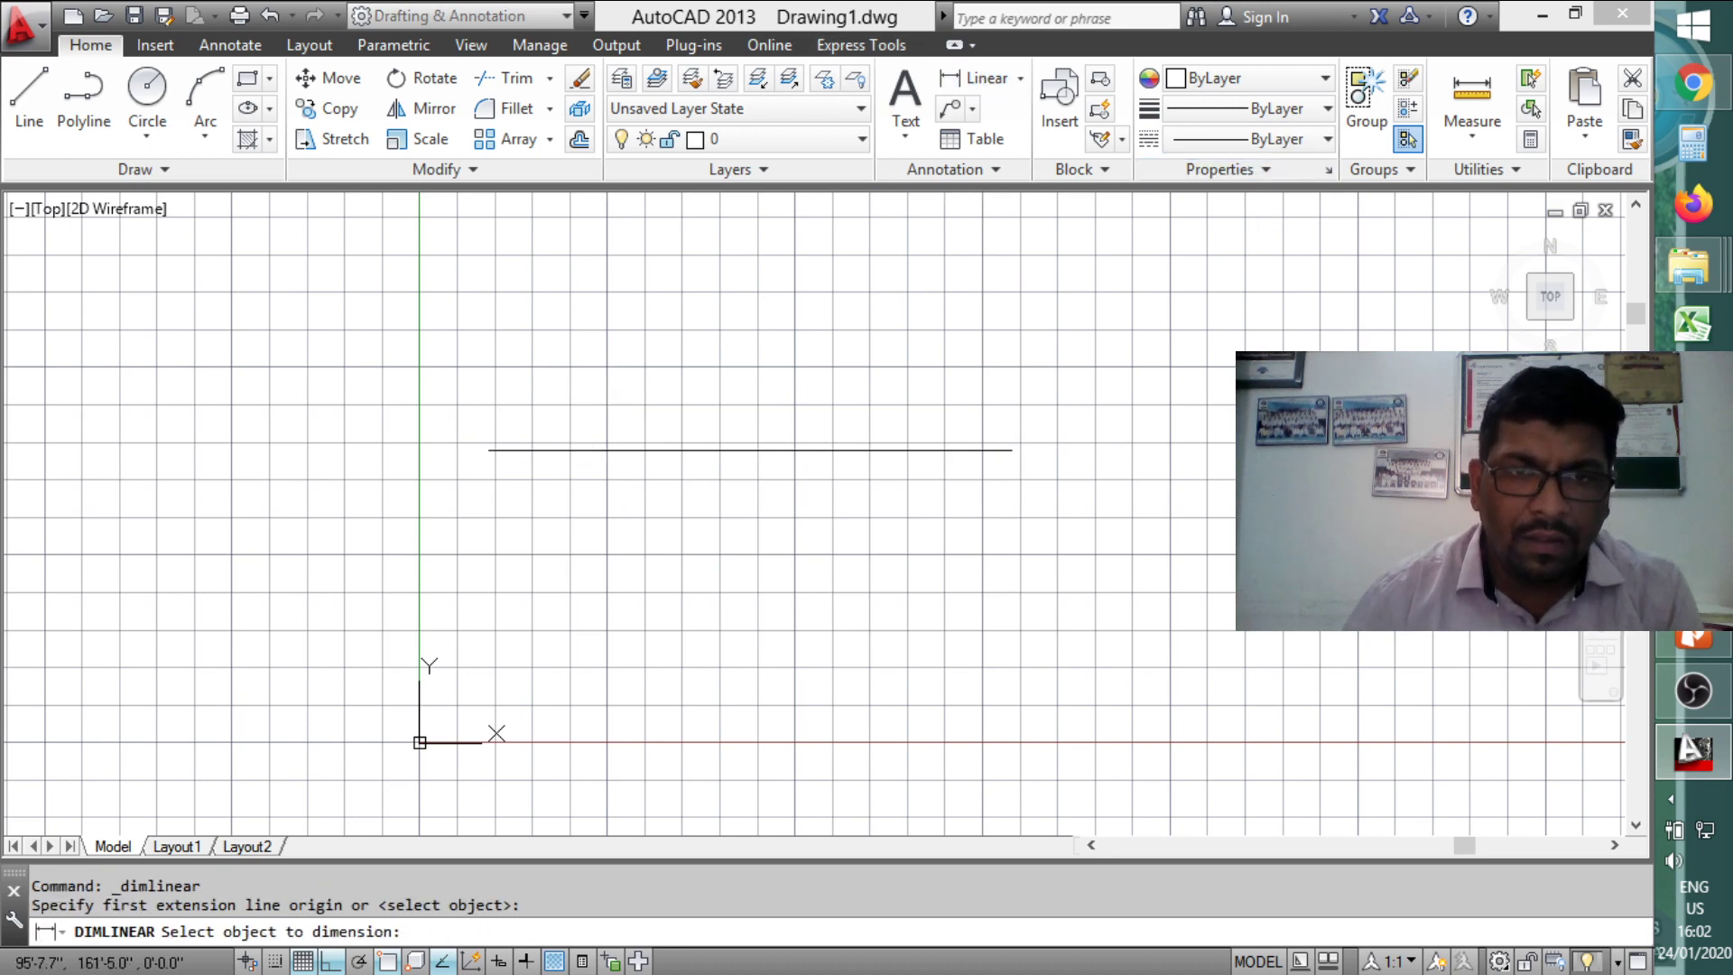
pyautogui.click(591, 449)
pyautogui.click(704, 416)
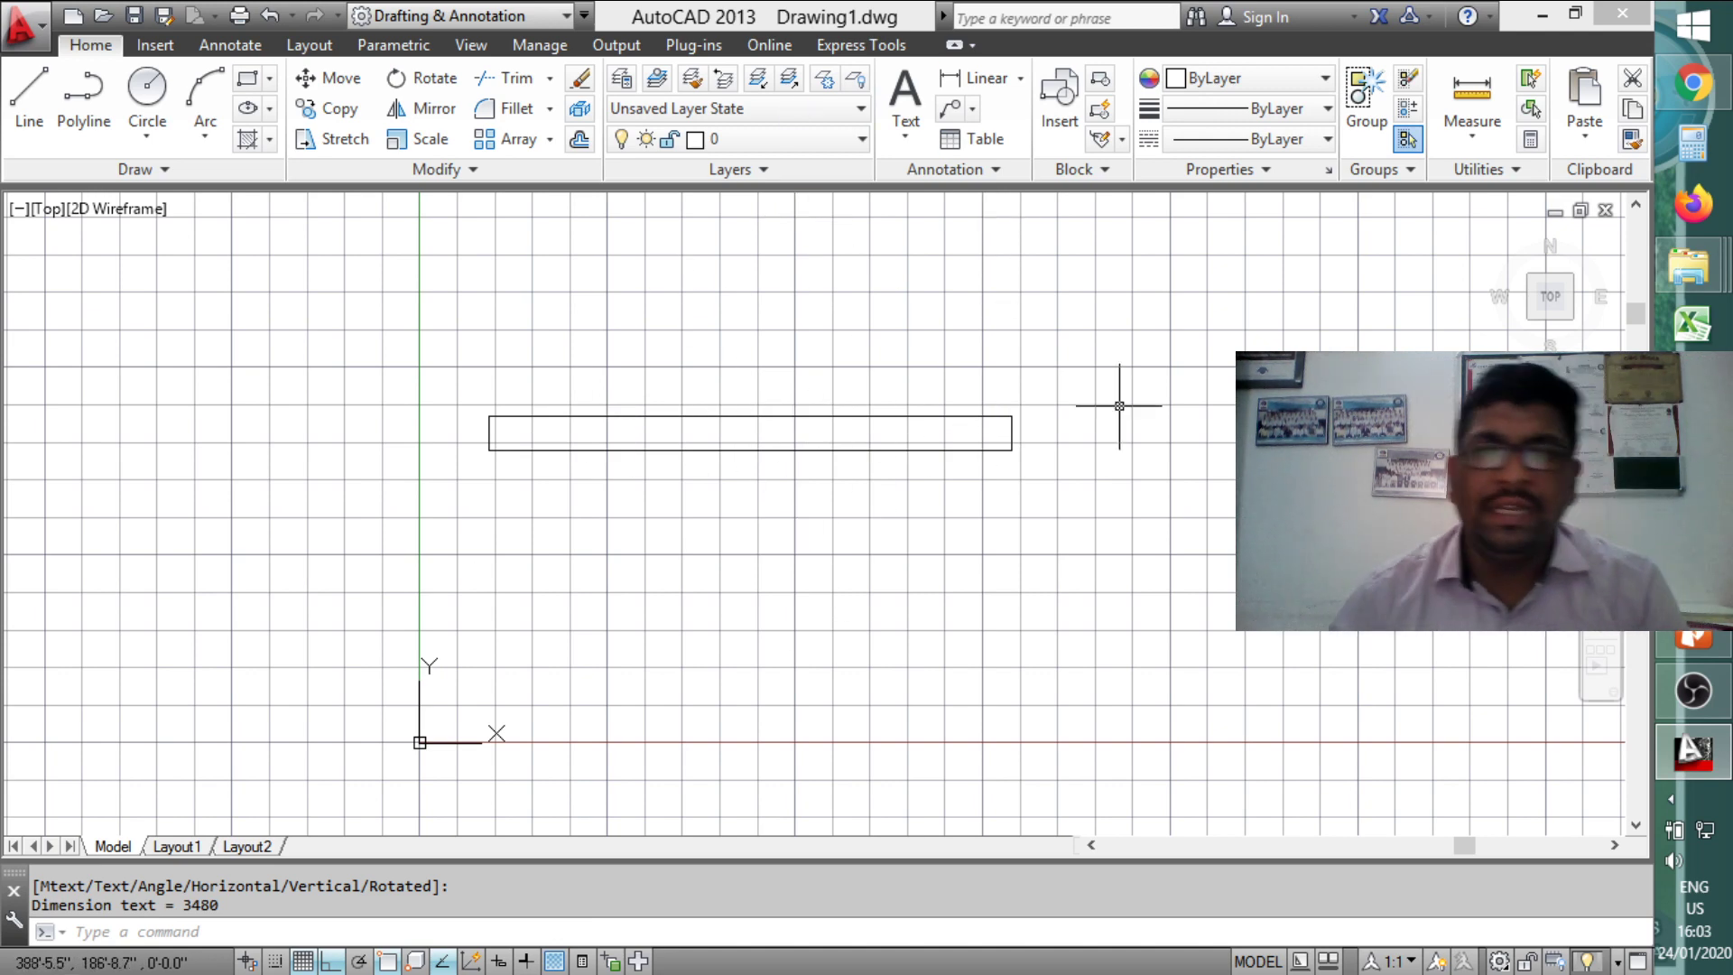
pyautogui.click(392, 291)
pyautogui.click(1158, 616)
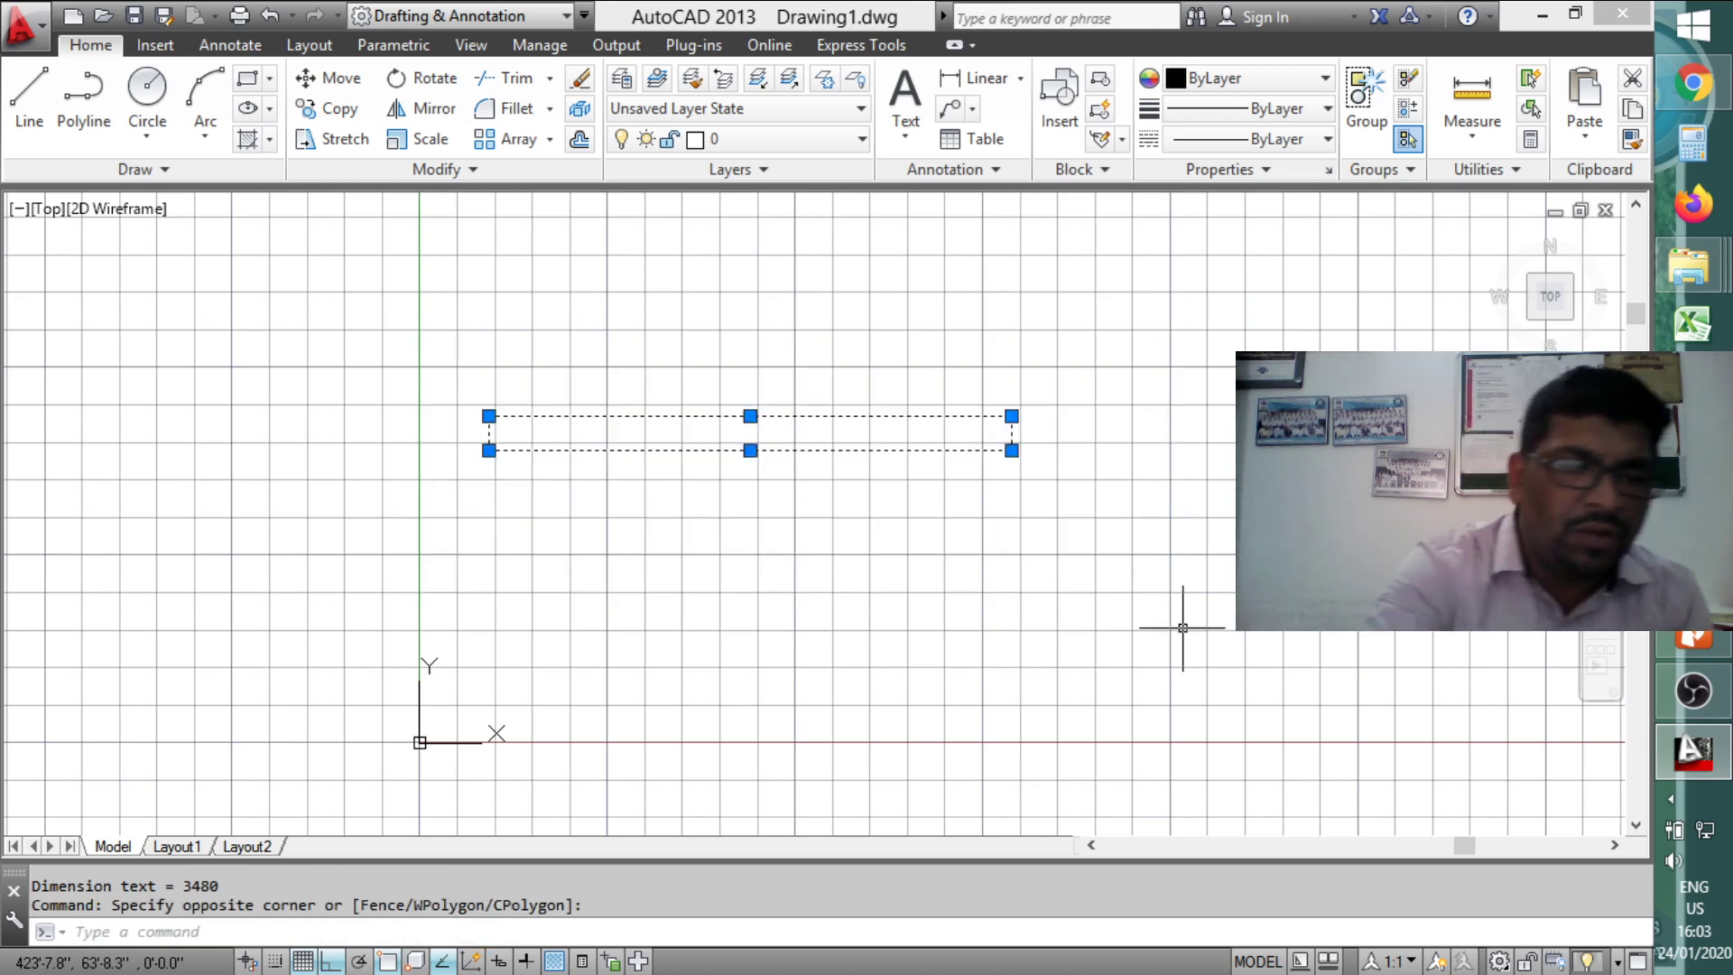
pyautogui.press('Escape')
# Step: Modify the ISO-25 dimension style's primary units to Engineering format with 0'-0.0" precision
pyautogui.write('d')
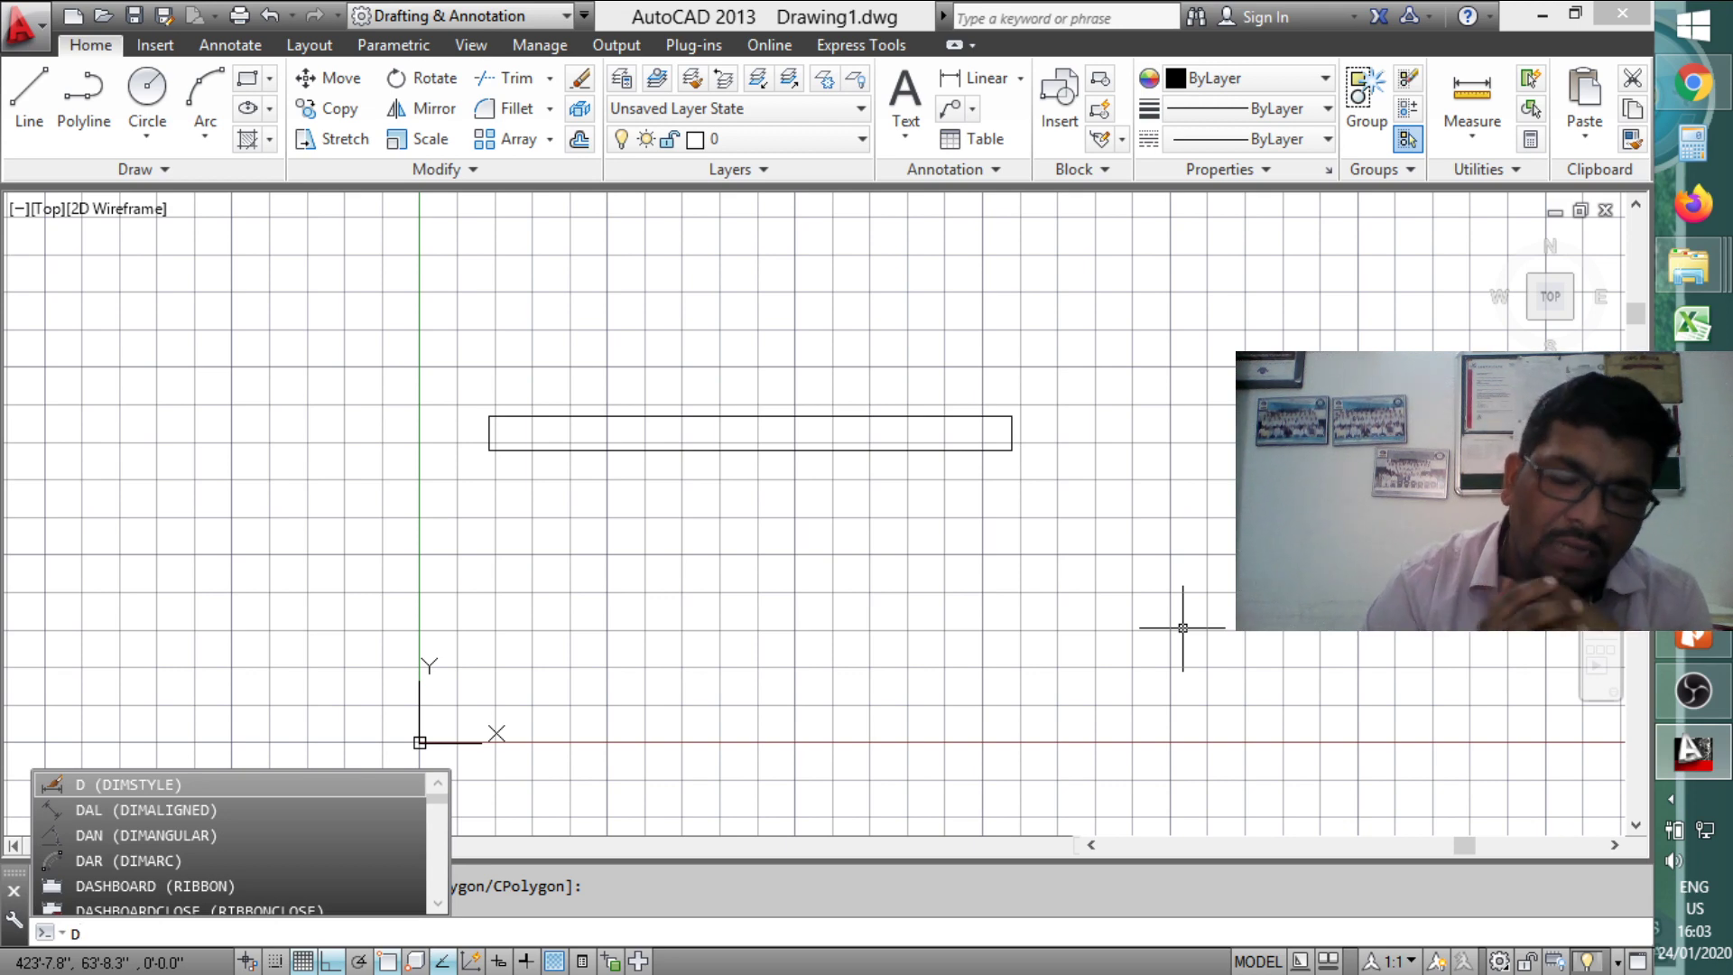
pyautogui.press('Return')
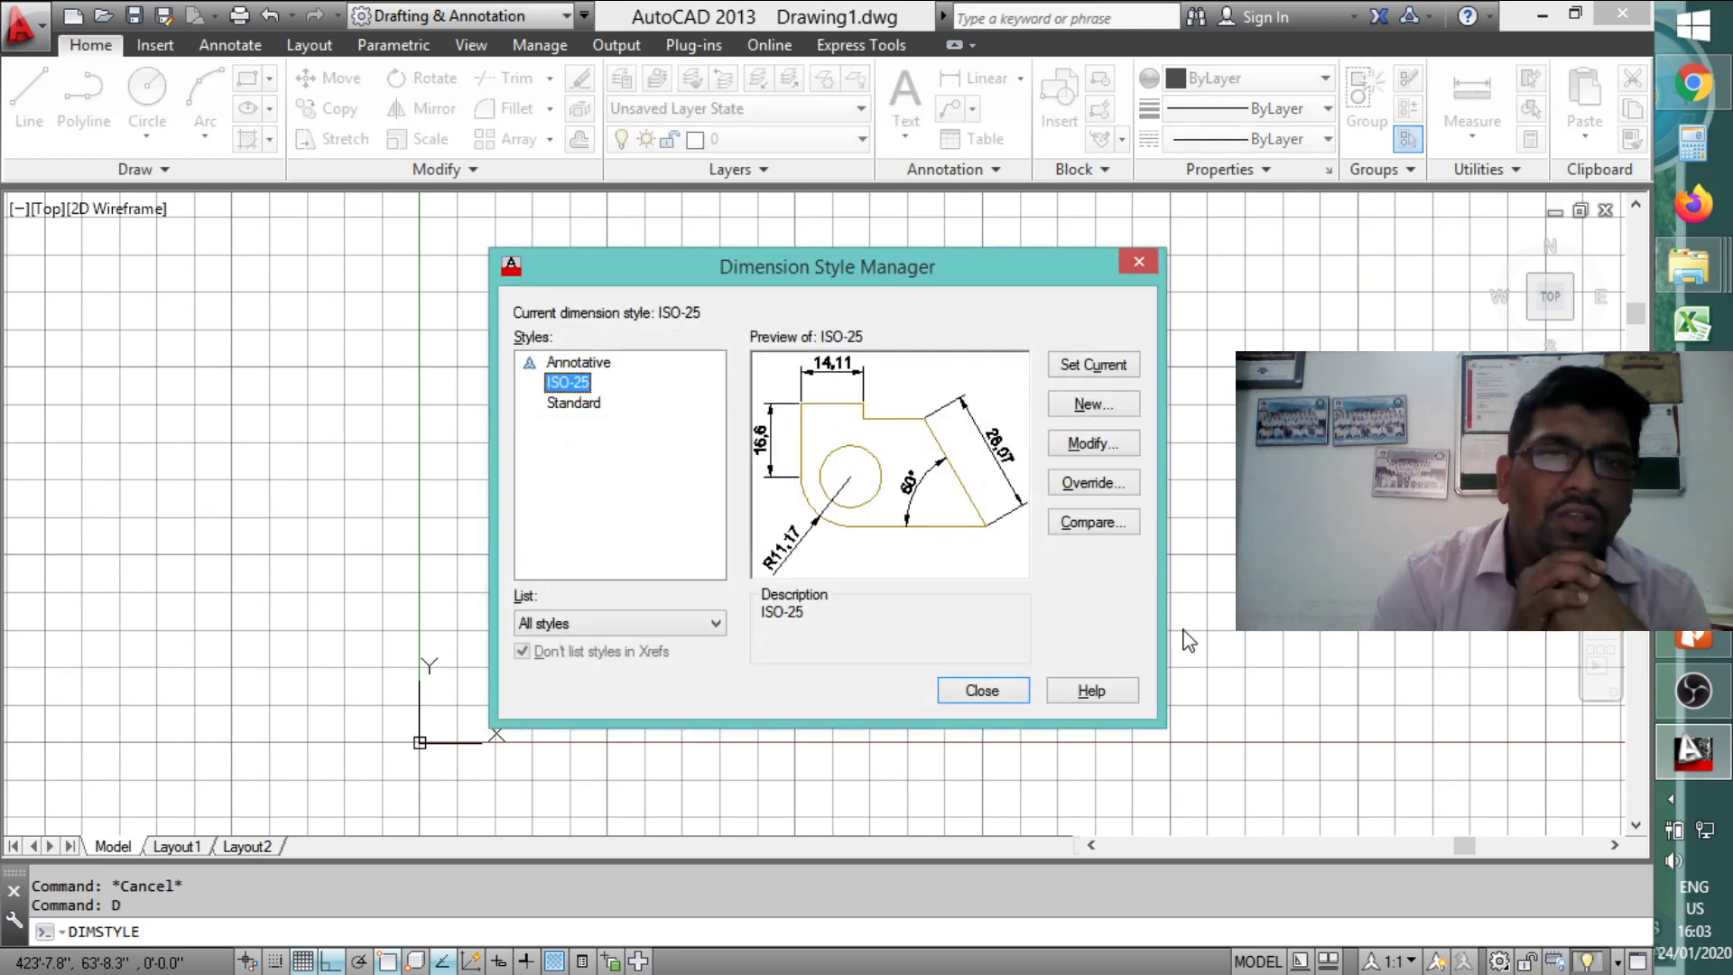
pyautogui.click(1092, 443)
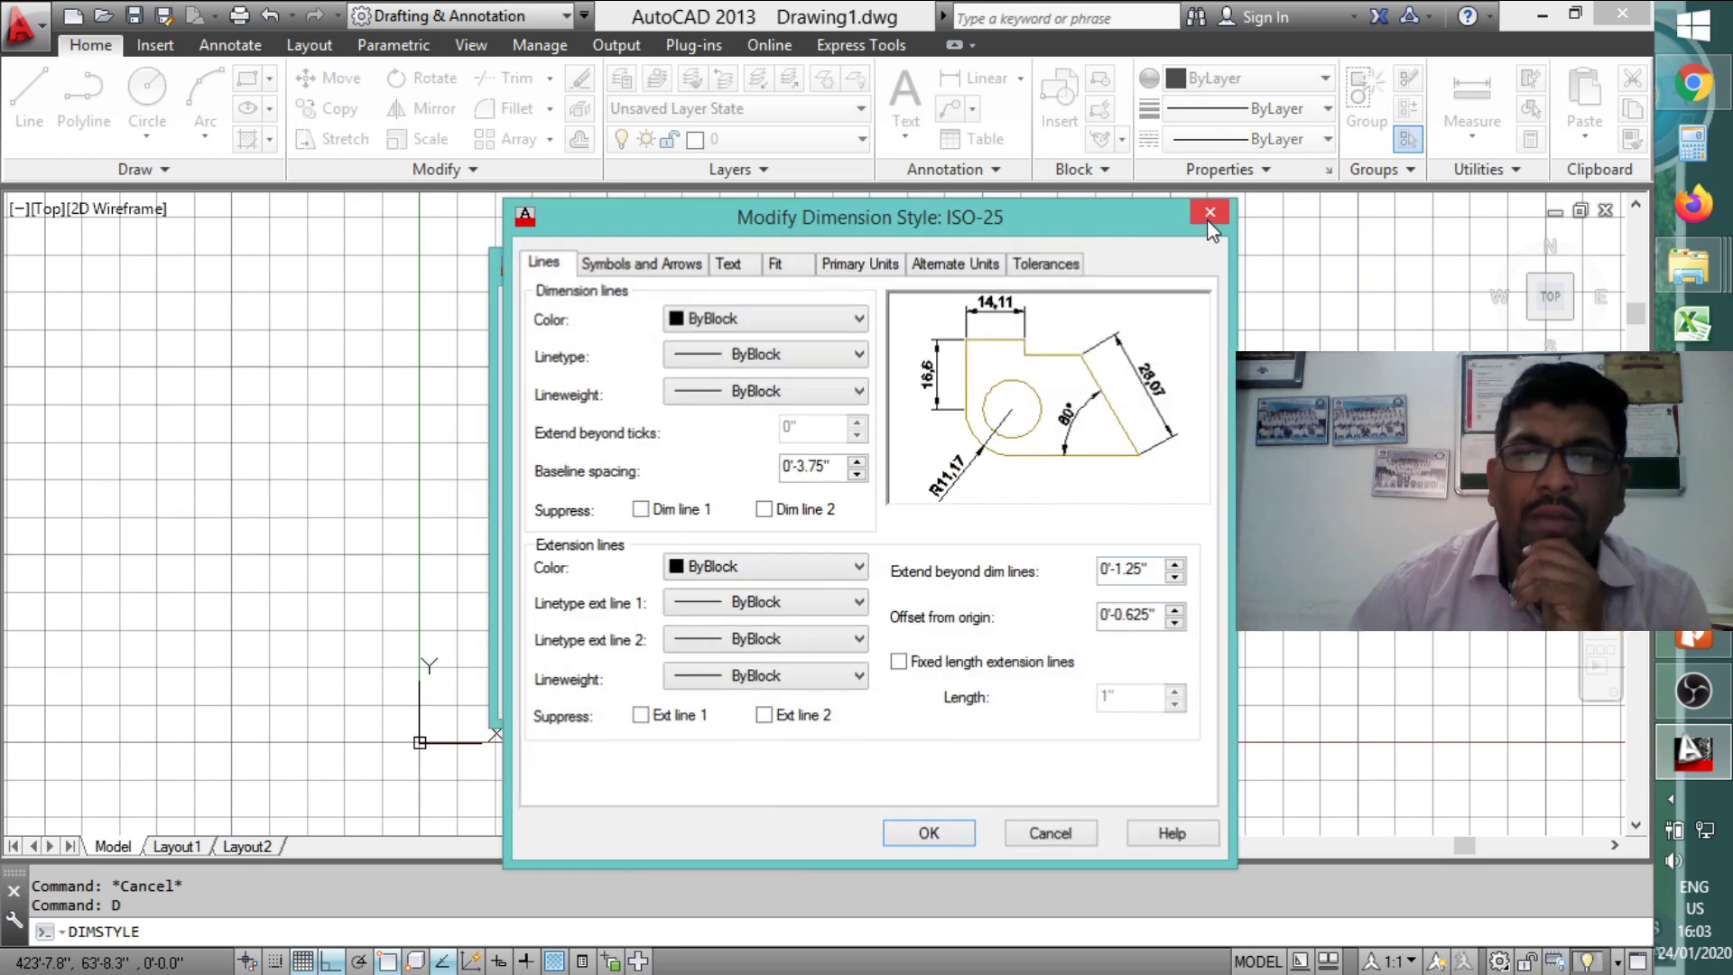
pyautogui.click(1210, 214)
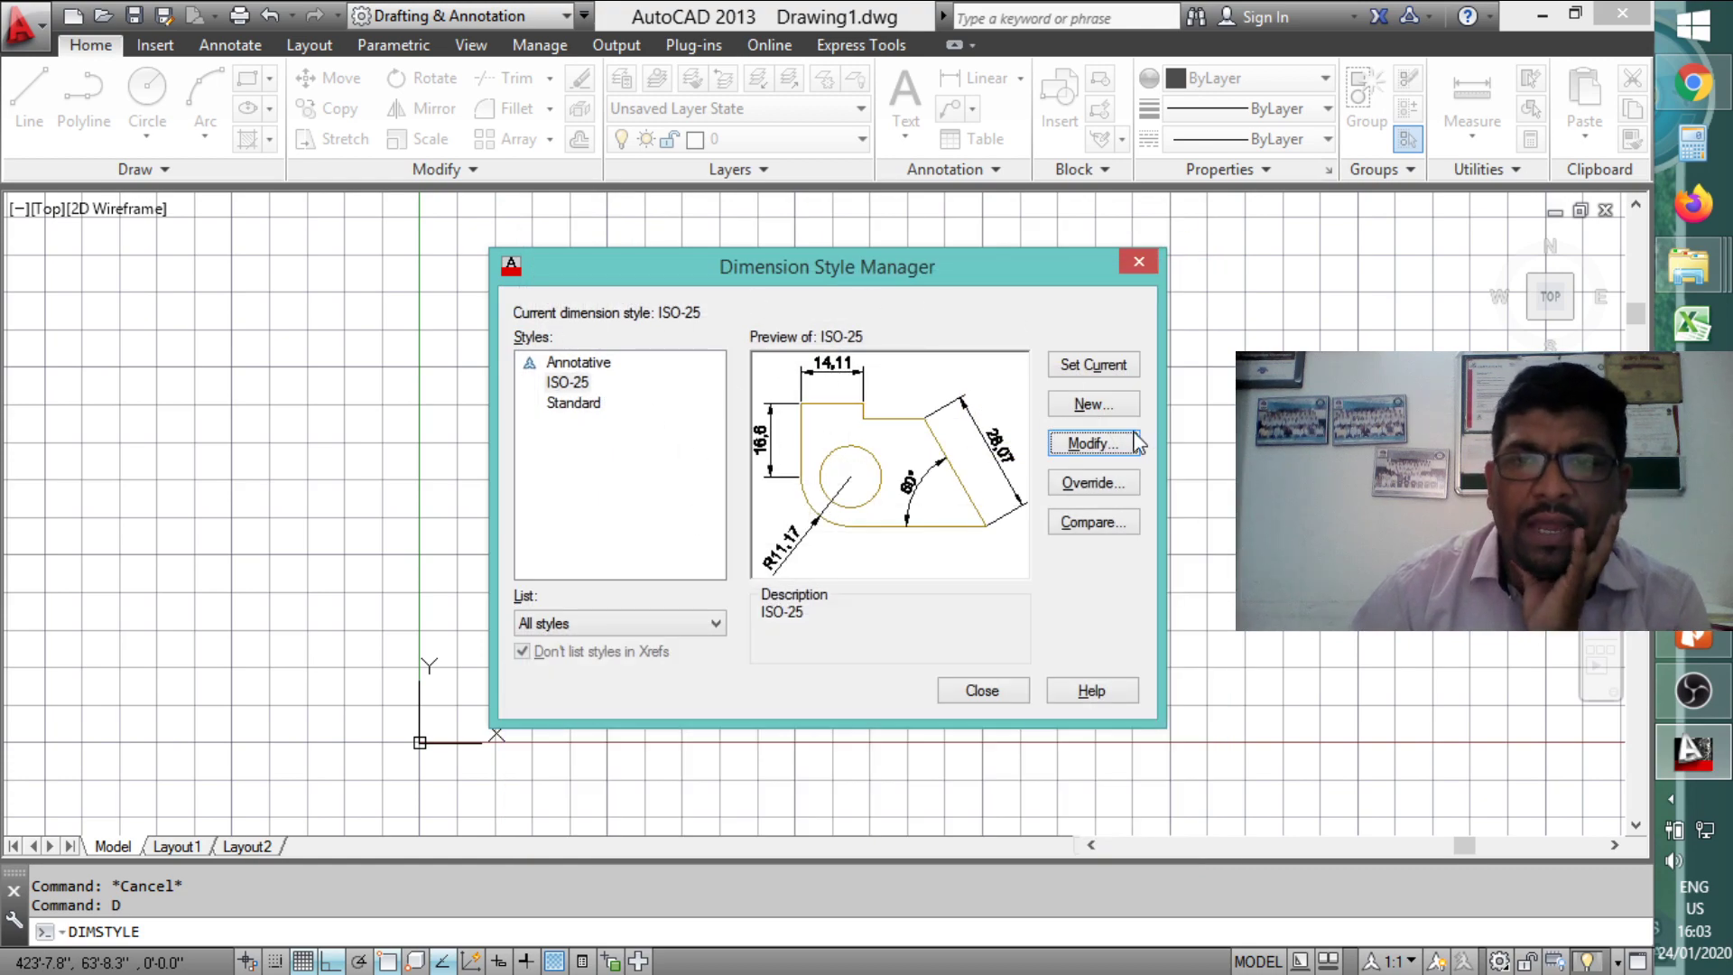
pyautogui.click(1103, 451)
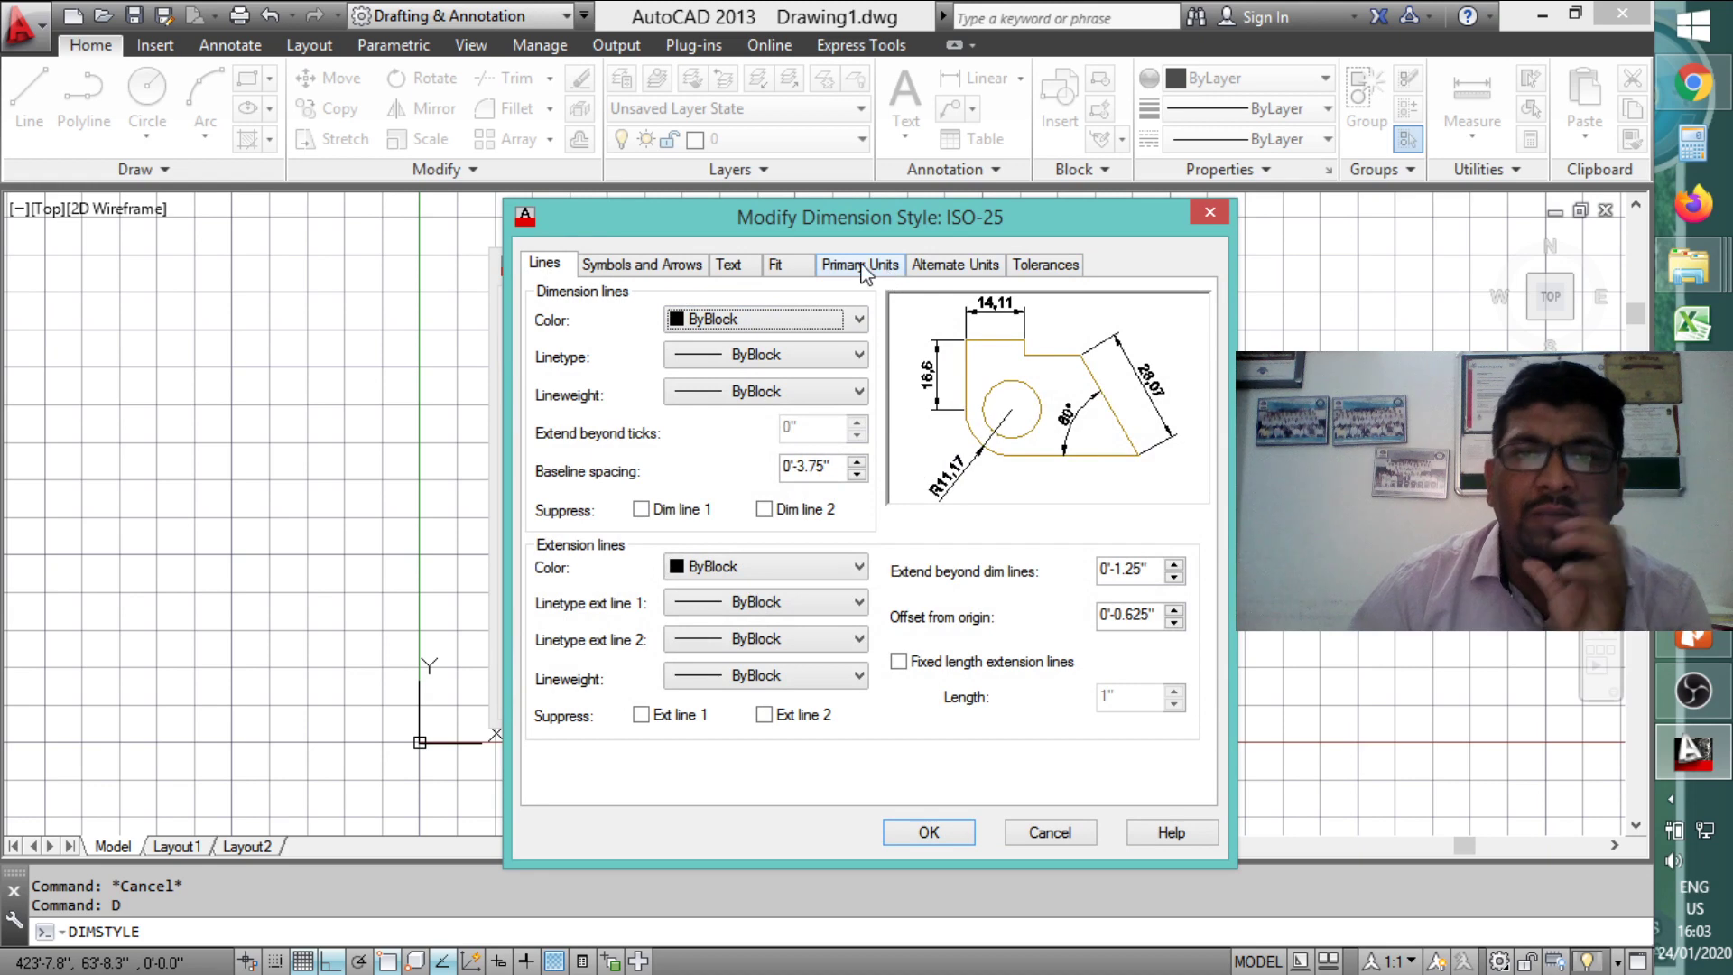
pyautogui.click(862, 266)
pyautogui.click(764, 317)
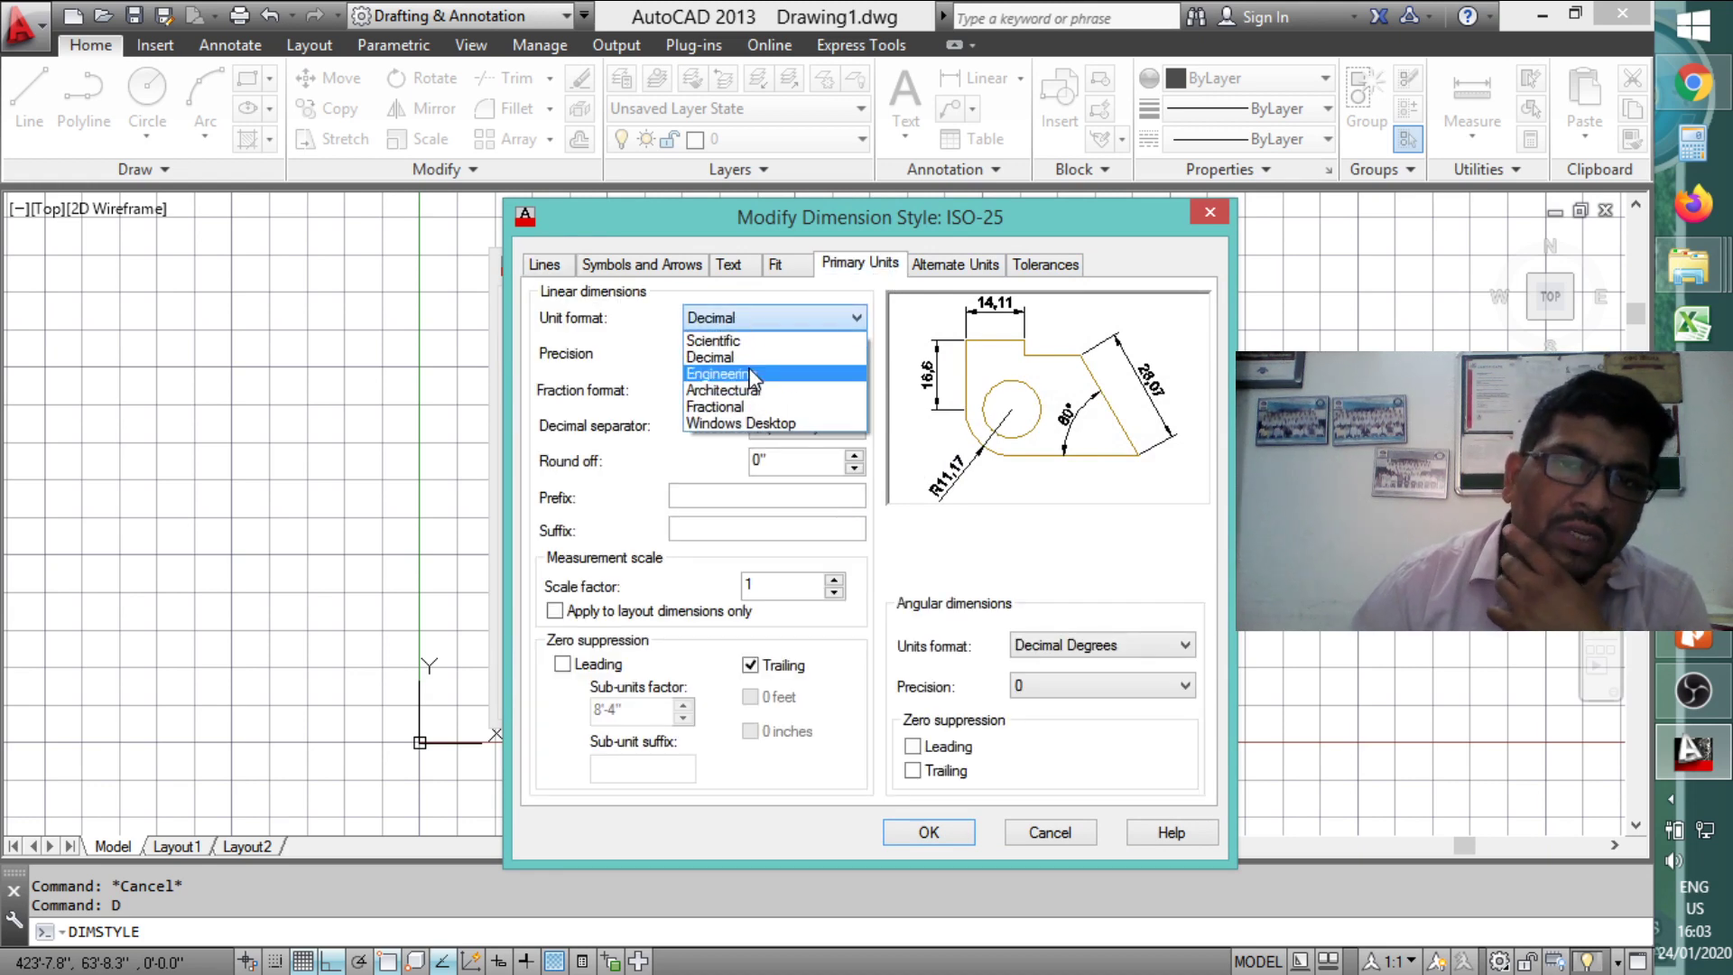
pyautogui.click(753, 374)
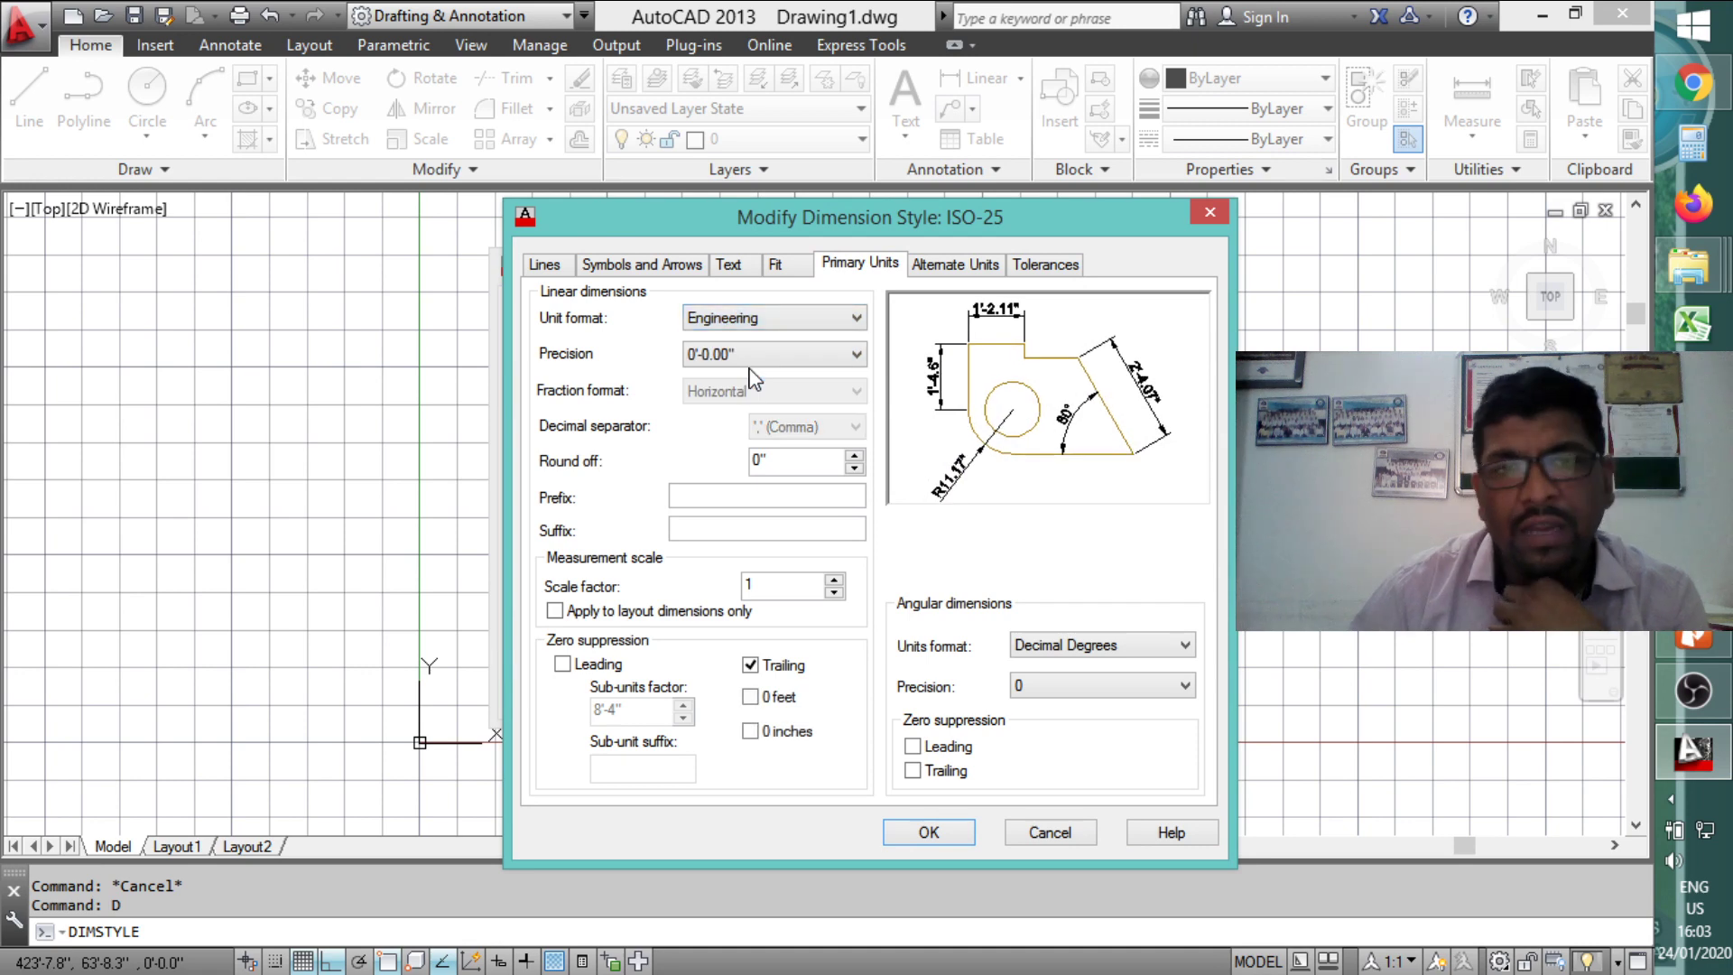
pyautogui.click(745, 356)
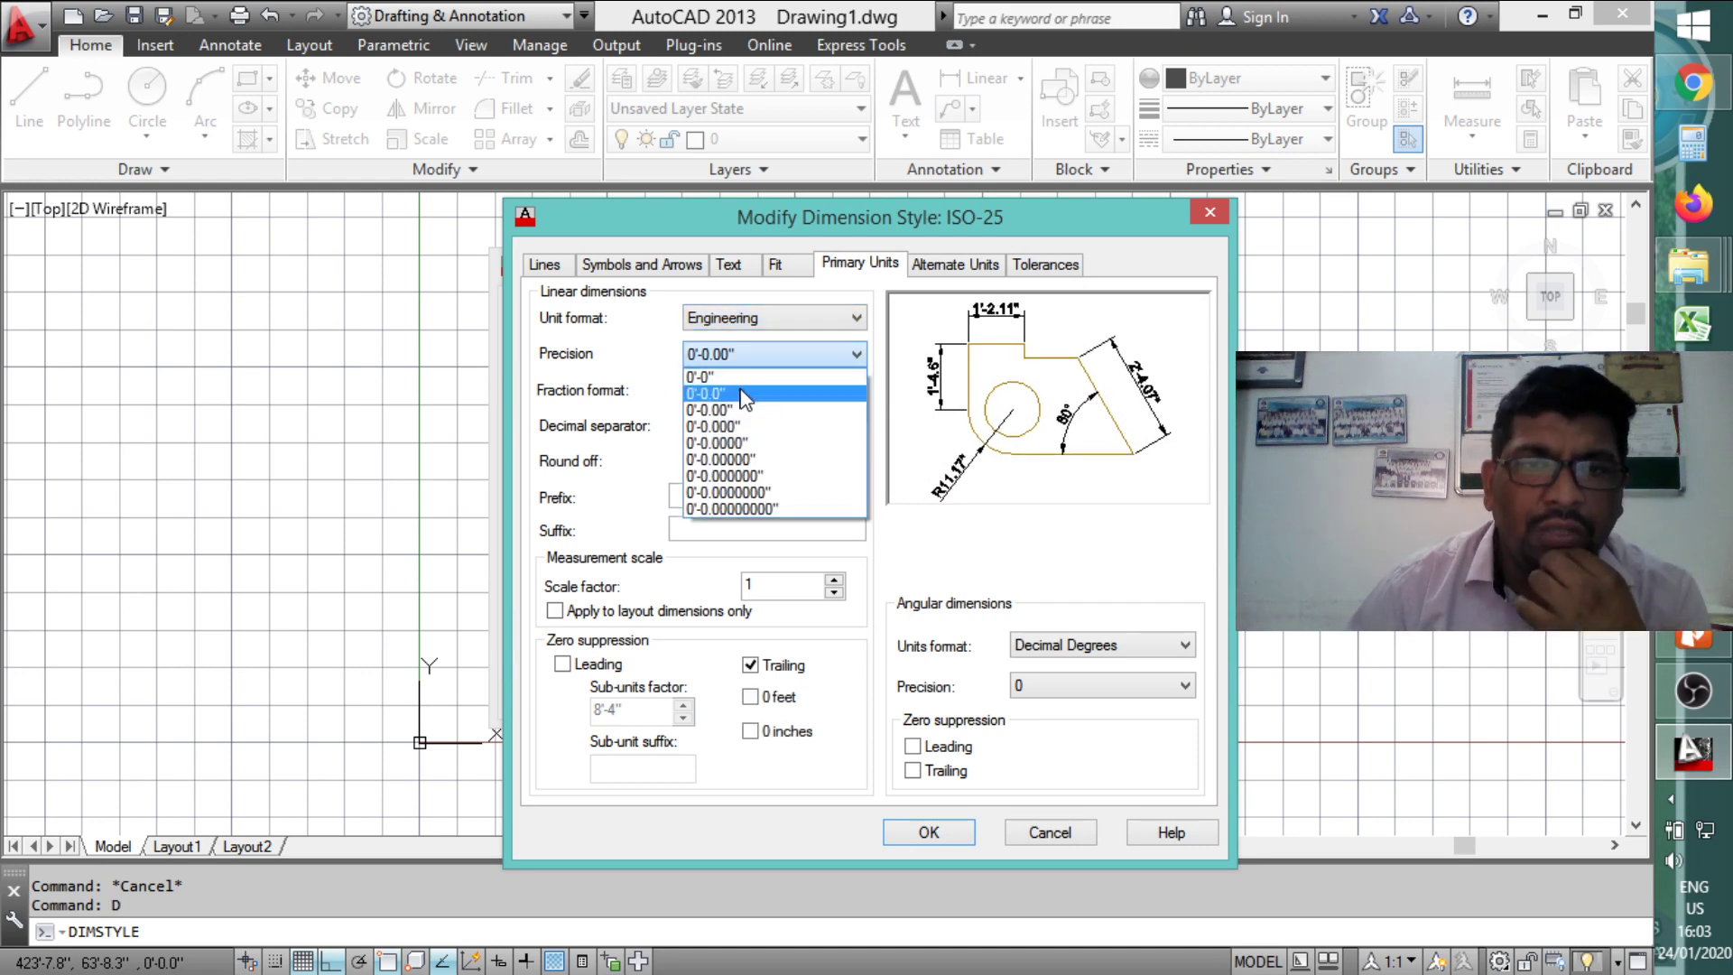
pyautogui.click(744, 394)
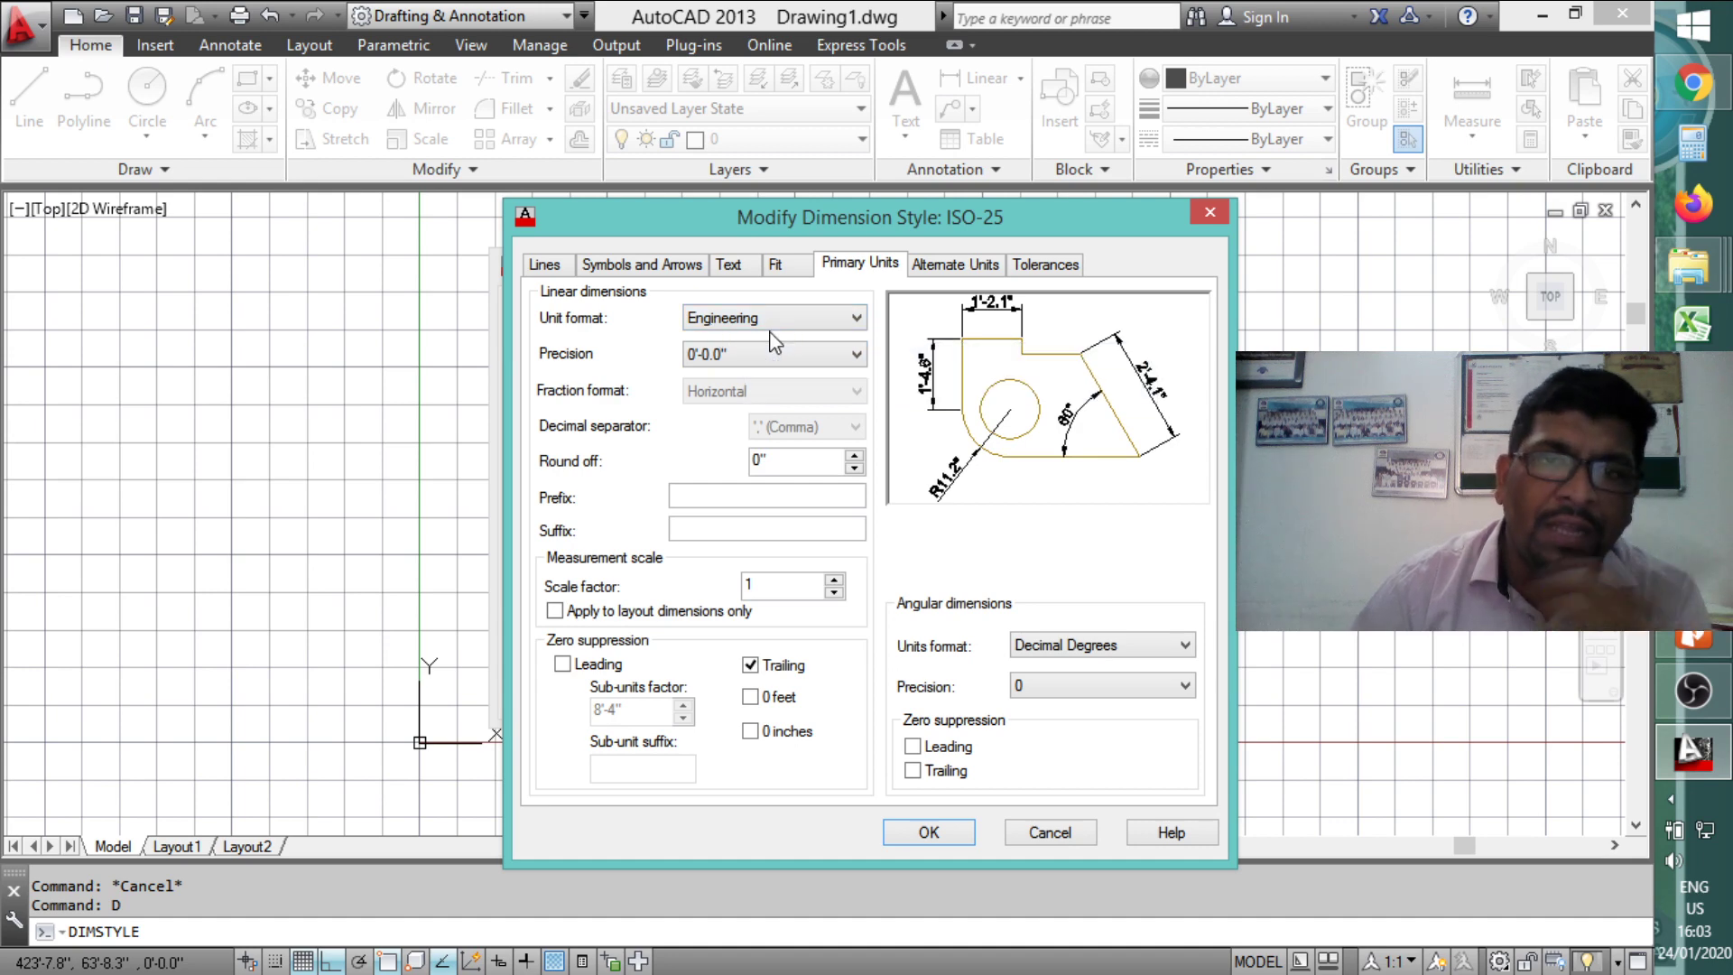
# Step: Set the ISO-25 dimension style's text height to 1'
pyautogui.click(694, 265)
pyautogui.click(740, 268)
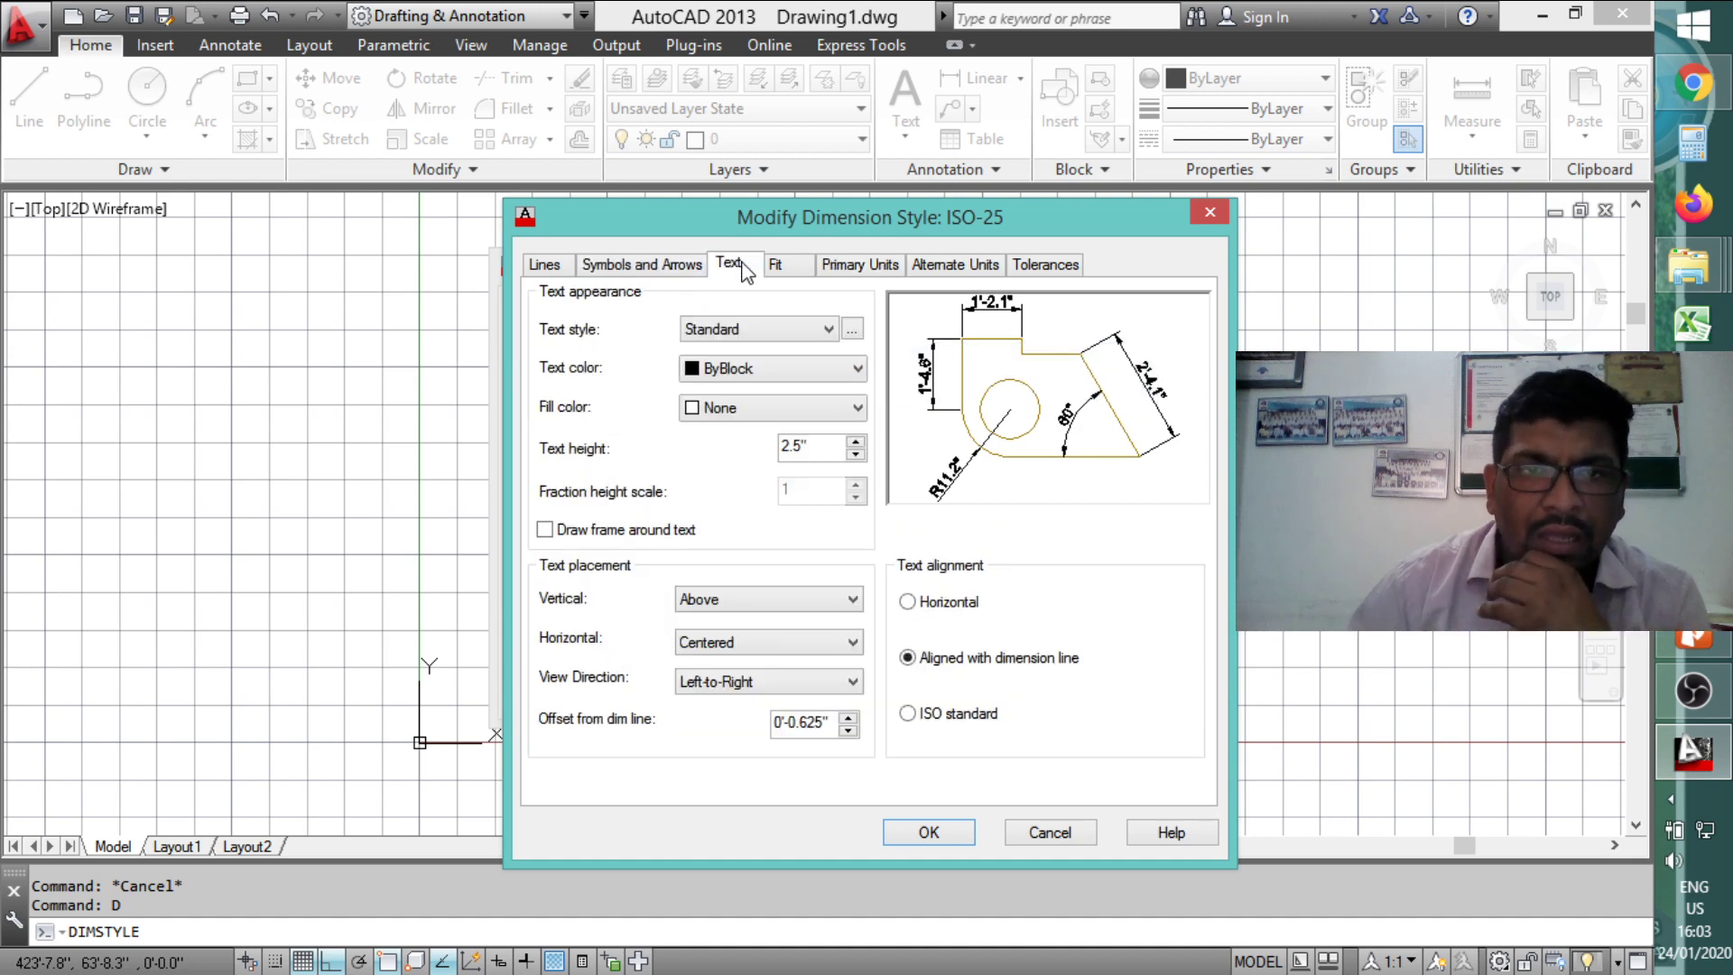
pyautogui.doubleClick(812, 446)
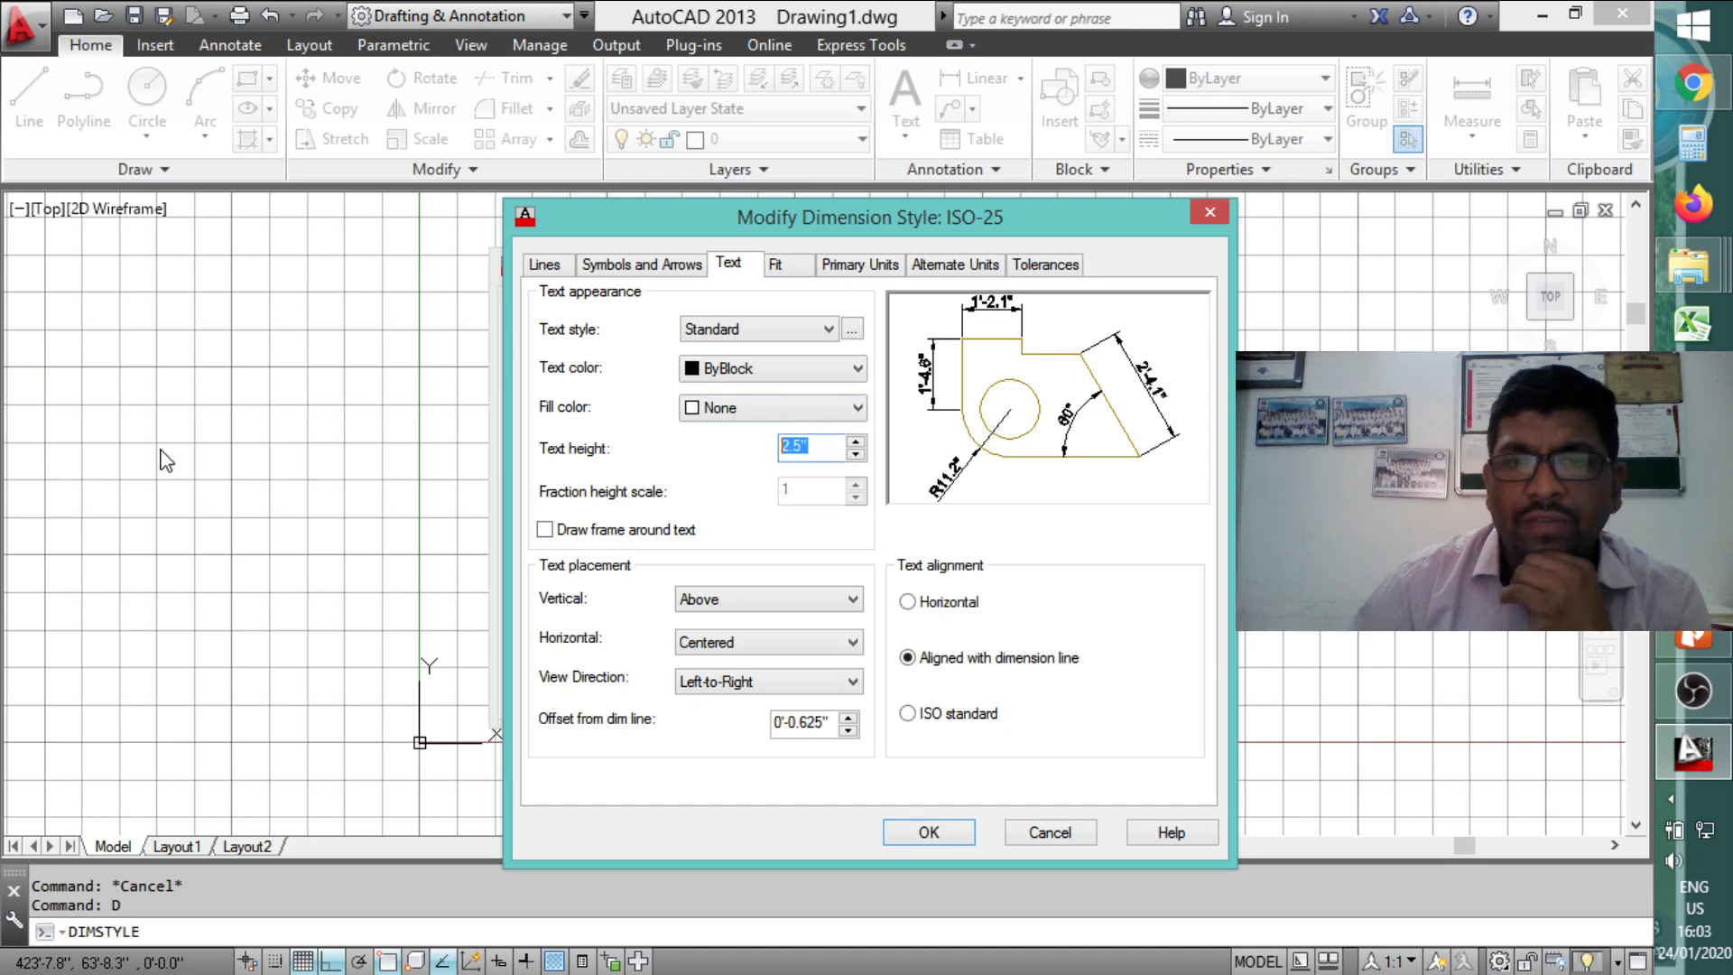
pyautogui.write('12')
pyautogui.press('BackSpace')
pyautogui.write("'")
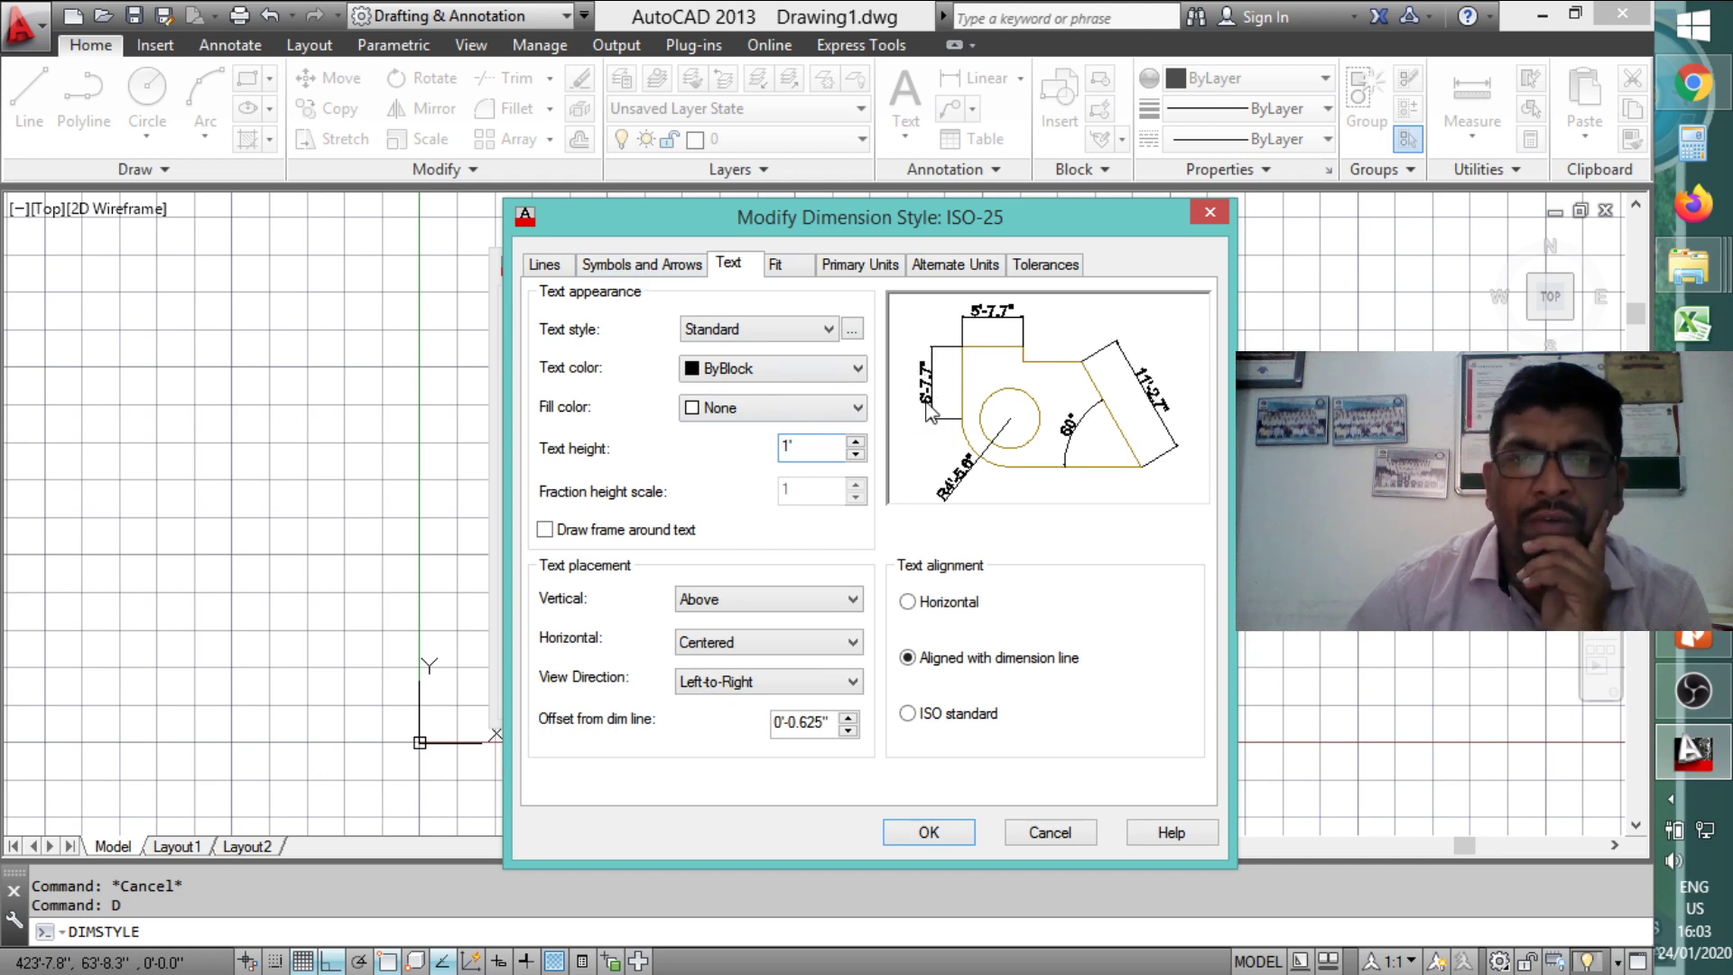
# Step: Set the dimension style's arrow size to 6" and its first and second arrowheads to Architectural tick
pyautogui.click(544, 264)
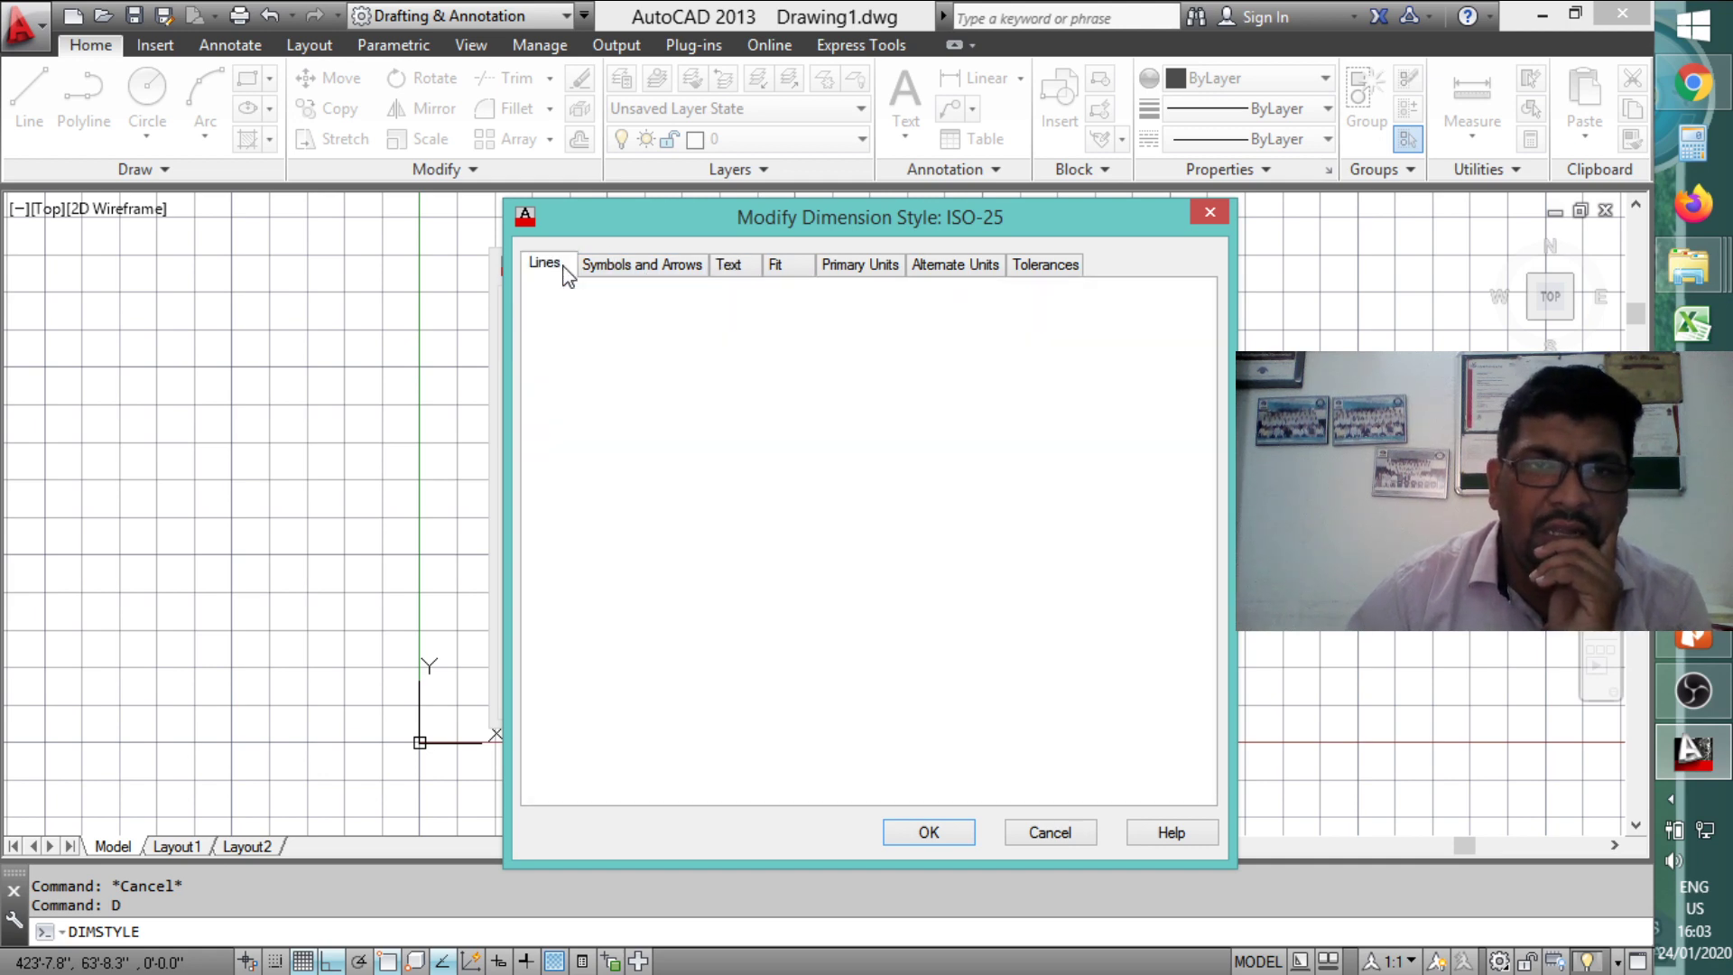
pyautogui.click(661, 268)
pyautogui.doubleClick(600, 516)
pyautogui.write('6')
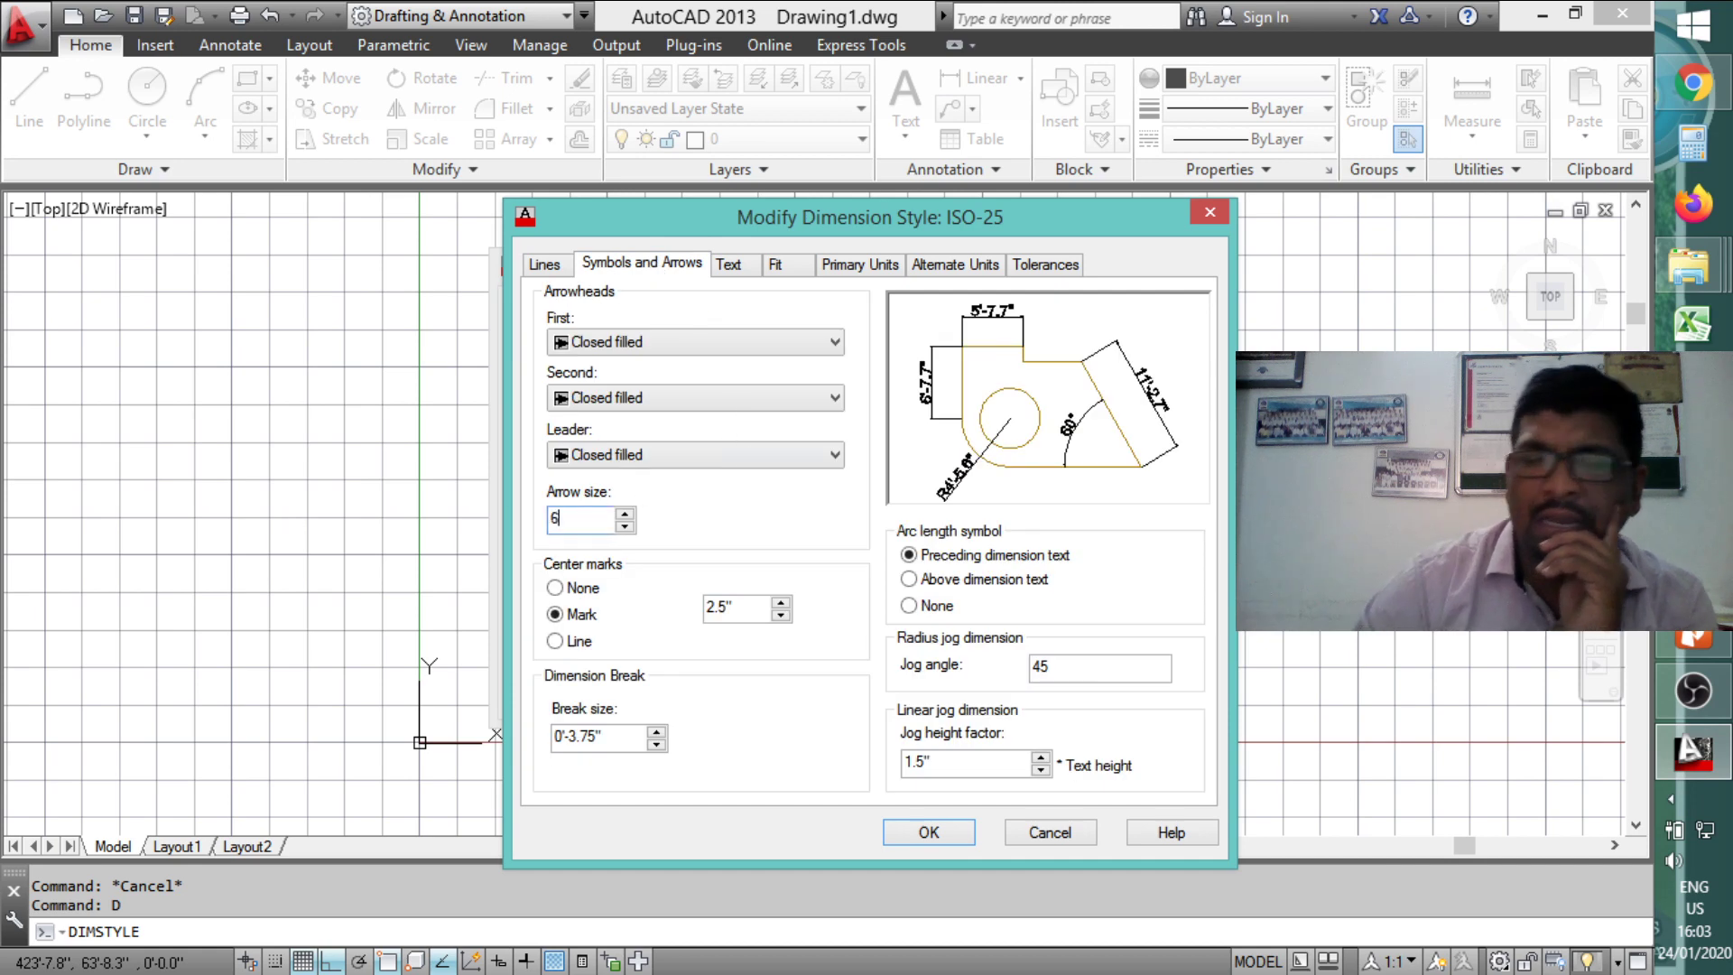
pyautogui.click(646, 345)
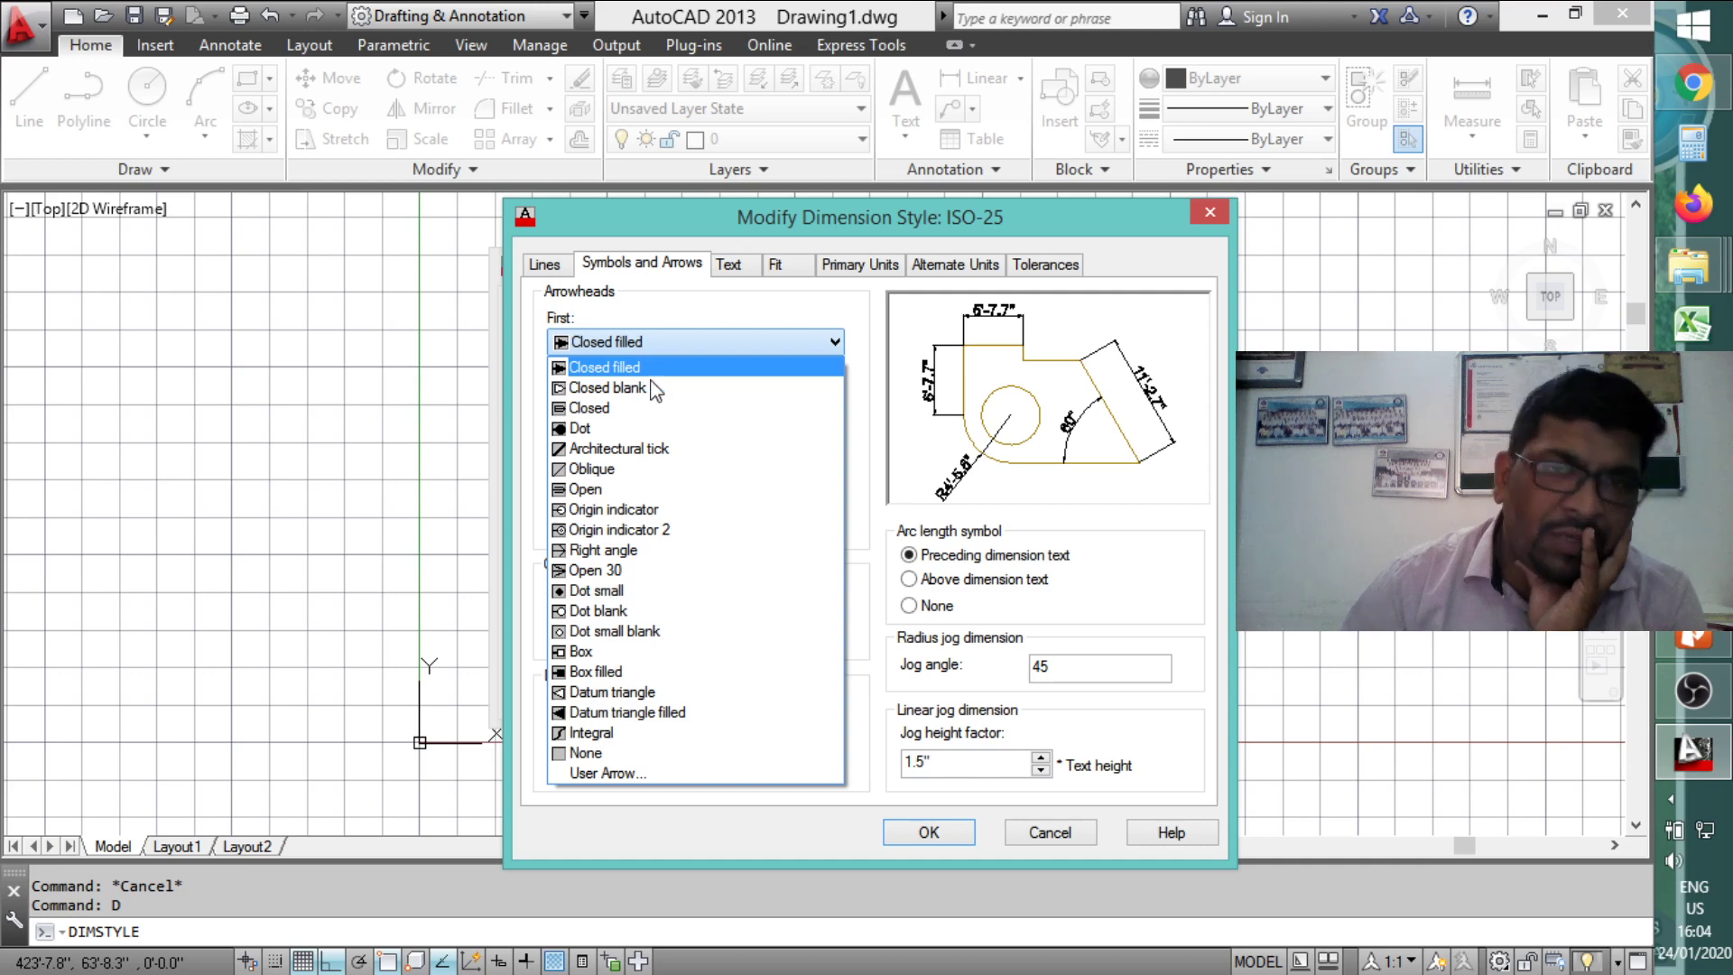
pyautogui.click(637, 451)
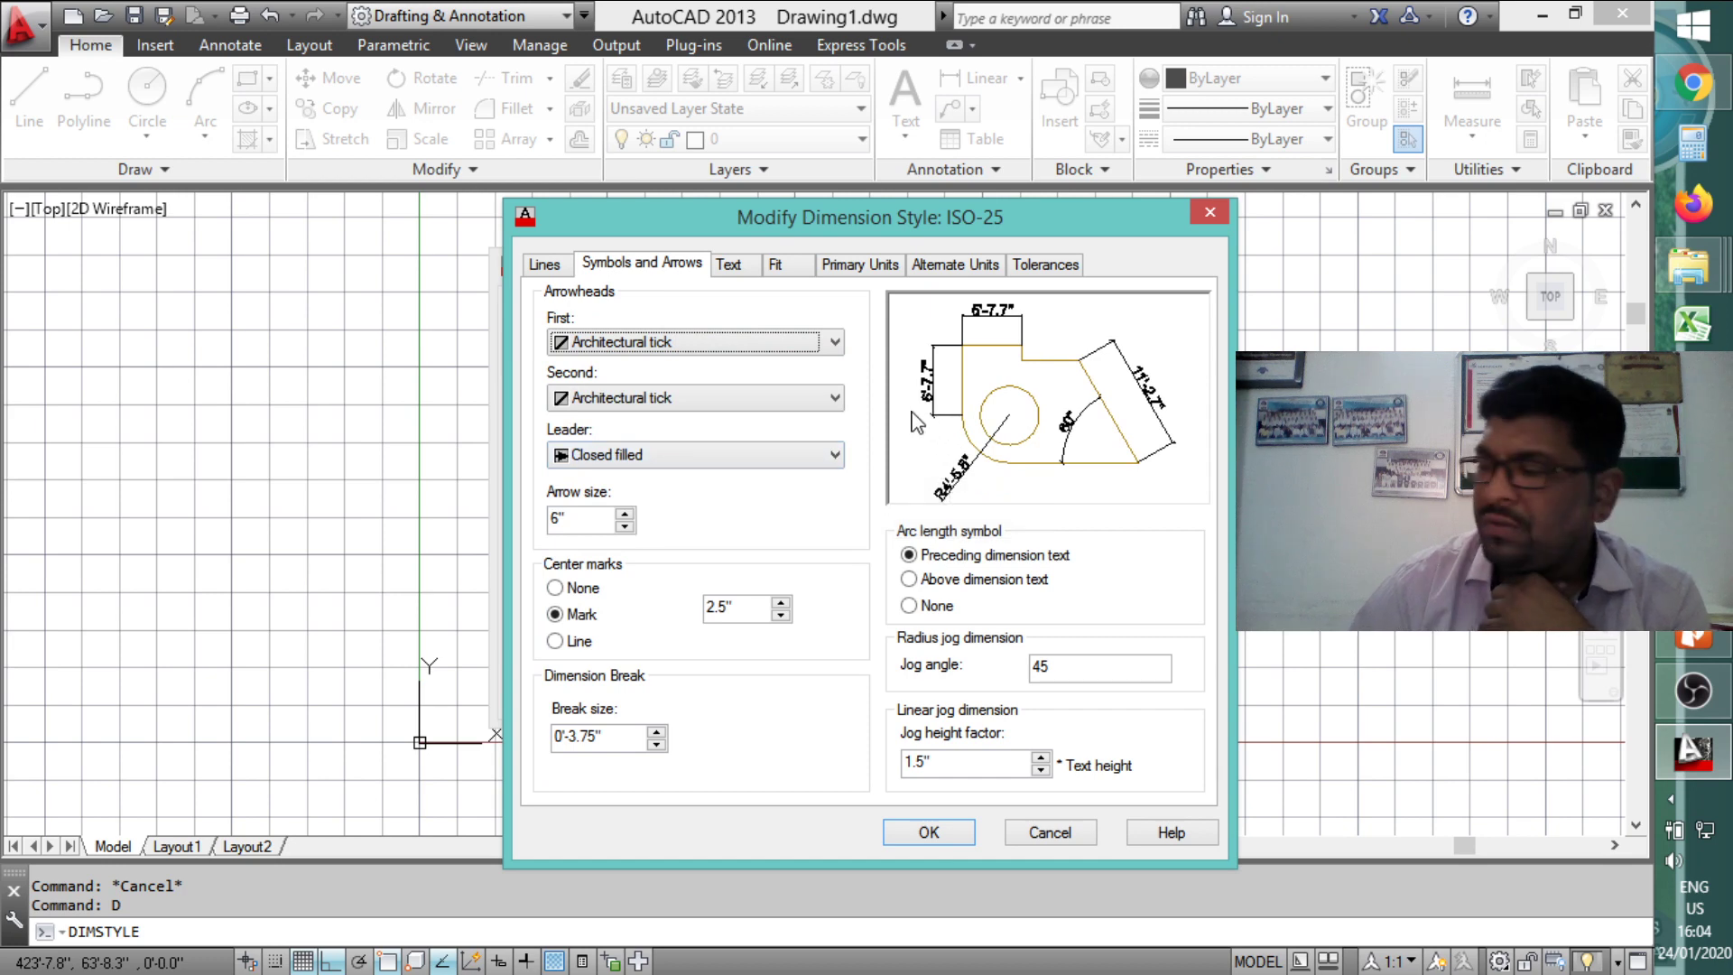
# Step: Review the ISO-25 primary units and arrow settings, apply the style changes and close the Dimension Style Manager
pyautogui.click(551, 264)
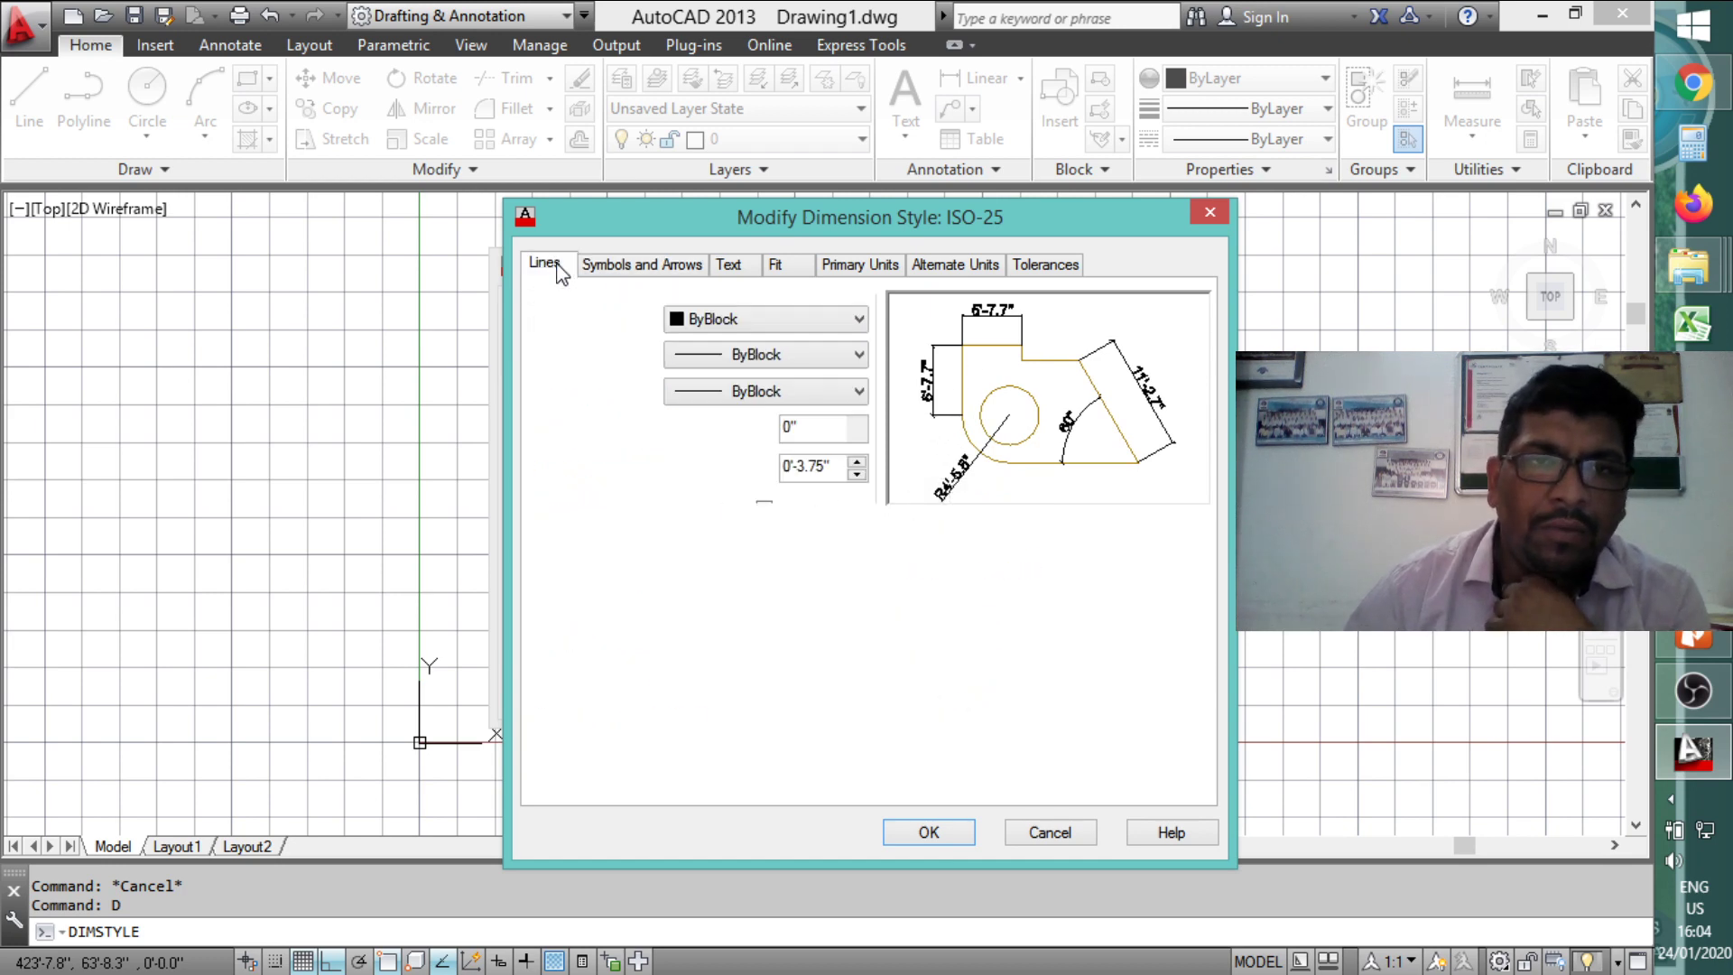
pyautogui.click(693, 269)
pyautogui.click(839, 265)
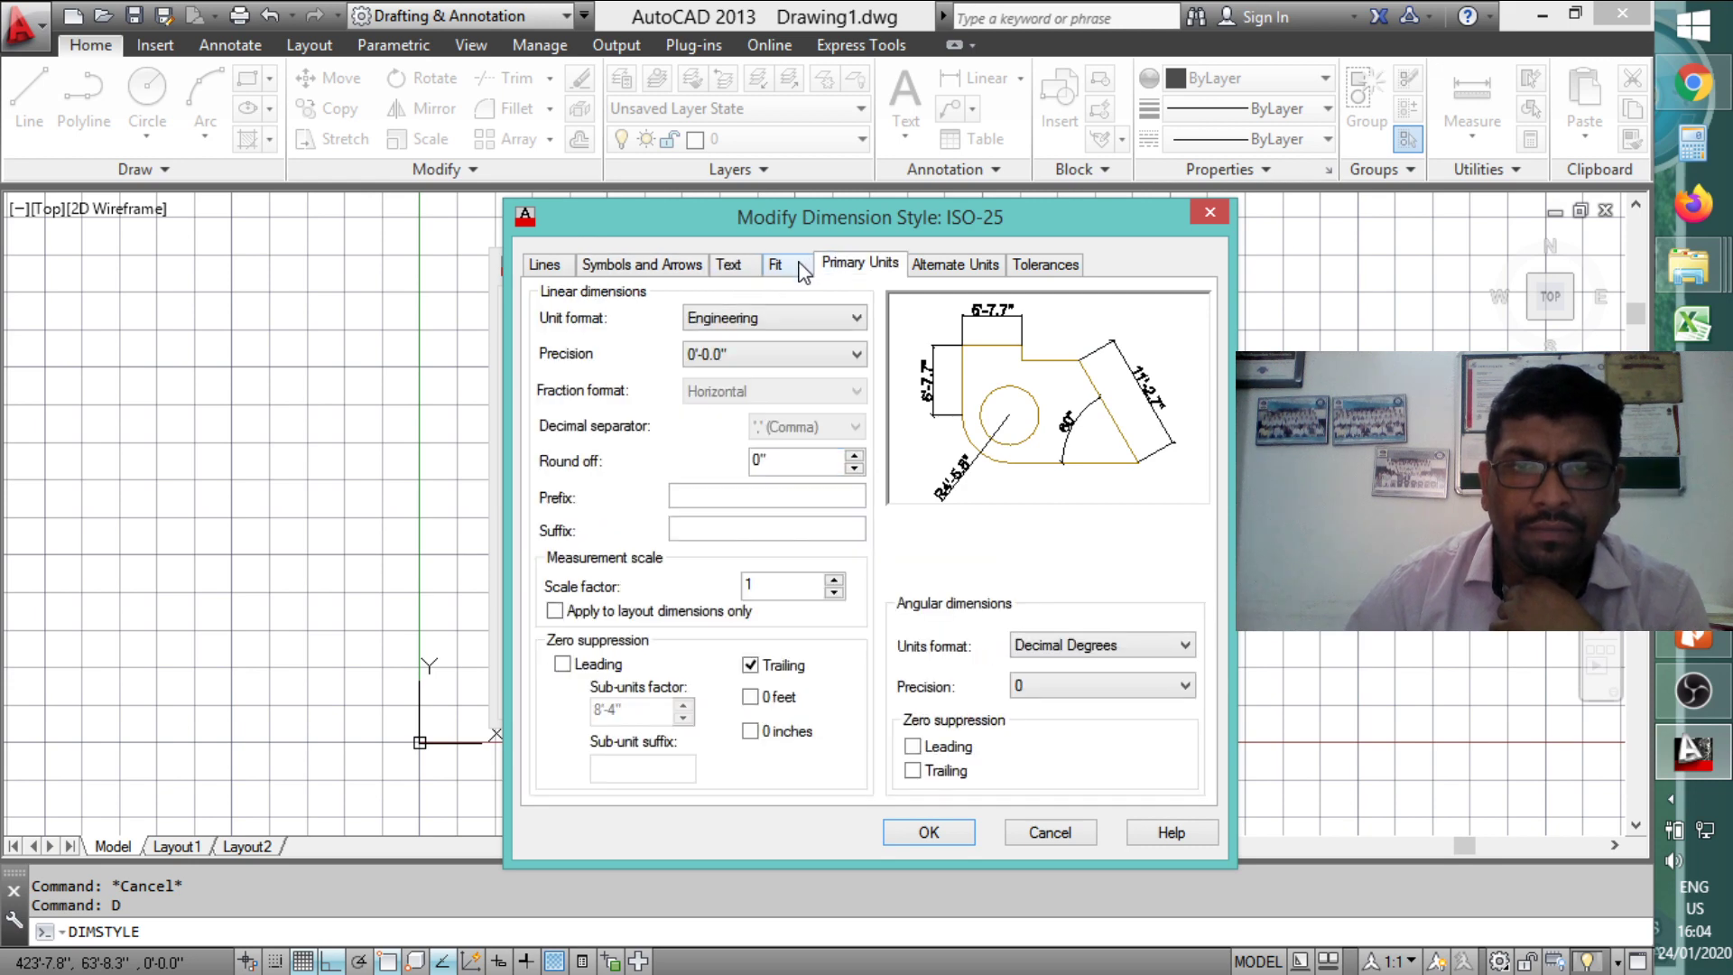
pyautogui.click(641, 265)
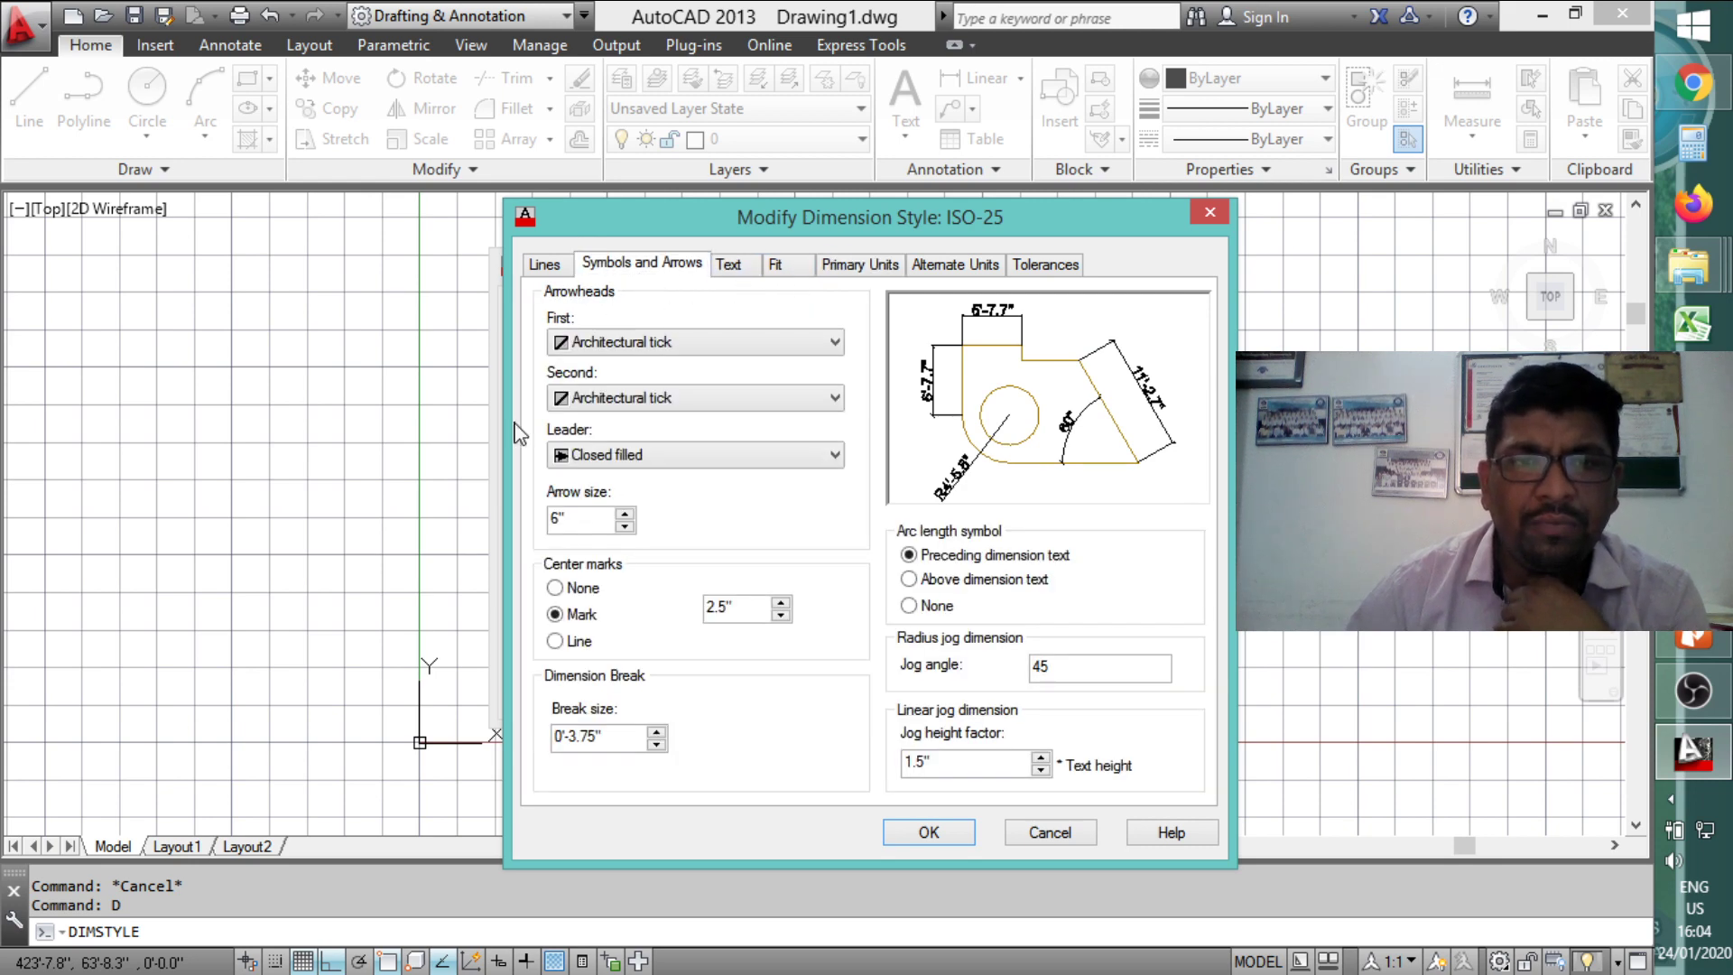
pyautogui.click(924, 832)
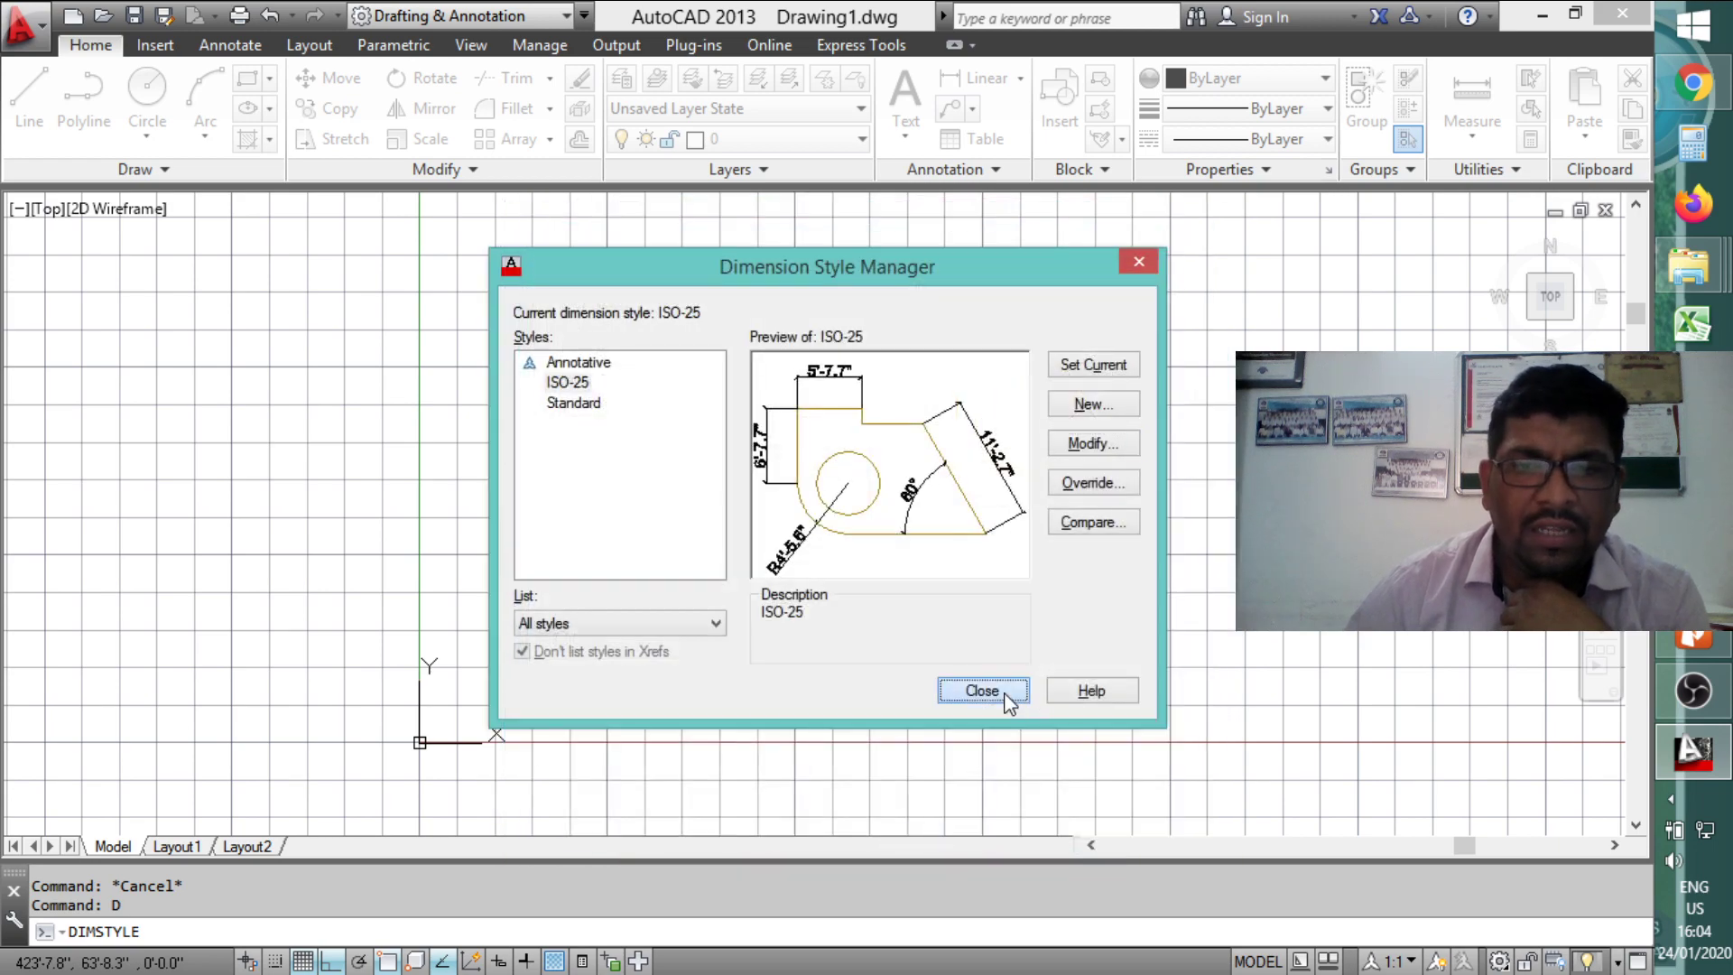
pyautogui.click(1006, 698)
# Step: Inspect the dimension text, and erase the long horizontal line together with its dimension
pyautogui.scroll(5, 743, 406)
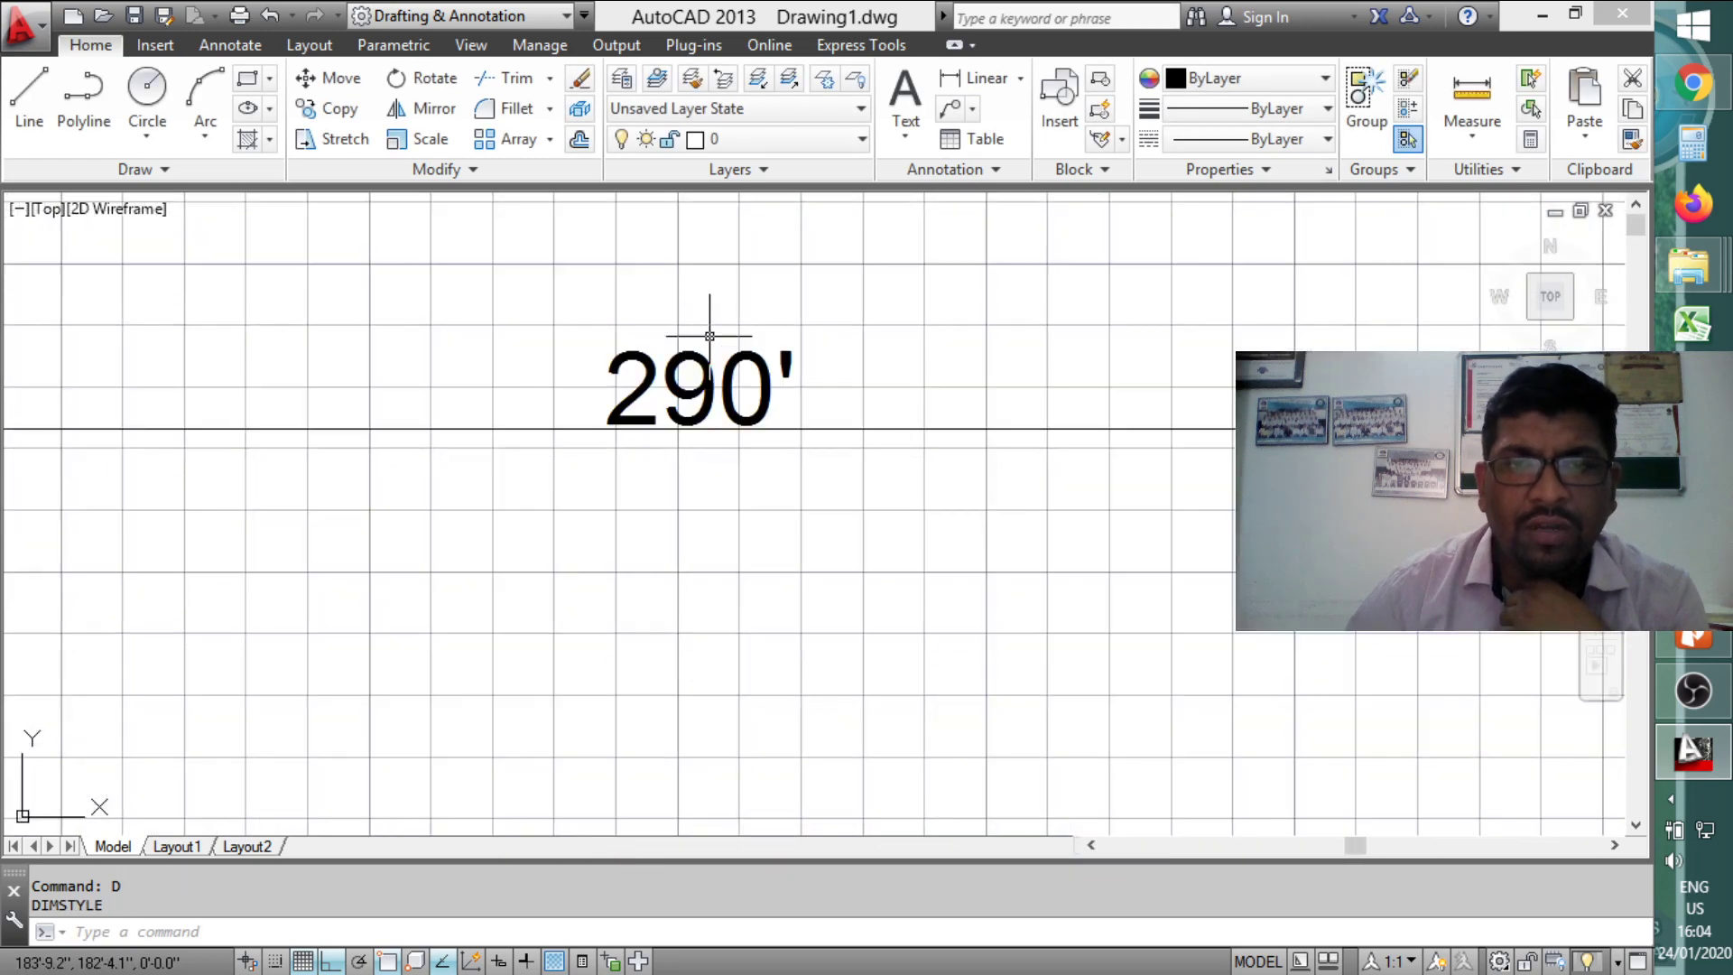
pyautogui.scroll(-5, 709, 336)
pyautogui.click(858, 414)
pyautogui.click(784, 535)
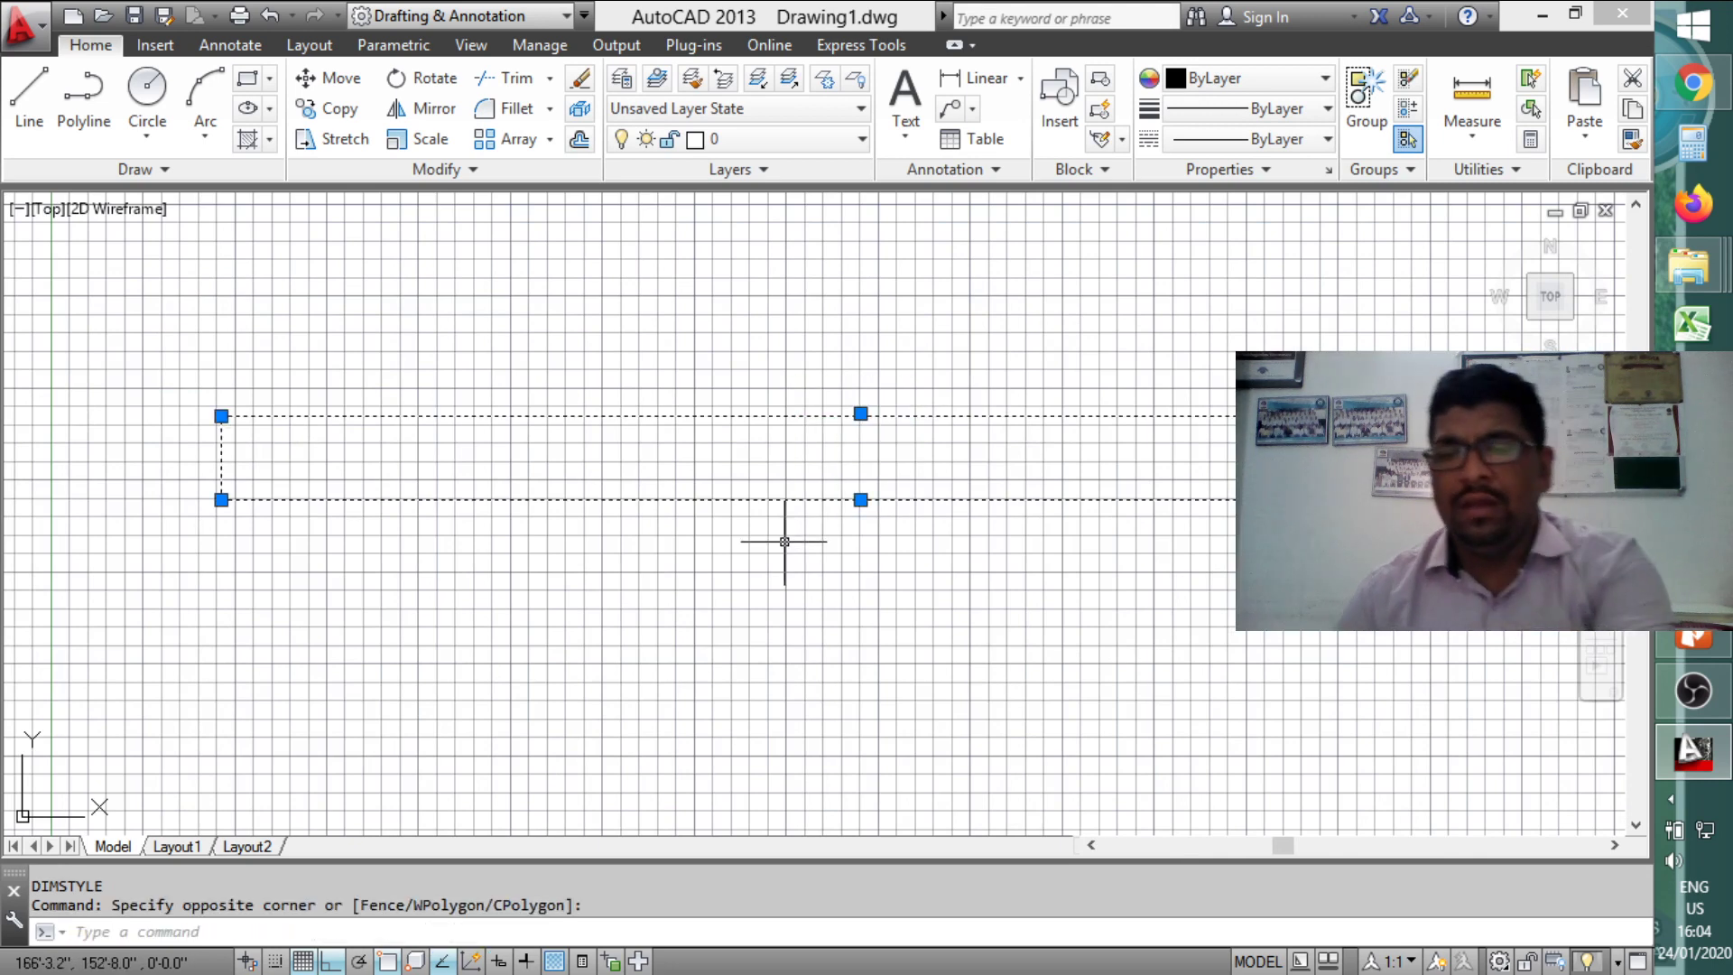
pyautogui.press('Delete')
# Step: Draw a horizontal line 10' long above the X axis with the Line command
pyautogui.write('l')
pyautogui.press('Return')
pyautogui.click(304, 439)
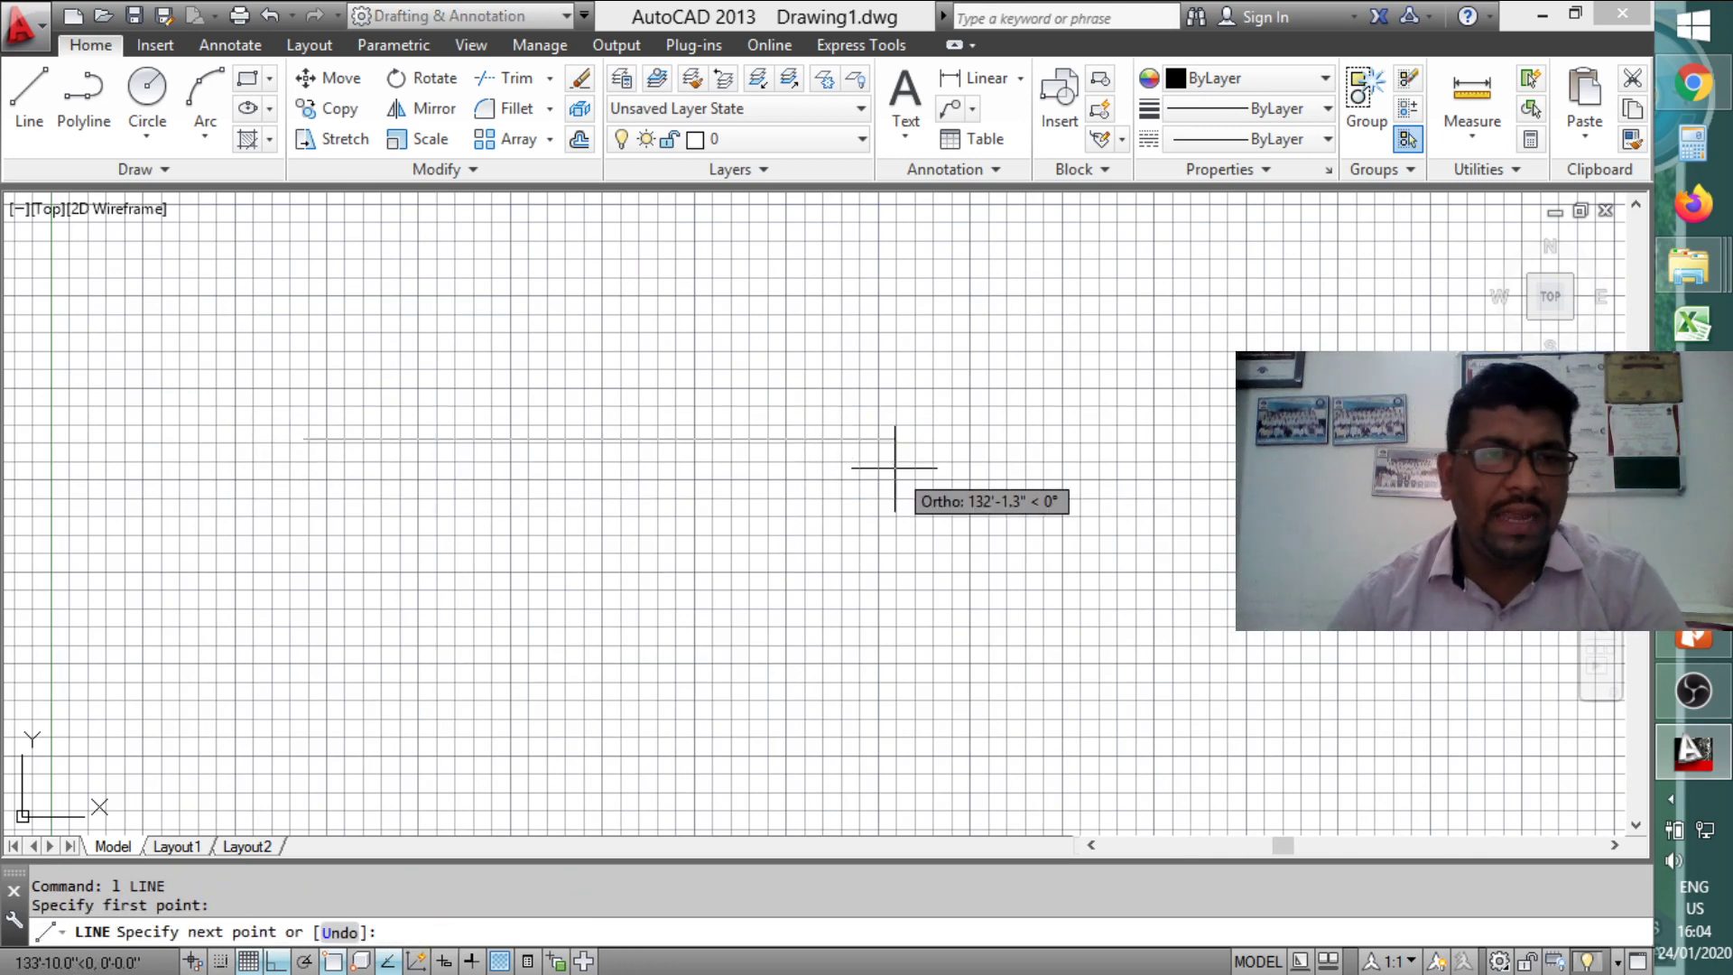
pyautogui.write("10'")
pyautogui.press('Return')
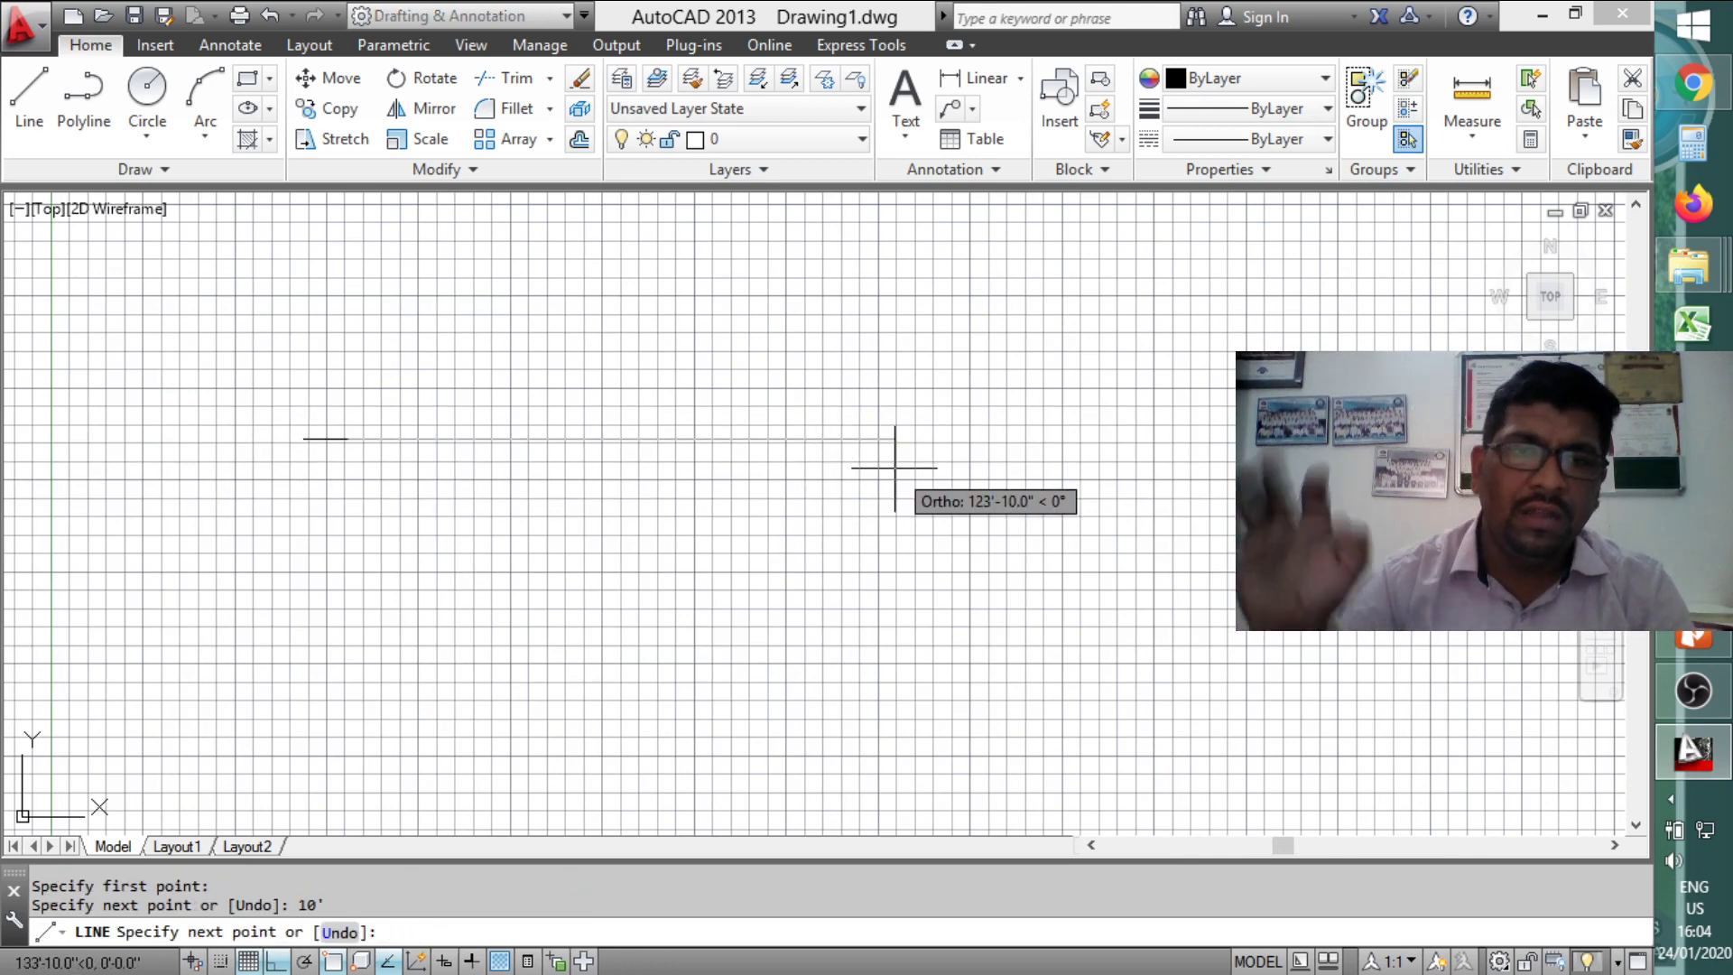
pyautogui.press('Return')
# Step: Add a linear dimension to the 10' line by selecting the line, placing the dimension just above it
pyautogui.scroll(5, 451, 450)
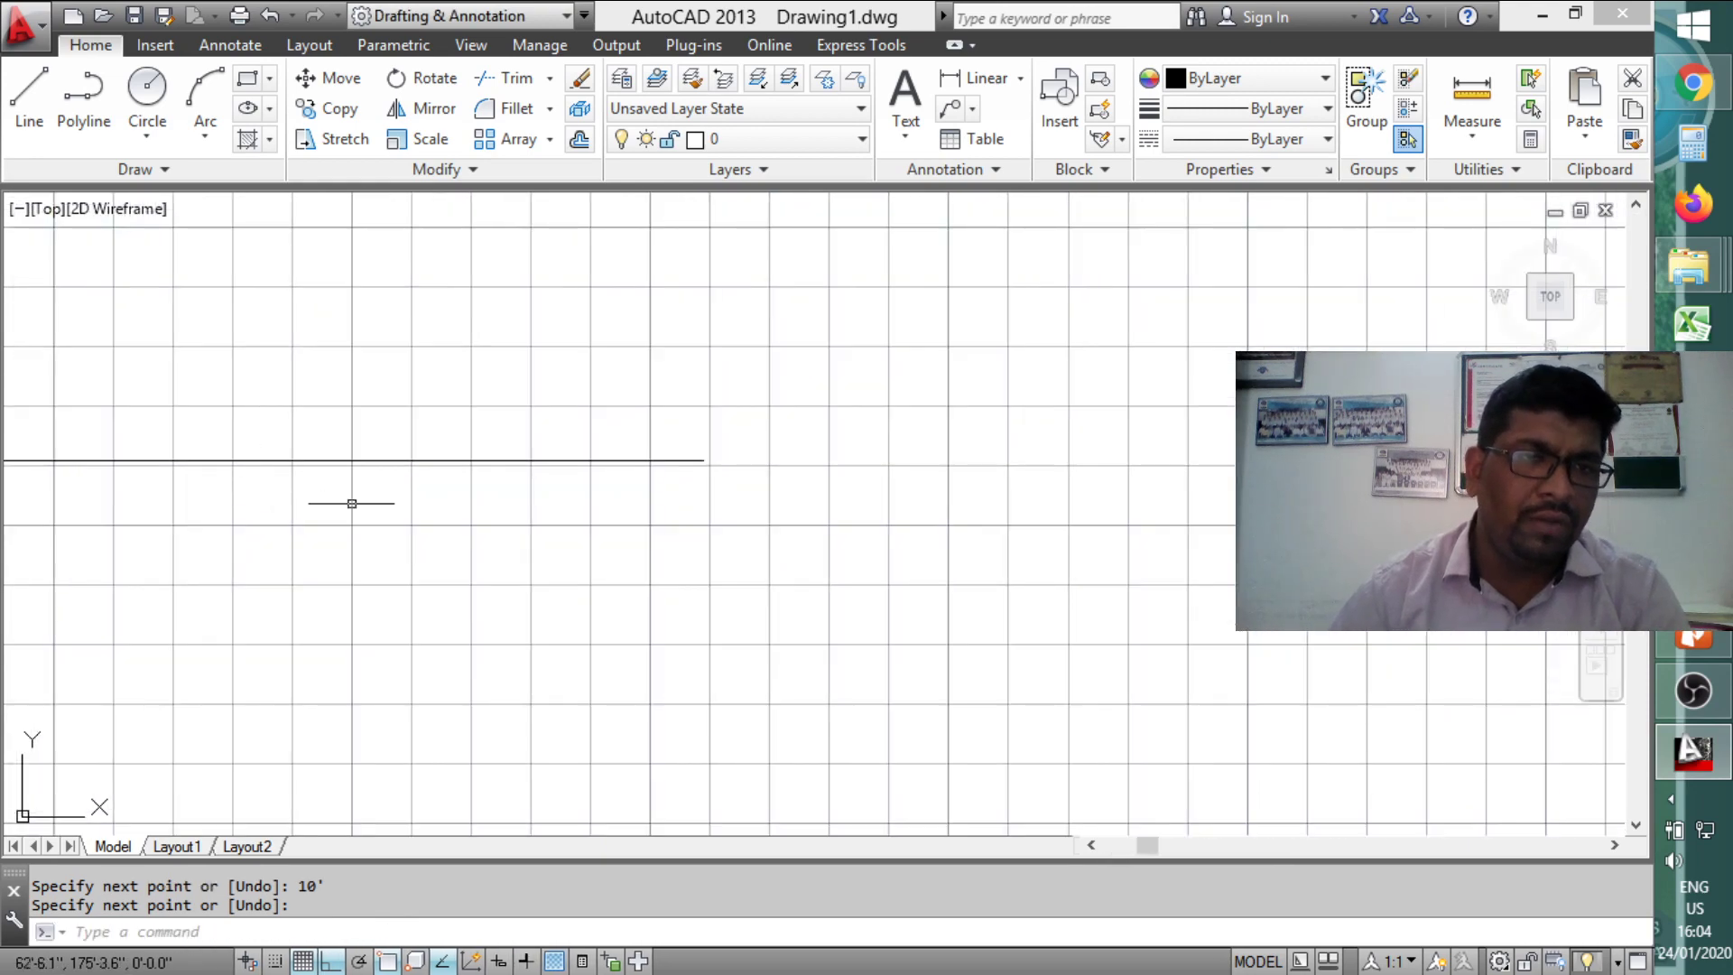
pyautogui.click(975, 73)
pyautogui.press('Return')
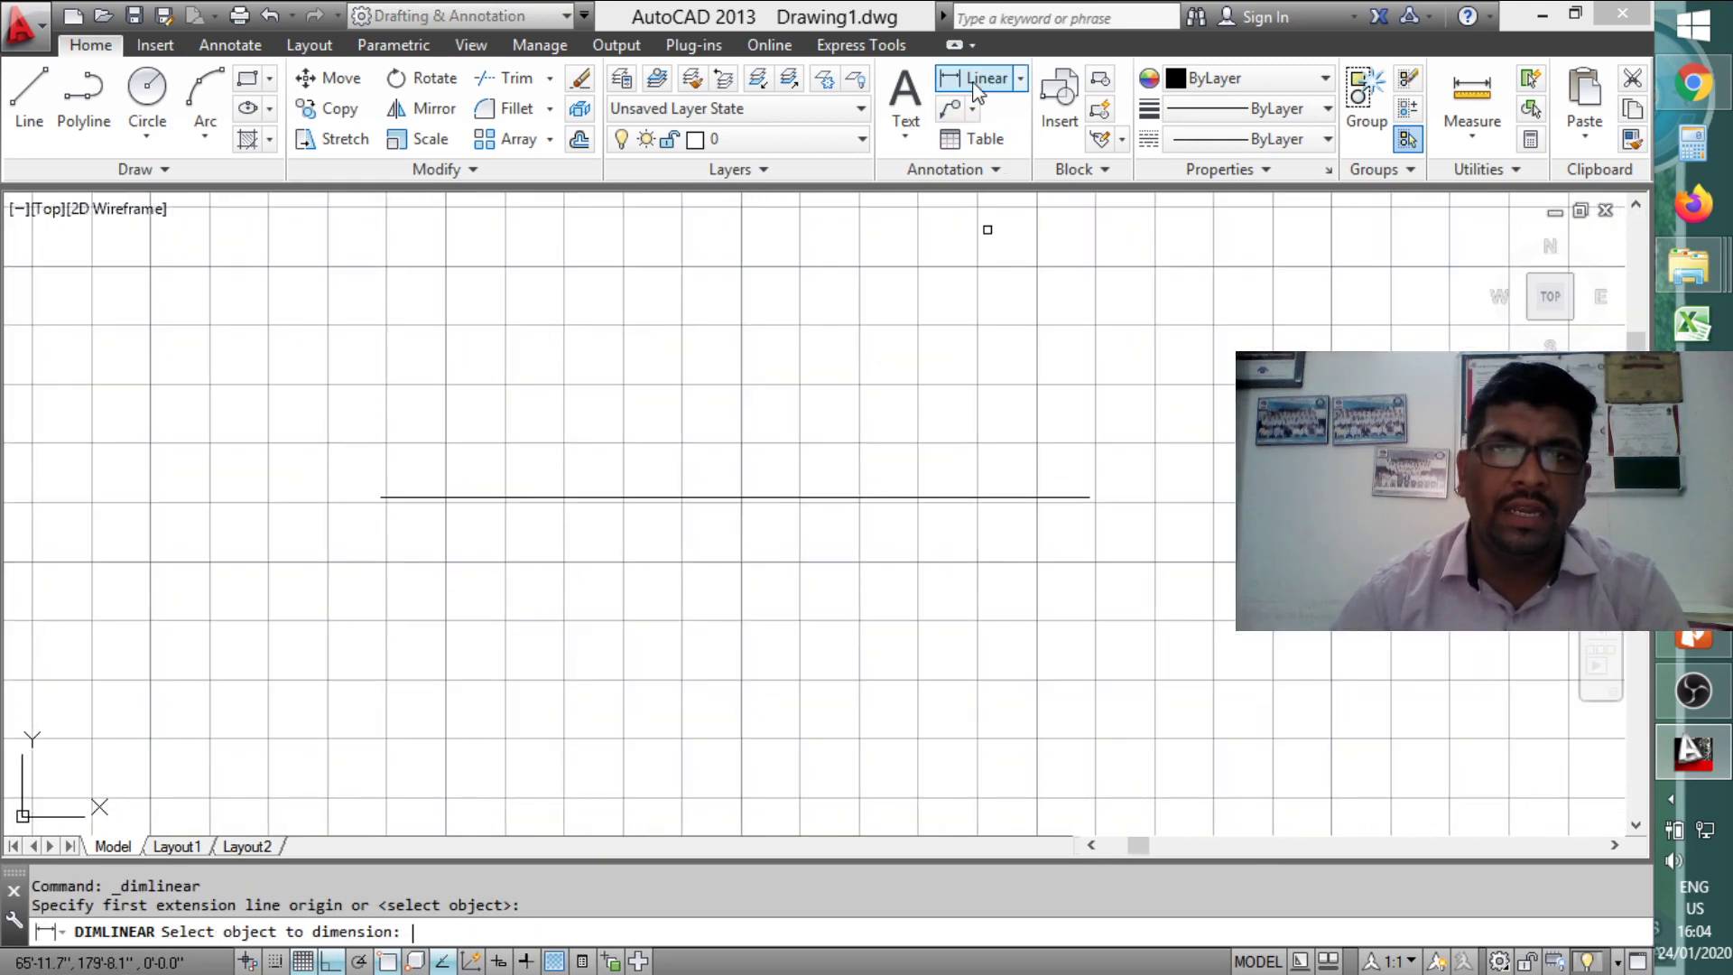
pyautogui.click(675, 495)
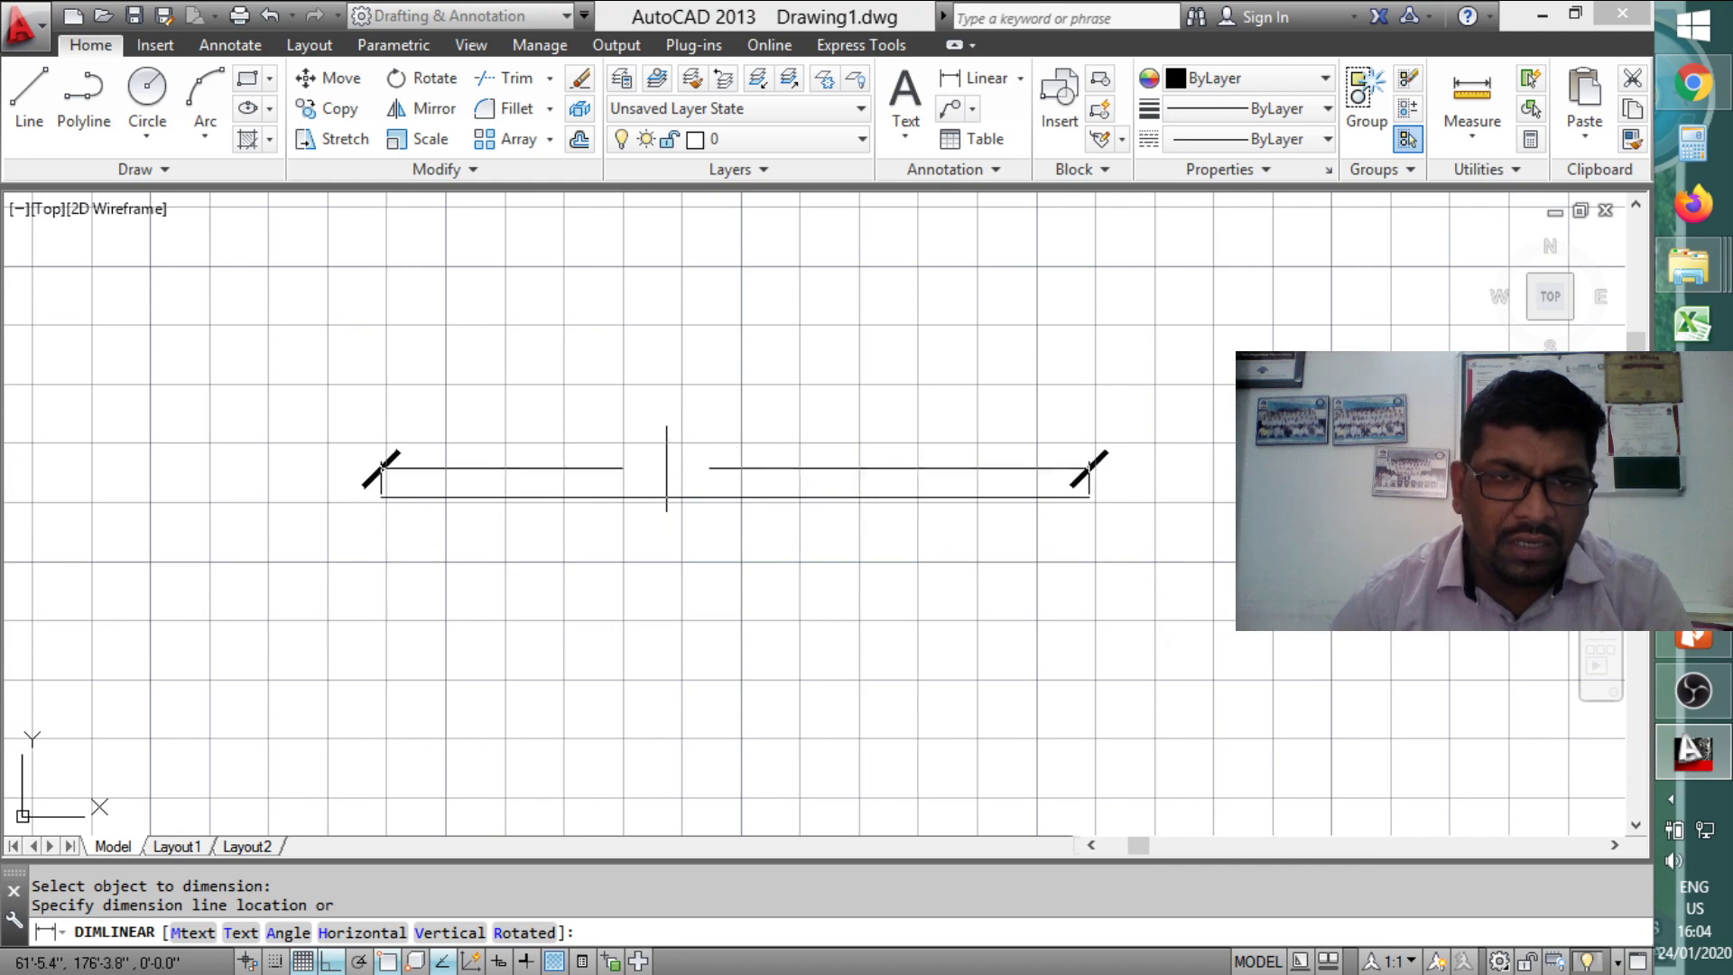
pyautogui.click(677, 420)
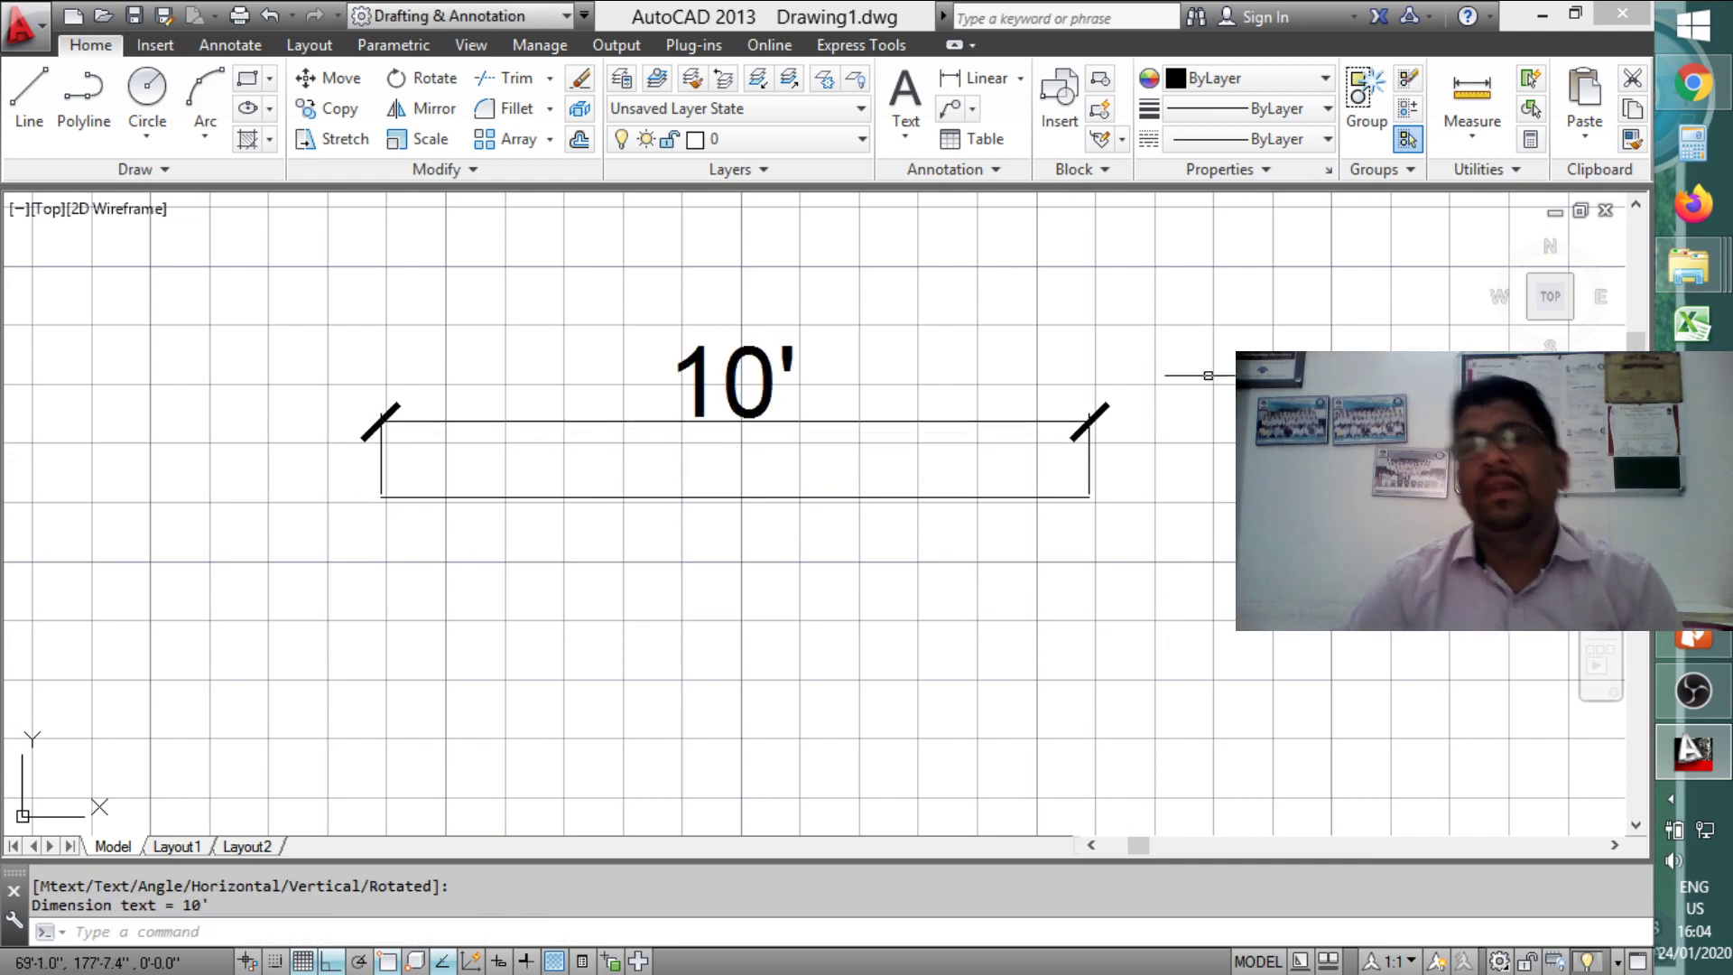
# Step: Check the dimension's appearance at different scales, and erase the 10' line with its dimension
pyautogui.scroll(-2, 1184, 379)
pyautogui.scroll(-4, 951, 487)
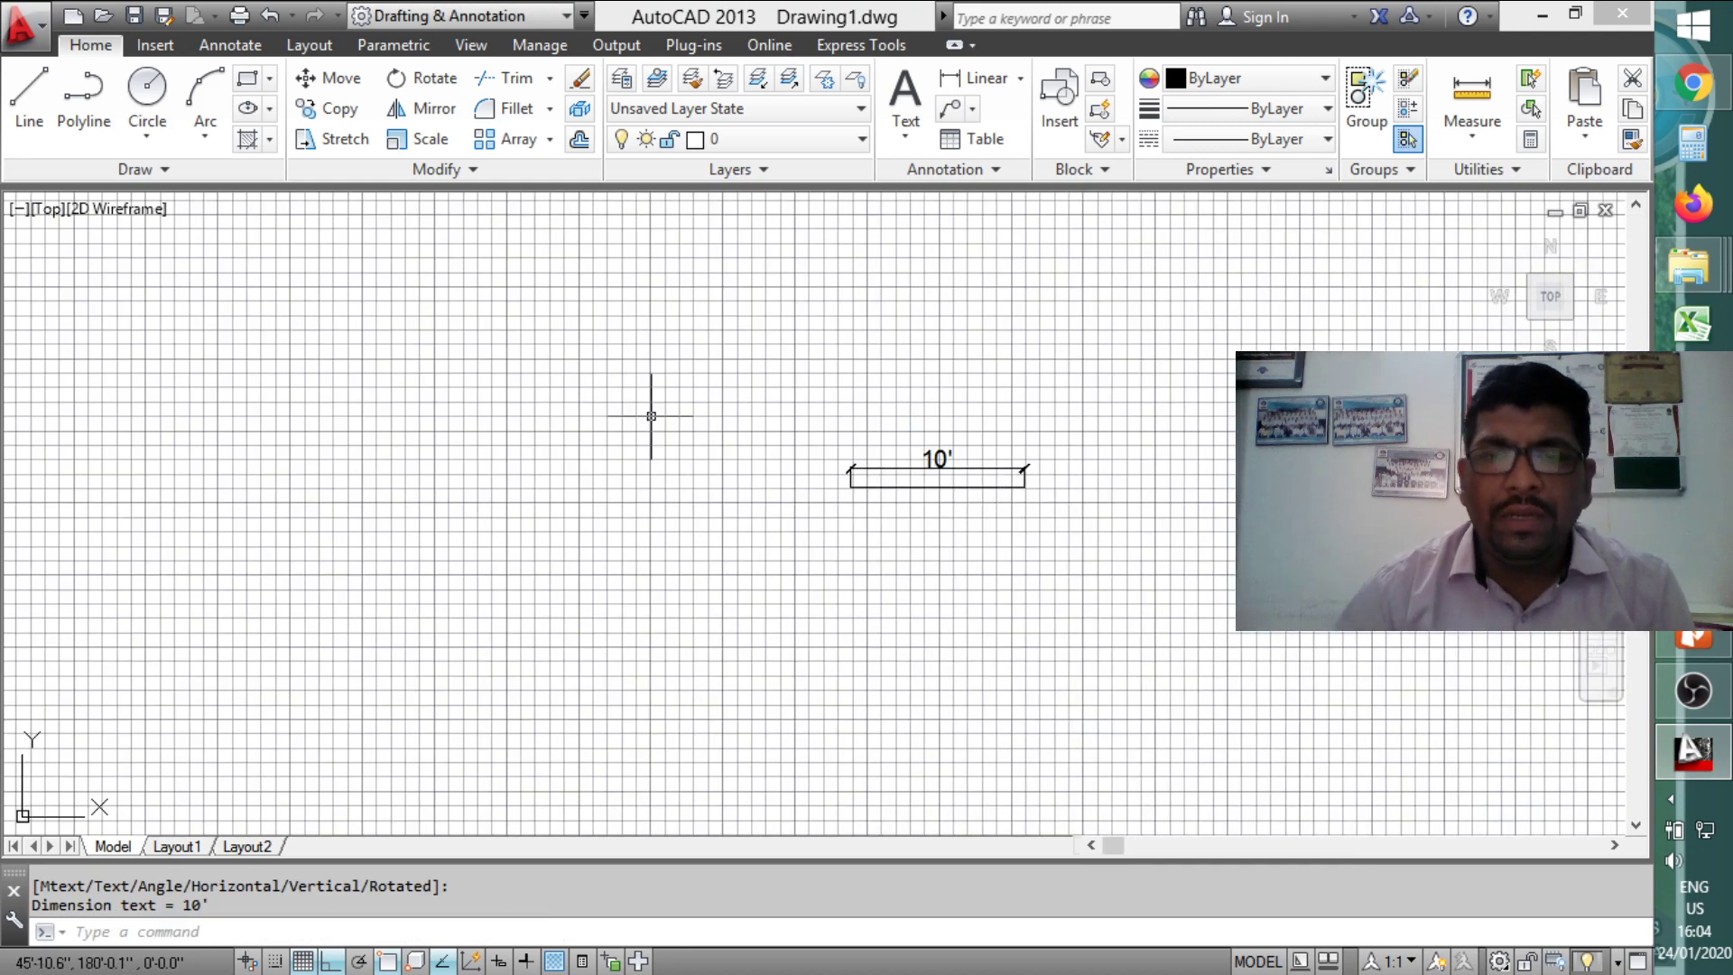
pyautogui.scroll(6, 923, 454)
pyautogui.scroll(-3, 912, 506)
pyautogui.click(1154, 569)
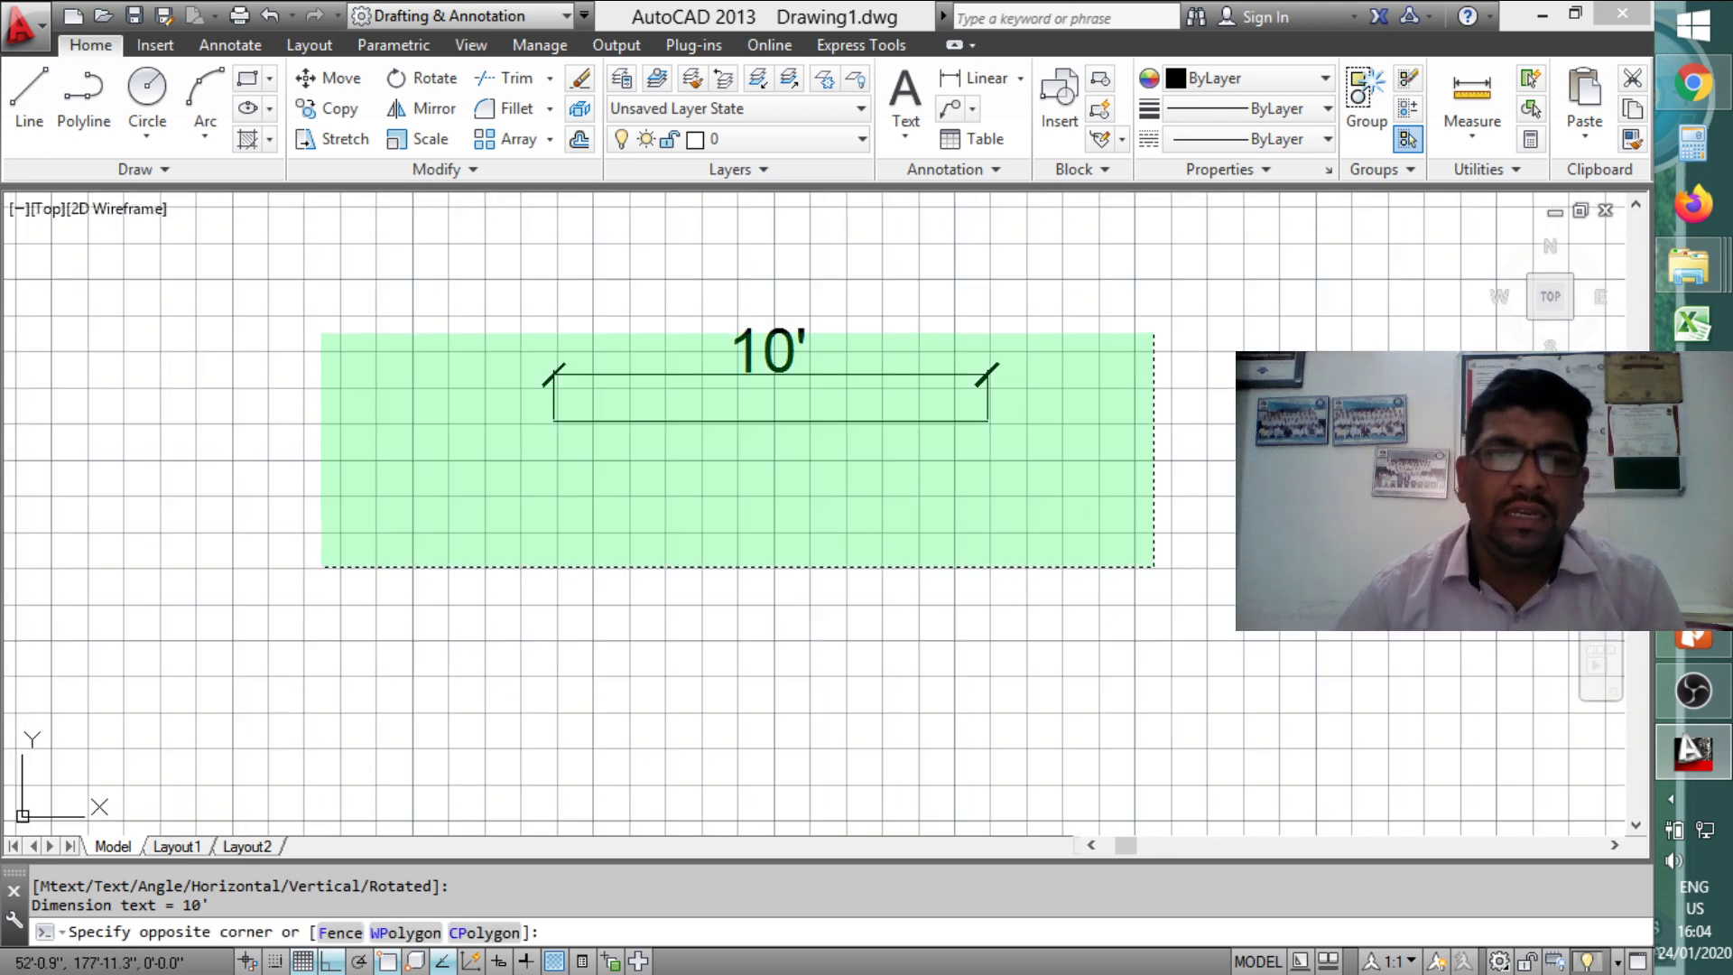
pyautogui.click(321, 334)
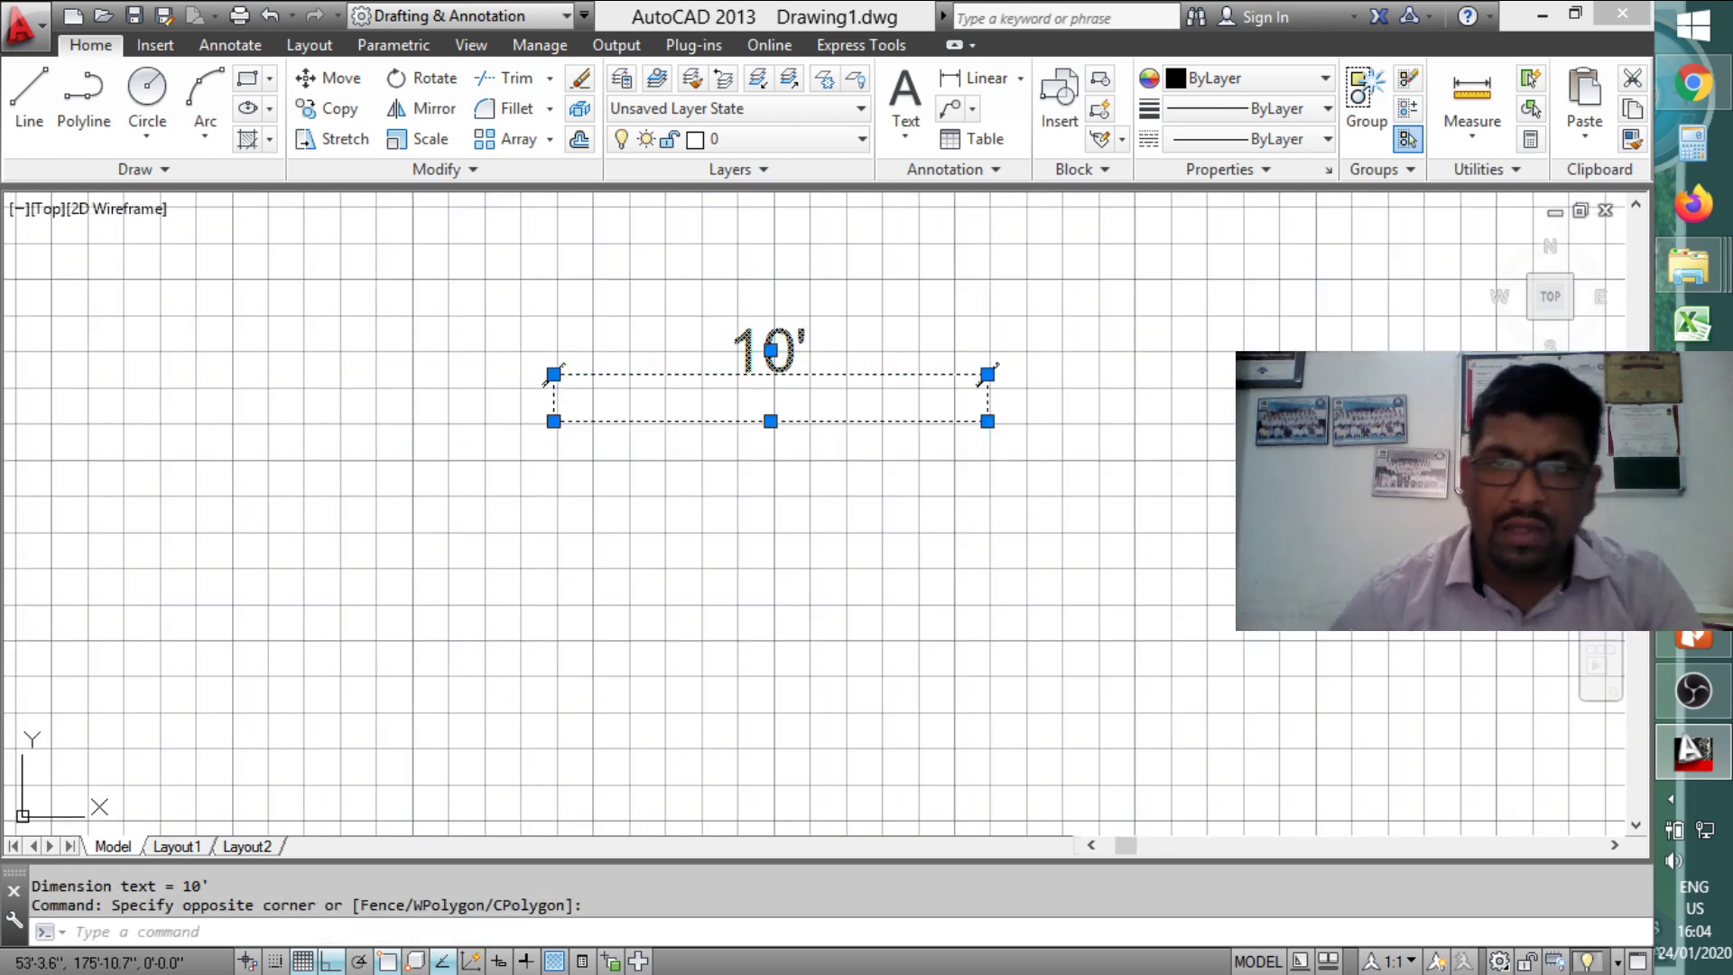
pyautogui.press('Delete')
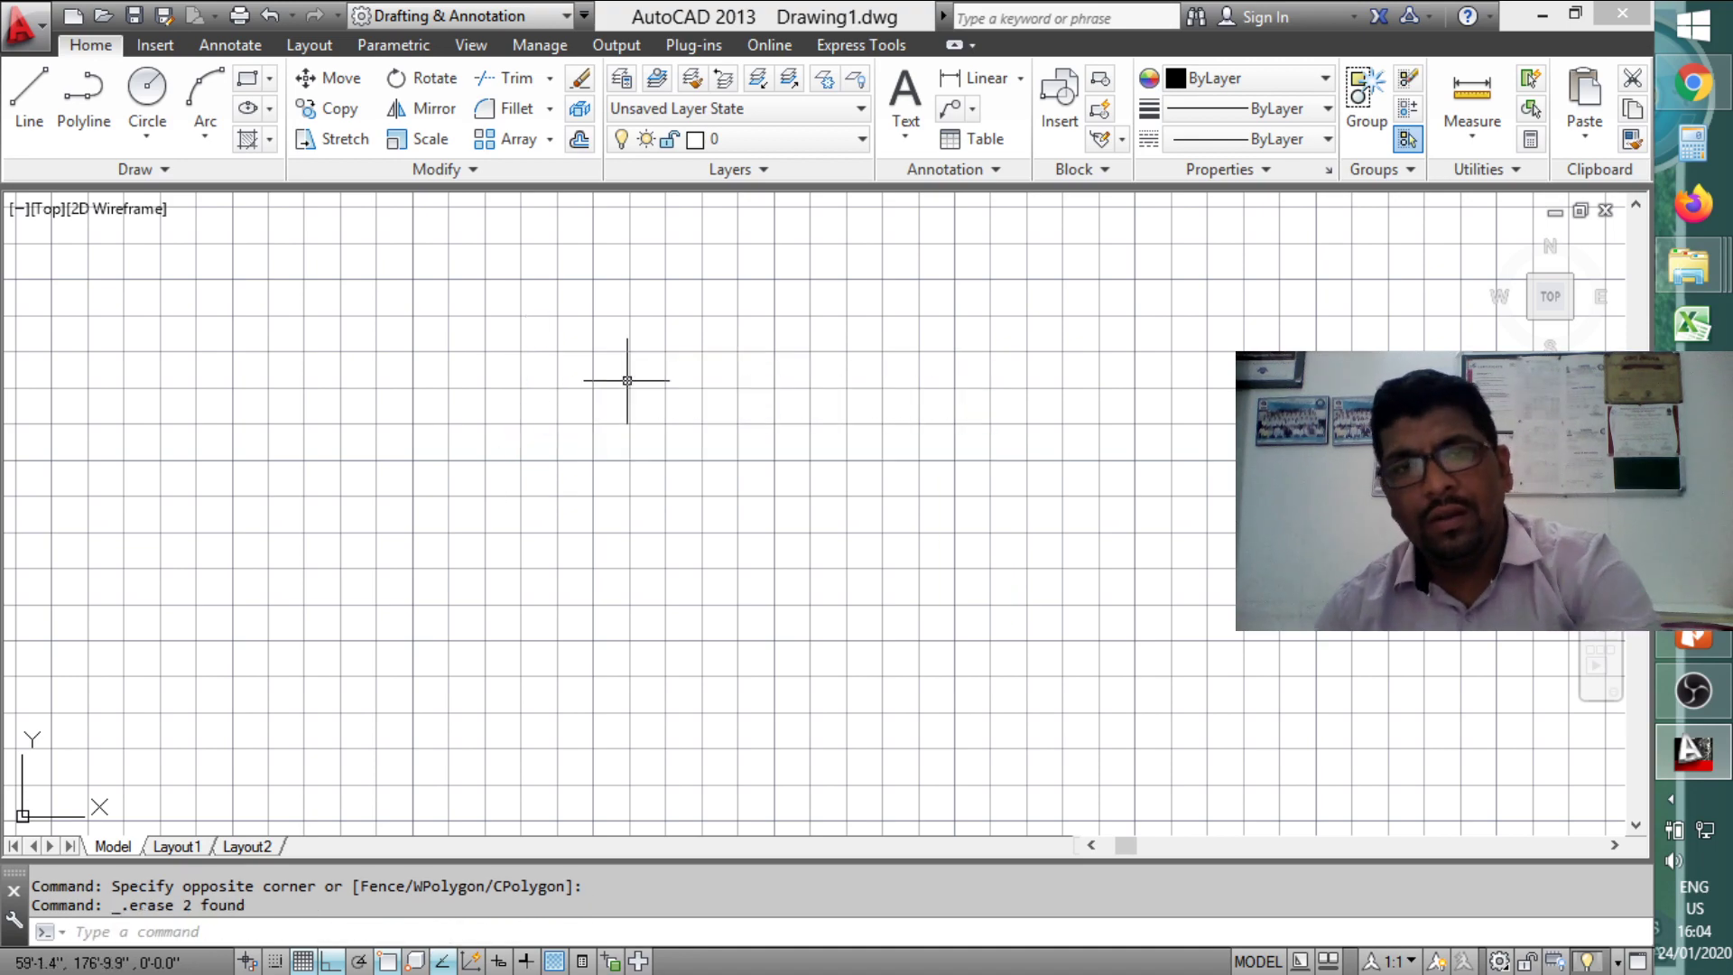
# Step: Set the drawing units to Decimal length type with Millimeters as the insertion scale
pyautogui.write('uni')
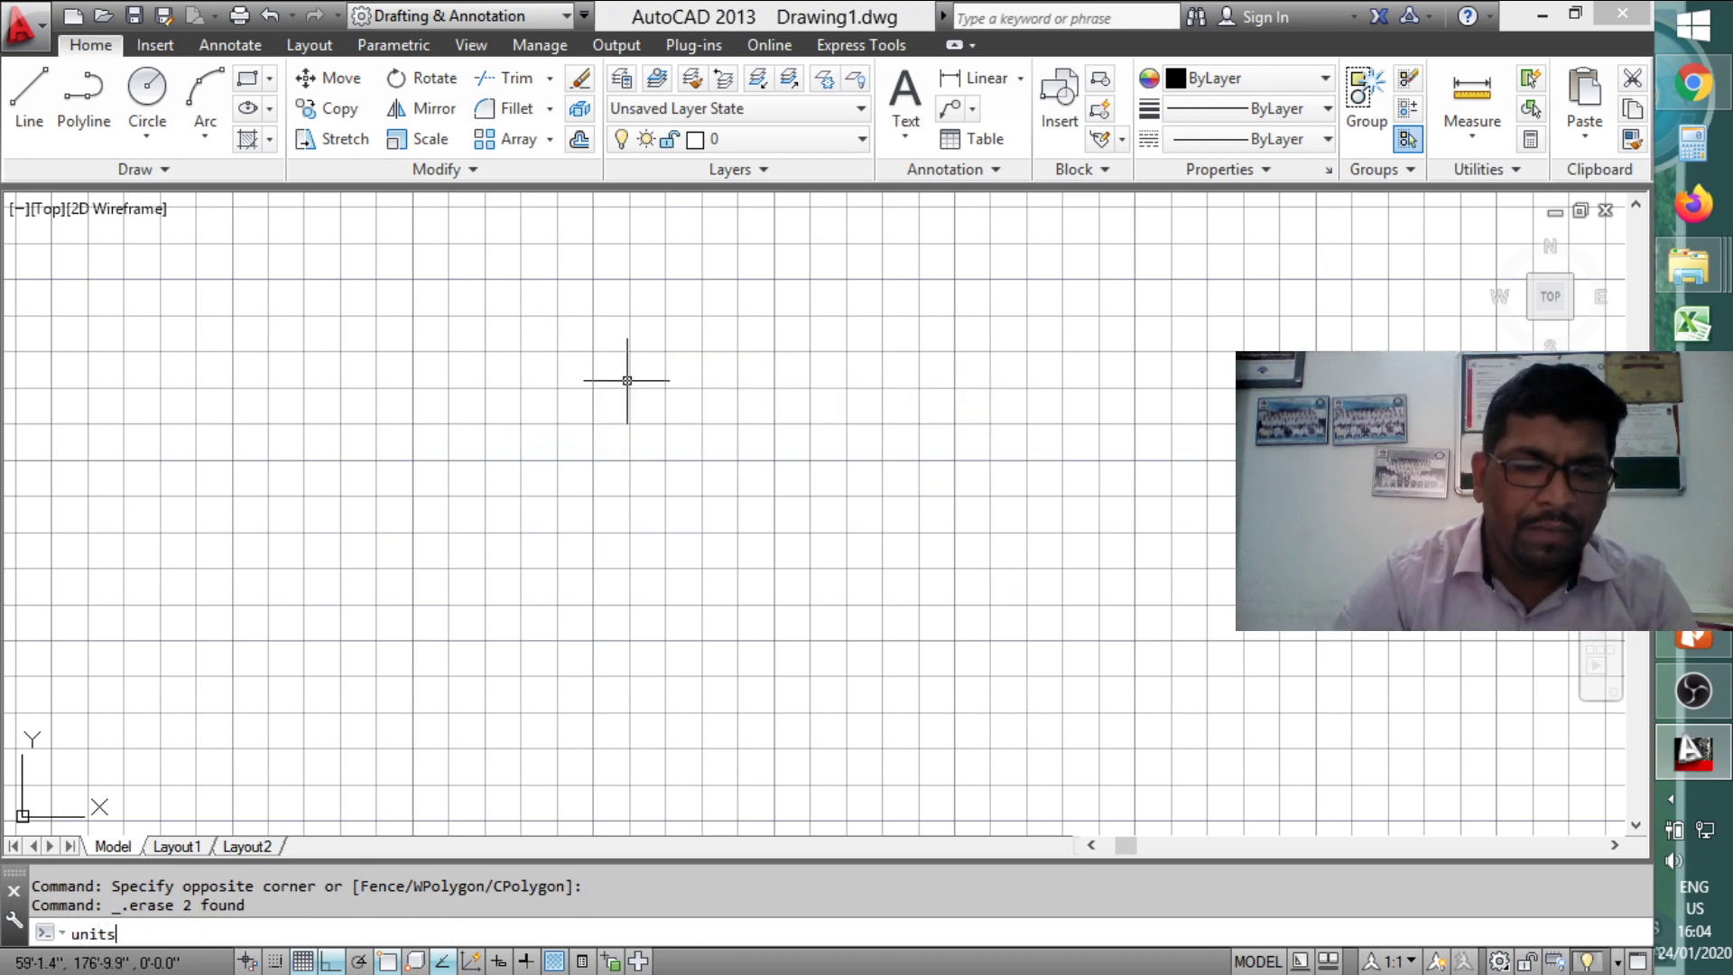
pyautogui.write('TS')
pyautogui.press('Return')
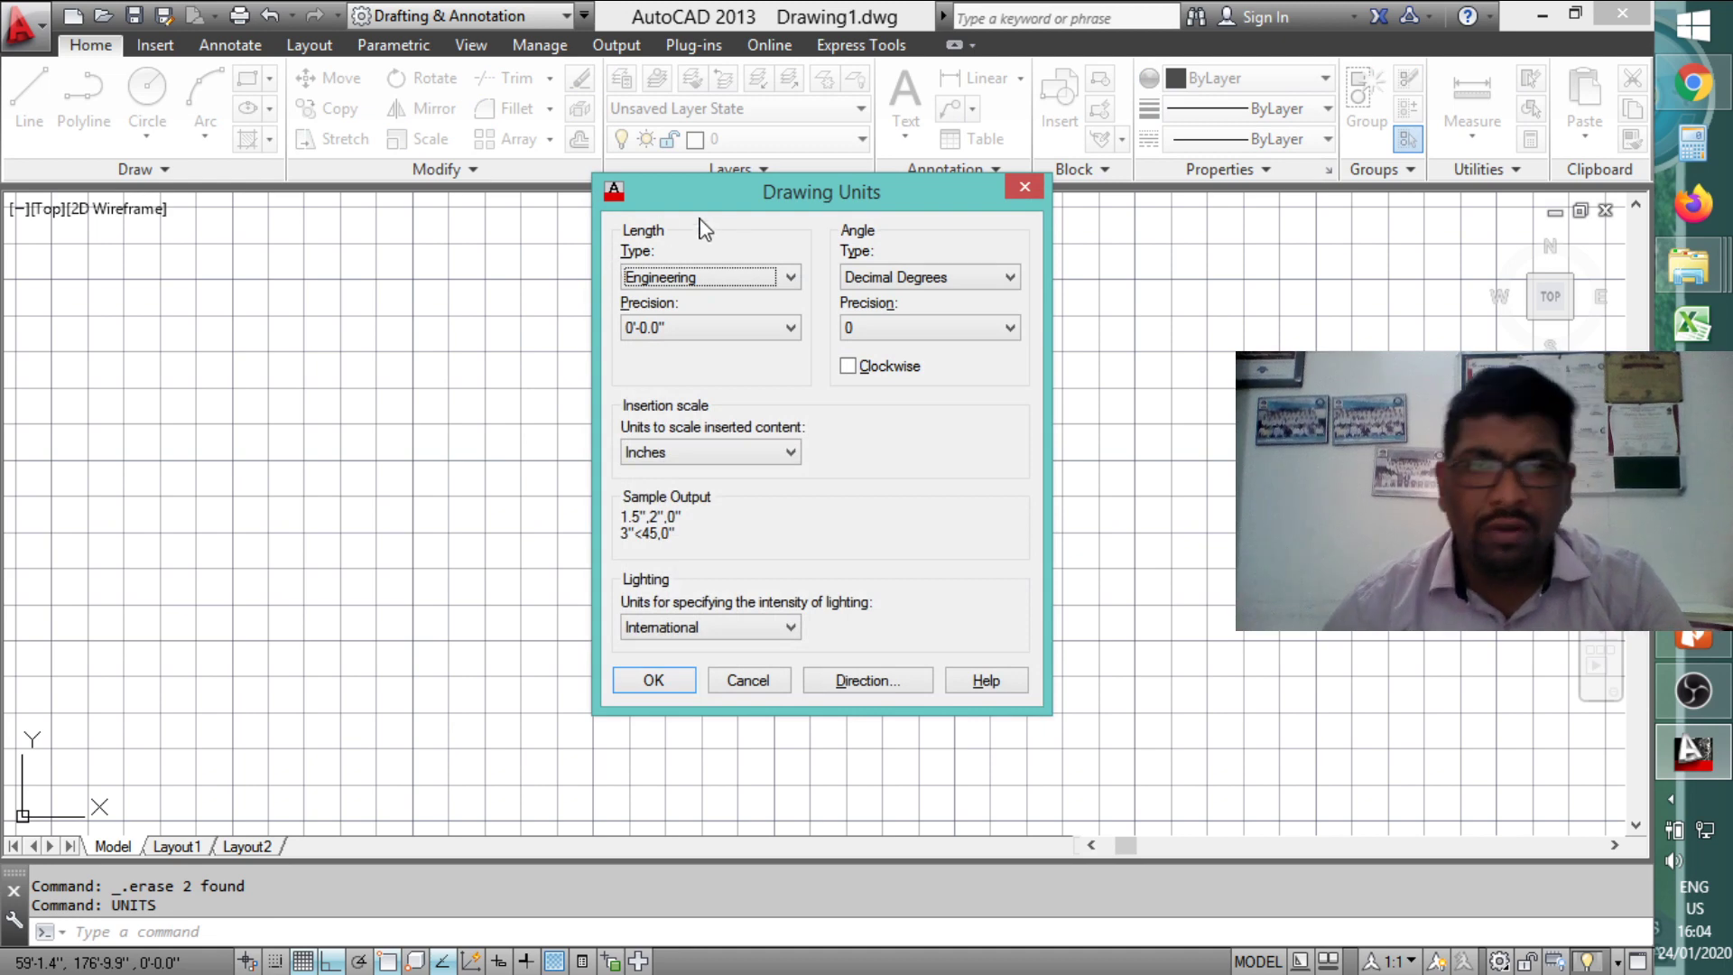
pyautogui.click(689, 278)
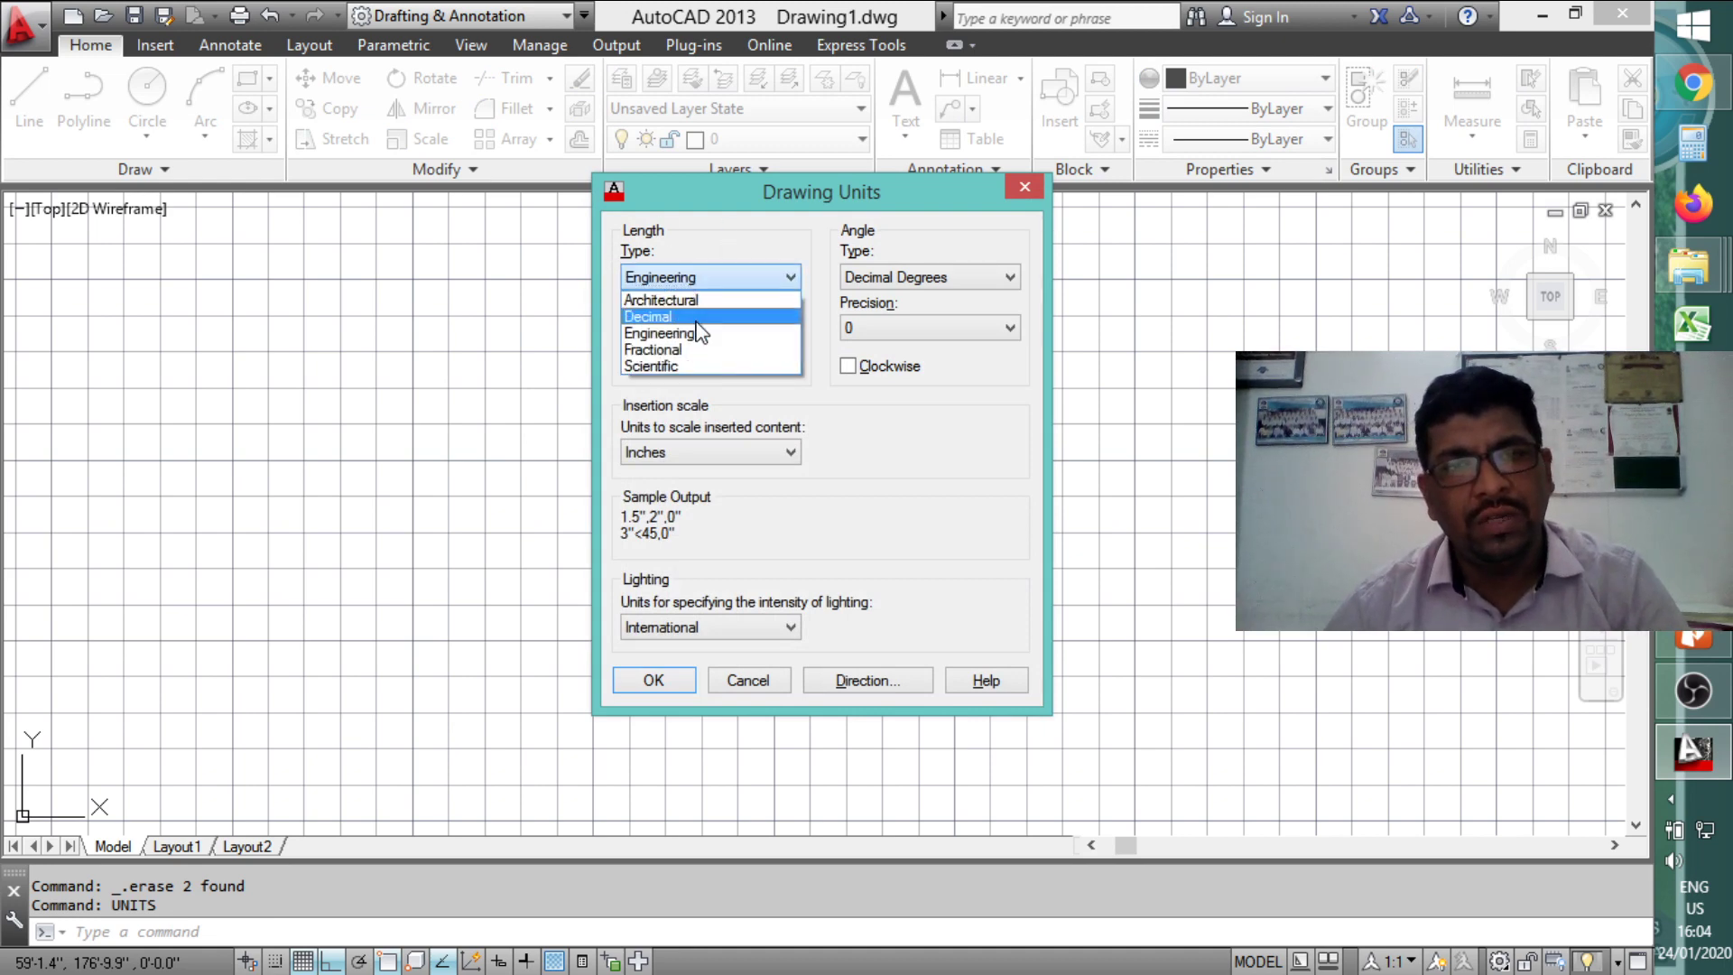
pyautogui.click(697, 313)
pyautogui.click(717, 453)
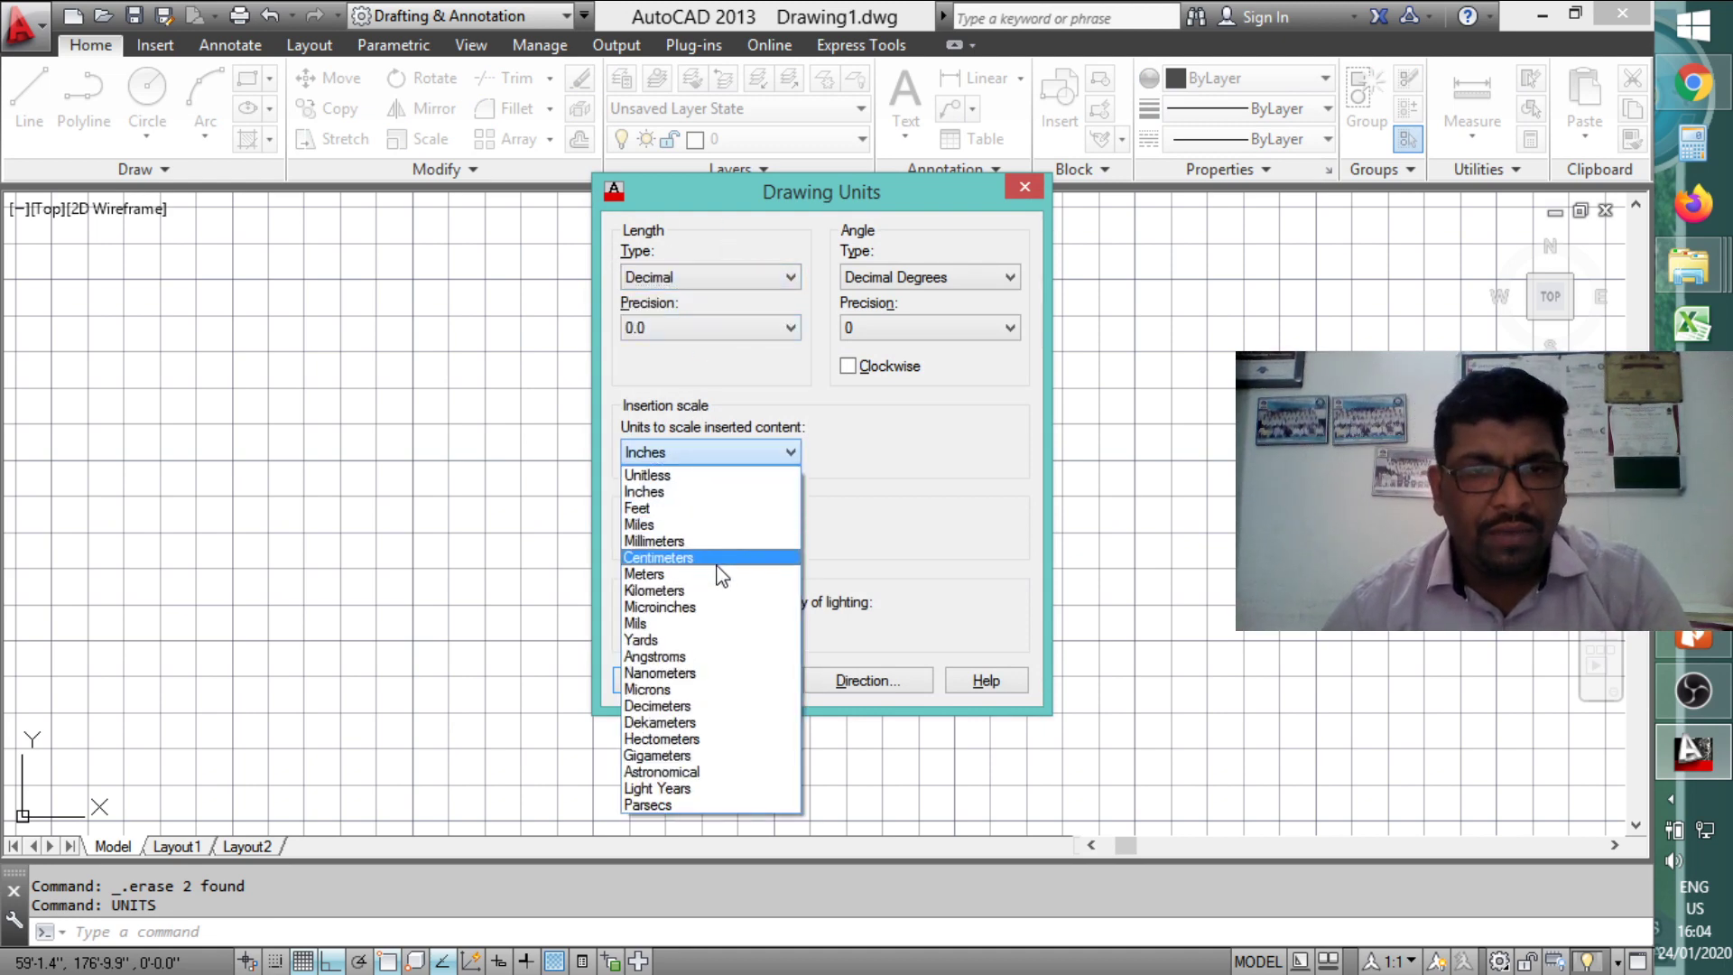
pyautogui.click(713, 540)
pyautogui.click(696, 680)
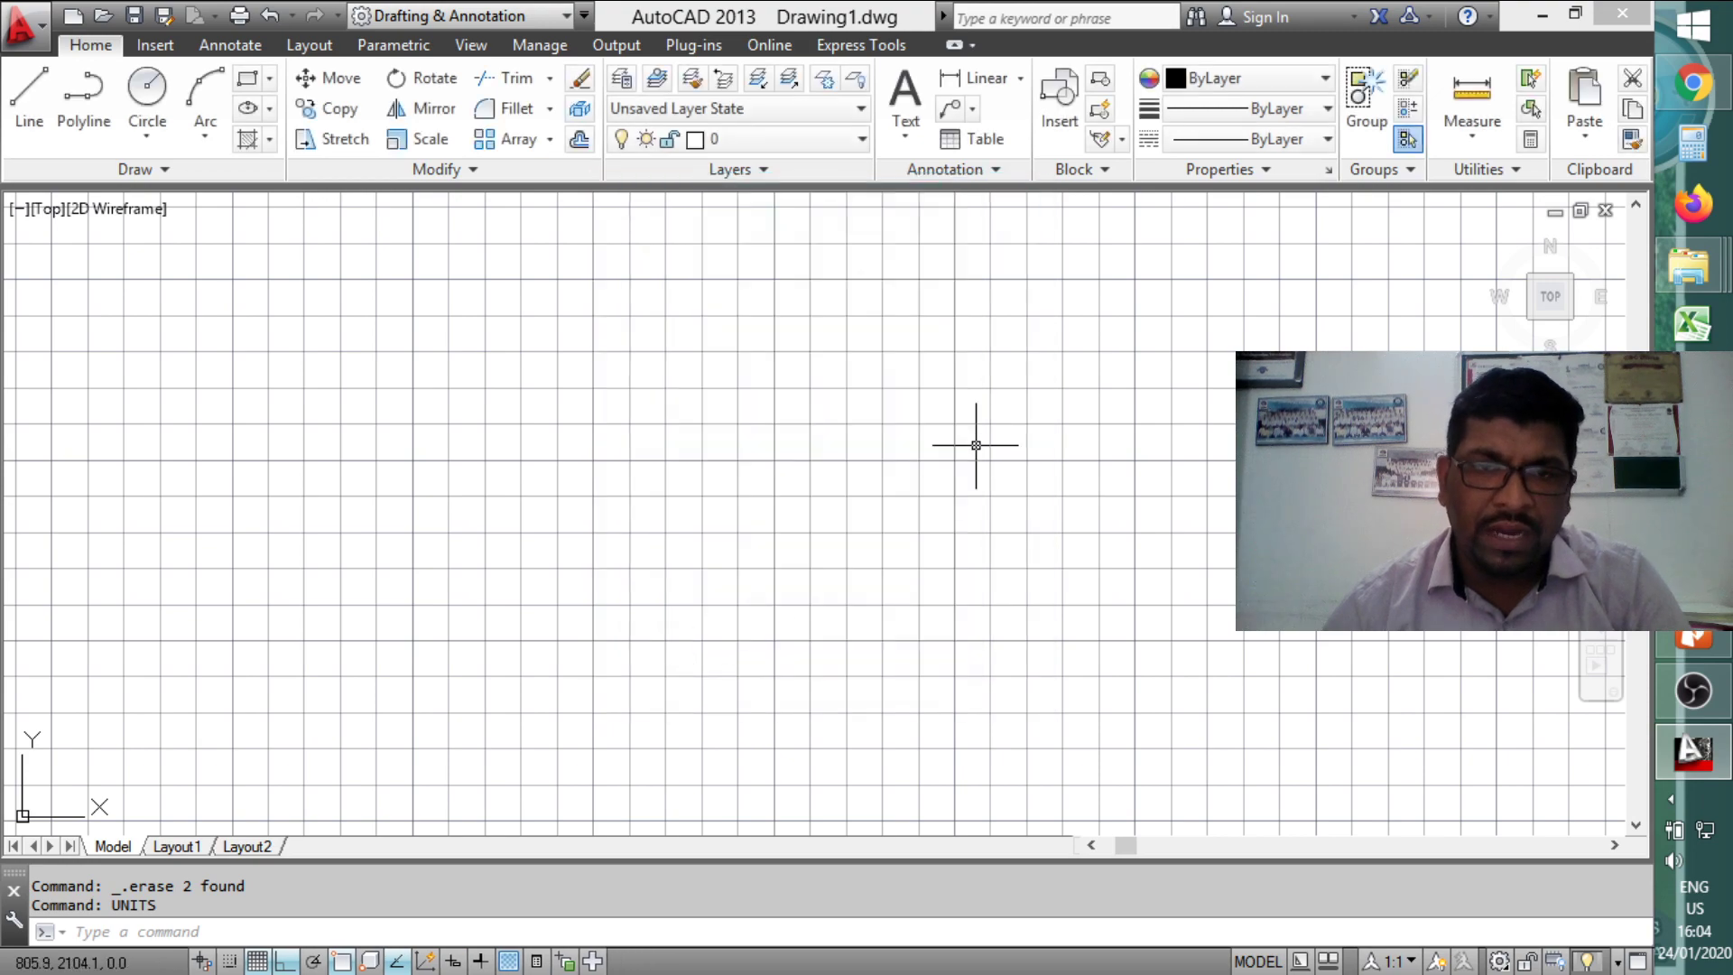
# Step: Modify the ISO-25 dimension style so its linear dimensions use the Decimal unit format
pyautogui.write('d')
pyautogui.press('Return')
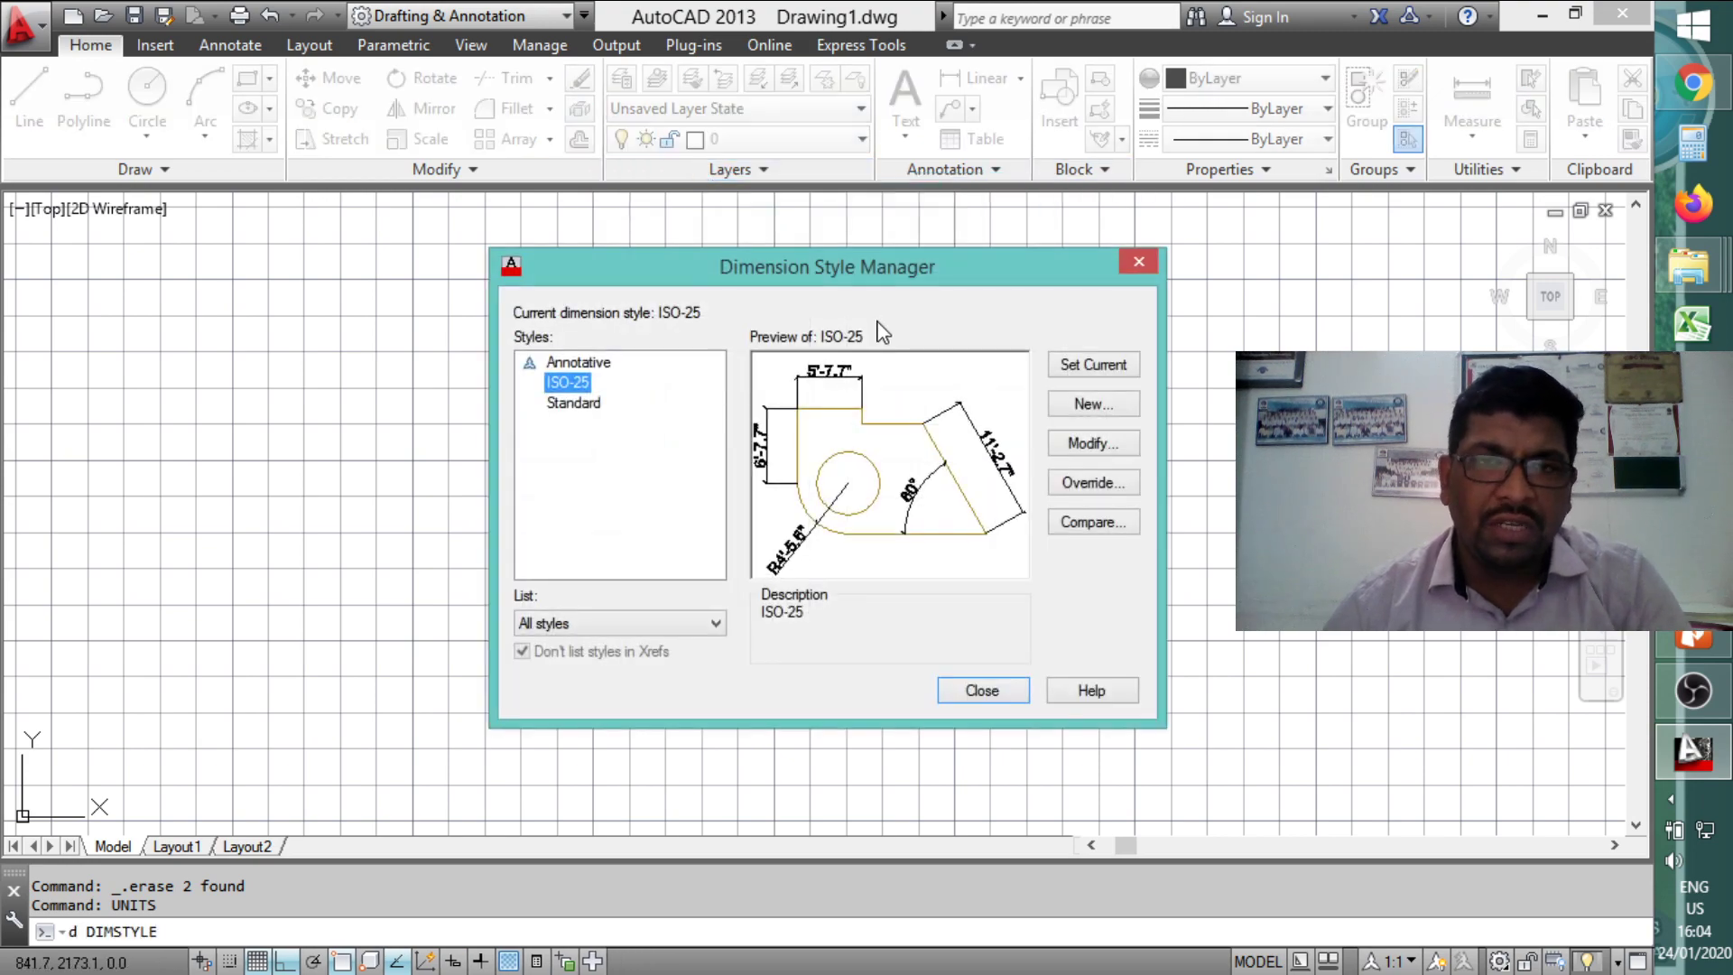
pyautogui.click(1106, 443)
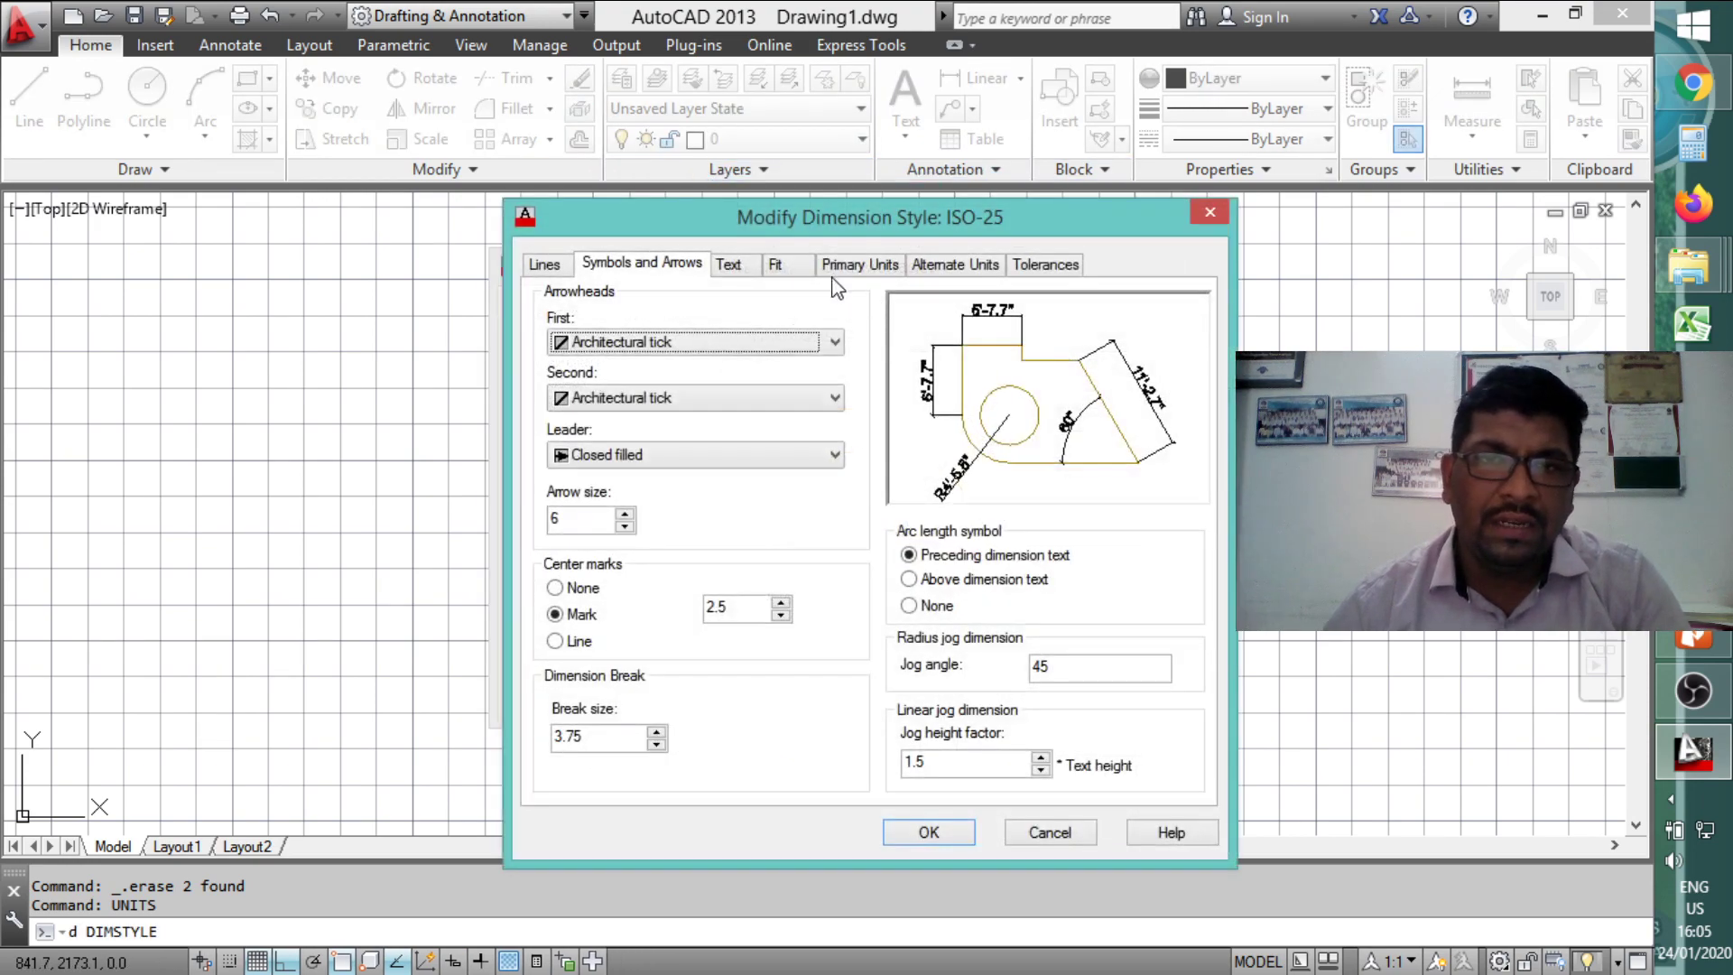
pyautogui.click(837, 265)
pyautogui.click(756, 322)
pyautogui.click(763, 352)
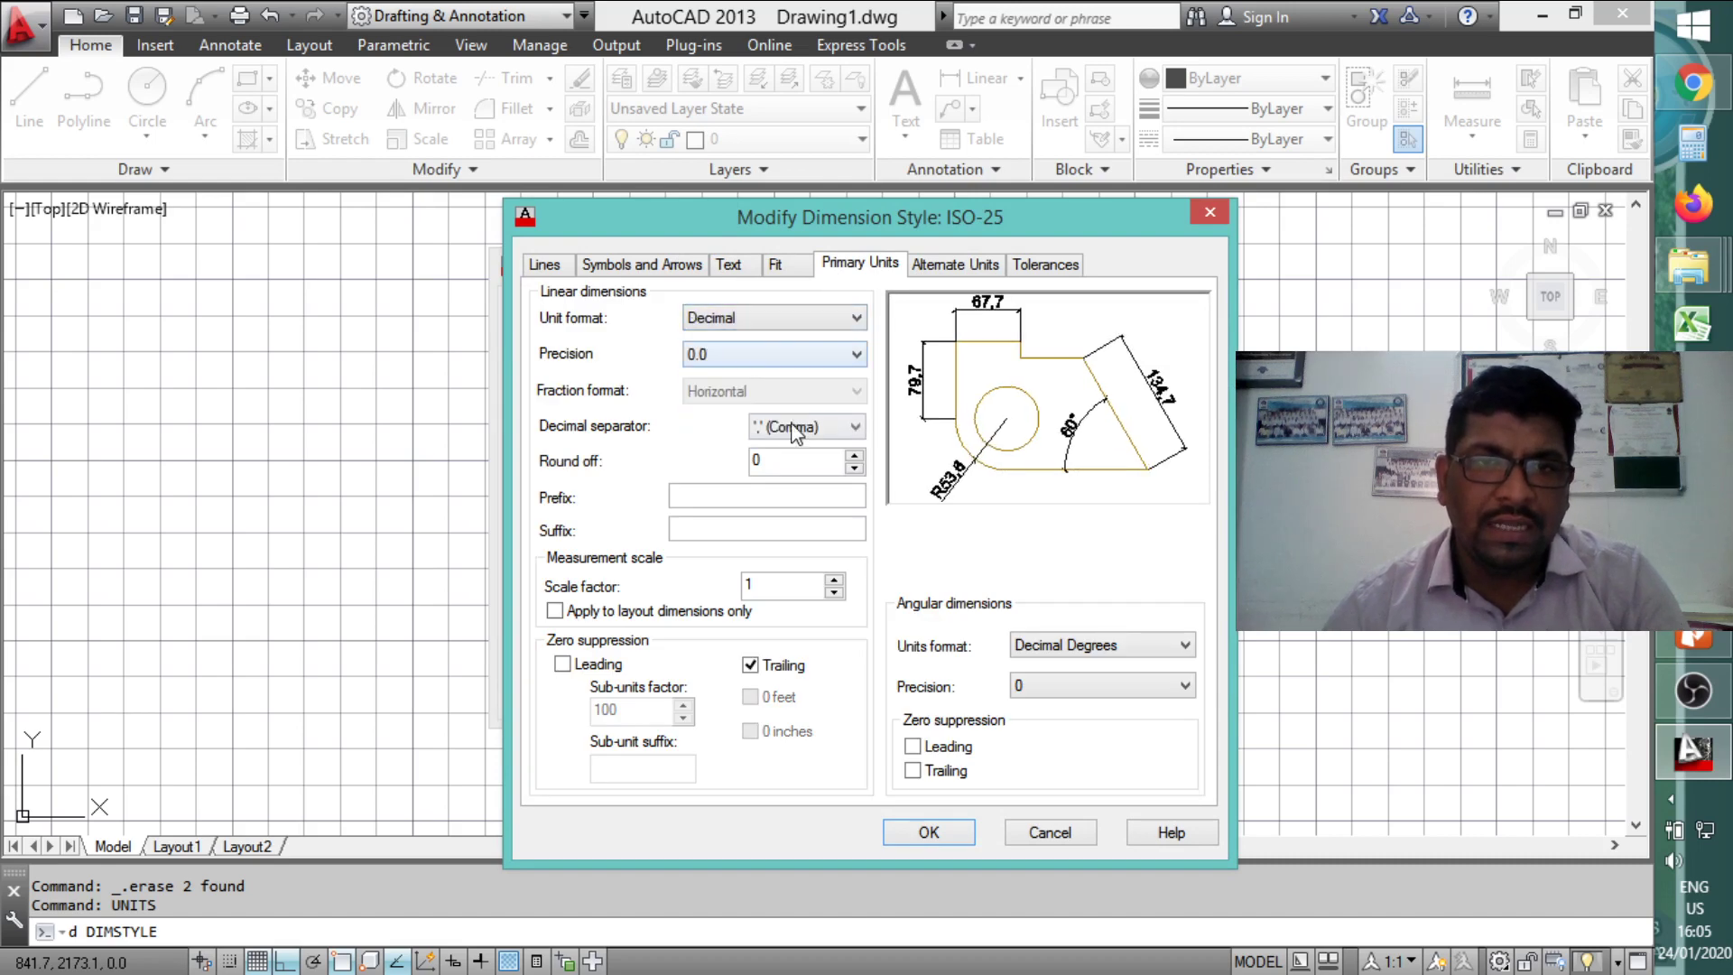
# Step: Set the ISO-25 style's arrow size to 100 and text height to 200, and save the dimension style
pyautogui.click(664, 266)
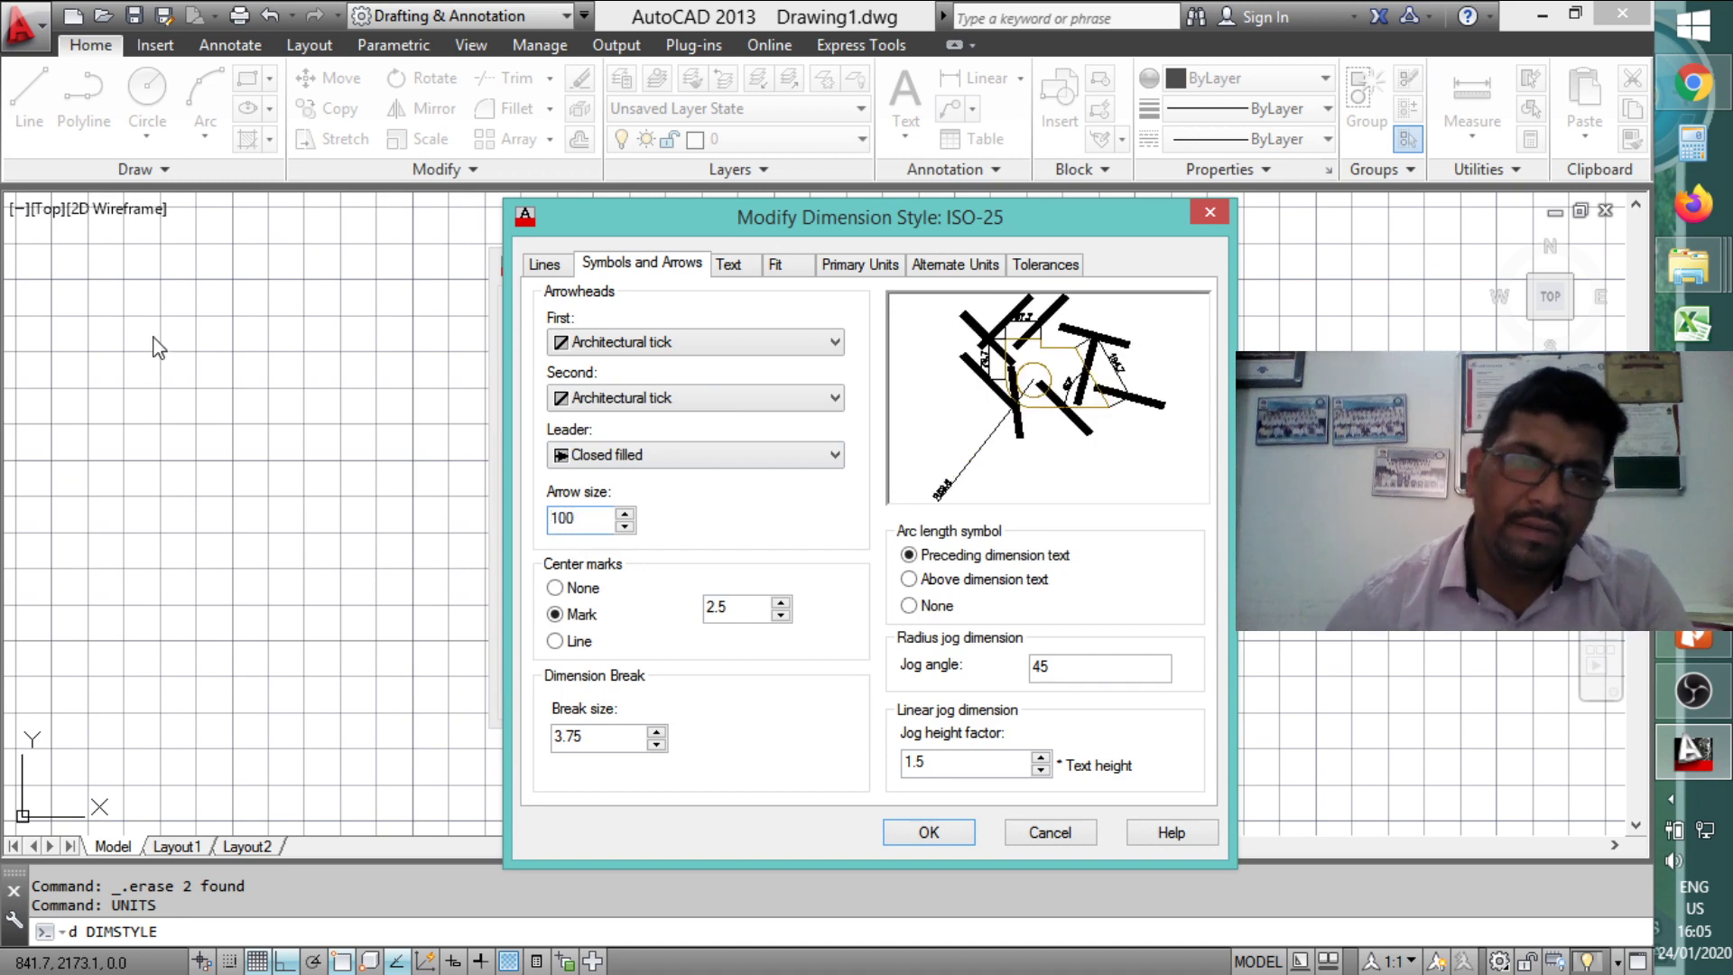
pyautogui.click(717, 266)
pyautogui.moveTo(827, 444); pyautogui.dragTo(563, 432)
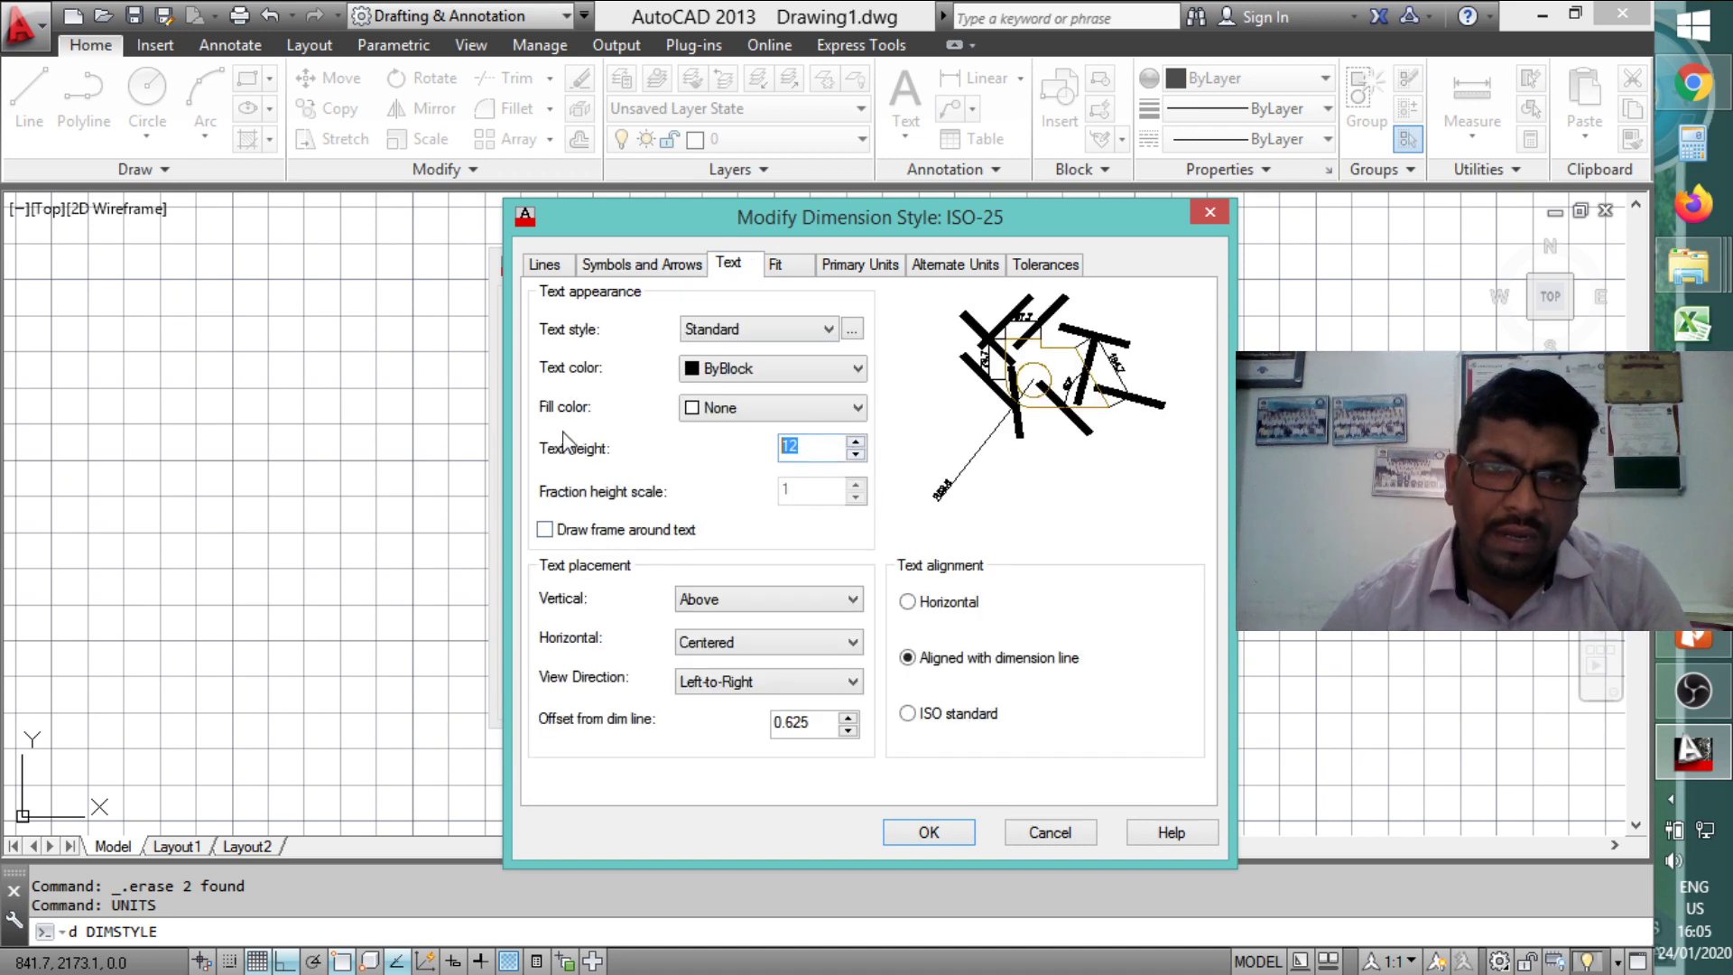
pyautogui.write('200')
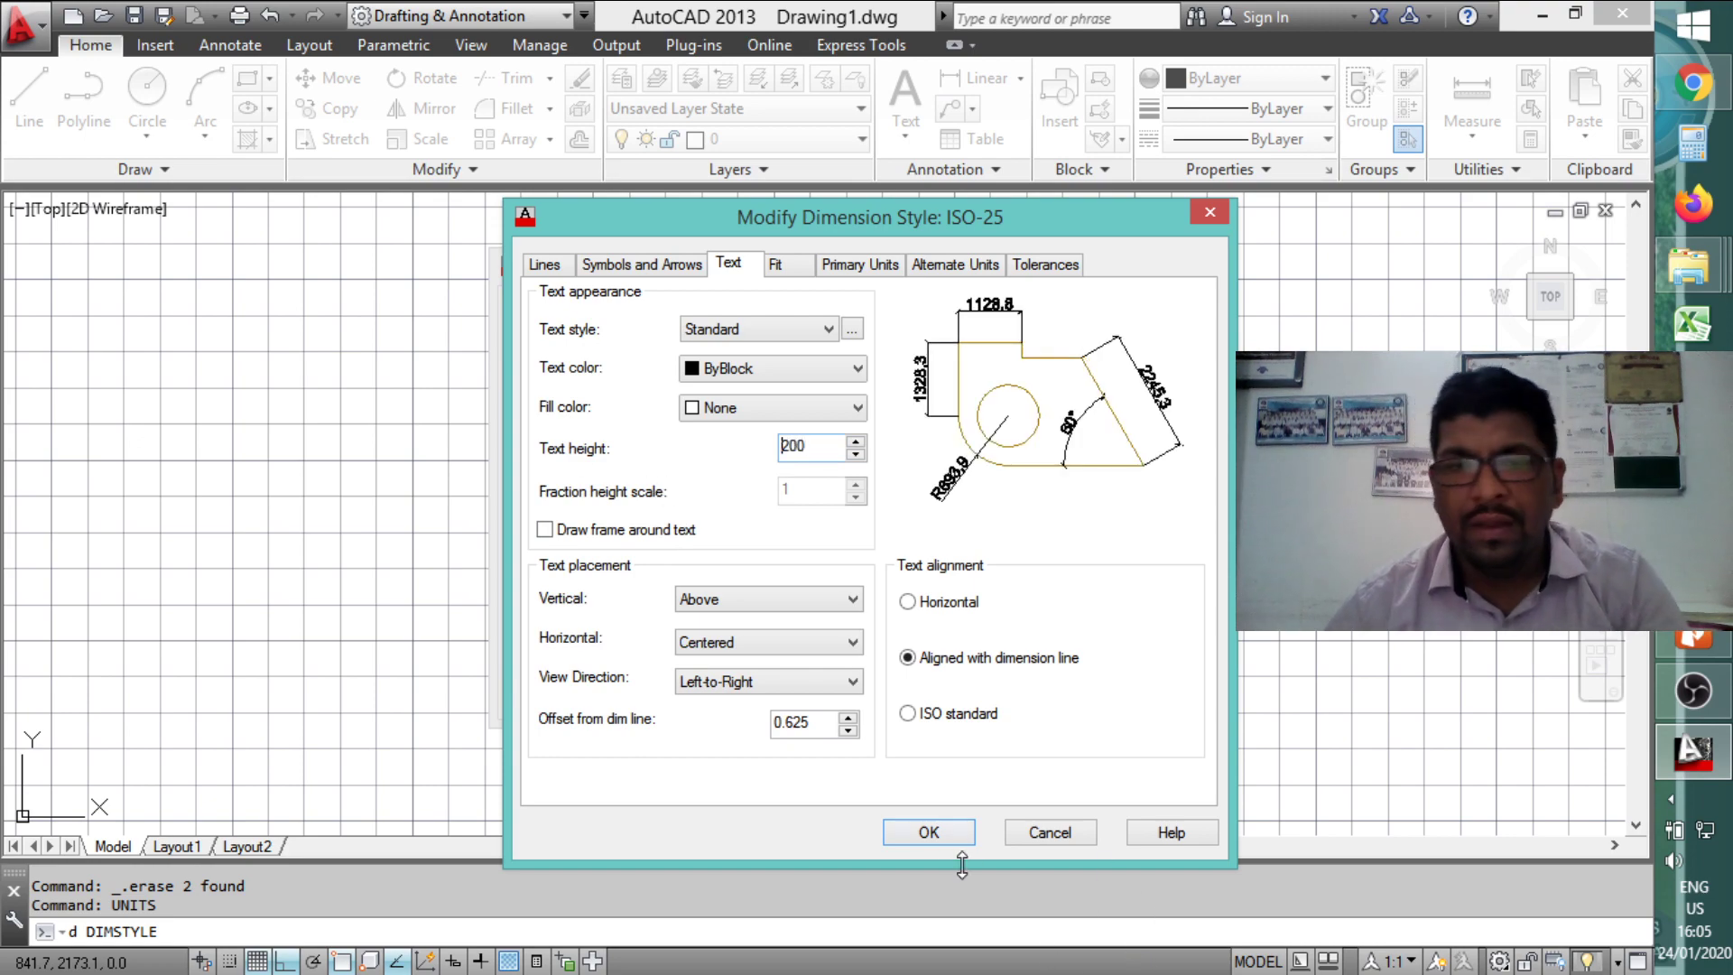
pyautogui.click(940, 836)
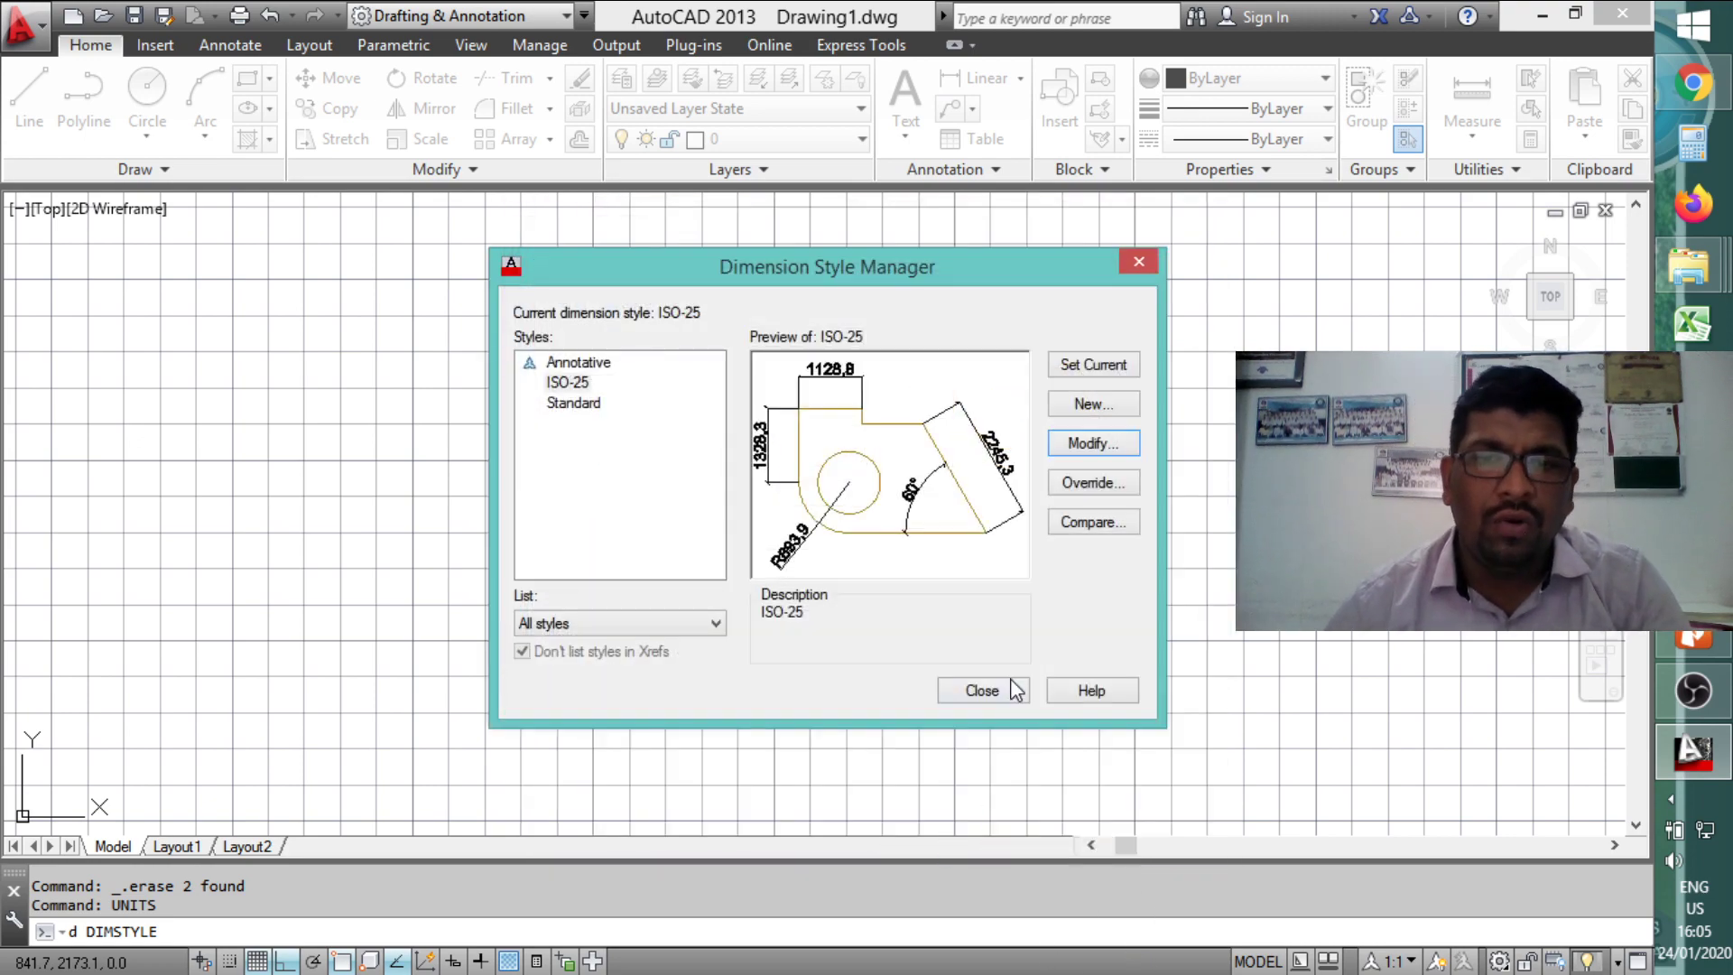
pyautogui.click(982, 691)
# Step: Draw a horizontal test line 2000 long with the Line command
pyautogui.write(';l')
pyautogui.press('Return')
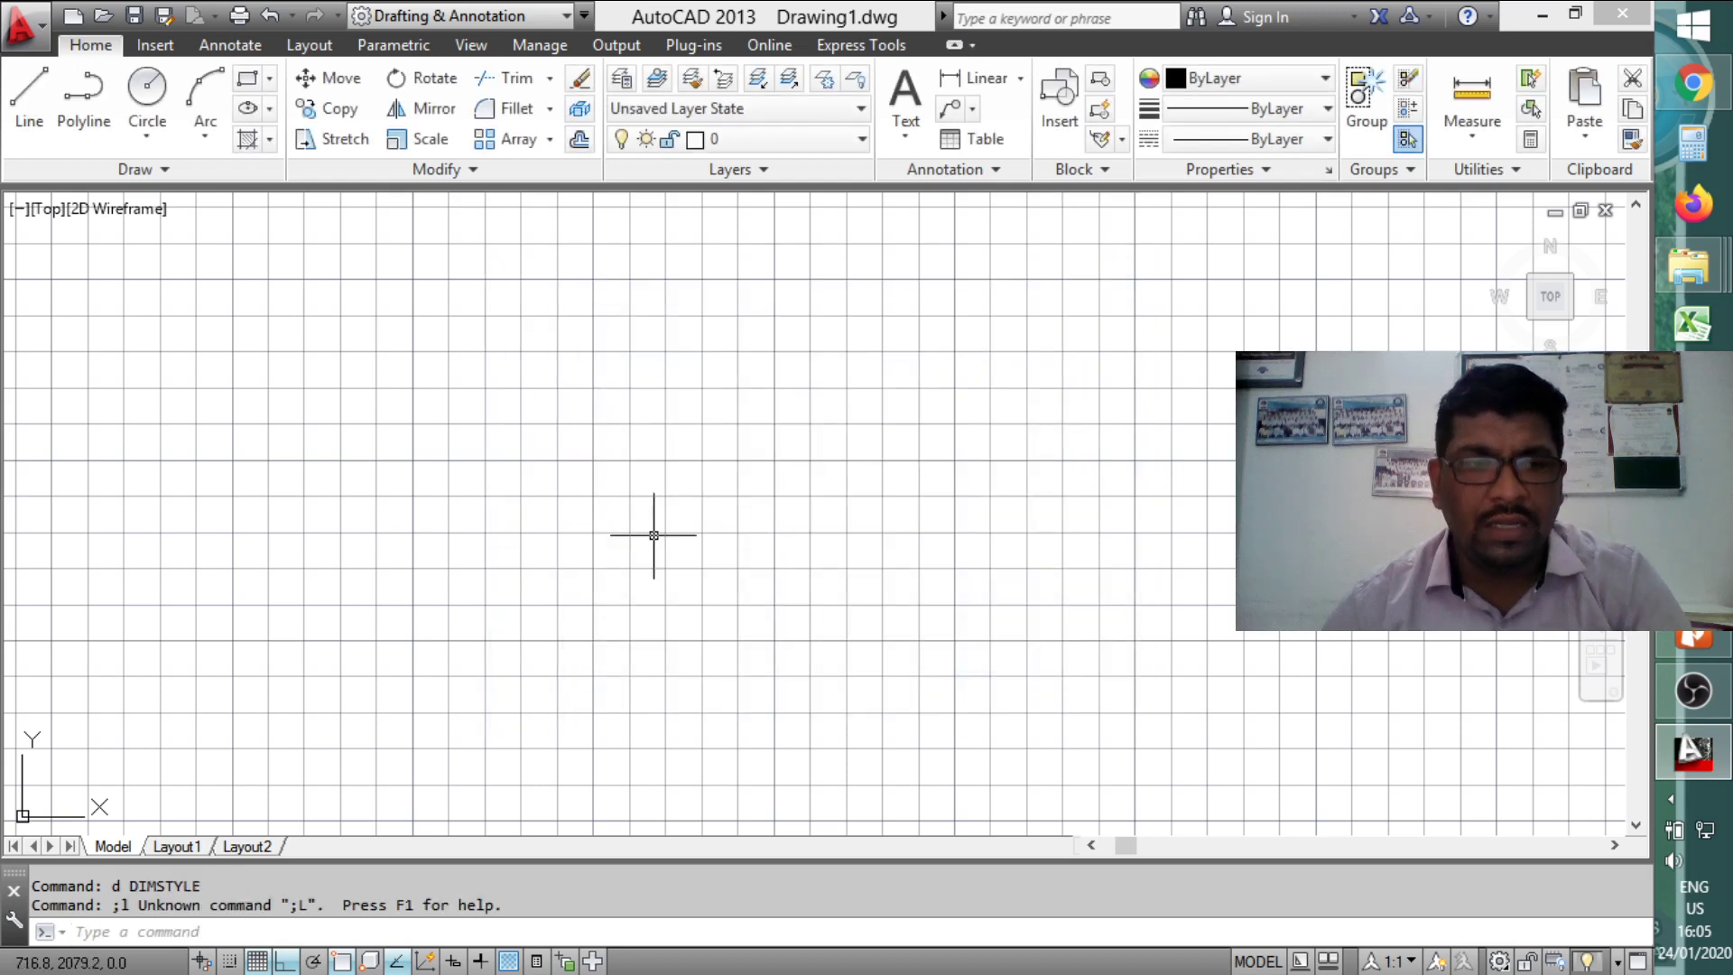
pyautogui.press('Escape')
pyautogui.write('l')
pyautogui.press('Return')
pyautogui.click(524, 480)
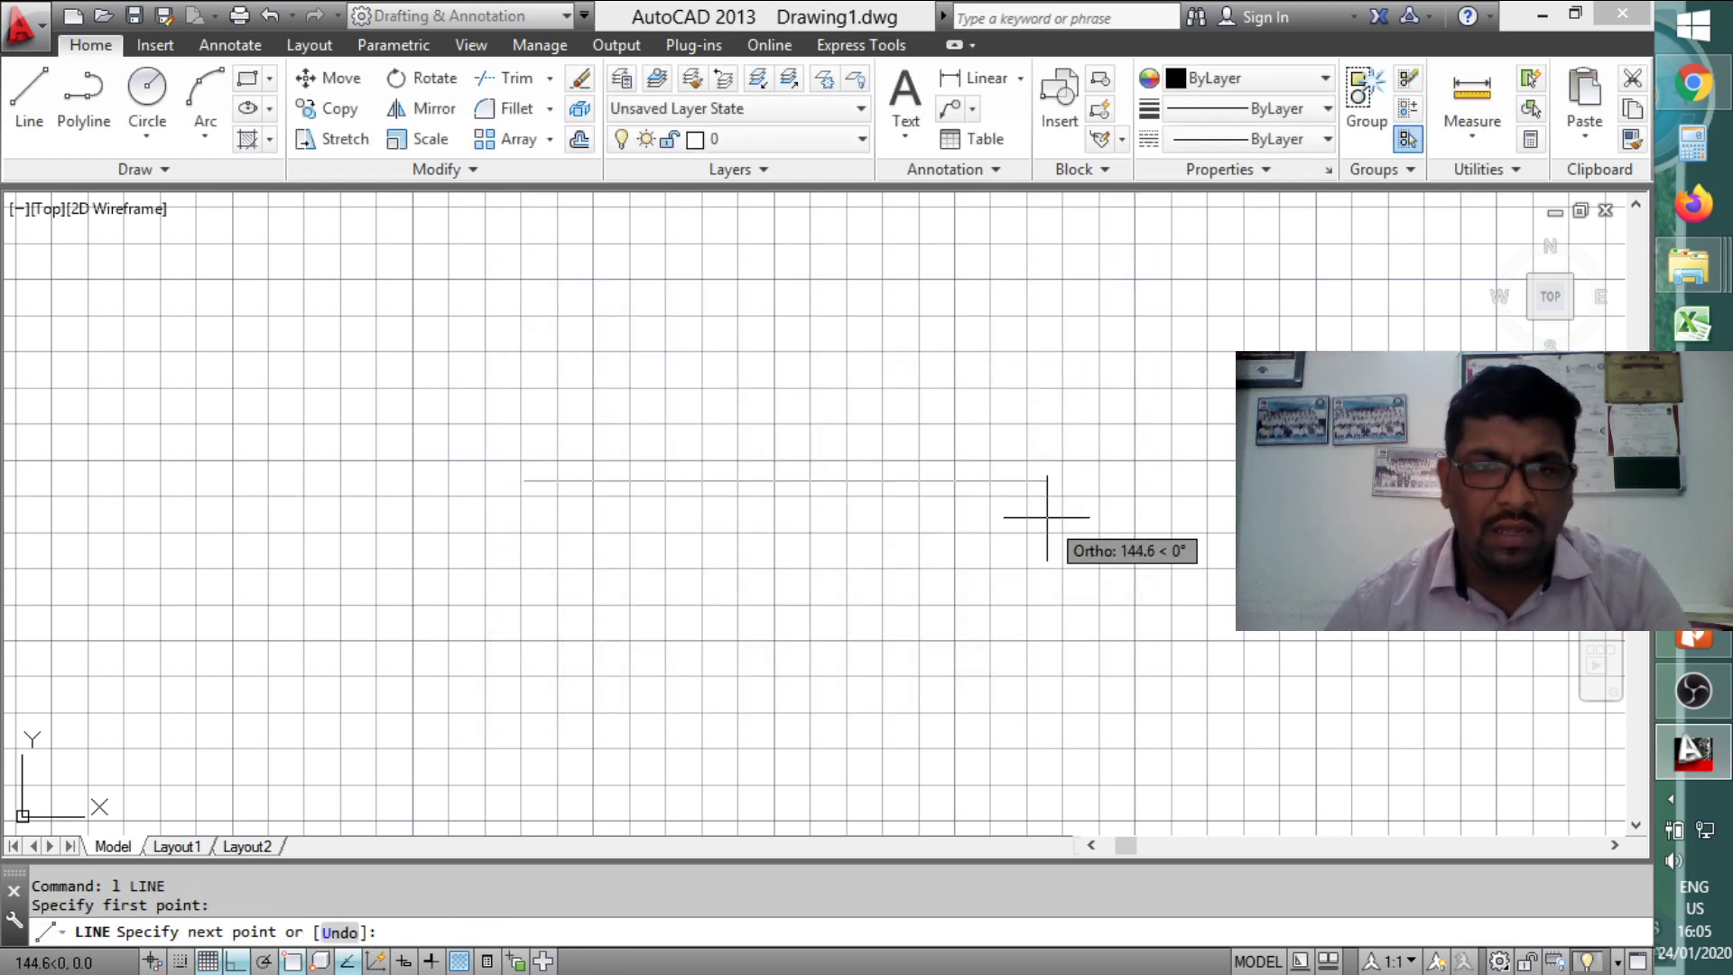
pyautogui.press('Return')
pyautogui.press('Return')
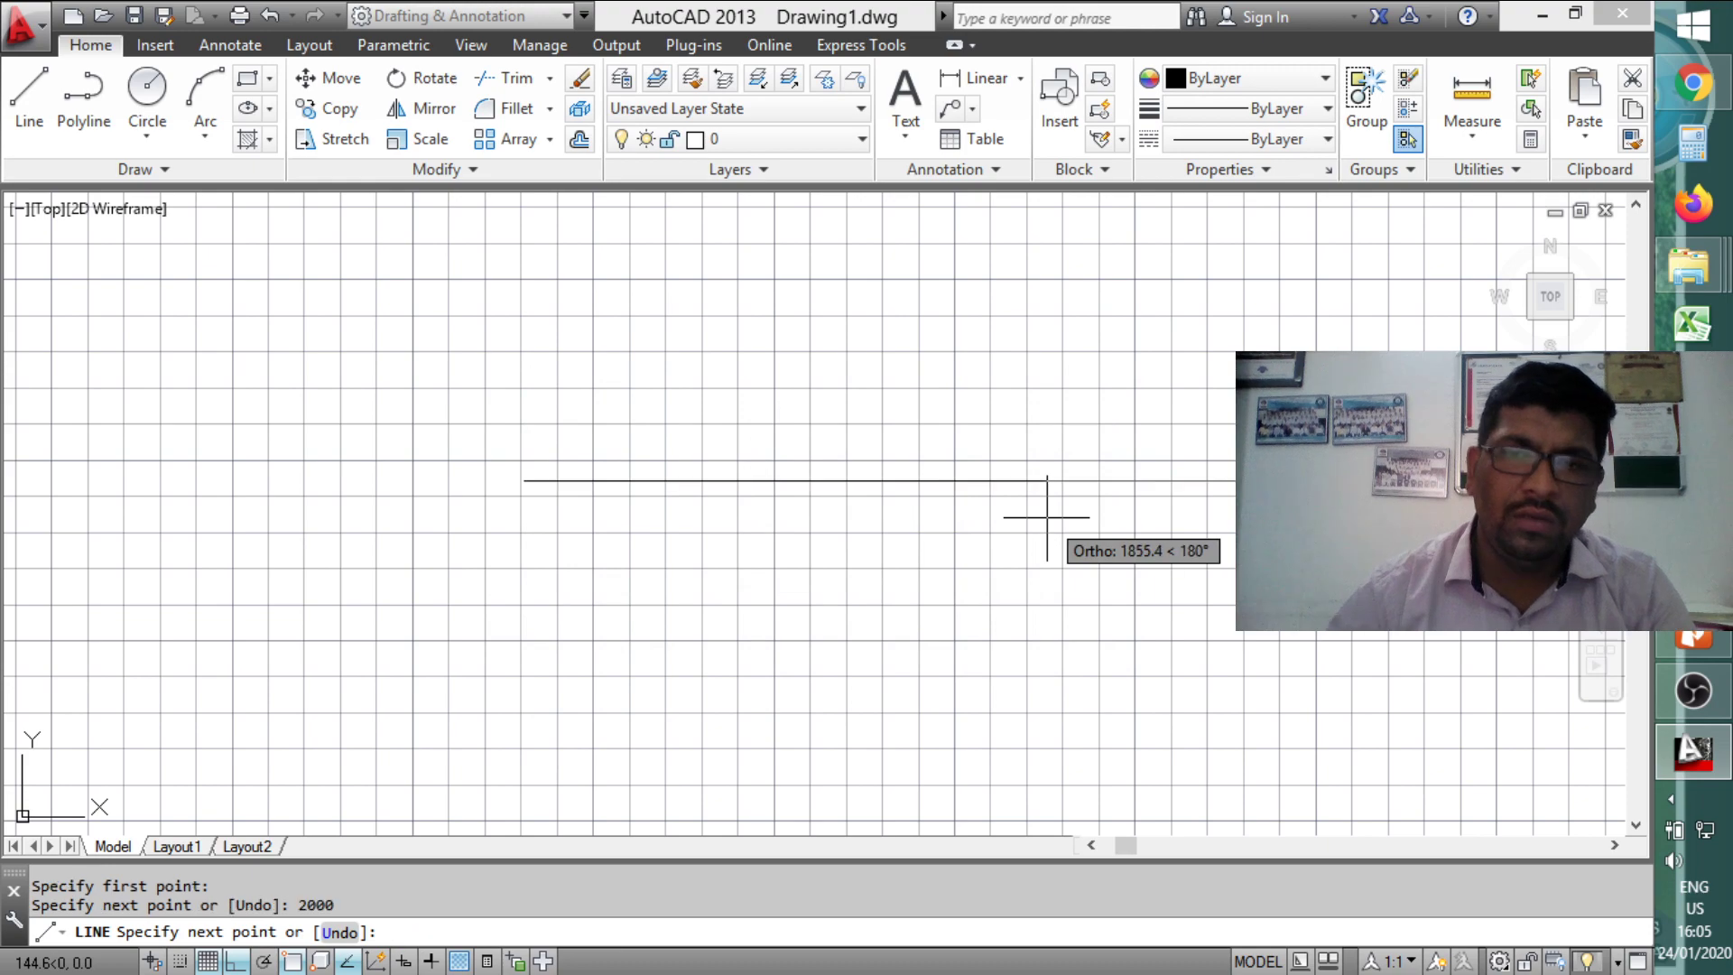
# Step: Add a linear dimension to the 2000 line by selecting the line, placing the dimension just above it
pyautogui.scroll(-5, 564, 412)
pyautogui.scroll(-2, 823, 442)
pyautogui.write('z')
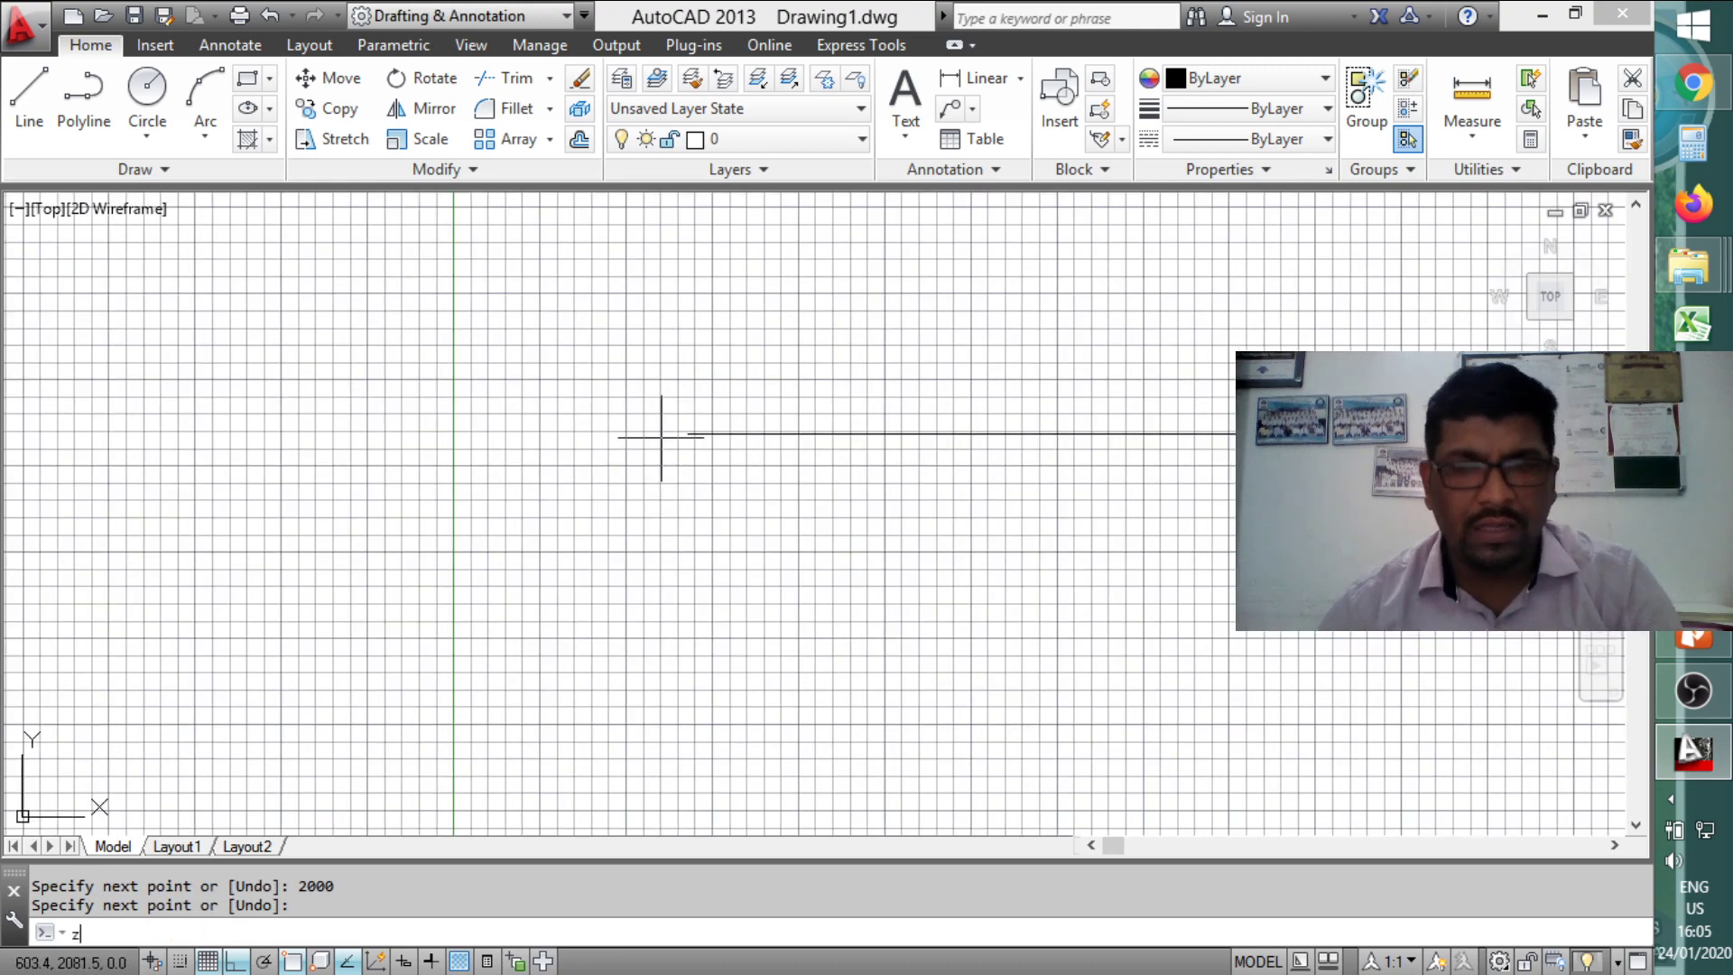
pyautogui.press('Return')
pyautogui.write('a')
pyautogui.press('Return')
pyautogui.scroll(2, 863, 554)
pyautogui.scroll(2, 934, 259)
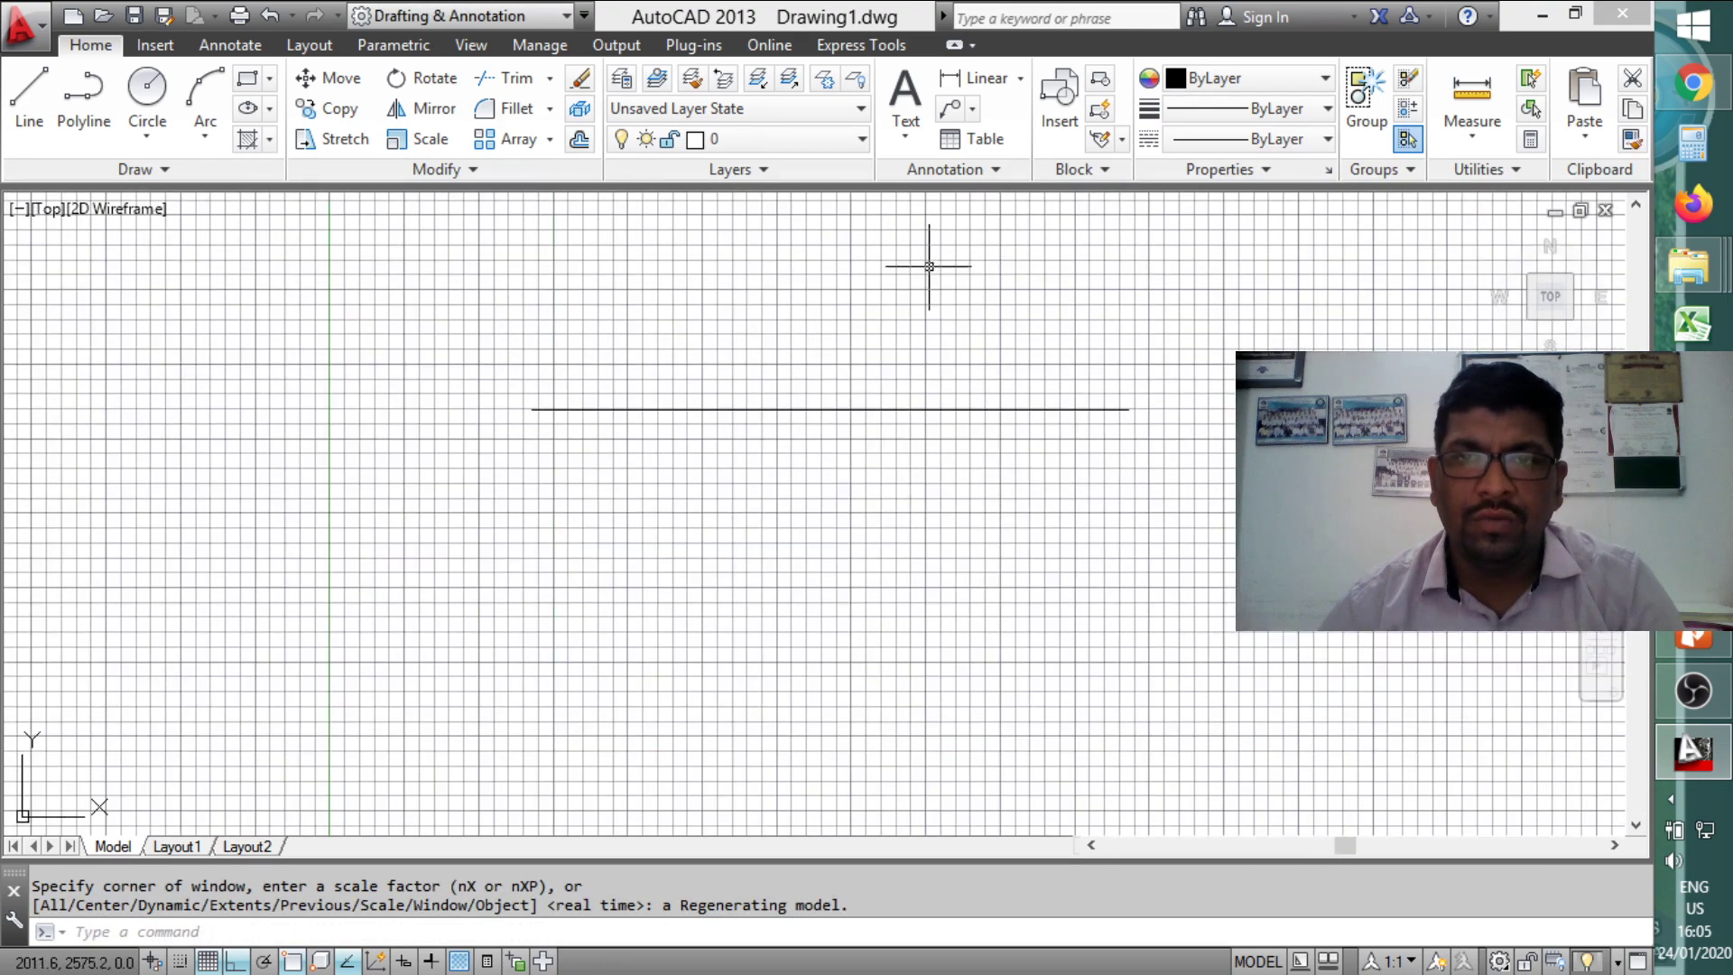
pyautogui.click(979, 78)
pyautogui.click(838, 408)
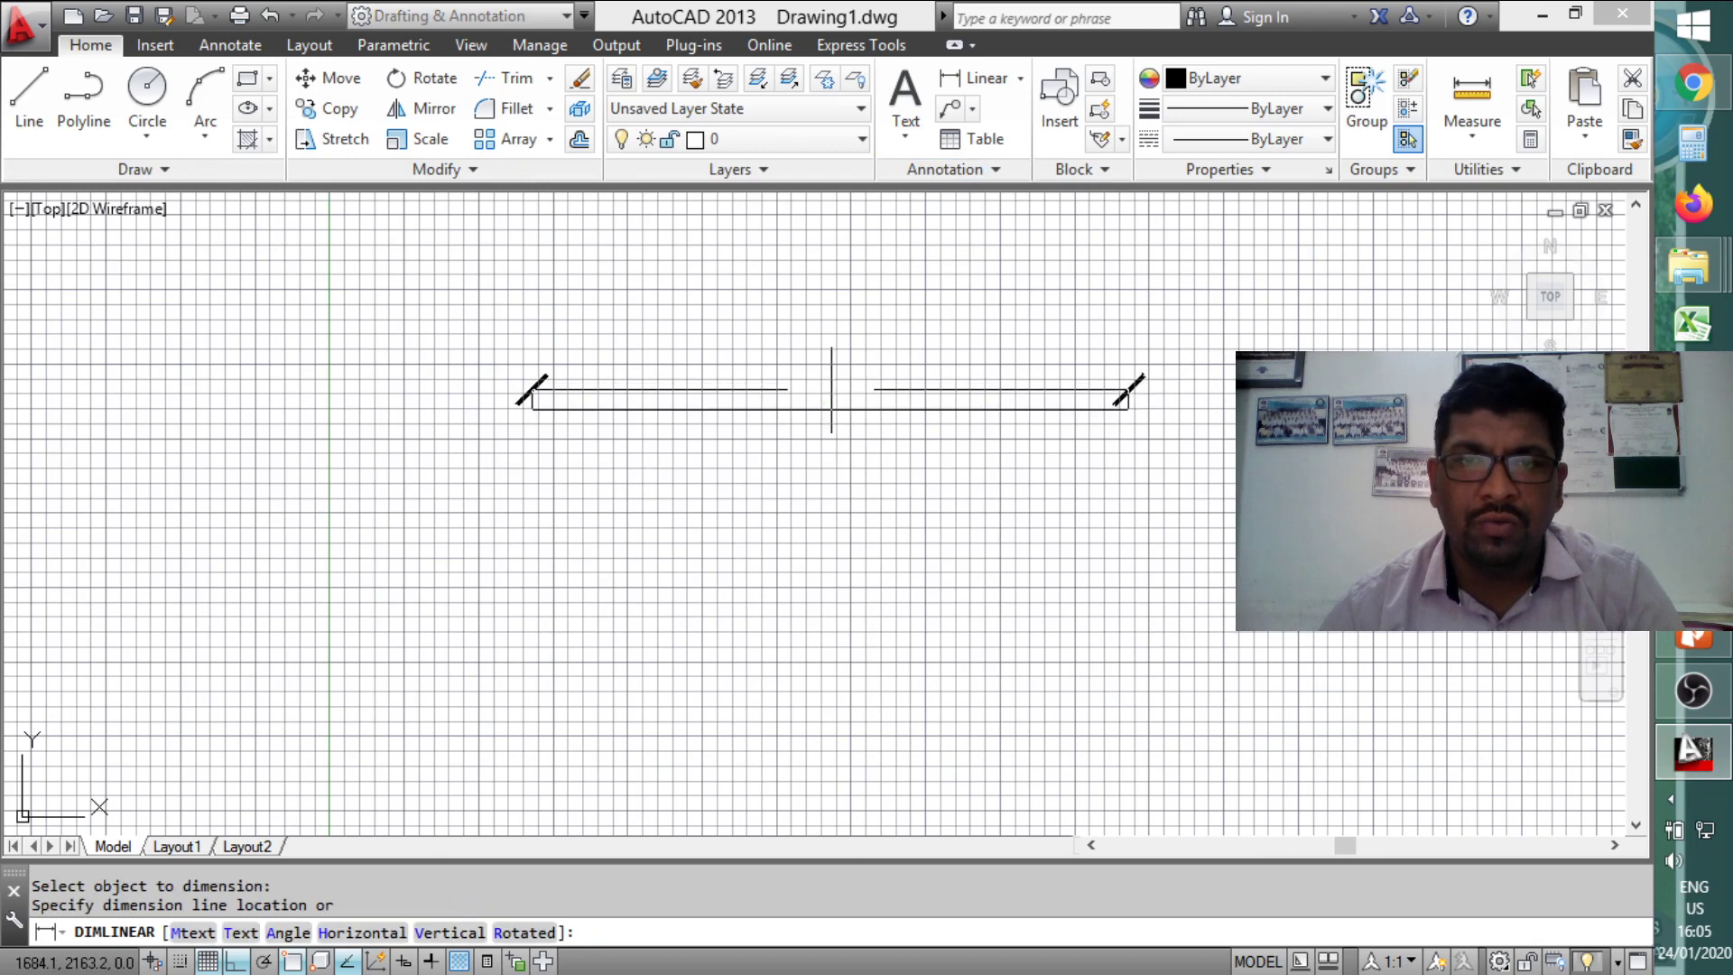
pyautogui.scroll(2, 832, 379)
pyautogui.click(835, 336)
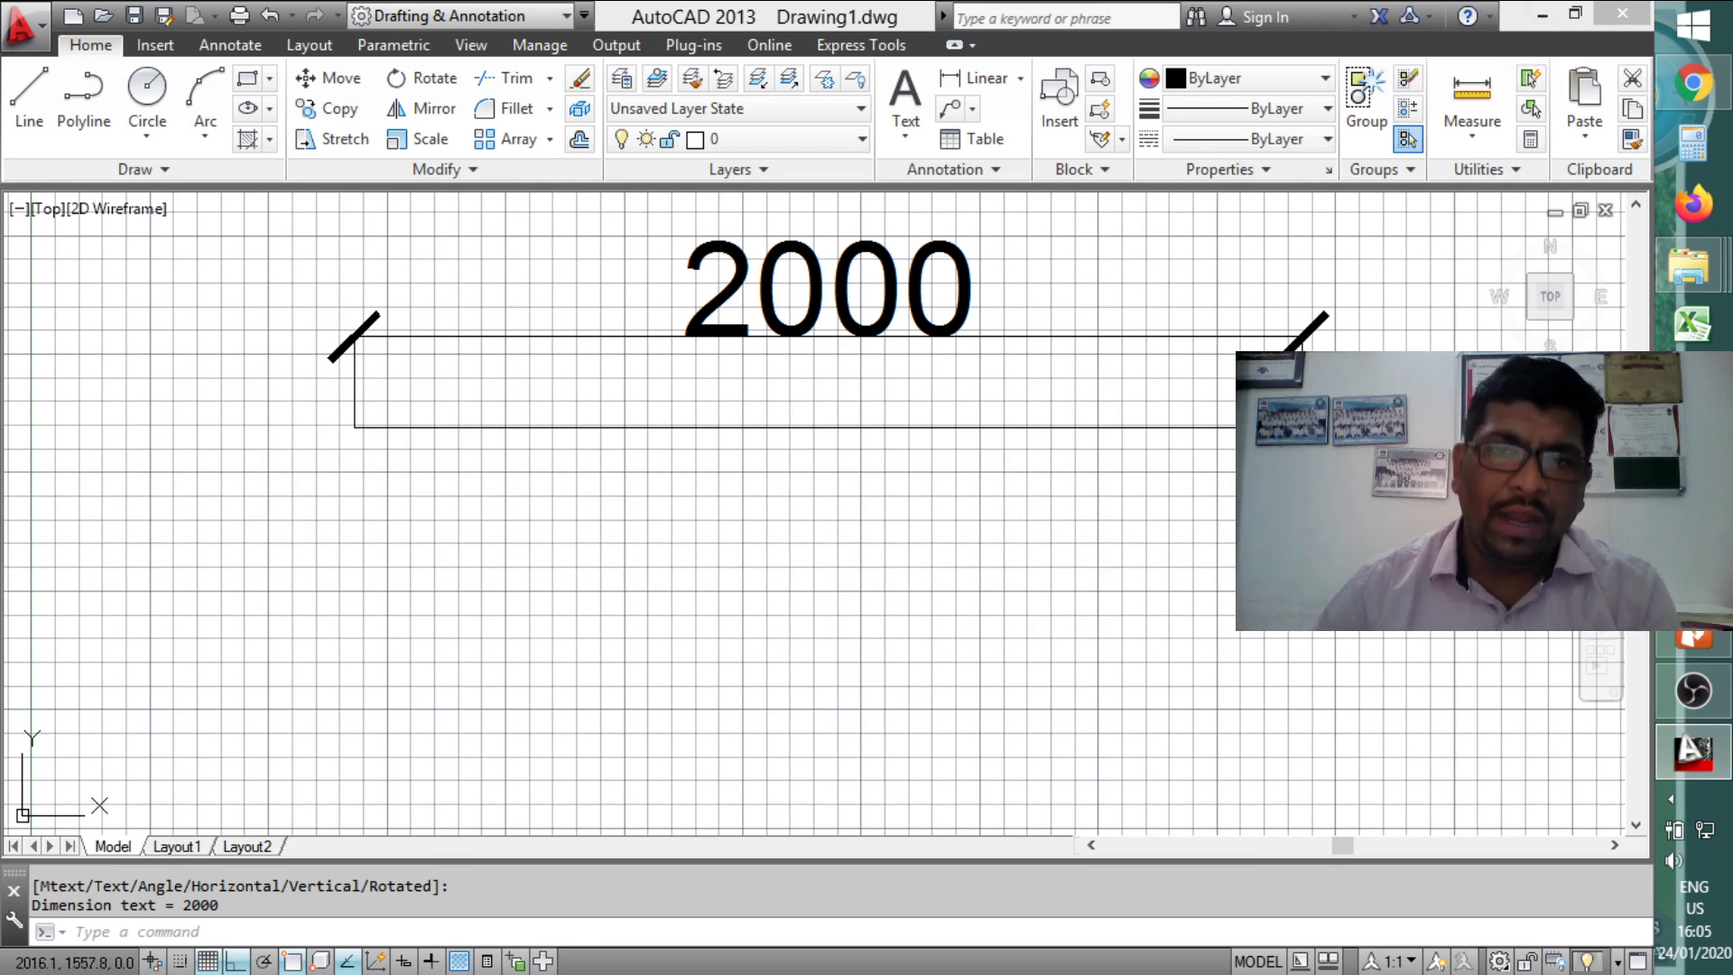
# Step: Erase the 2000 line together with its dimension using a crossing selection
pyautogui.scroll(-2, 1003, 693)
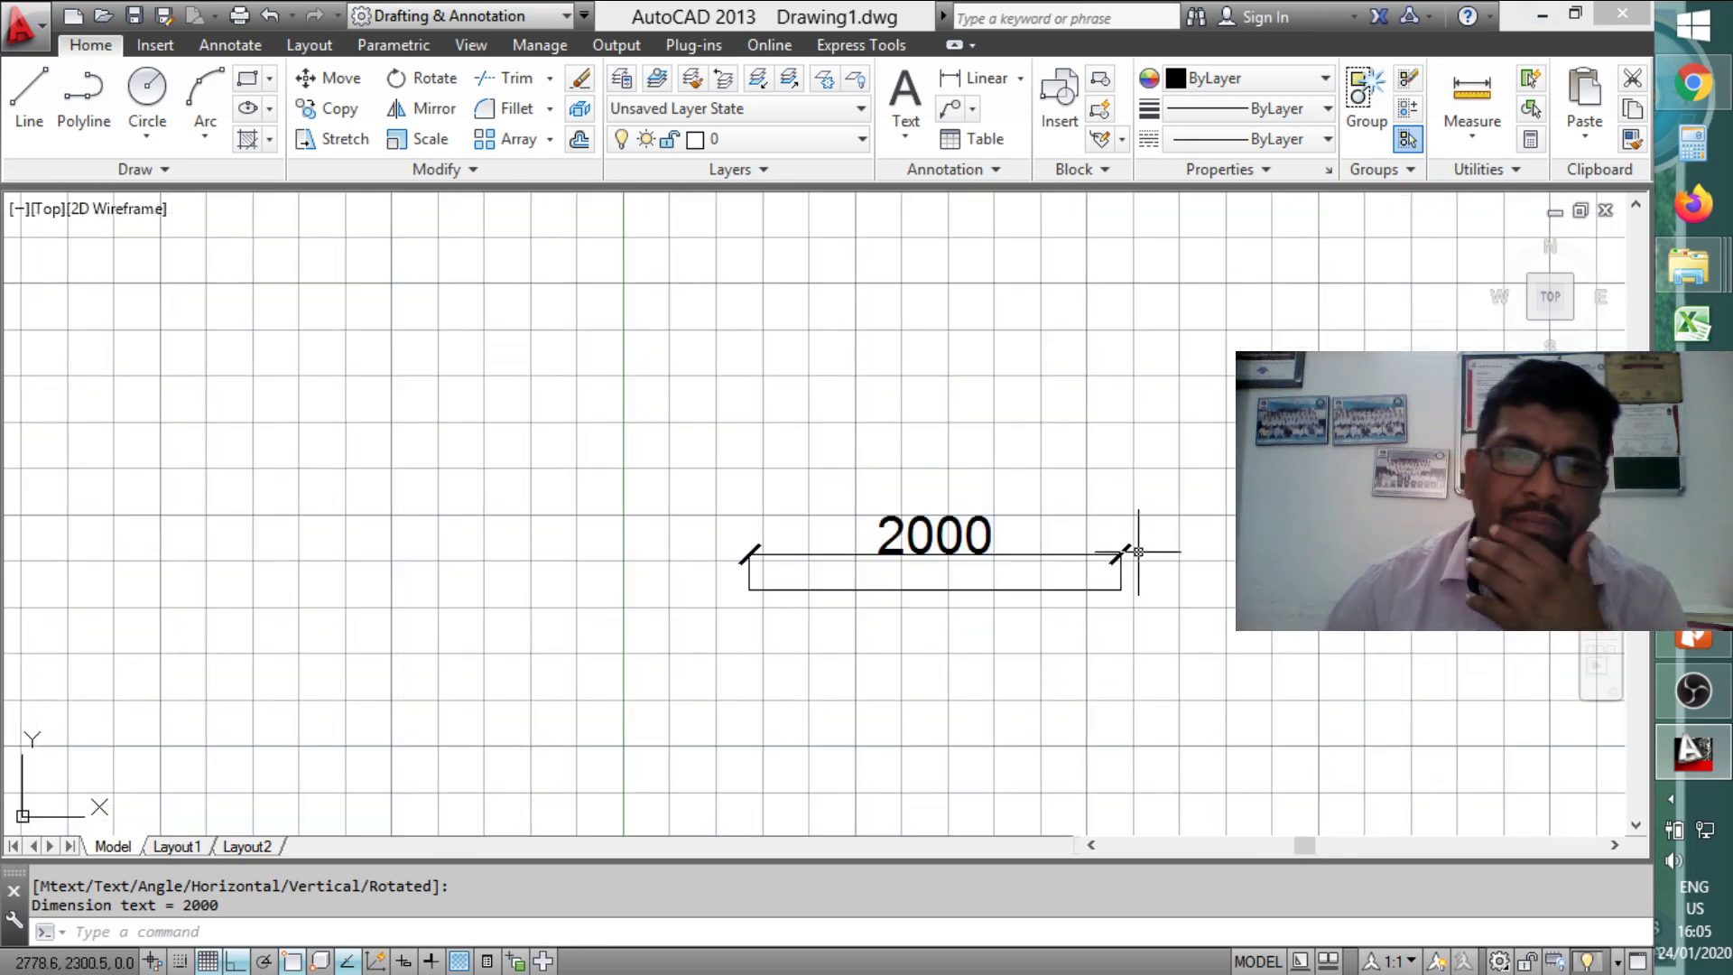
pyautogui.click(1221, 434)
pyautogui.click(560, 731)
pyautogui.press('Delete')
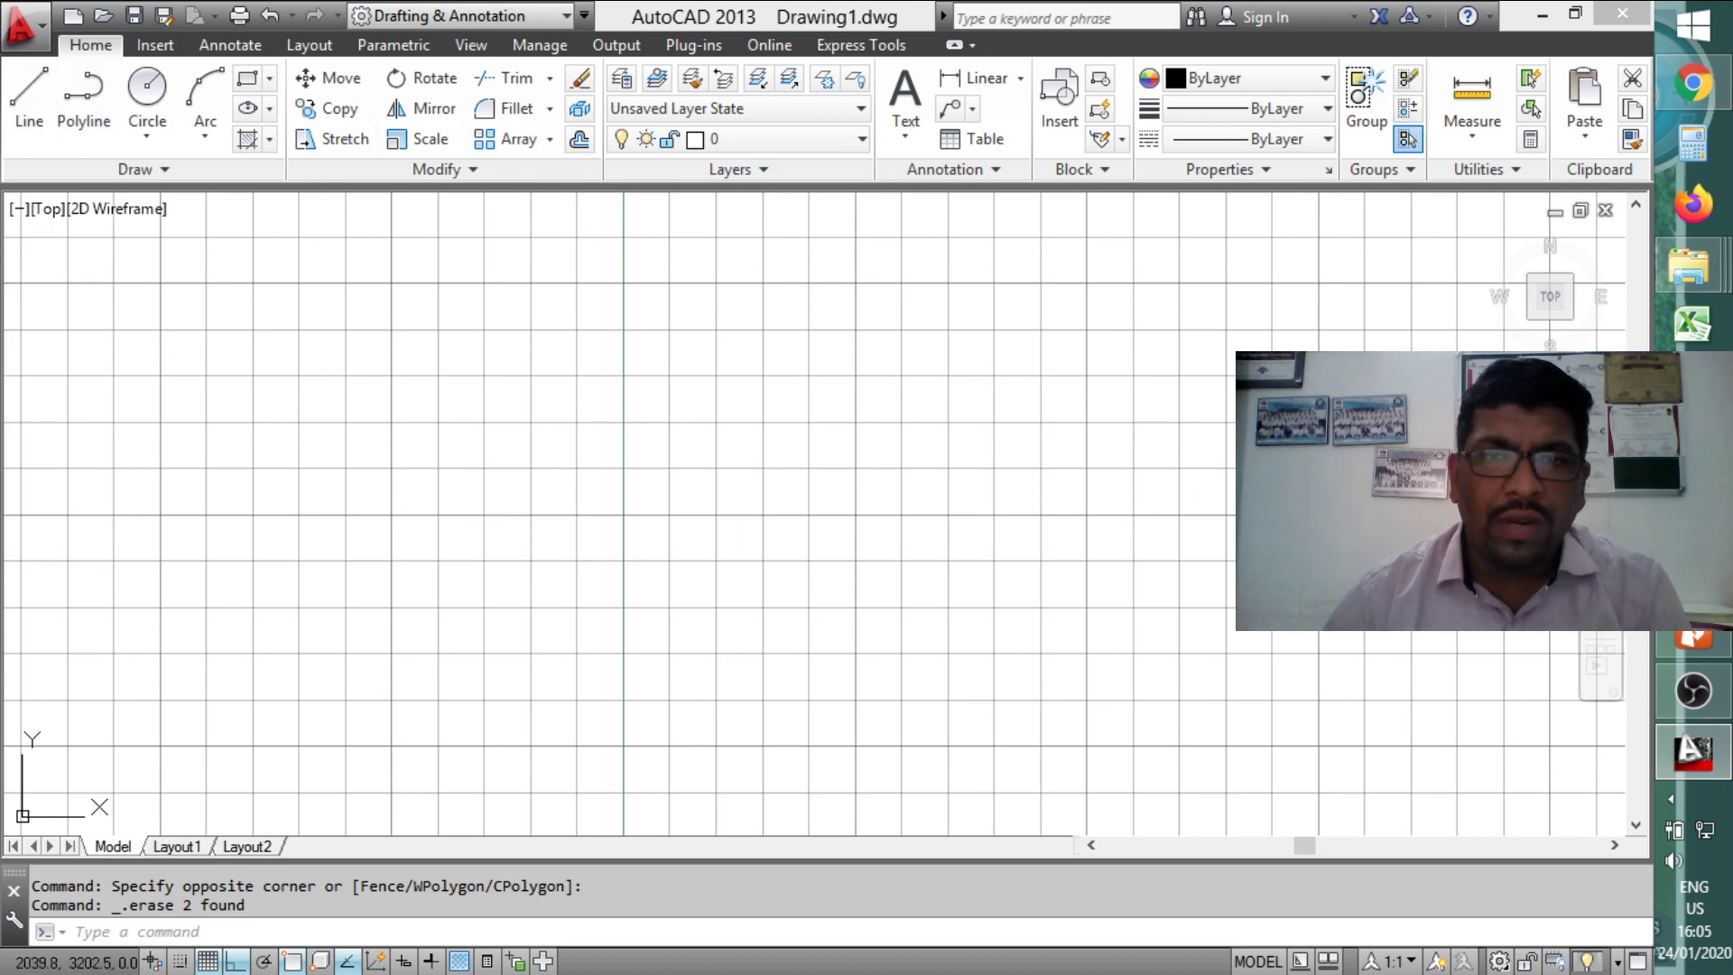
pyautogui.click(959, 333)
pyautogui.click(284, 674)
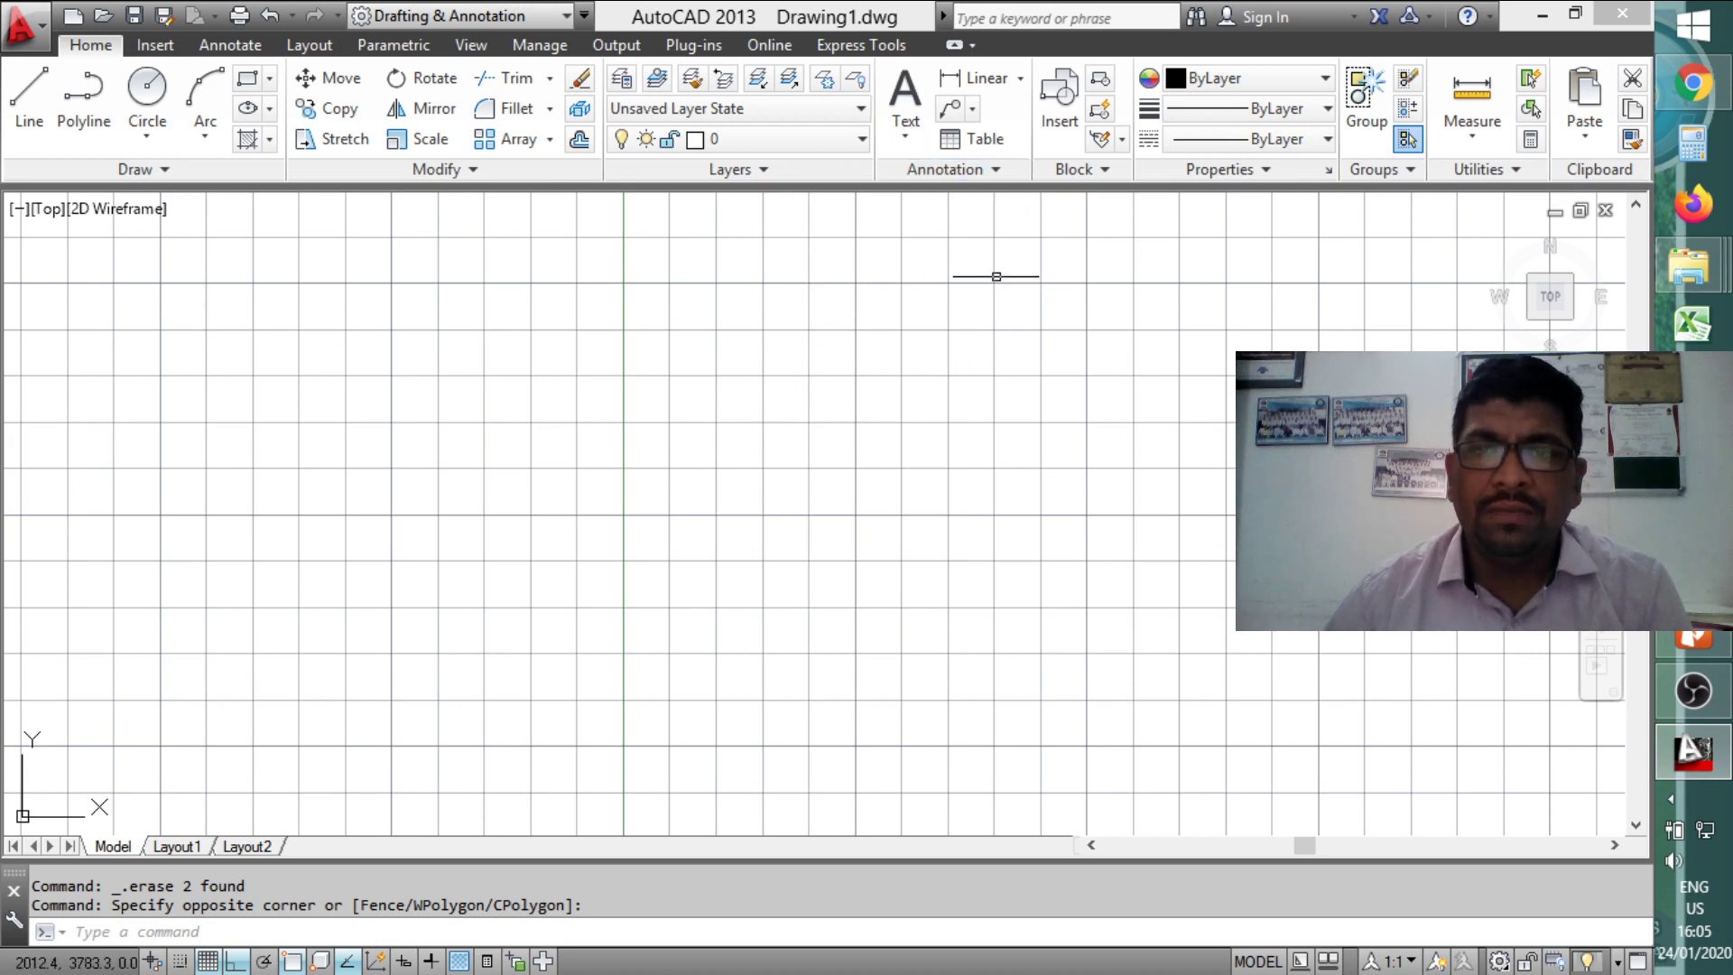
# Step: Toggle the grid display off and on several times, leaving it turned off
pyautogui.click(208, 961)
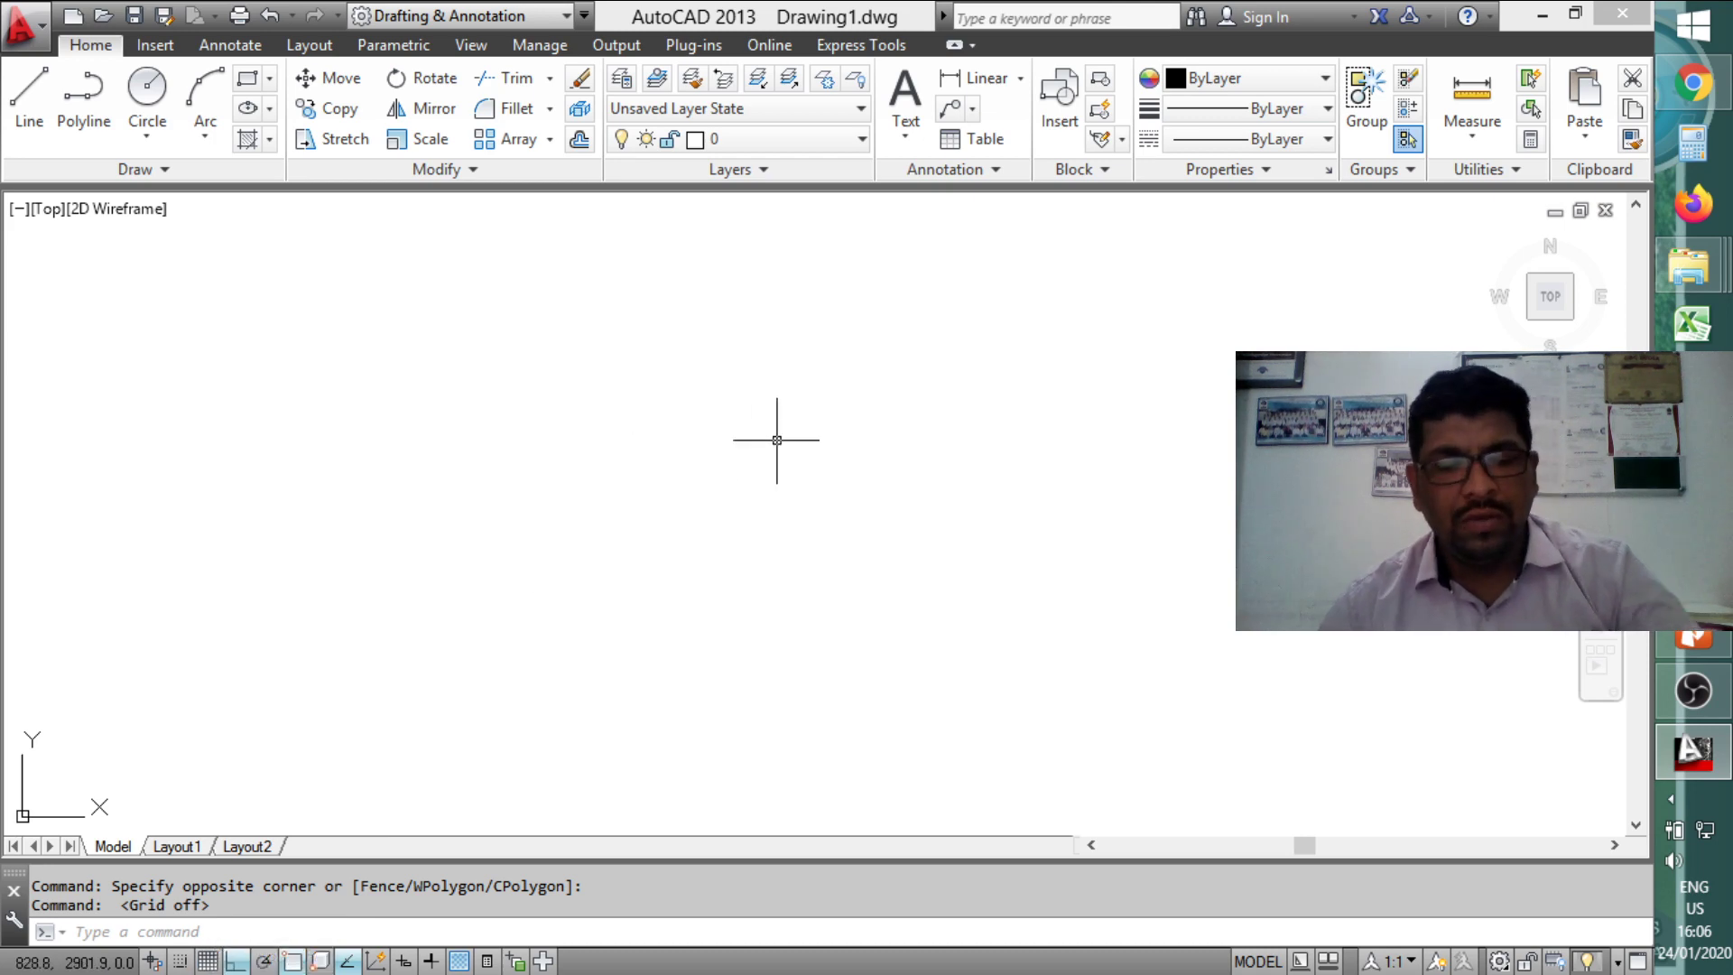
pyautogui.press('F7')
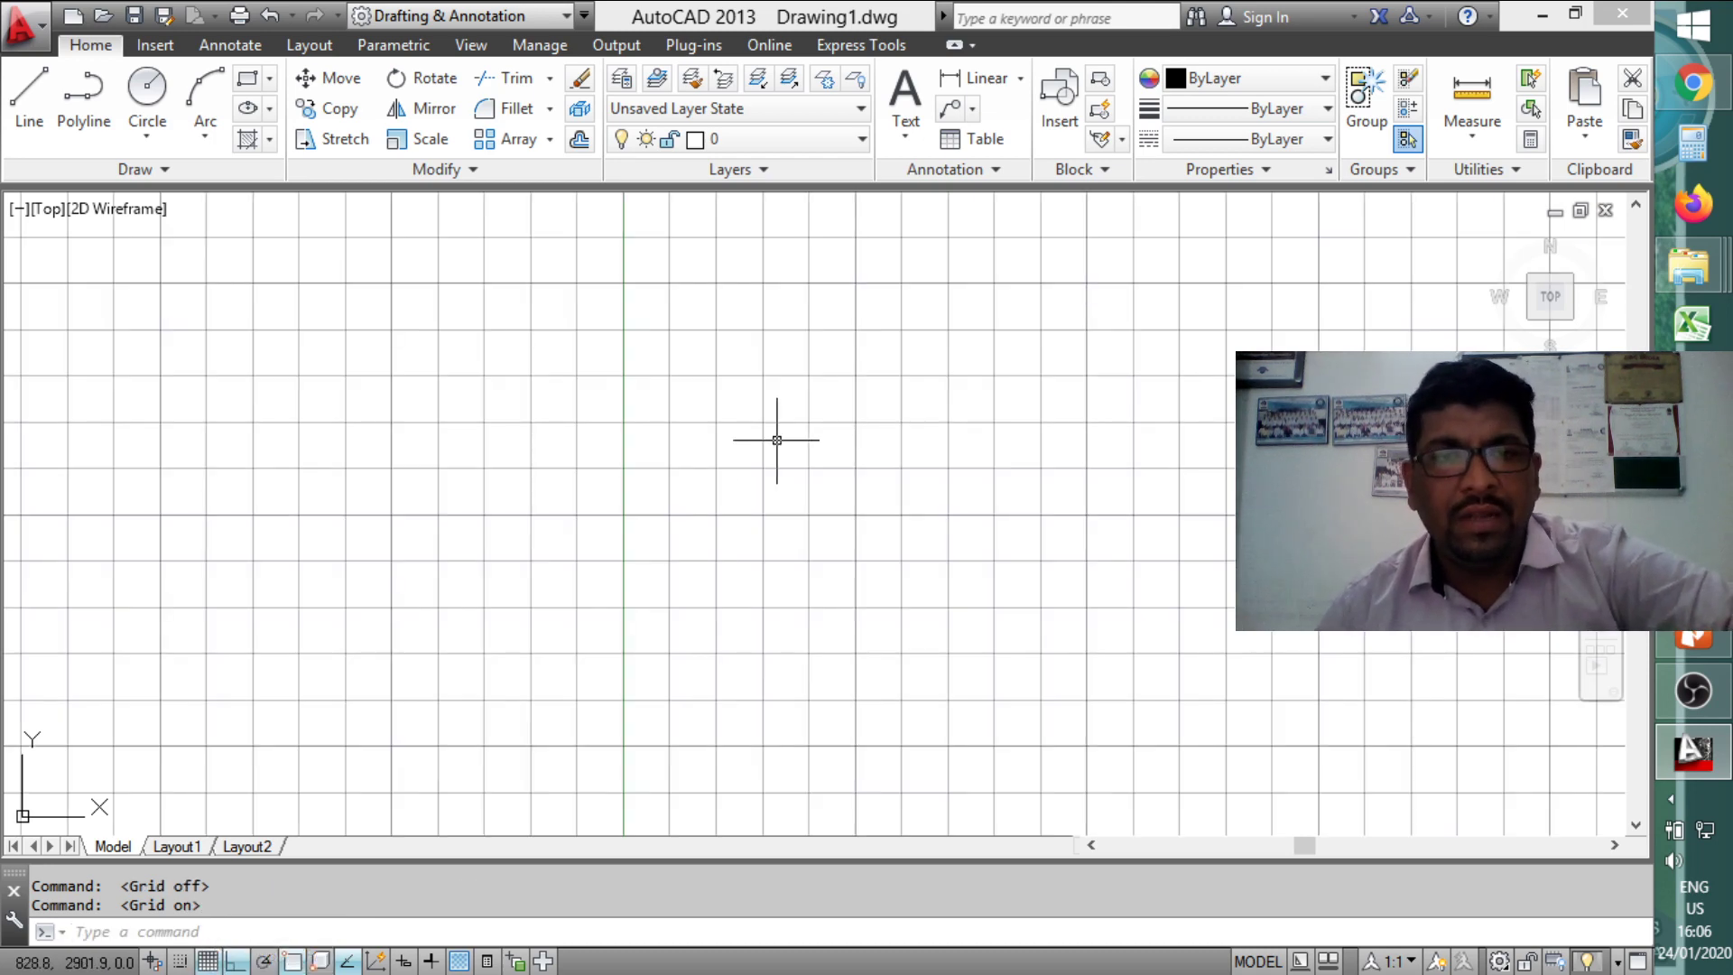
pyautogui.press('F7')
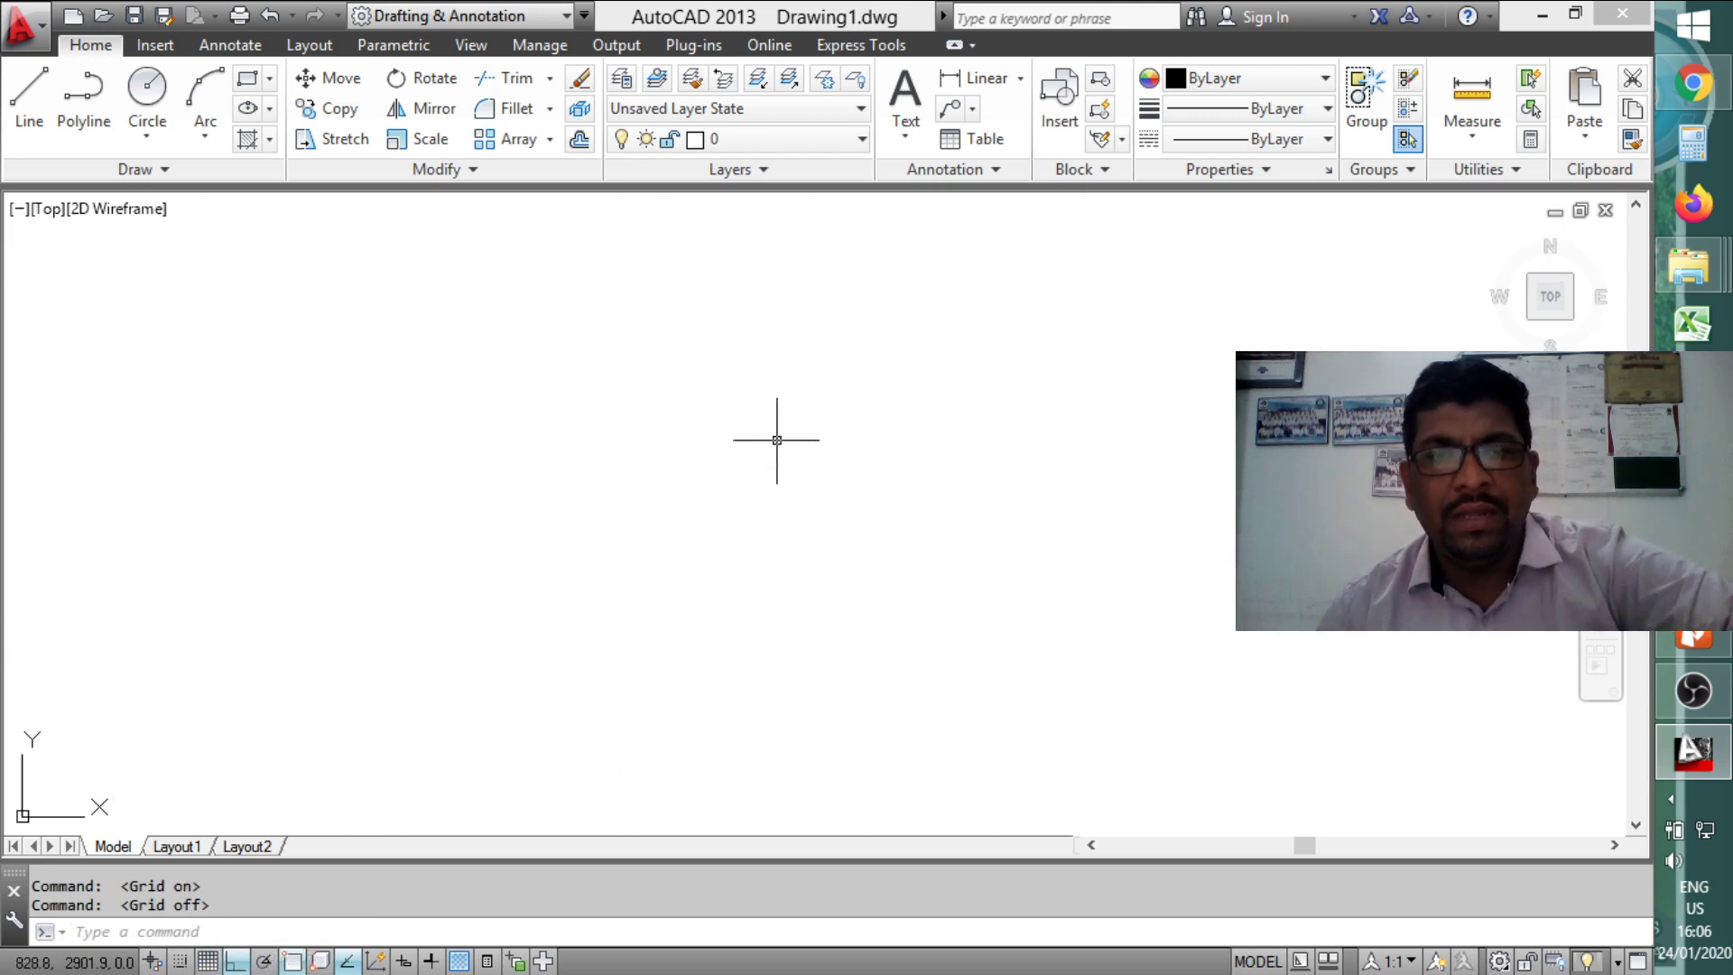
pyautogui.click(214, 964)
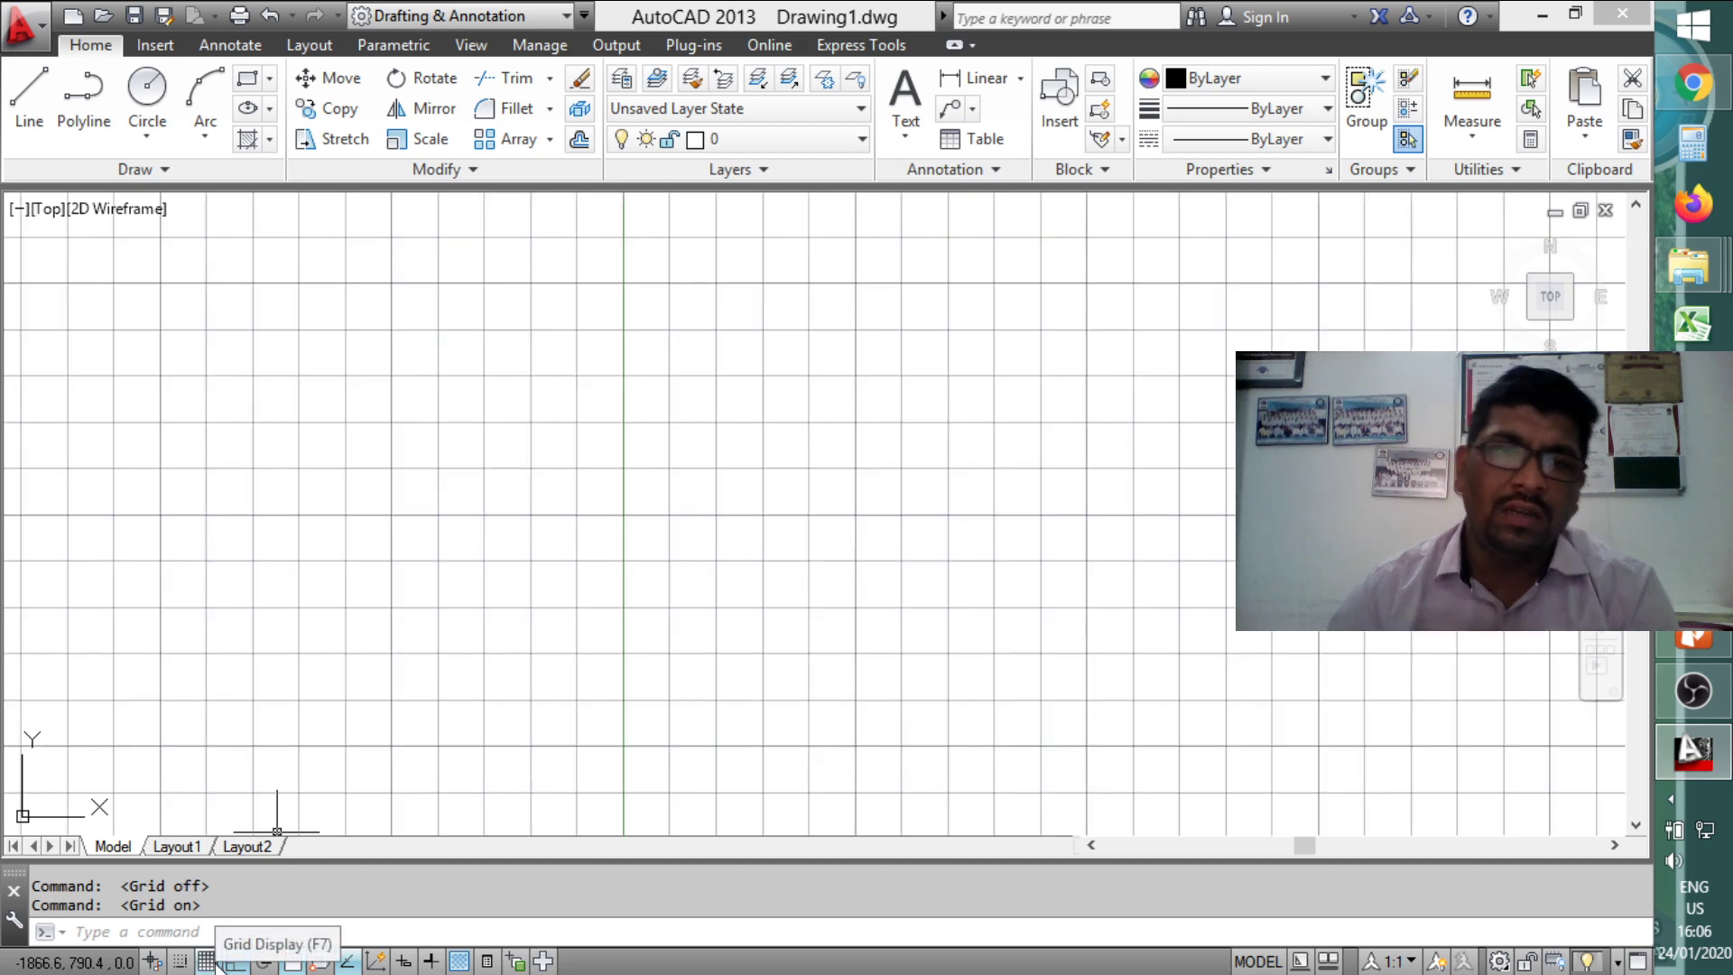
pyautogui.click(214, 964)
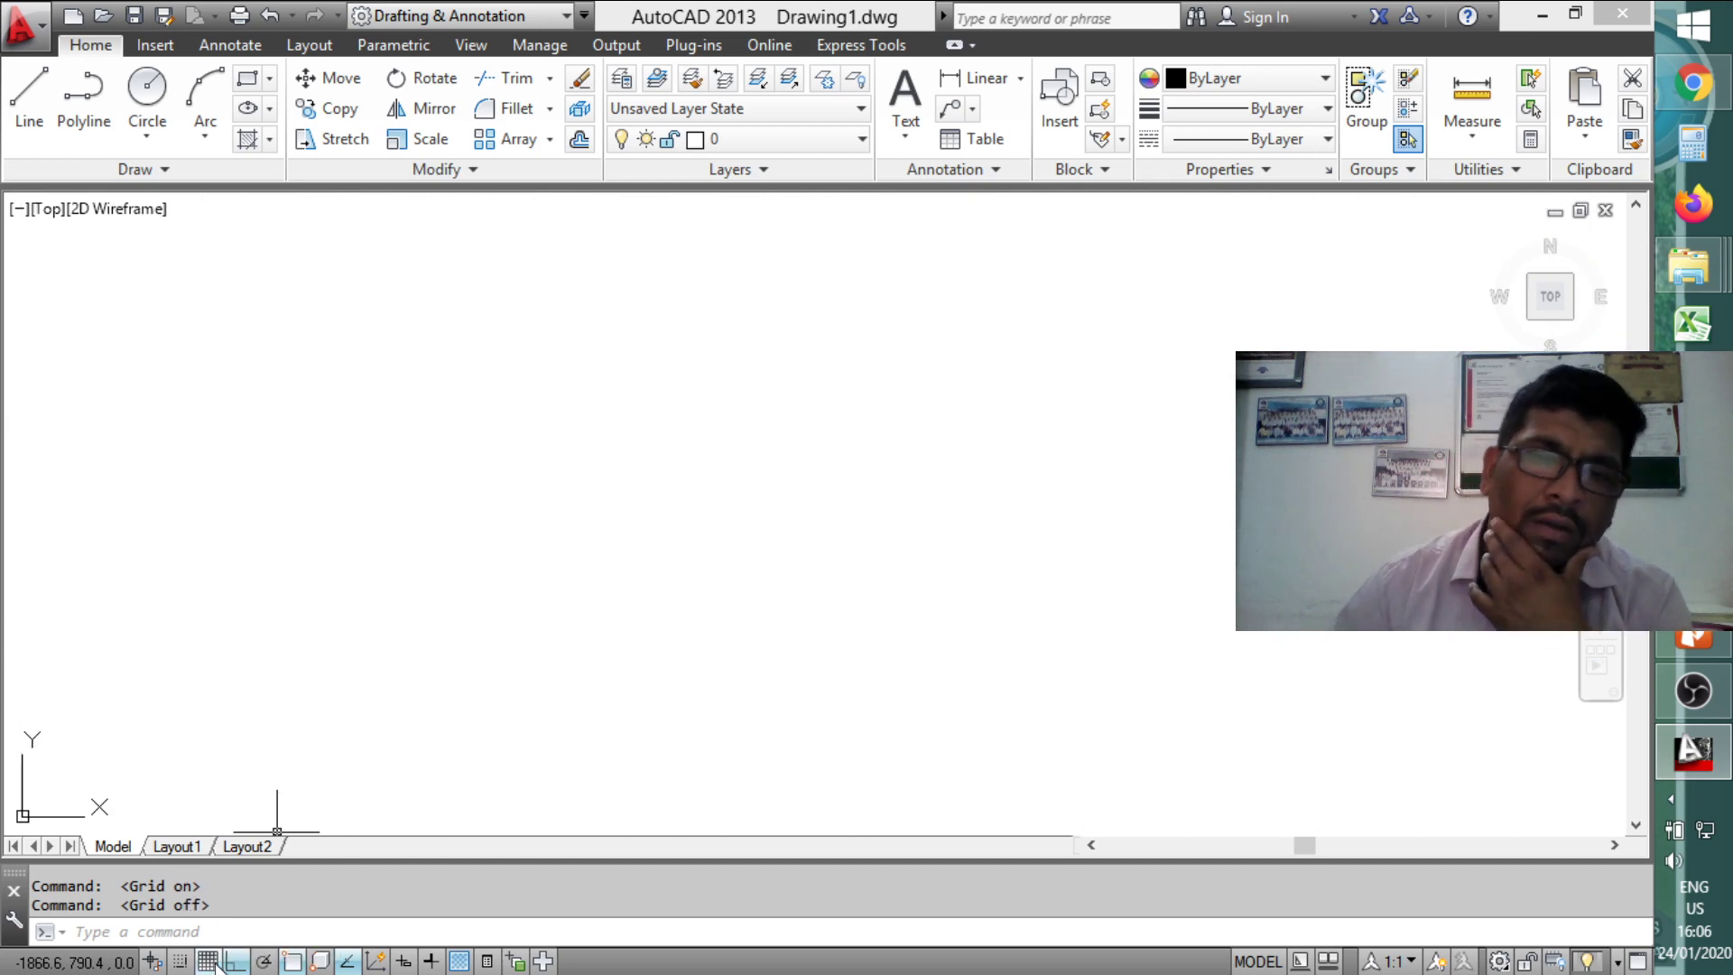